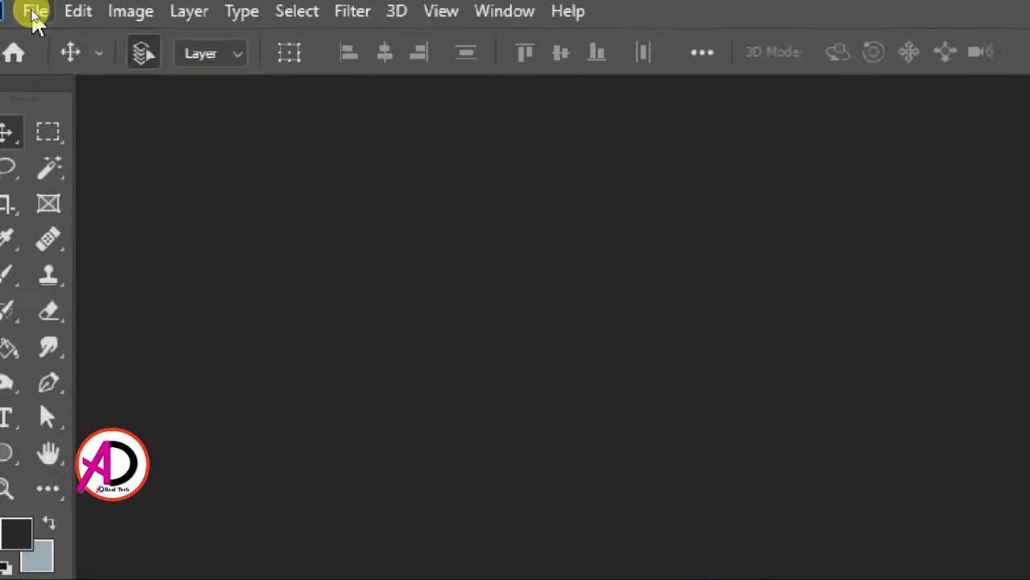
- Create a blank A4 document (210 × 297 mm, 300 ppi, white background) from File > New
left_click(33, 10)
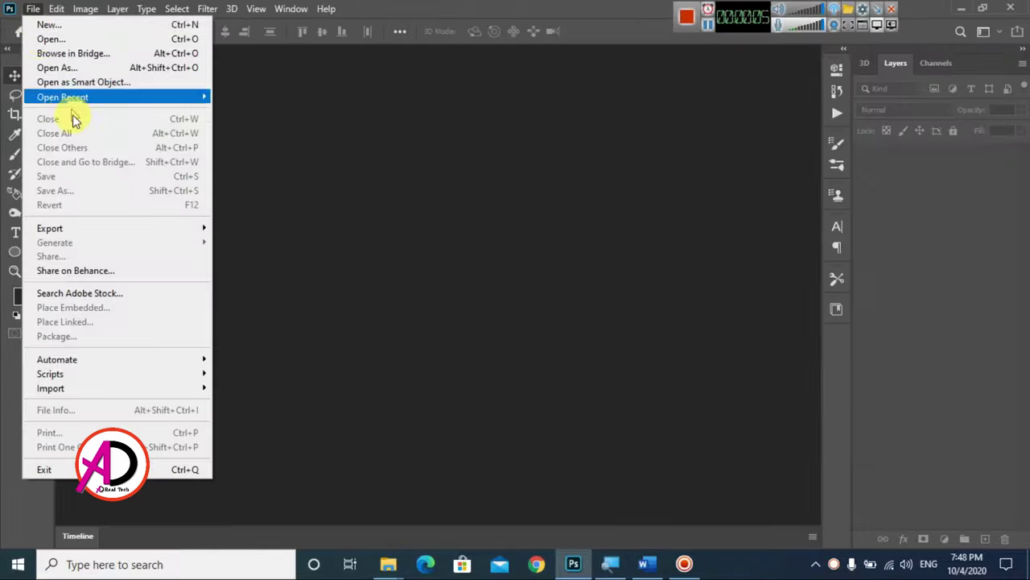
left_click(46, 27)
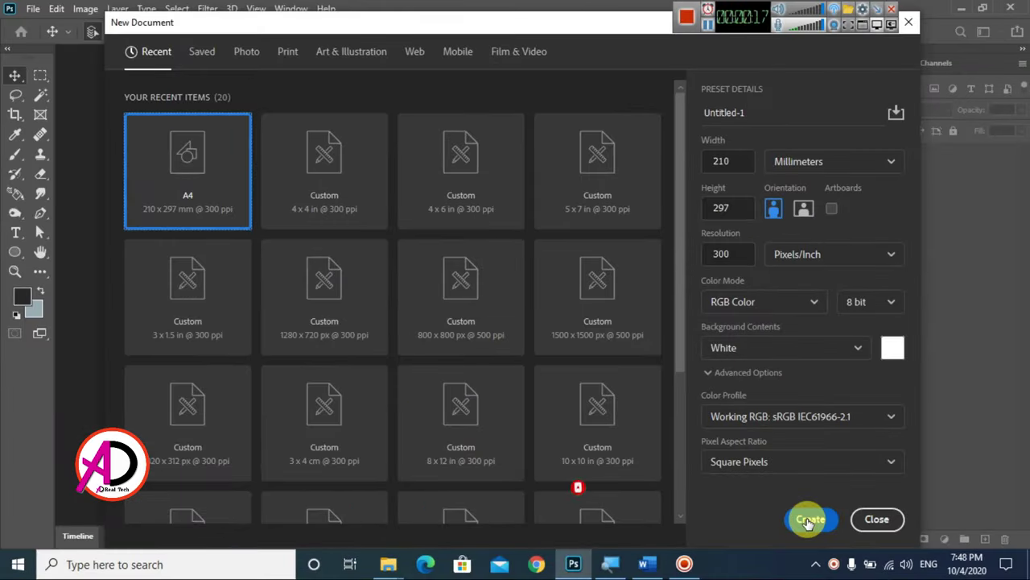
left_click(809, 520)
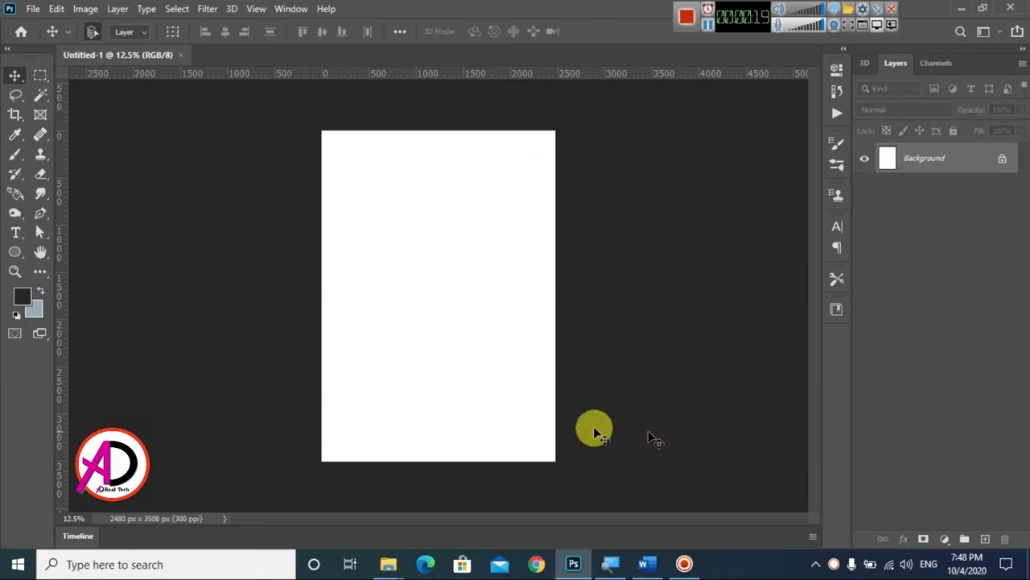
- Rotate the canvas 90° to landscape and drag a vertical guide to the page centre
left_click(85, 10)
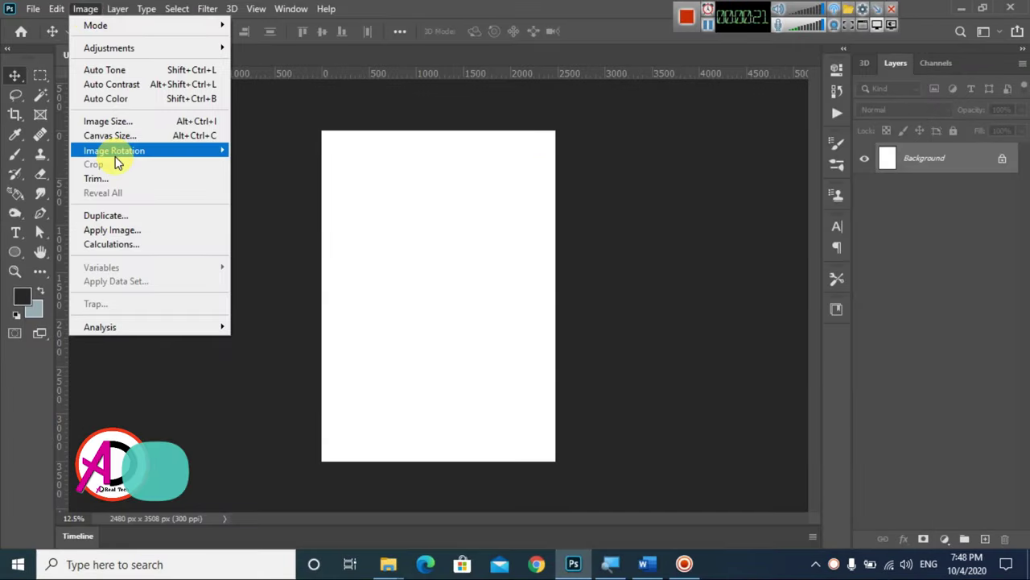
mouse_move(115, 151)
left_click(269, 164)
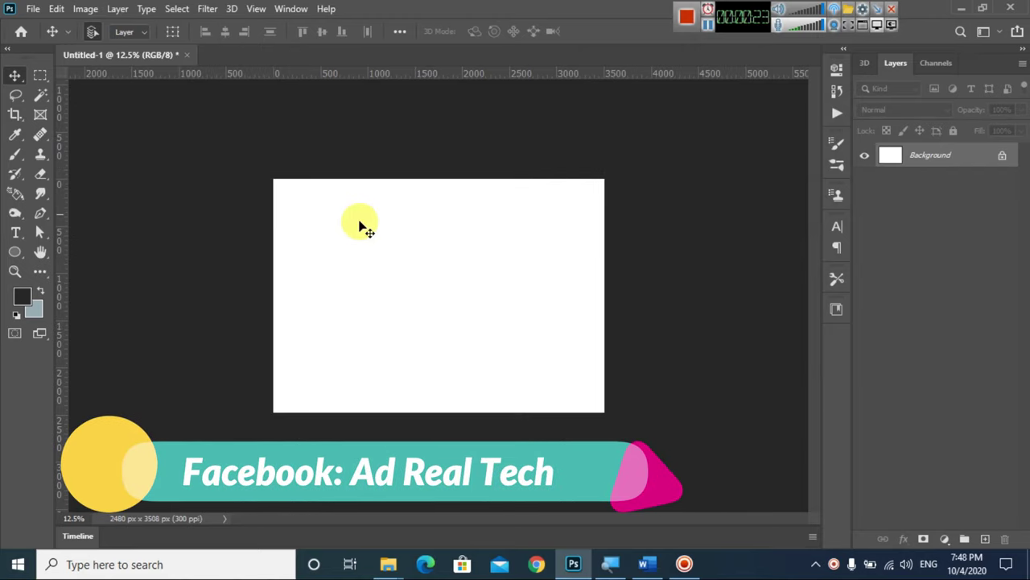
left_click_drag(60, 355, 438, 360)
- Select the left half of the page with the Rectangular Marquee
scroll(522, 370, "up", 2)
scroll(522, 370, "down", 1)
scroll(522, 370, "up", 1)
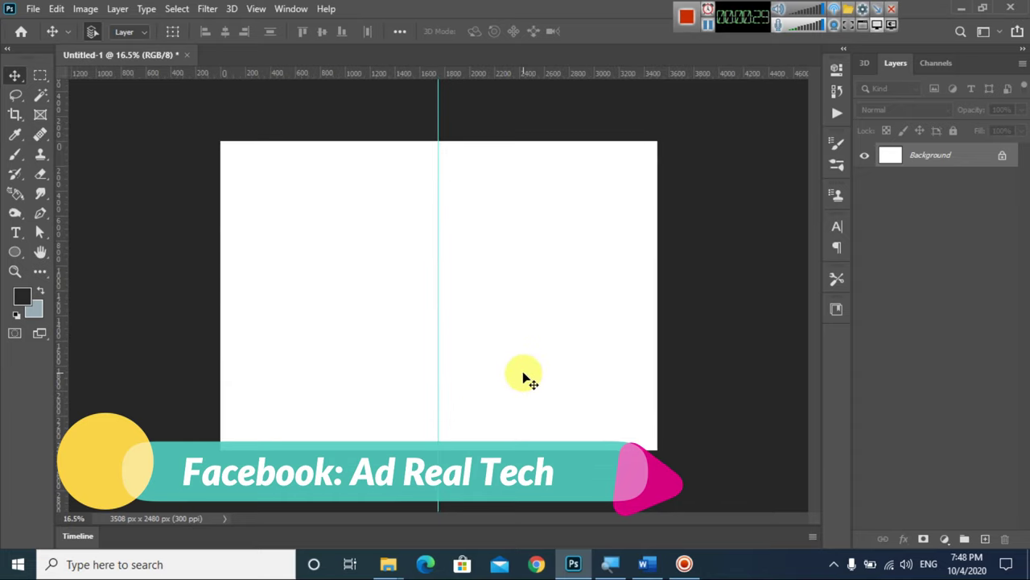
left_click(41, 74)
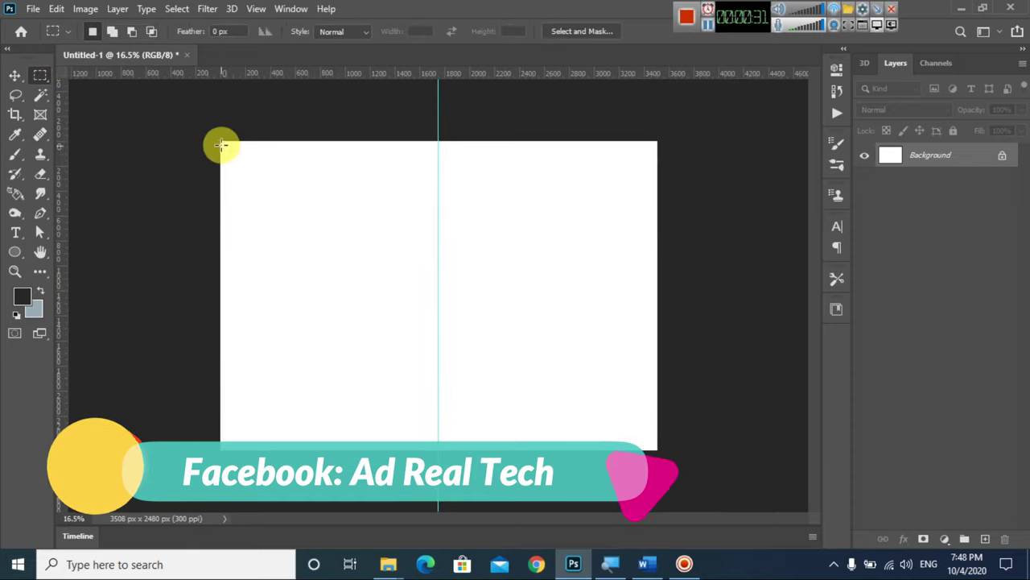
left_click_drag(221, 140, 439, 457)
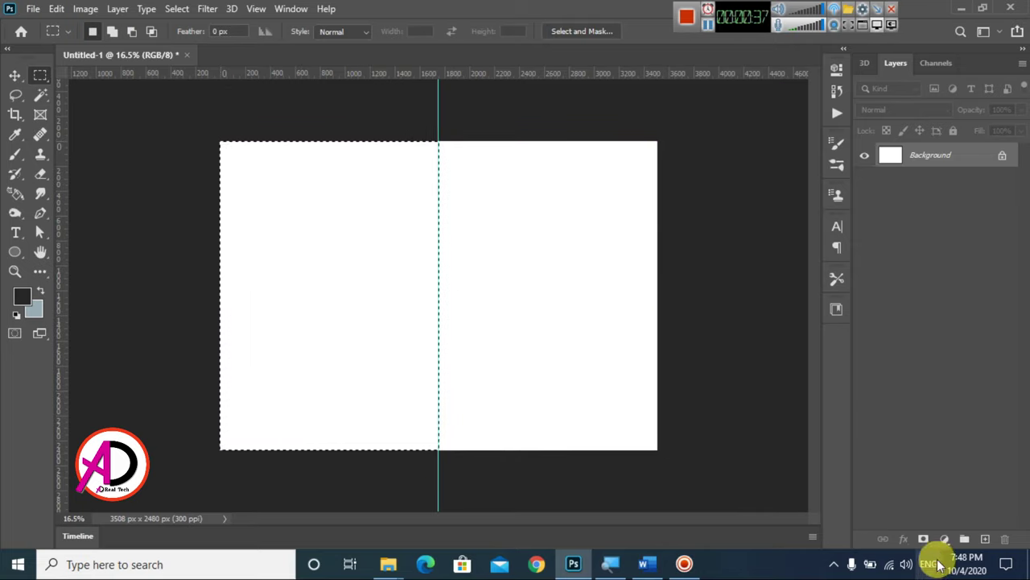
- Fill the left-half selection with a dark teal (#025c6f) Solid Color layer, then drag it rightward
left_click(945, 539)
left_click(949, 280)
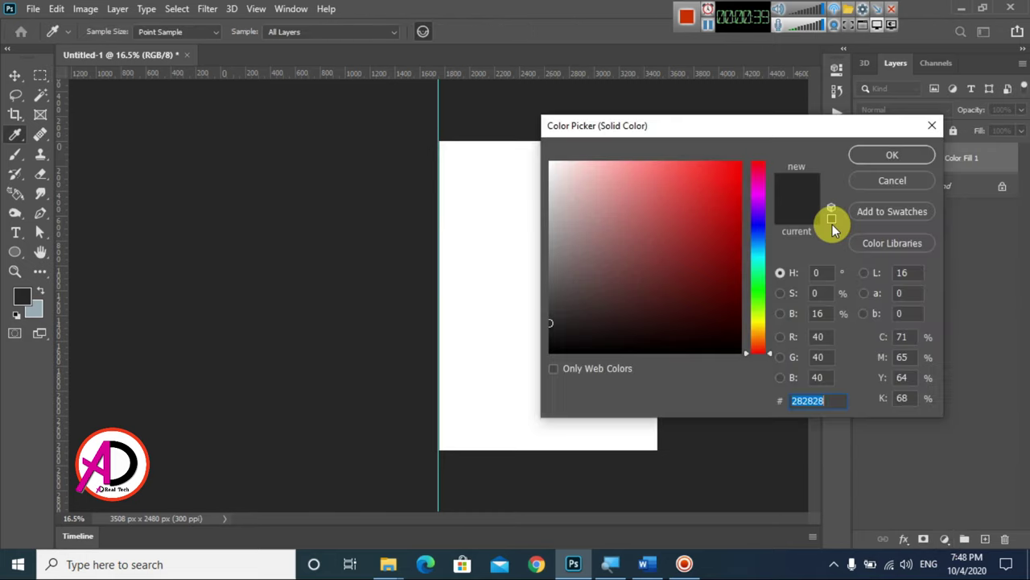
mouse_move(758, 257)
left_mouse_down()
mouse_move(757, 246)
mouse_move(739, 259)
left_mouse_up()
left_click(738, 272)
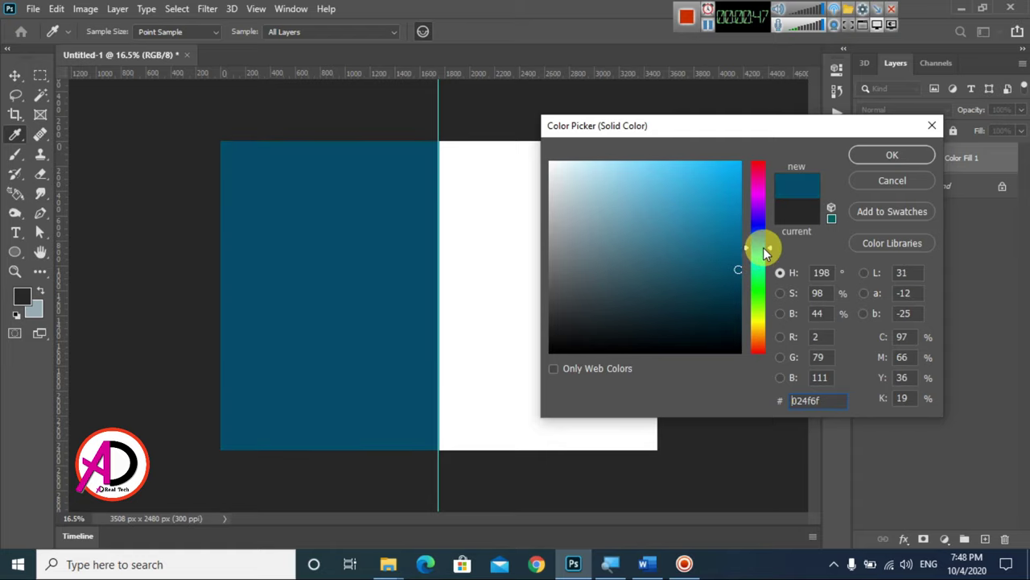
left_click(891, 158)
left_click(16, 75)
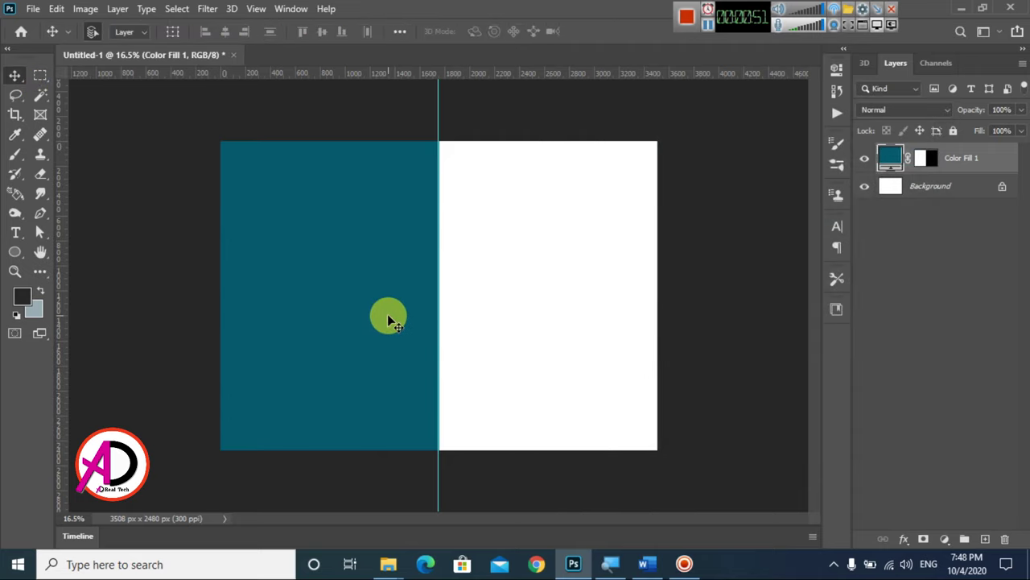
left_click_drag(354, 318, 570, 320)
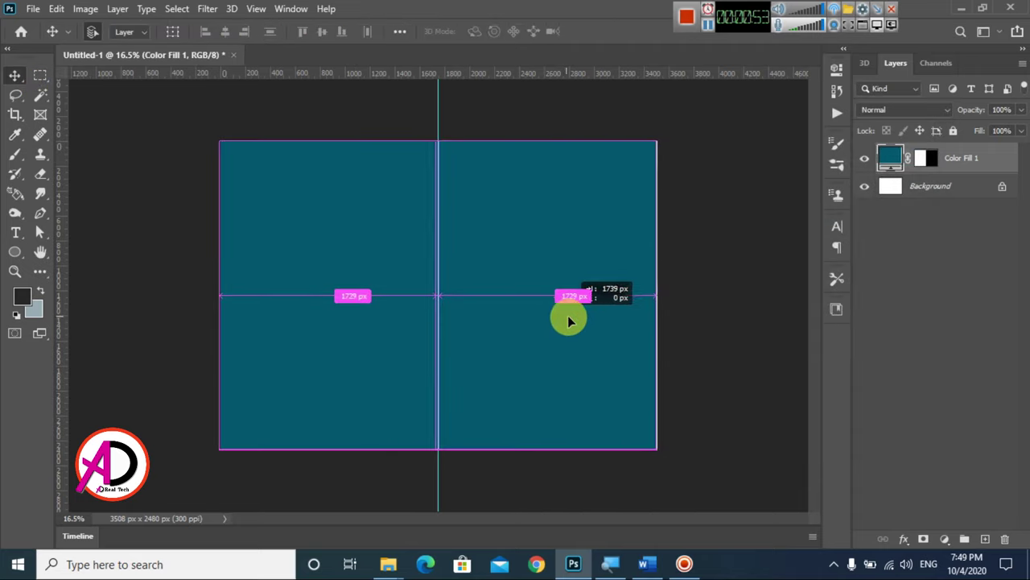
- Duplicate the teal fill panel onto the right half of the page
left_click_drag(570, 320, 568, 315)
key("ctrl+j")
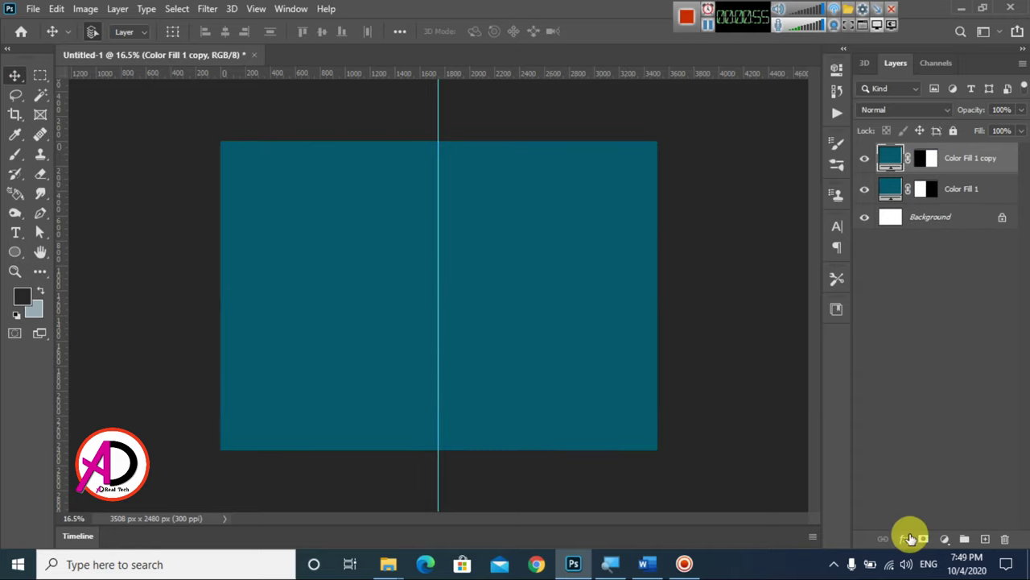
left_click(943, 539)
left_click(926, 275)
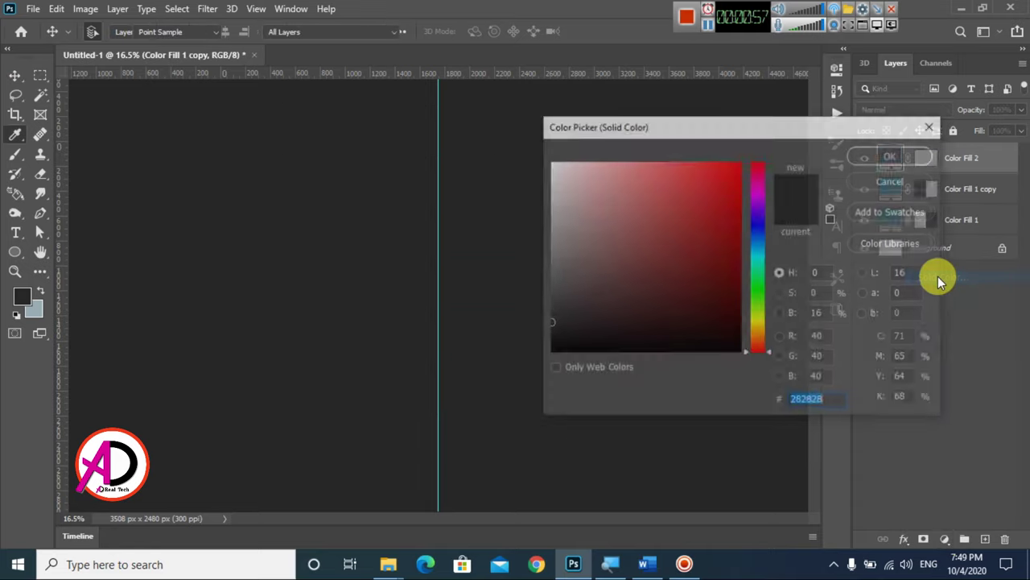
- Recolour the copied panel, Color Fill 1 copy, to bright yellow #facf04
double_click(896, 161)
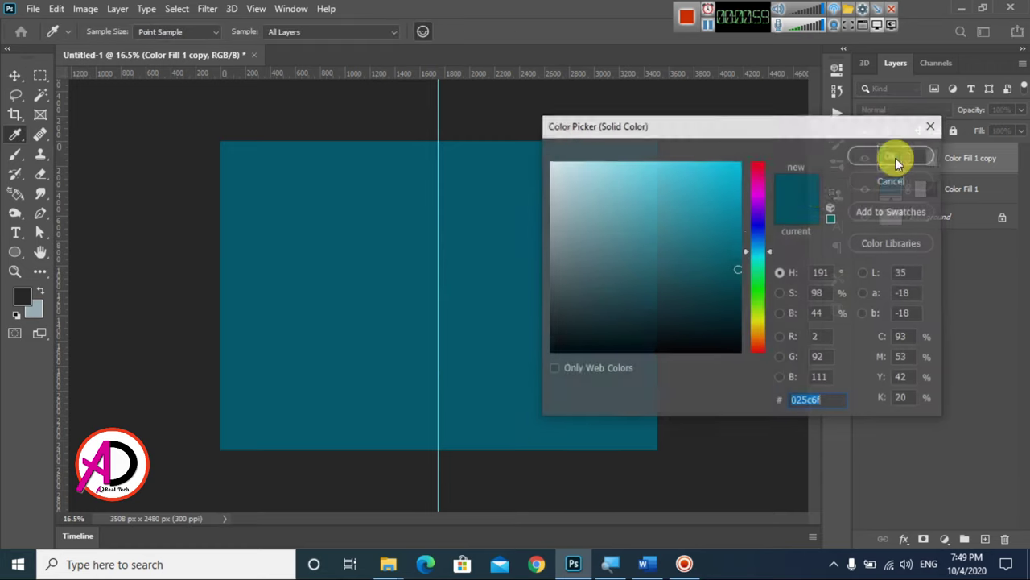
left_click(760, 321)
left_click_drag(760, 322, 761, 326)
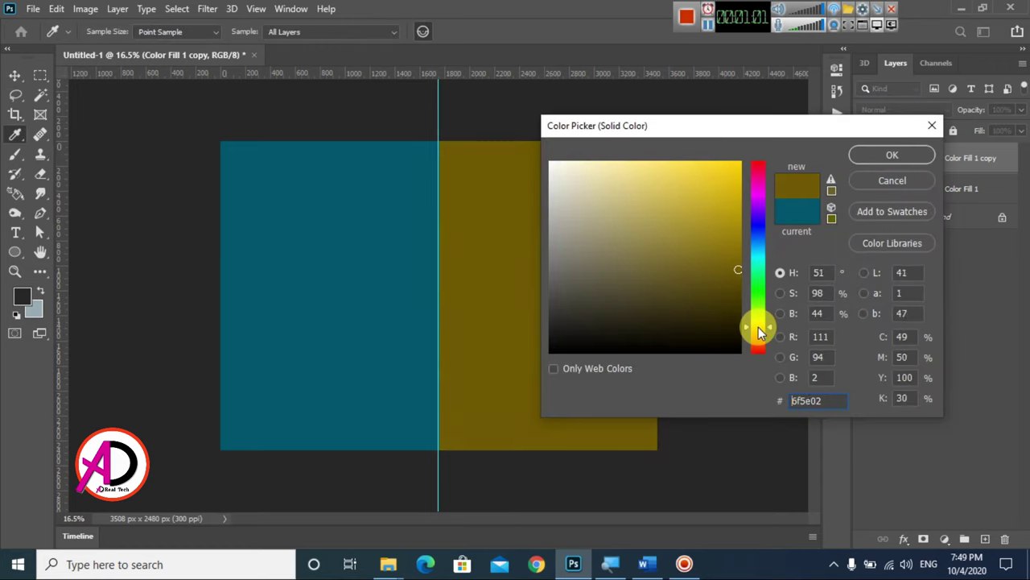
left_click(734, 169)
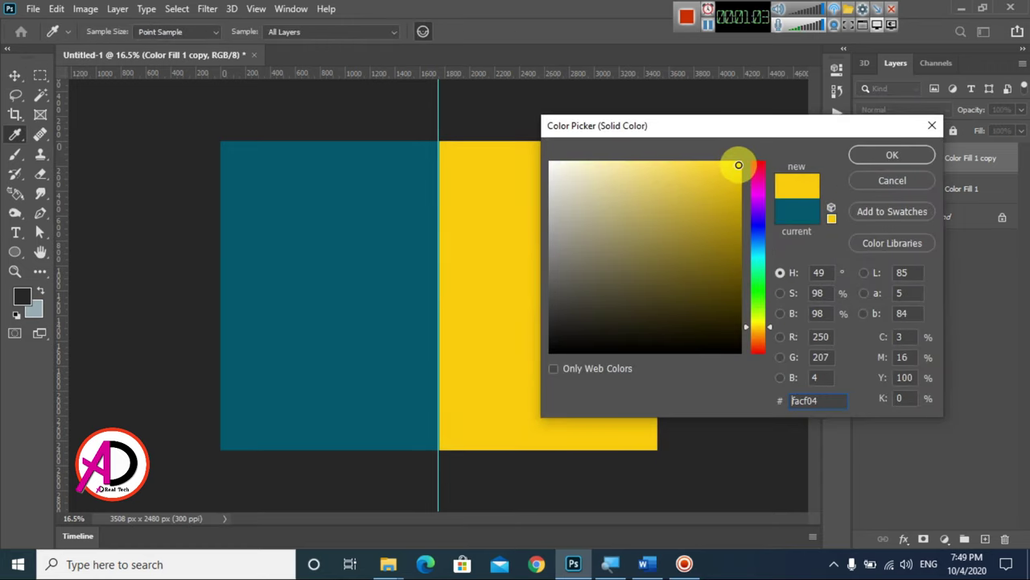
left_click(881, 156)
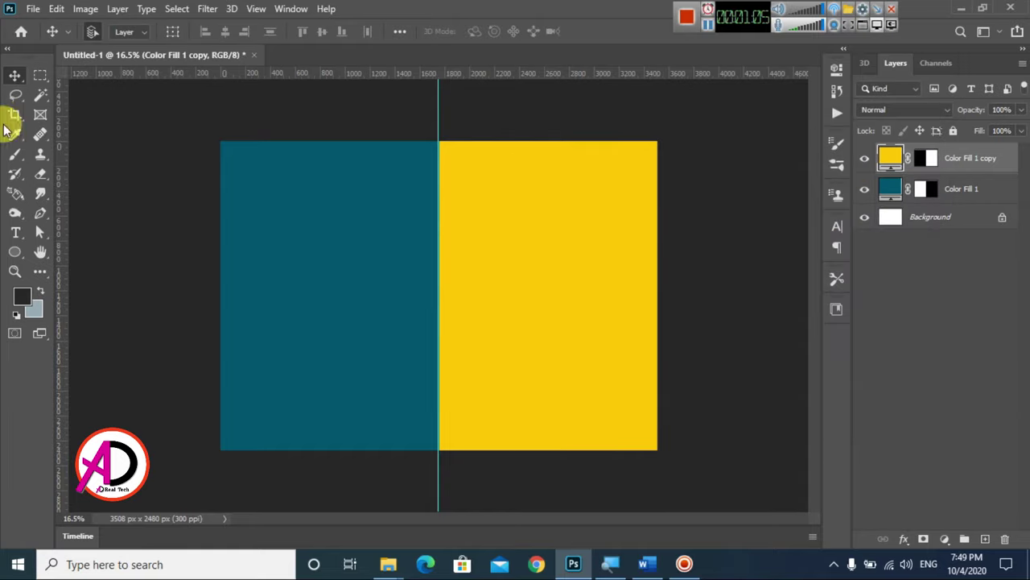
left_click(16, 73)
- Hide the centre guide with Ctrl+;
key("ctrl+semicolon")
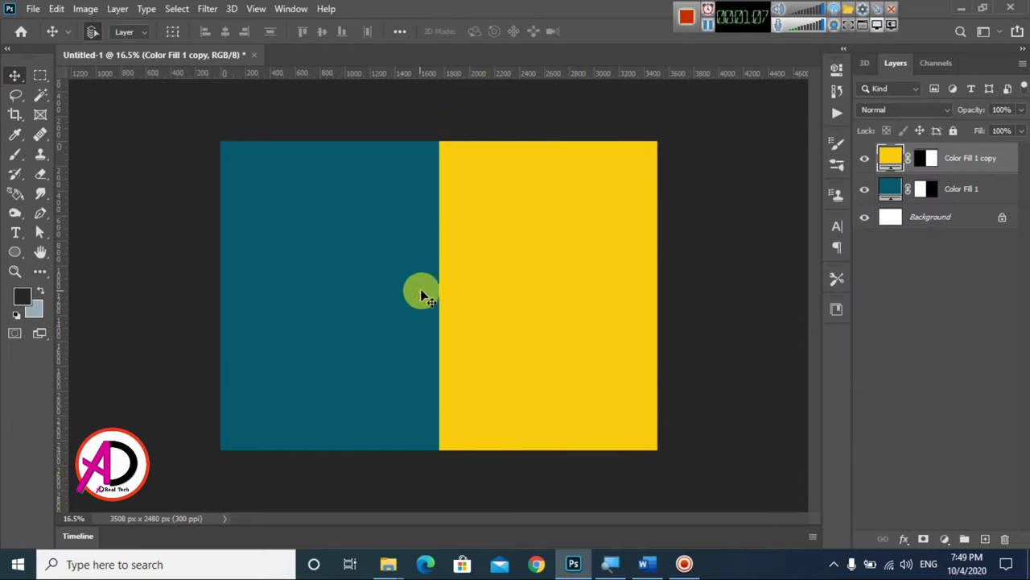
scroll(421, 302, "up", 1)
scroll(421, 307, "down", 2)
scroll(421, 310, "up", 1)
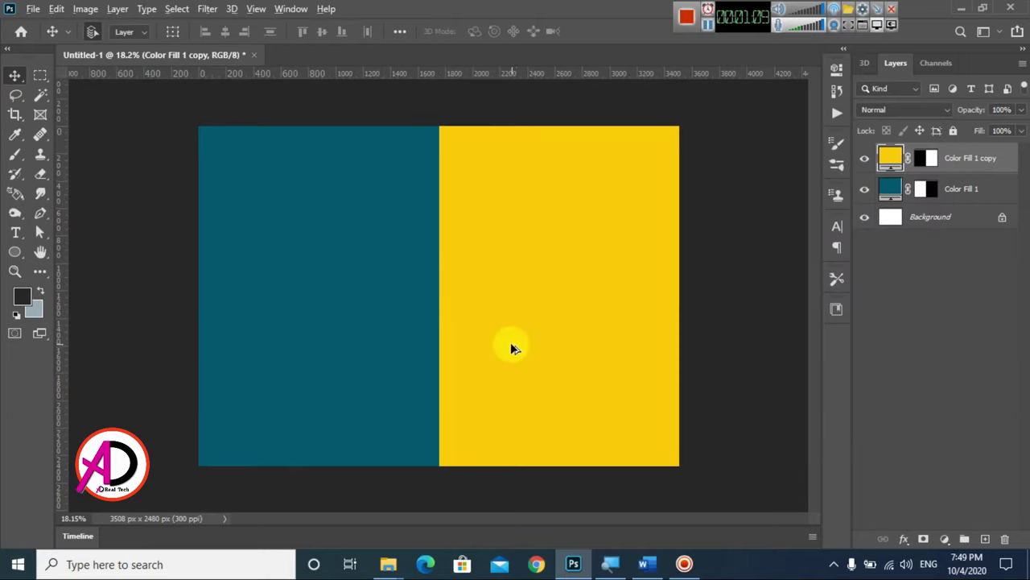
scroll(510, 342, "down", 1)
scroll(510, 346, "up", 1)
scroll(510, 350, "up", 1)
scroll(510, 351, "down", 3)
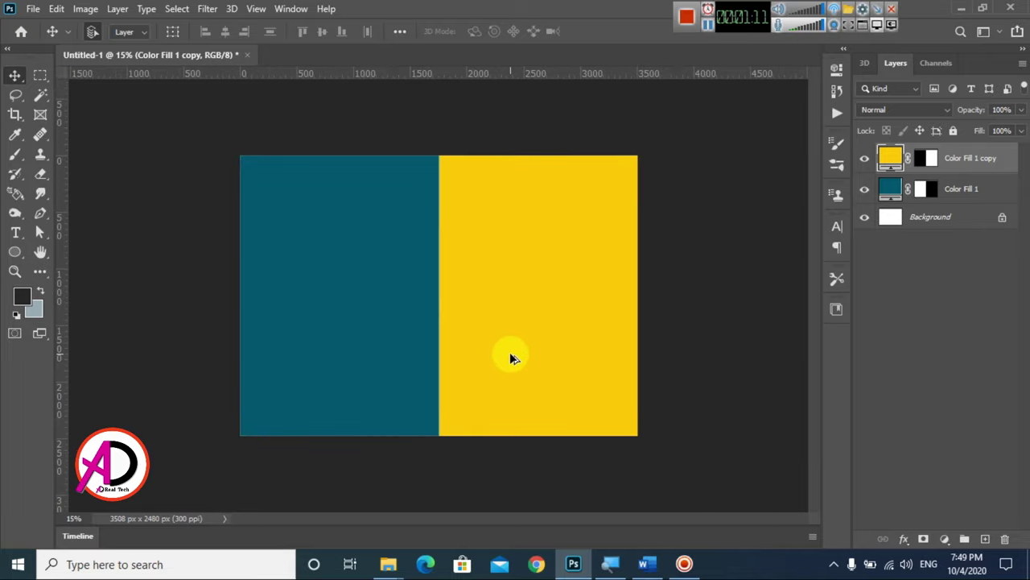
scroll(509, 352, "up", 1)
scroll(509, 352, "up", 1)
scroll(509, 352, "down", 1)
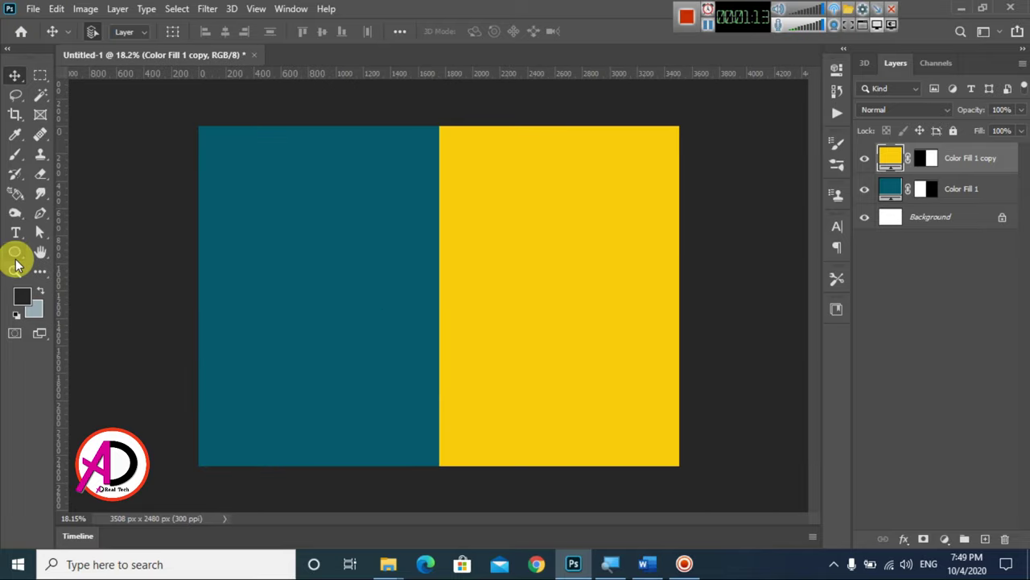
- Draw a dark circle about 1451.7 px wide on the teal half and nudge it up-left
left_click(14, 252)
left_click_drag(236, 188, 474, 388)
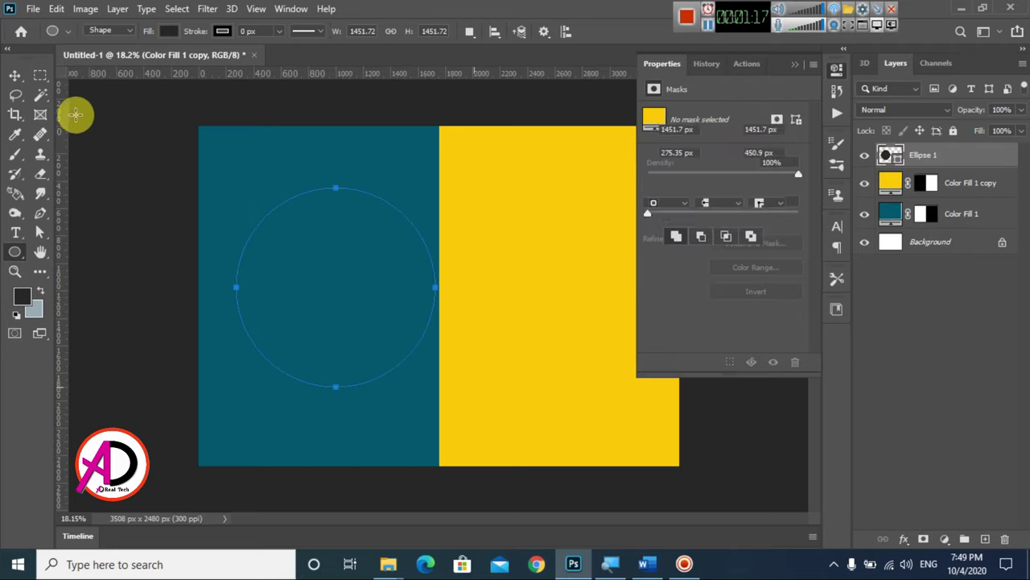
left_click(14, 74)
mouse_move(295, 281)
left_mouse_down()
mouse_move(328, 328)
mouse_move(313, 316)
left_mouse_up()
left_click(56, 9)
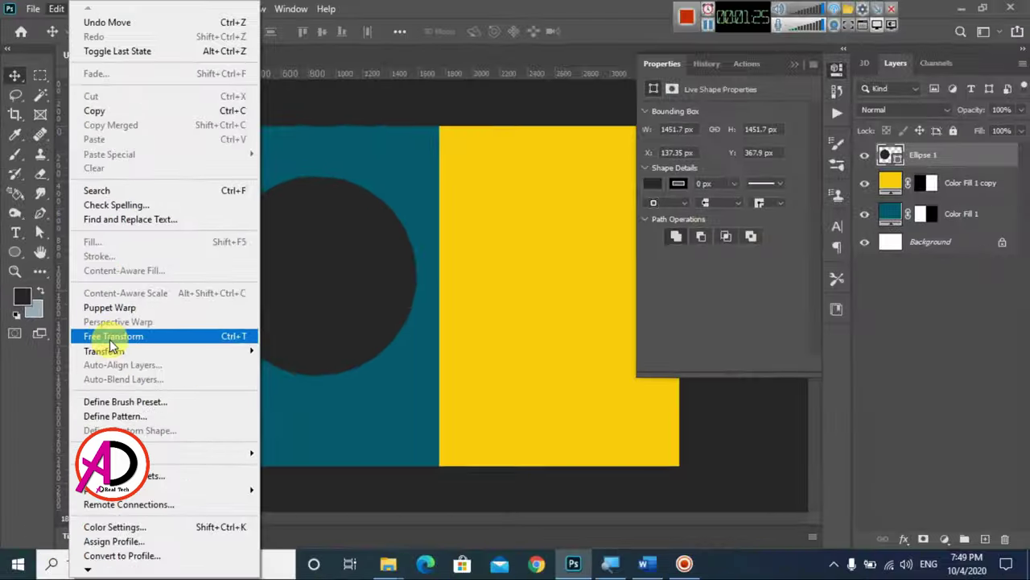
- Warp the circle into a teardrop with a bulging right side and move it up-left
left_click(129, 336)
right_click(313, 264)
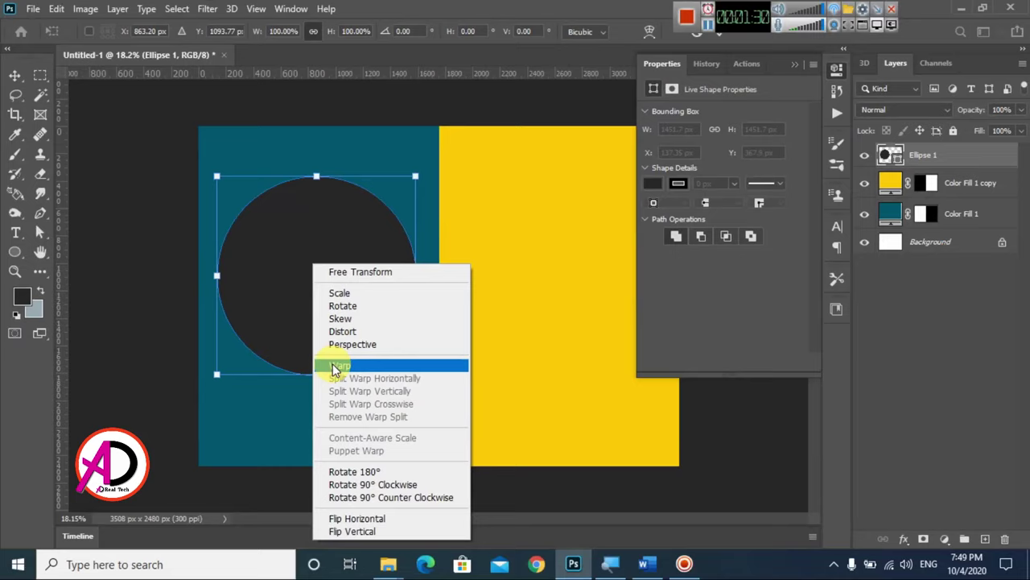
left_click(334, 367)
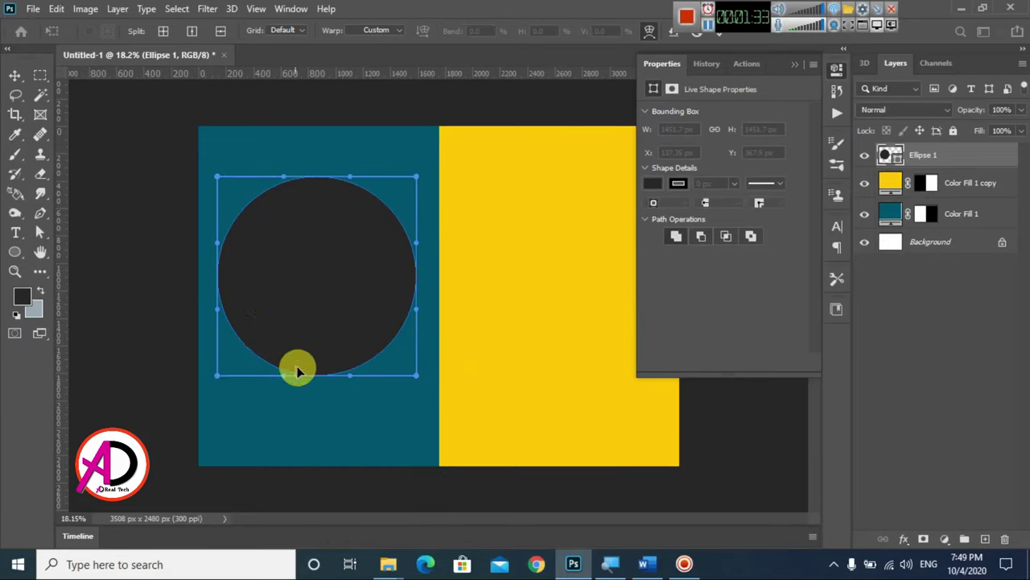
left_click_drag(324, 292, 317, 264)
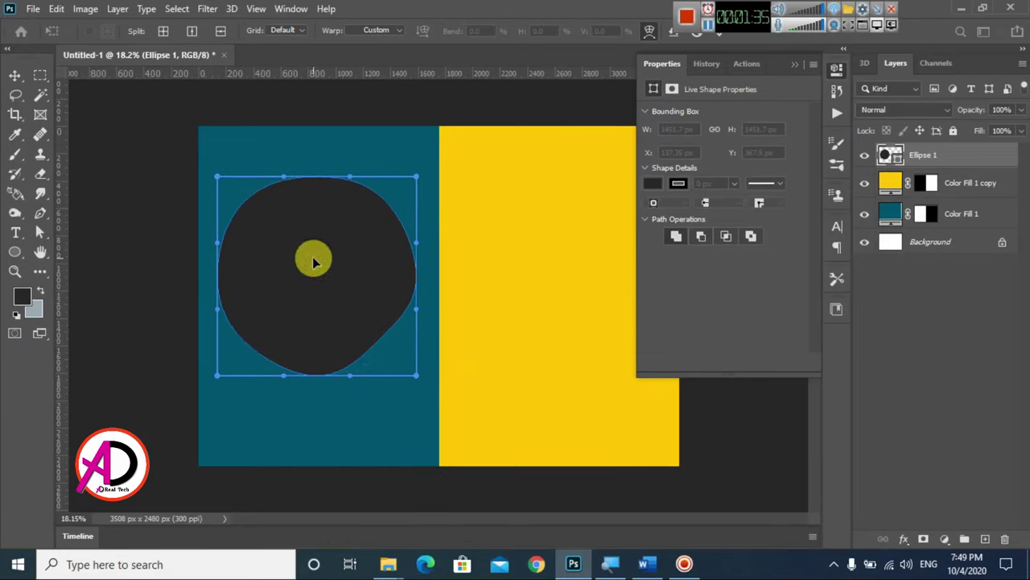
key("ctrl+z")
left_click_drag(349, 382, 439, 515)
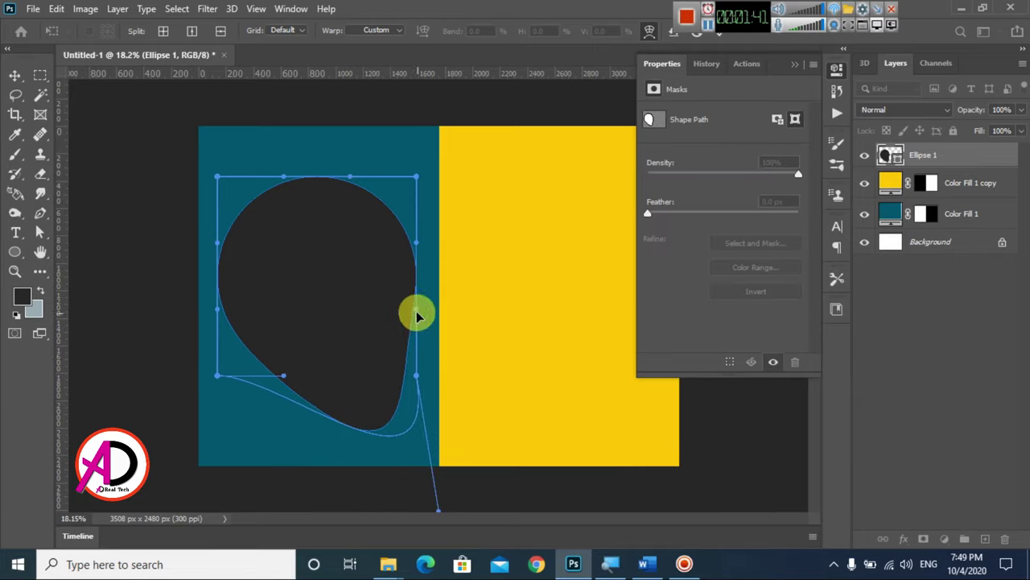
left_click_drag(416, 316, 447, 318)
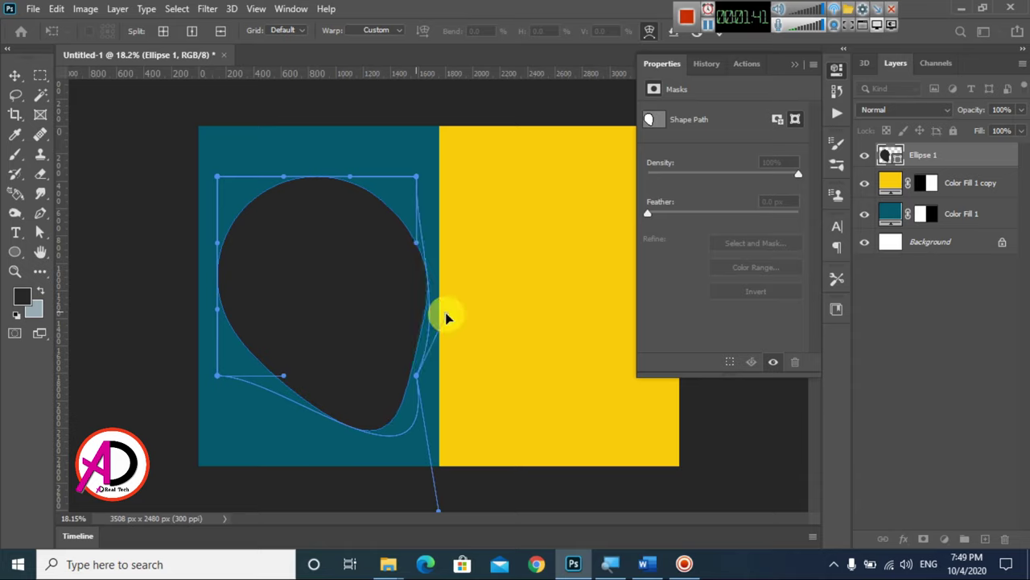
left_click(15, 75)
left_click_drag(316, 271, 269, 152)
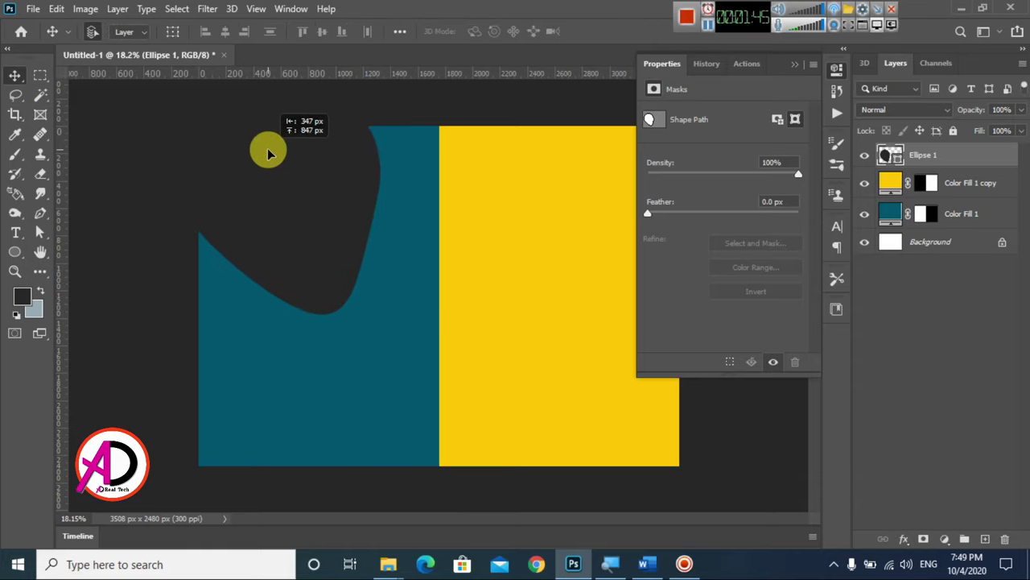
- Re-warp the teardrop, bulging its right side toward the yellow half and lowering its lower-left curve
key("ctrl+t")
right_click(322, 200)
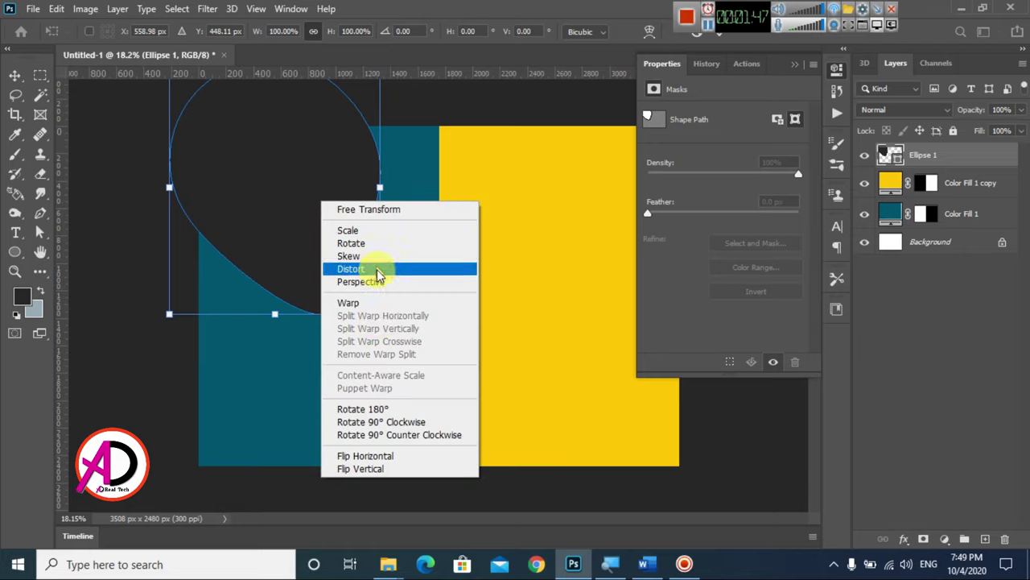
left_click(378, 303)
left_click_drag(382, 151, 515, 119)
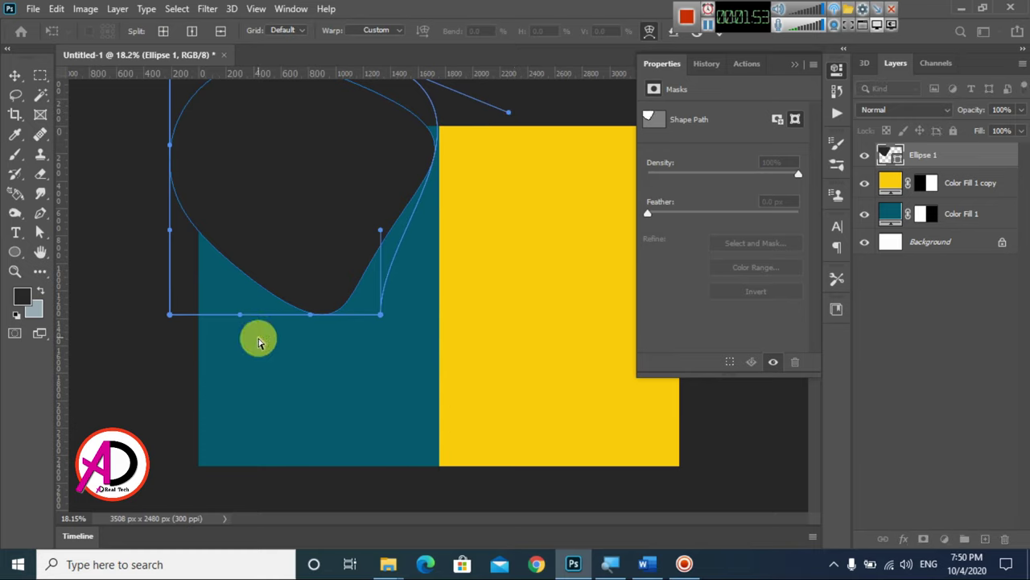
left_click_drag(383, 235, 399, 240)
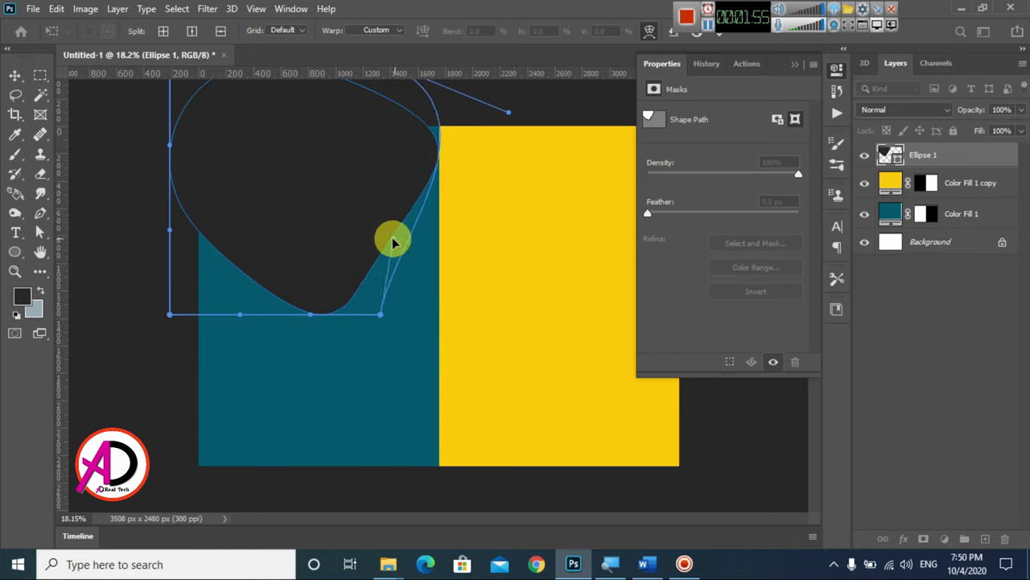
mouse_move(227, 322)
left_mouse_down()
mouse_move(212, 338)
mouse_move(157, 346)
left_mouse_up()
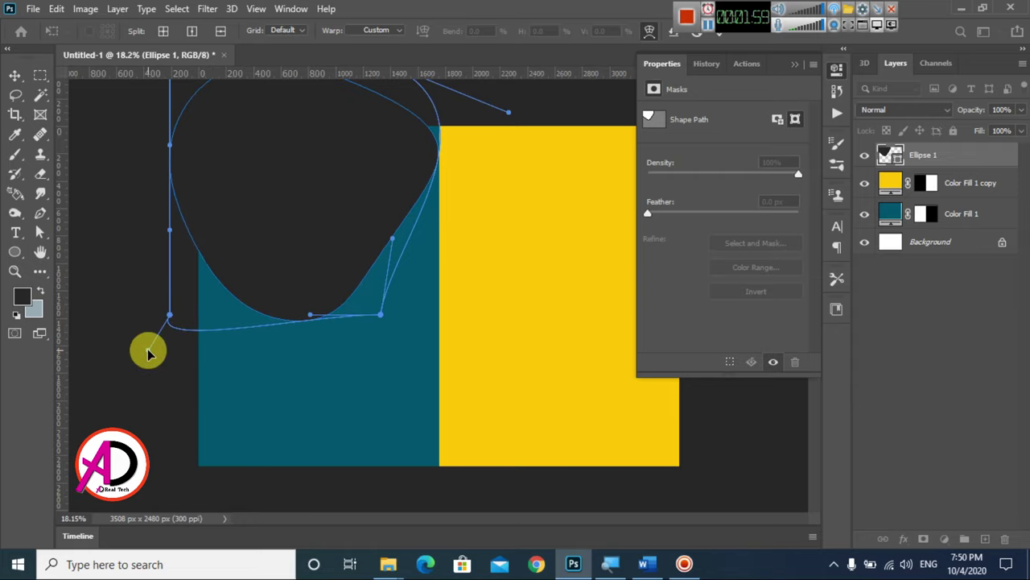
left_click(12, 78)
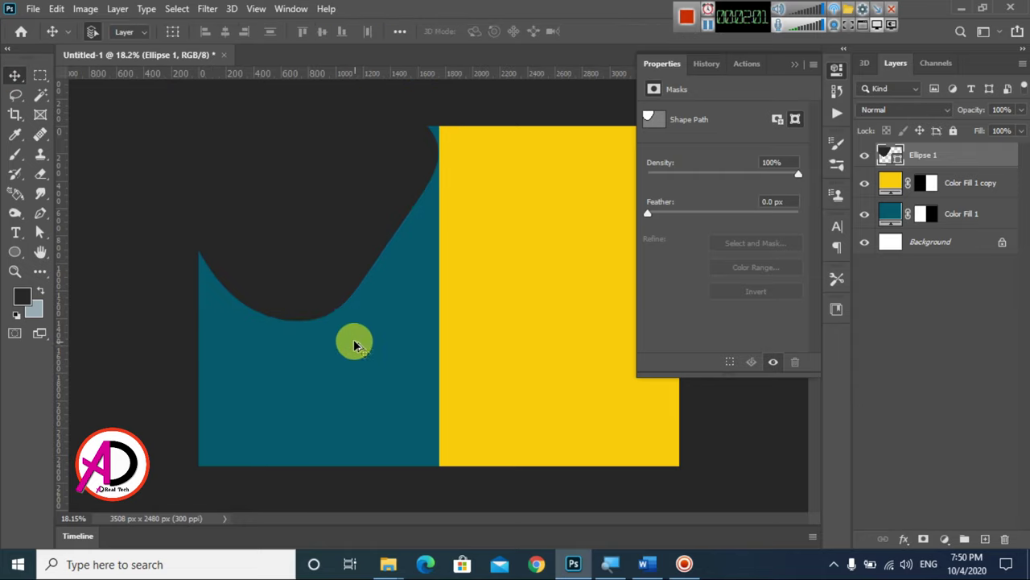
- Nudge the finished blob slightly left and zoom out to view the whole flyer
key("ctrl+minus")
left_click_drag(342, 258, 332, 256)
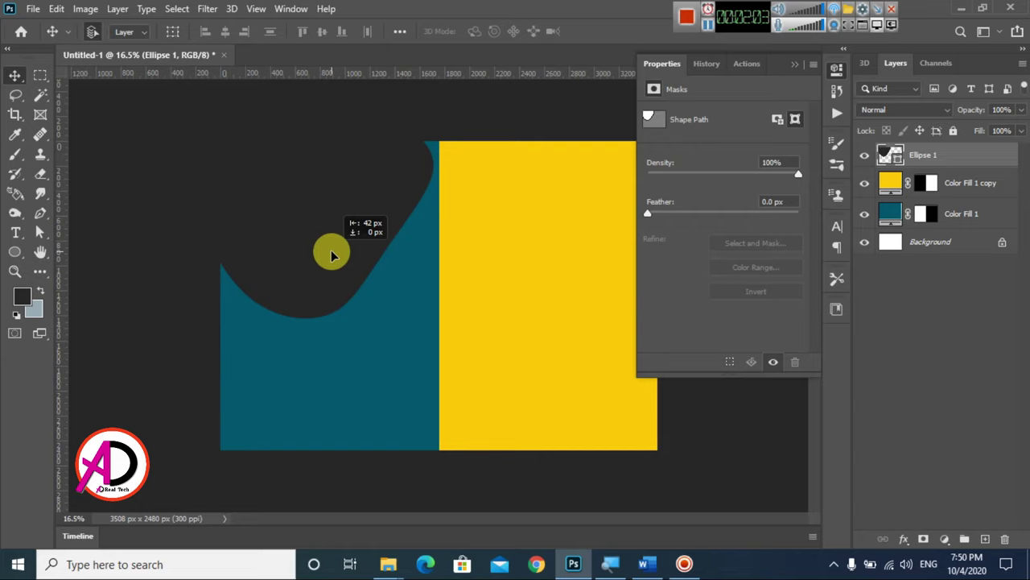
key("ctrl+minus")
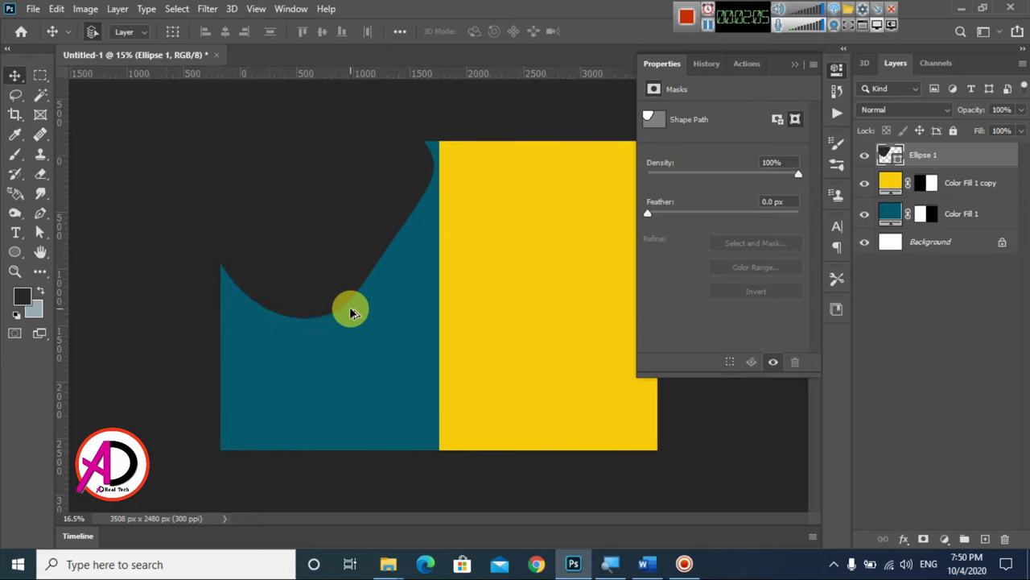
scroll(380, 254, "up", 2)
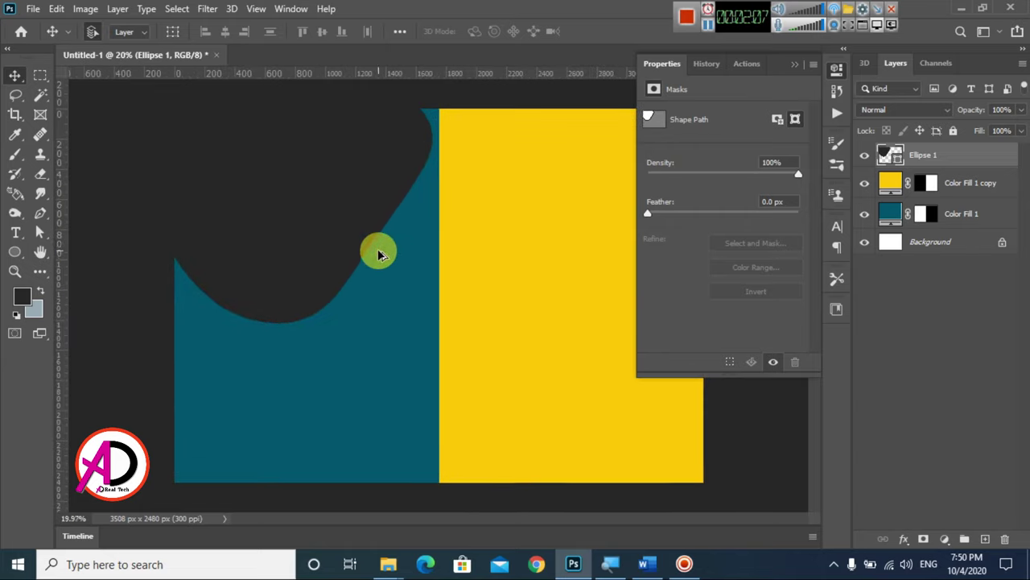
scroll(380, 254, "down", 2)
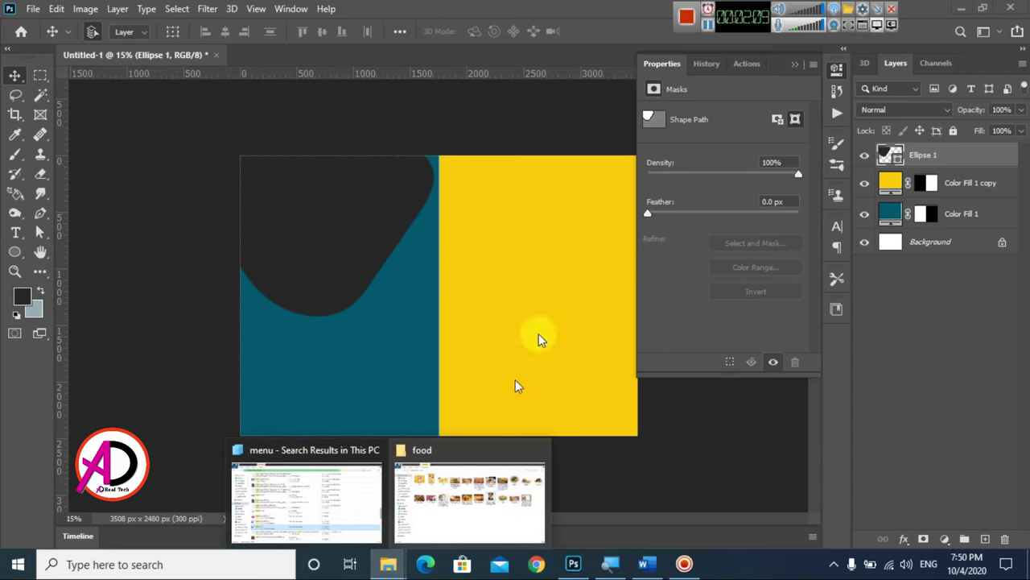
left_click(470, 510)
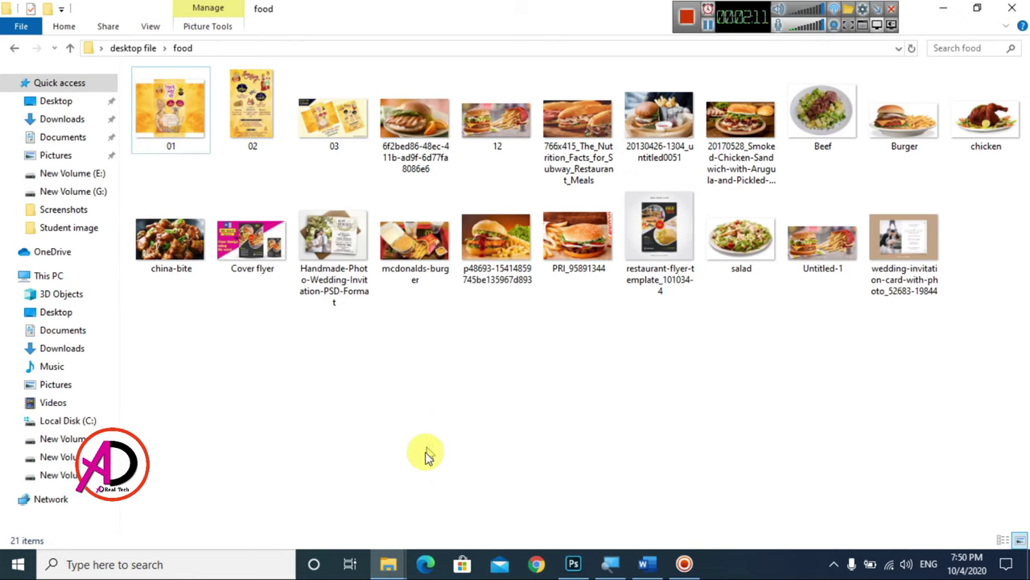
left_click(374, 455)
mouse_move(388, 564)
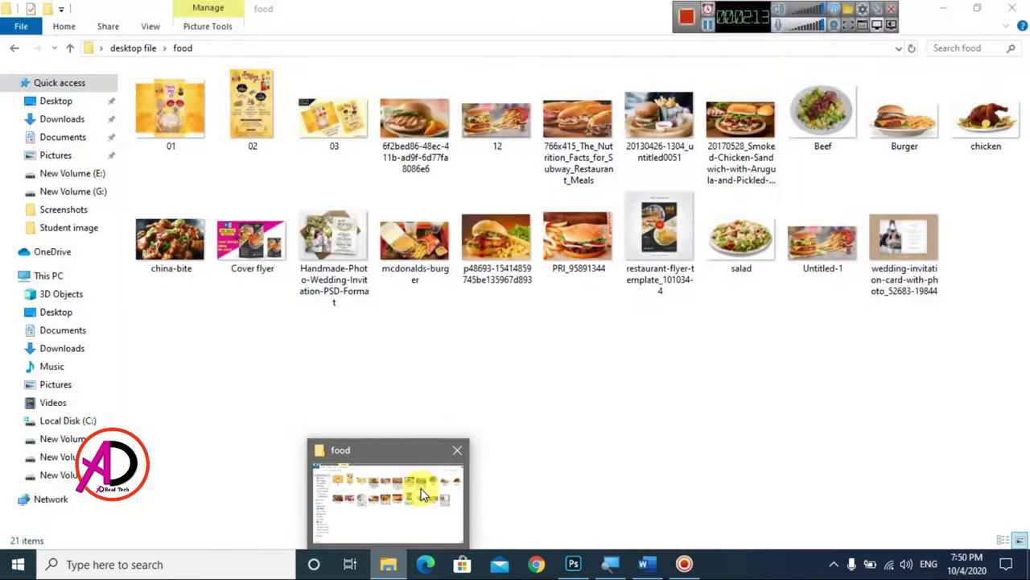
left_click(595, 412)
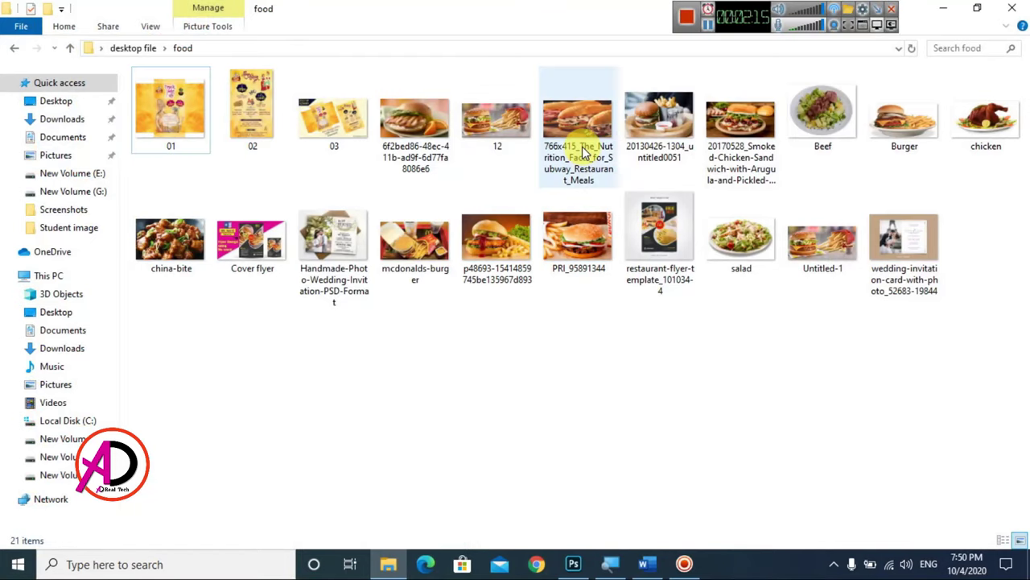
left_click_drag(673, 112, 568, 566)
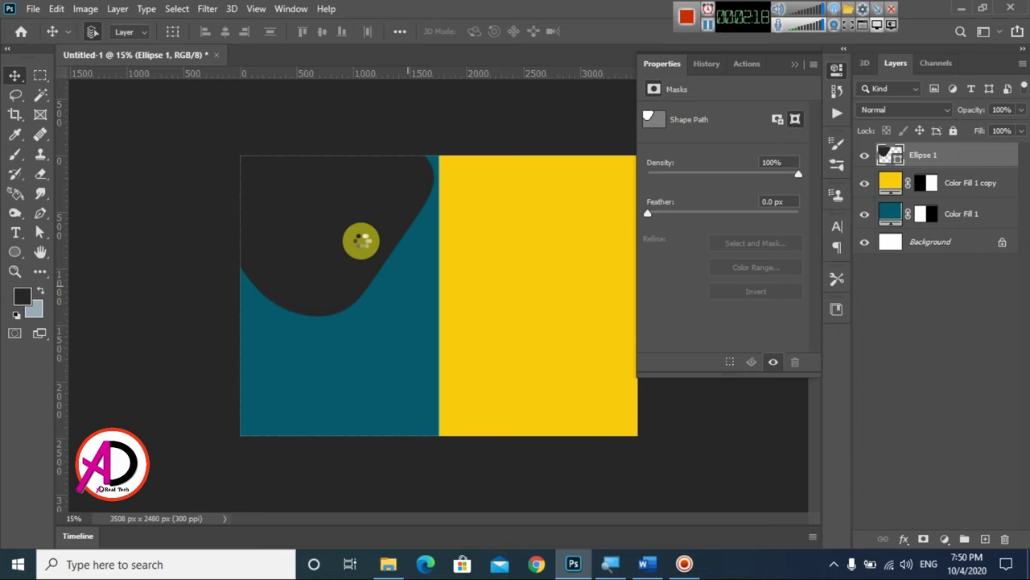
- Place the burger photo over the top-left, enlarged about 136% to 2443 × 1628 px
left_click_drag(568, 566, 361, 239)
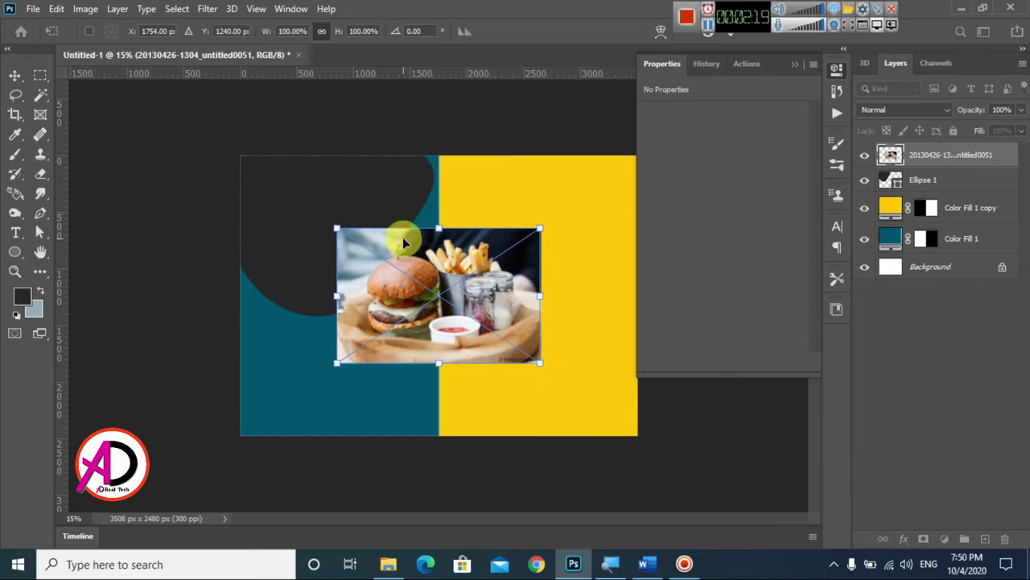
left_click_drag(463, 322, 404, 291)
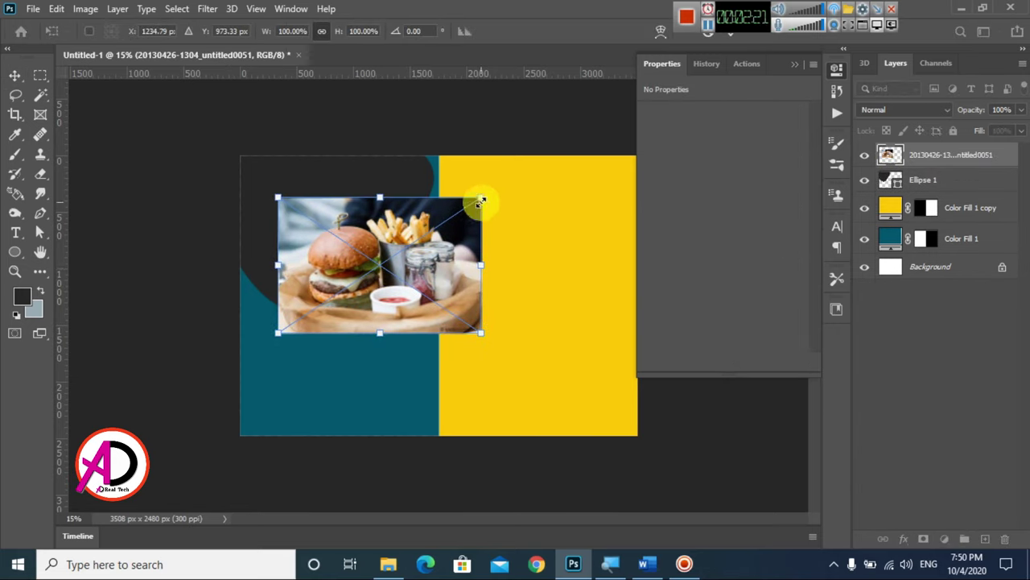
left_click_drag(481, 201, 519, 167)
left_click_drag(450, 258, 410, 228)
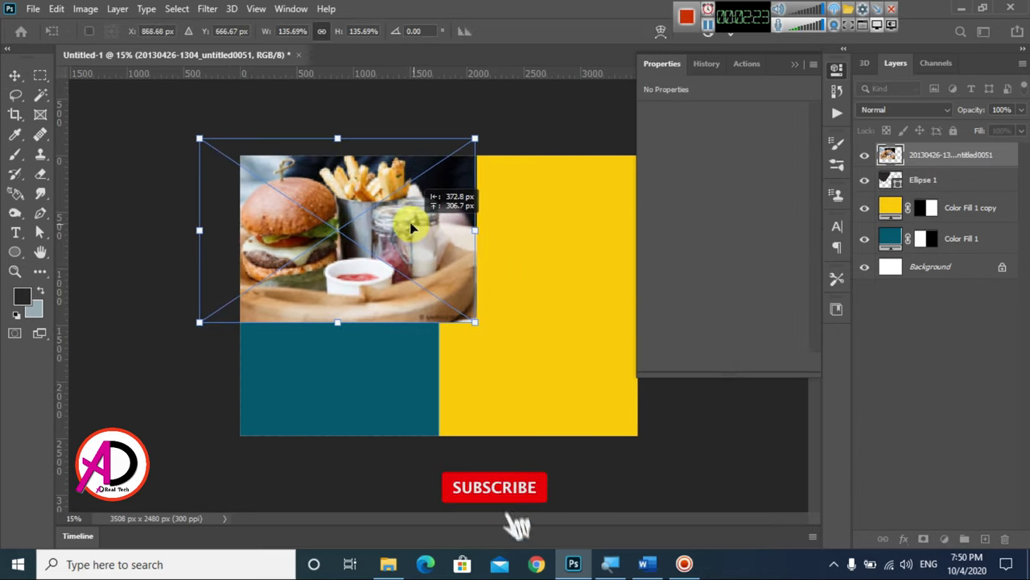
key("Return")
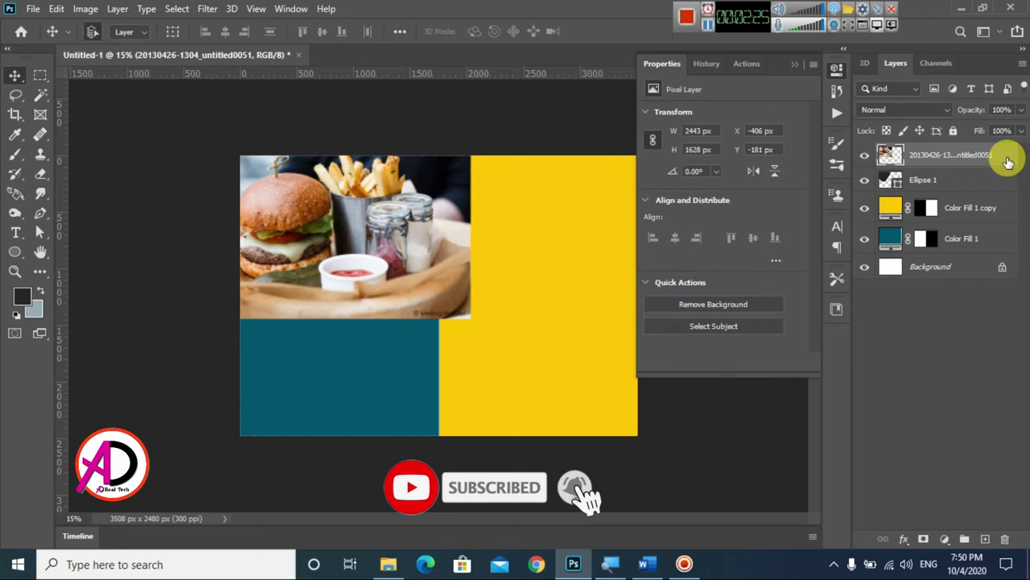
right_click(1008, 161)
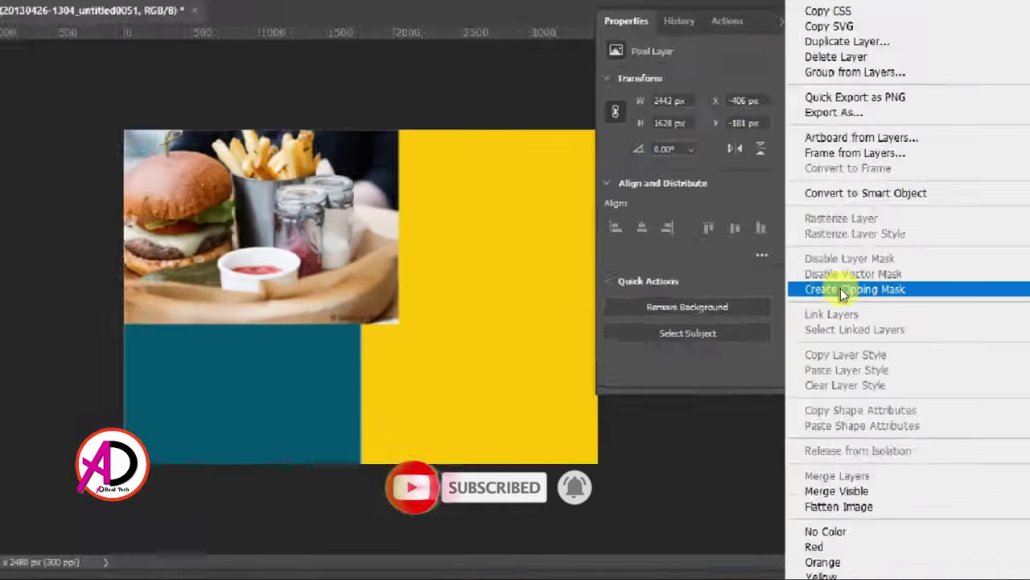
- Clip the burger photo to the blob shape below it and adjust its position
left_click(842, 290)
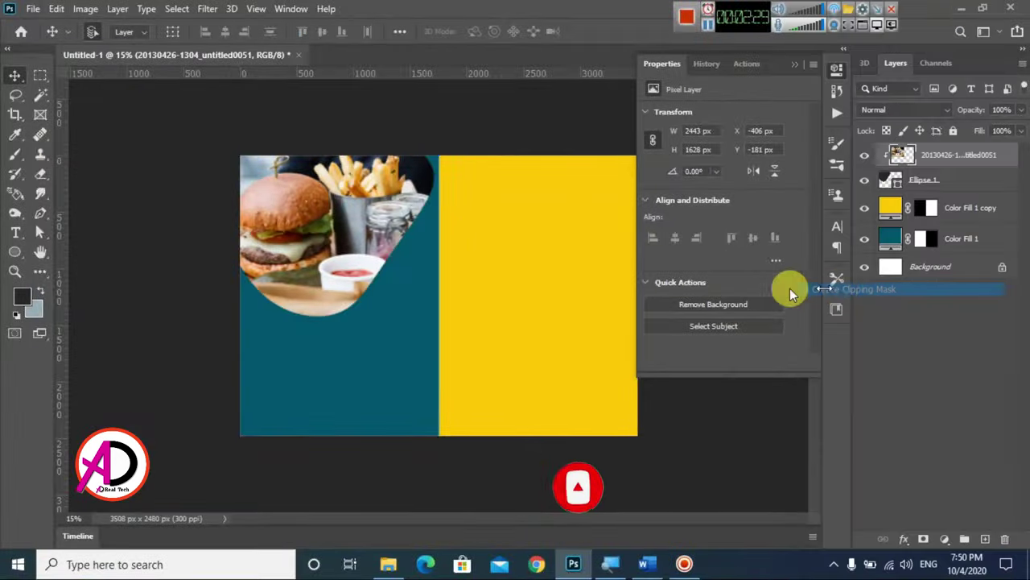
left_click_drag(333, 257, 332, 260)
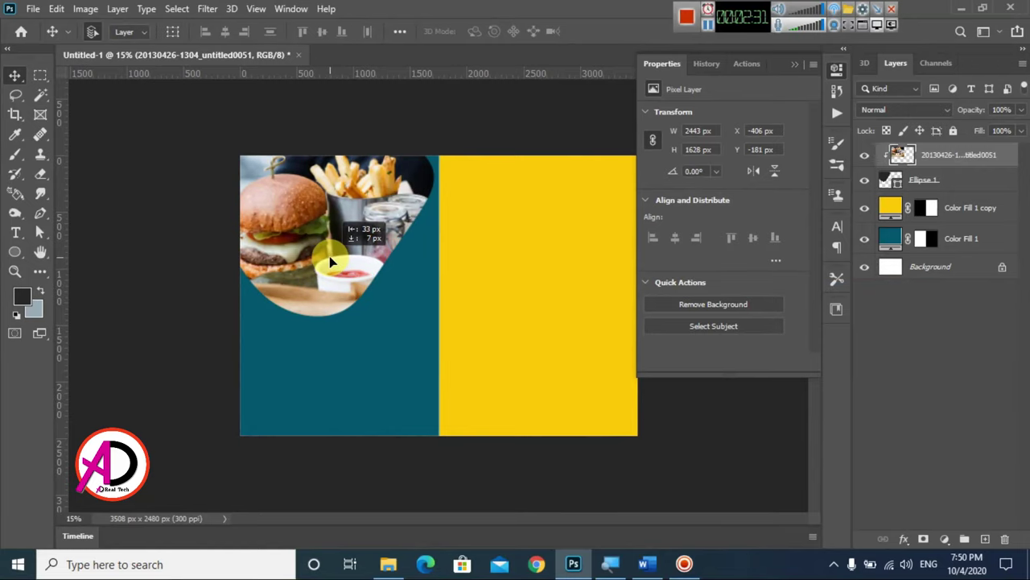
scroll(355, 292, "up", 3)
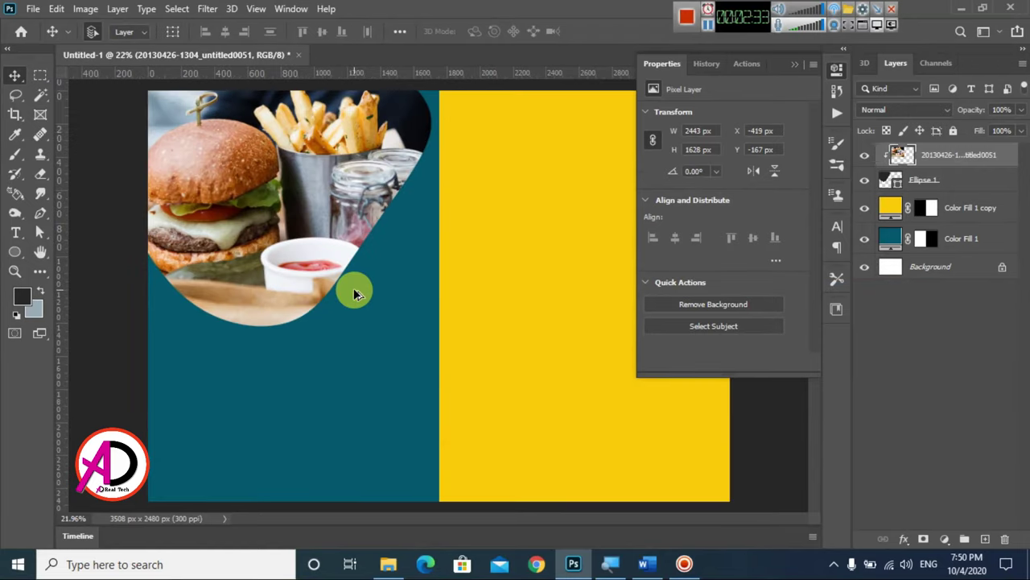
- Merge the photo with Ellipse 1 into one layer and shift it up slightly
left_click_drag(989, 191, 969, 139)
right_click(980, 185)
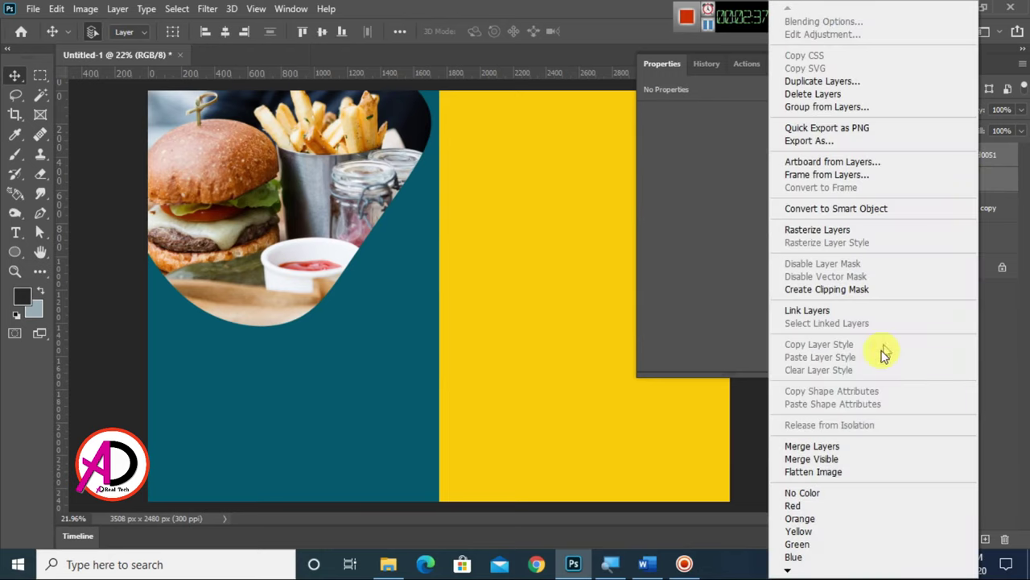
left_click(803, 447)
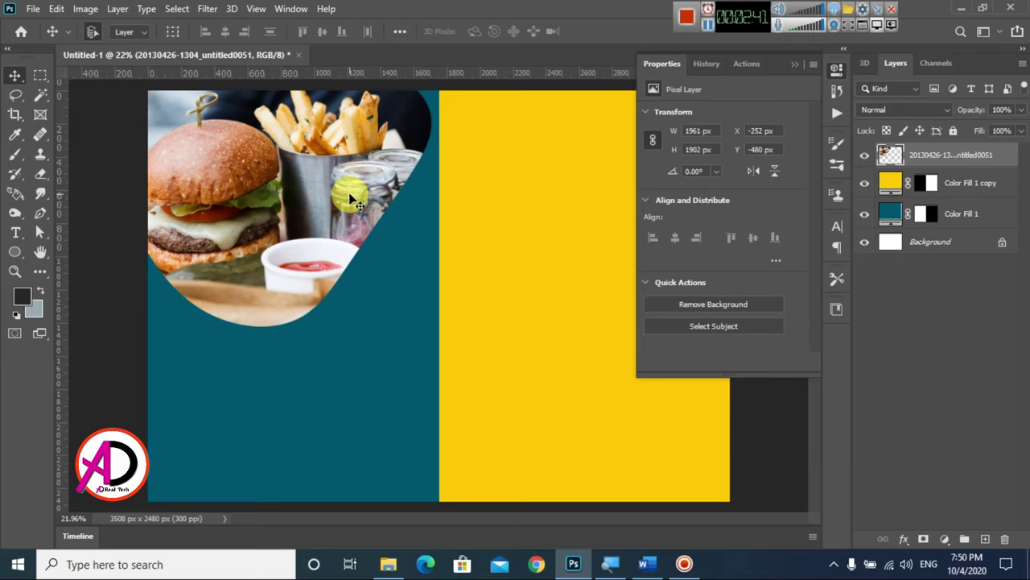
left_click_drag(350, 196, 351, 186)
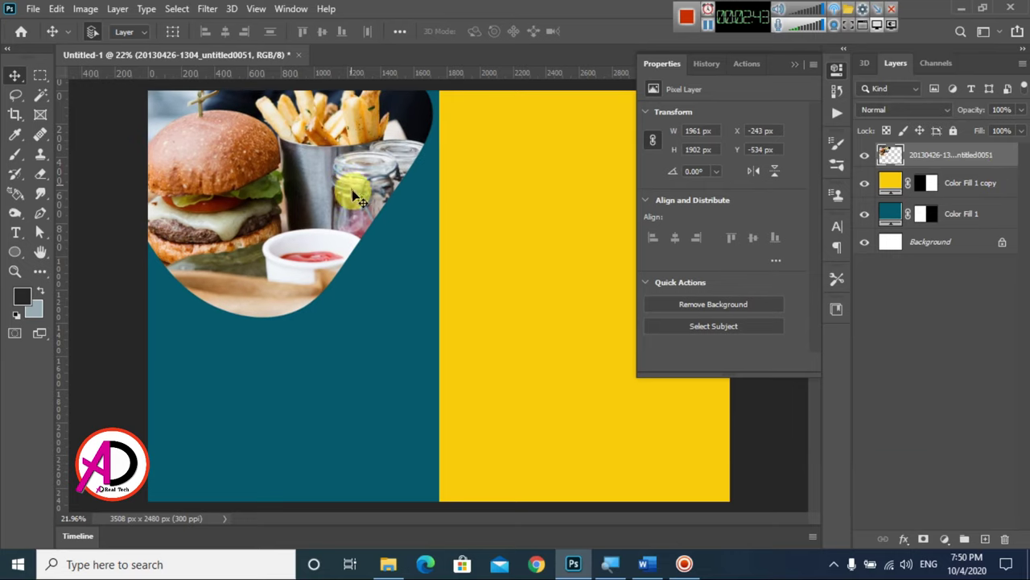
scroll(354, 197, "down", 2)
scroll(386, 250, "up", 2)
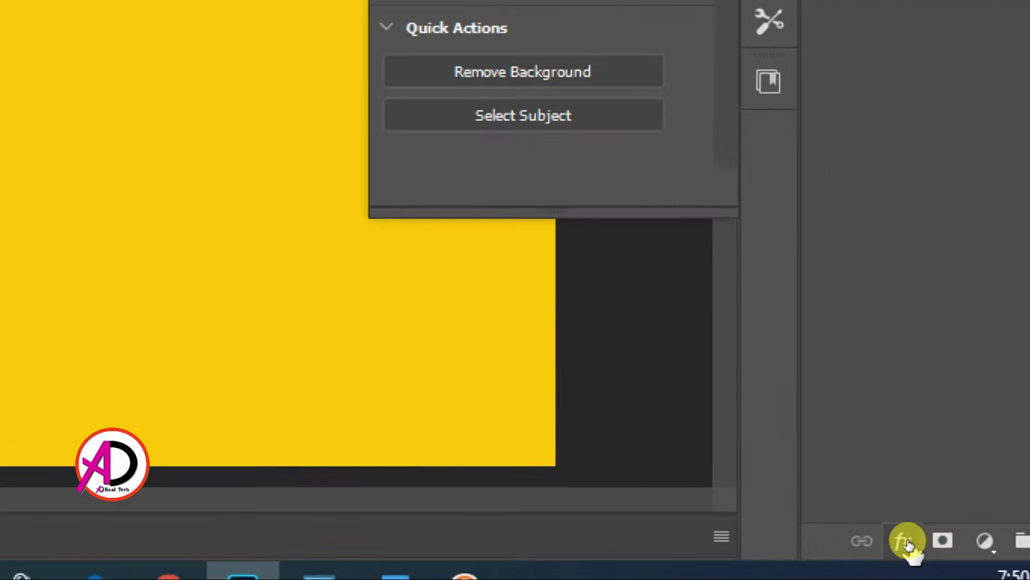
- Add a Stroke to the clipped food photo, using the flyer's yellow sampled as colour, at 21 px
left_click(905, 540)
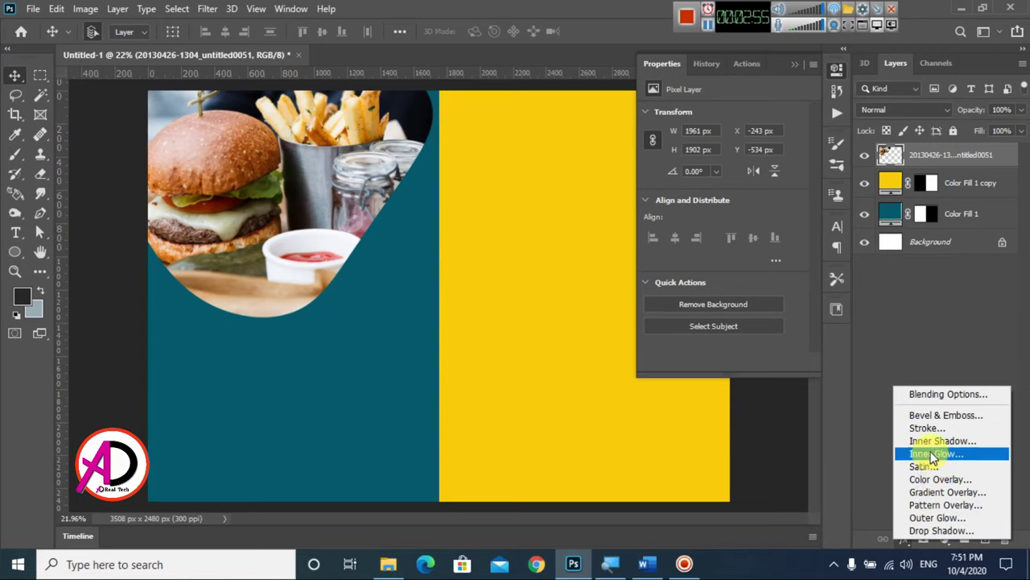
left_click(935, 433)
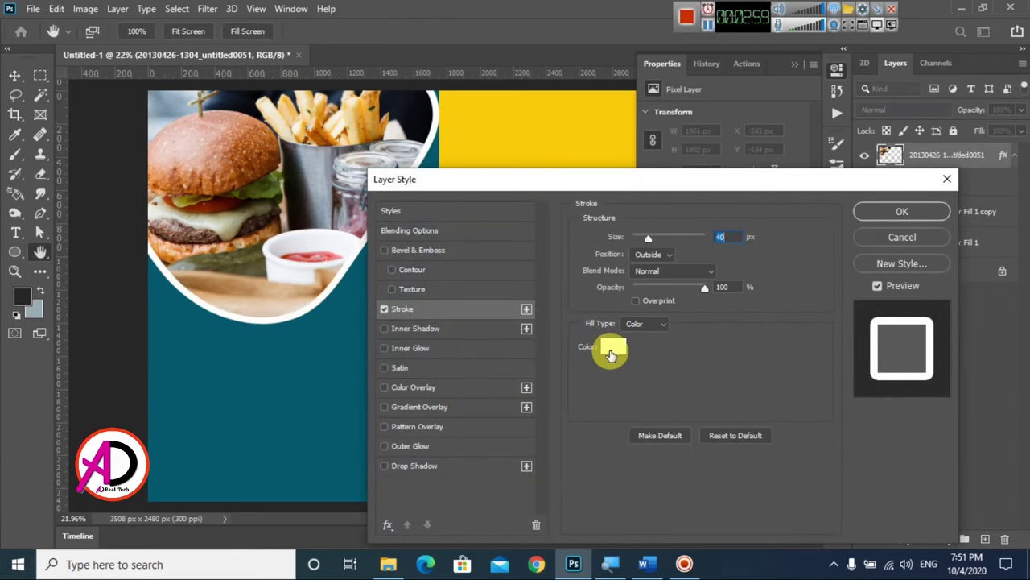
left_click(612, 346)
left_click(677, 186)
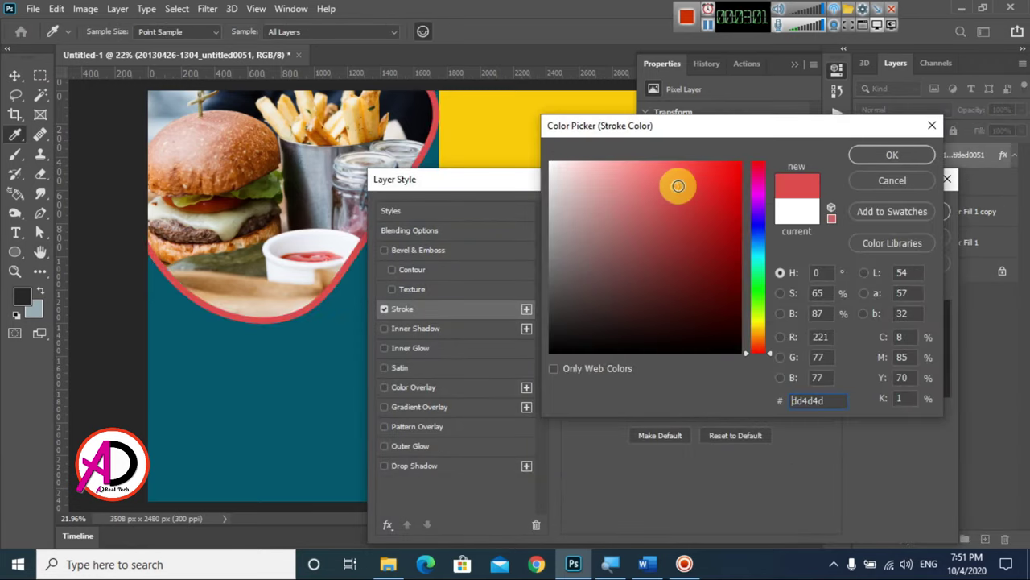
left_click_drag(702, 194, 735, 209)
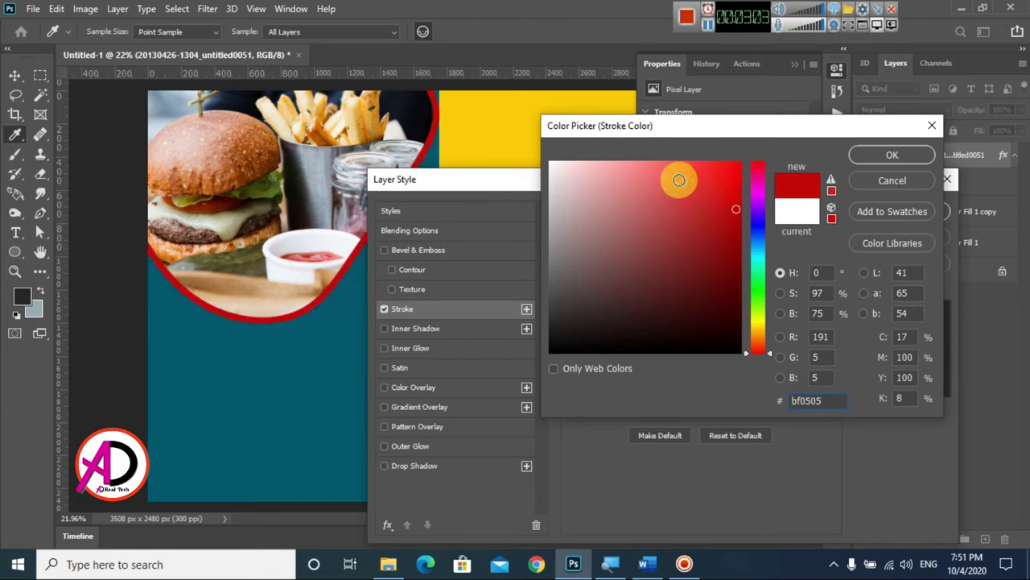
left_click(512, 119)
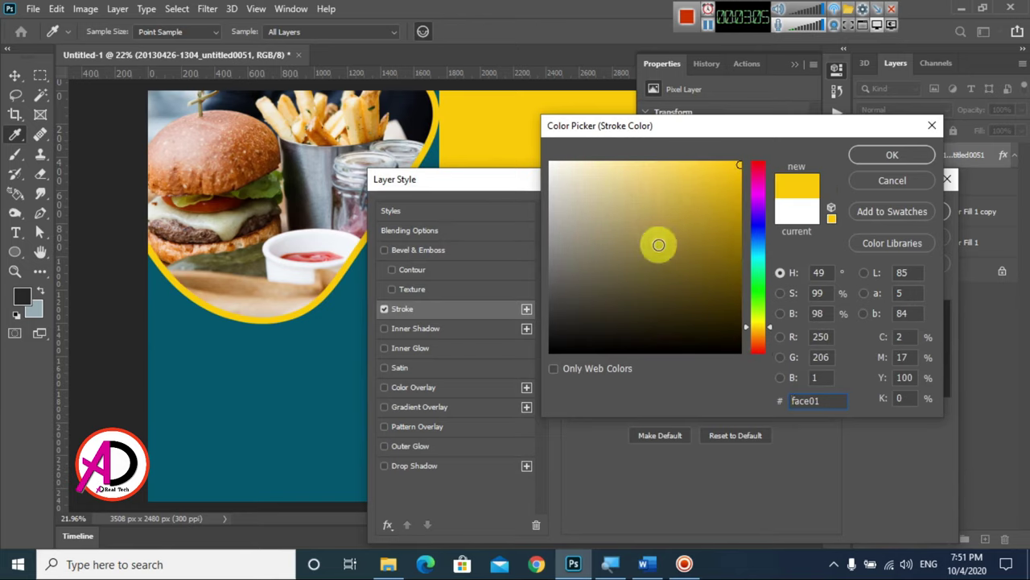
left_click(890, 157)
left_click_drag(667, 180, 724, 183)
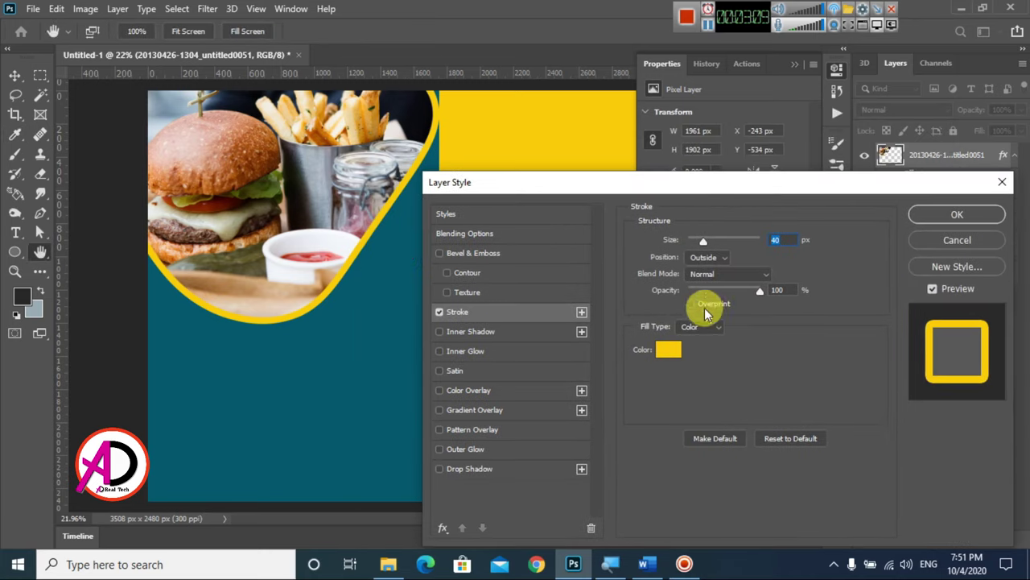
left_click_drag(704, 245, 699, 244)
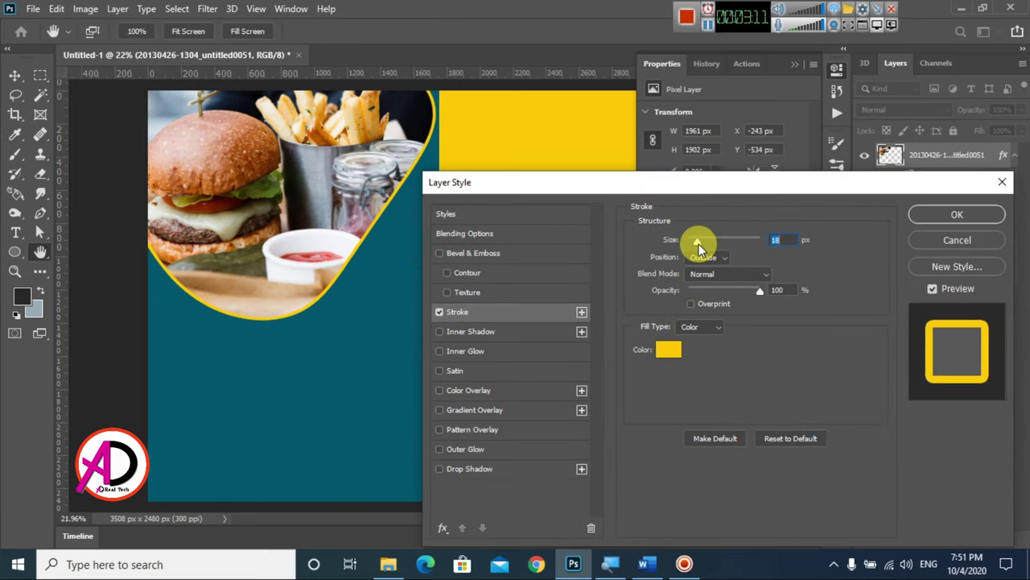
- Add a black drop shadow with size 38 px and distance 65 px
left_click(470, 469)
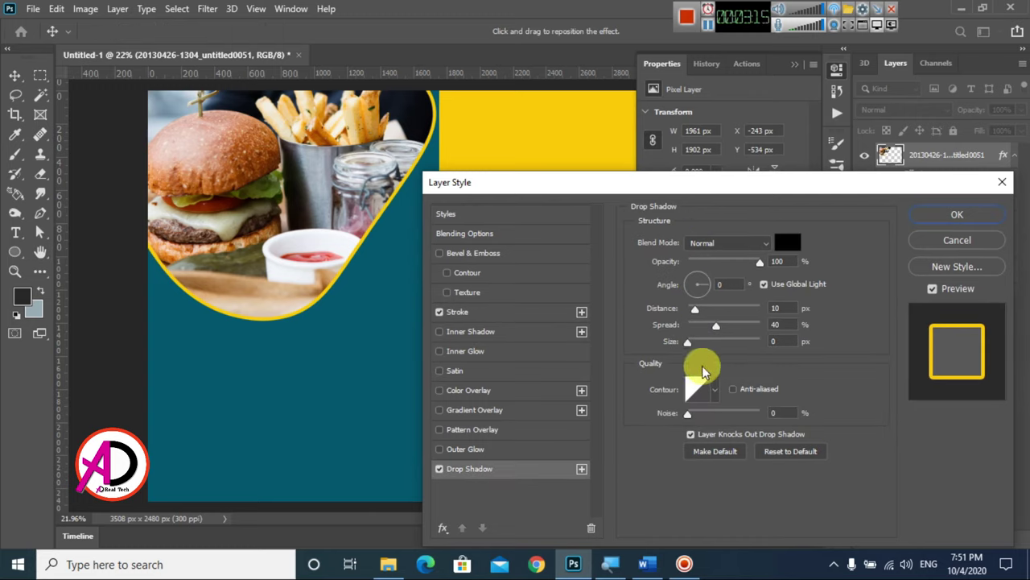
left_click_drag(687, 342, 727, 309)
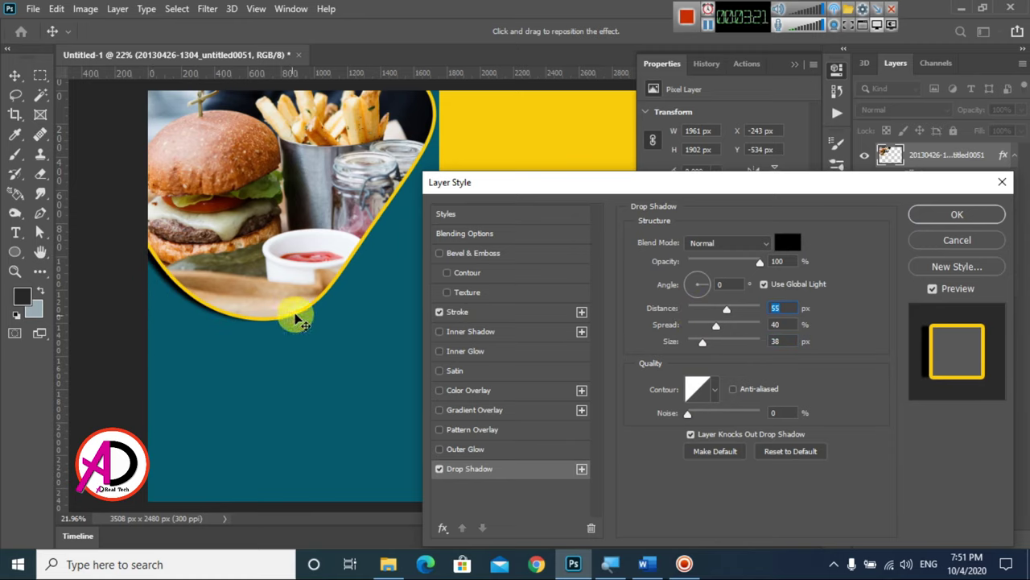
left_click_drag(726, 310, 732, 318)
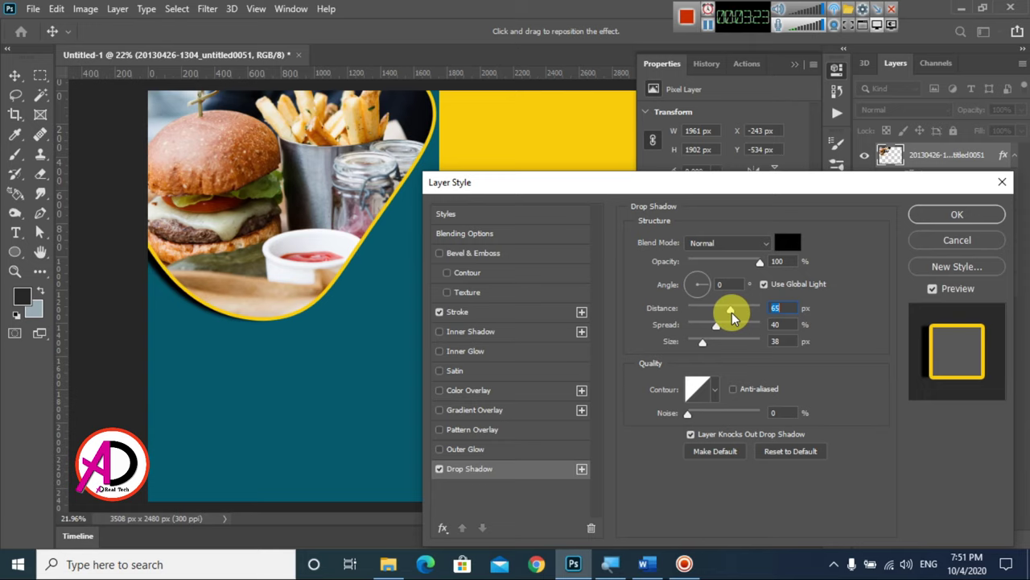
- Apply the stroke and shadow effects, then nudge the food photo slightly left in its frame
left_click(982, 212)
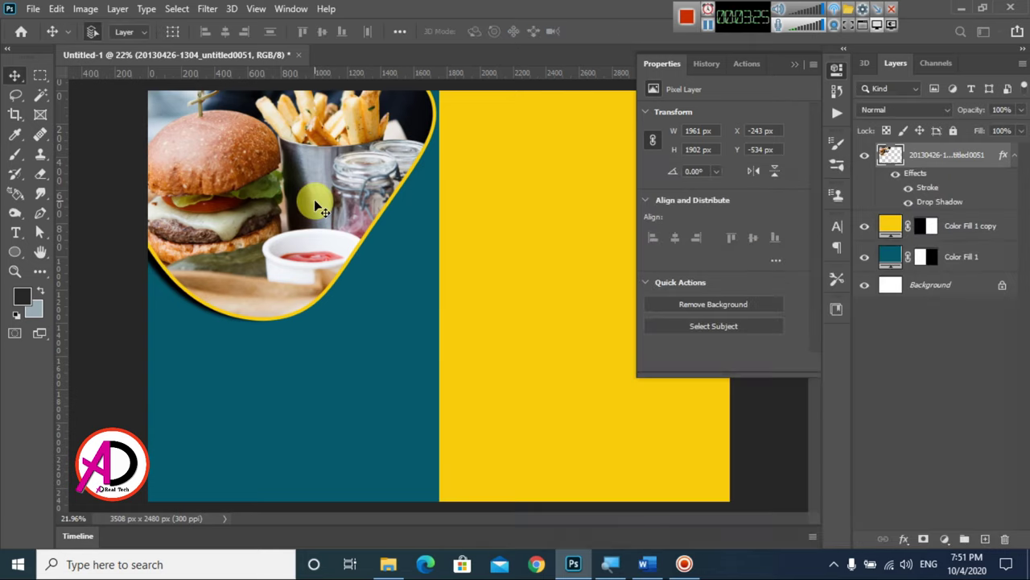
scroll(314, 199, "down", 3)
scroll(341, 255, "up", 2)
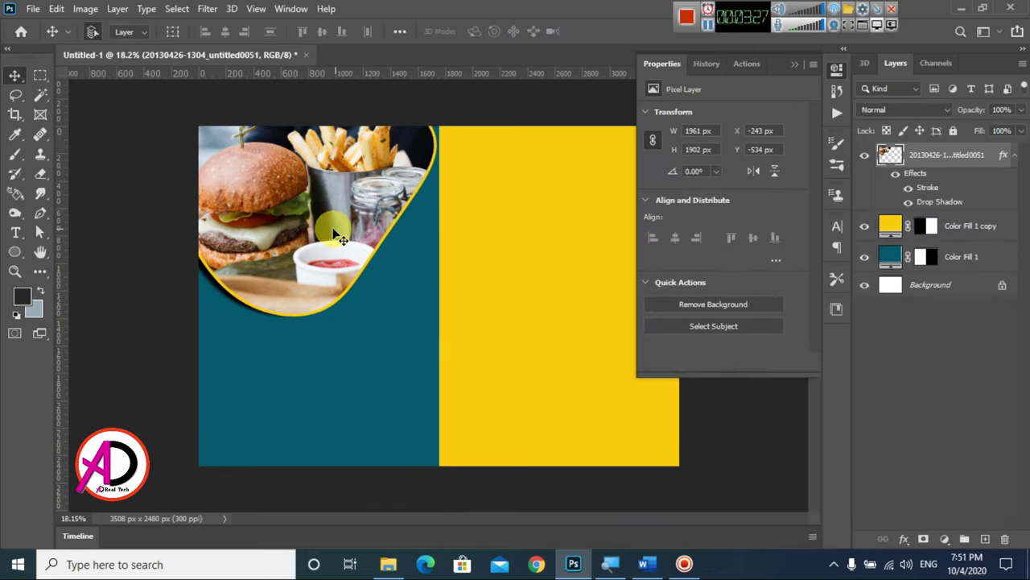
left_click_drag(333, 230, 330, 228)
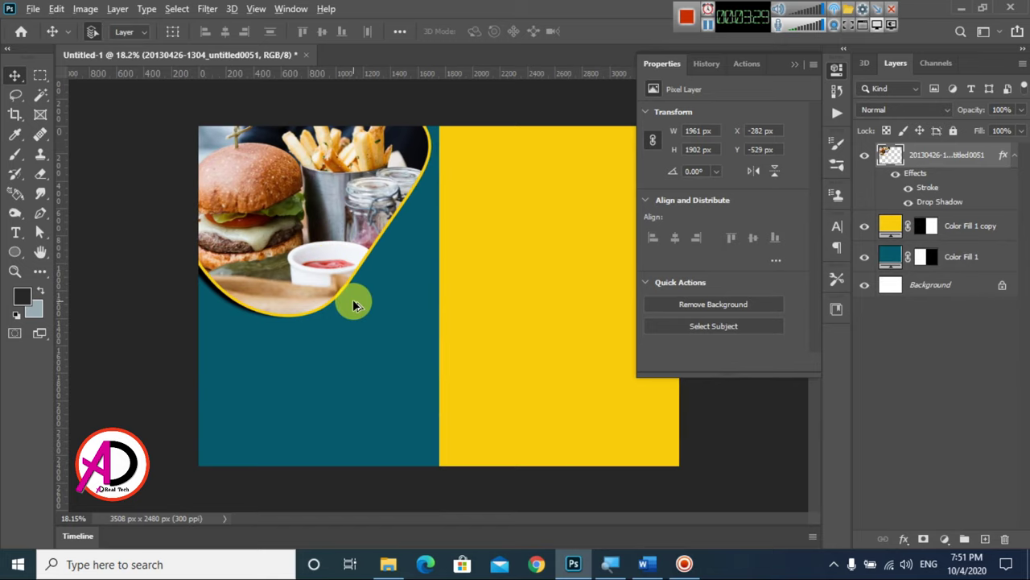
- Add a FOOD MENU text line on the empty teal half
scroll(354, 305, "up", 1)
scroll(349, 351, "up", 1)
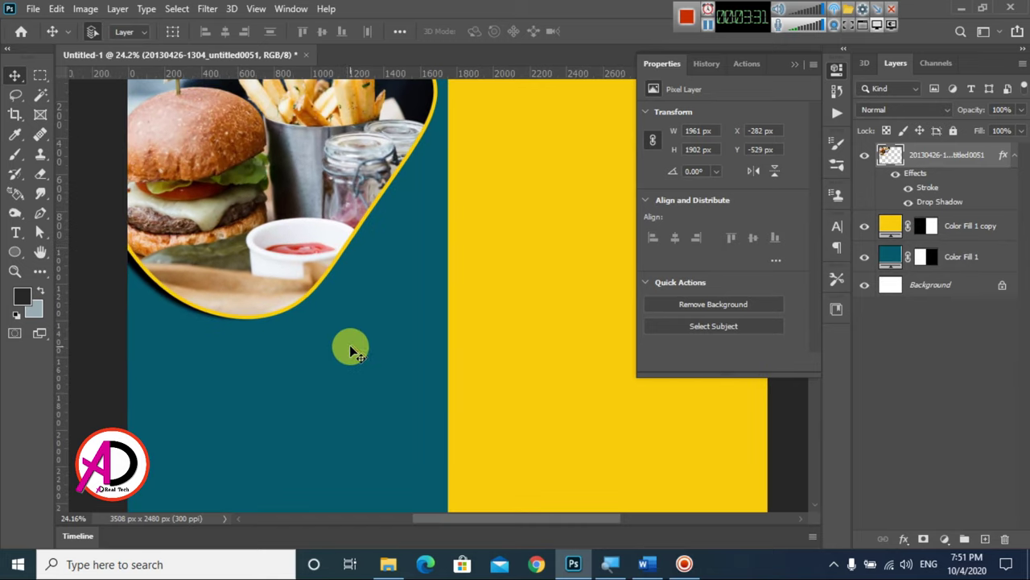
scroll(386, 306, "up", 1)
scroll(379, 306, "up", 1)
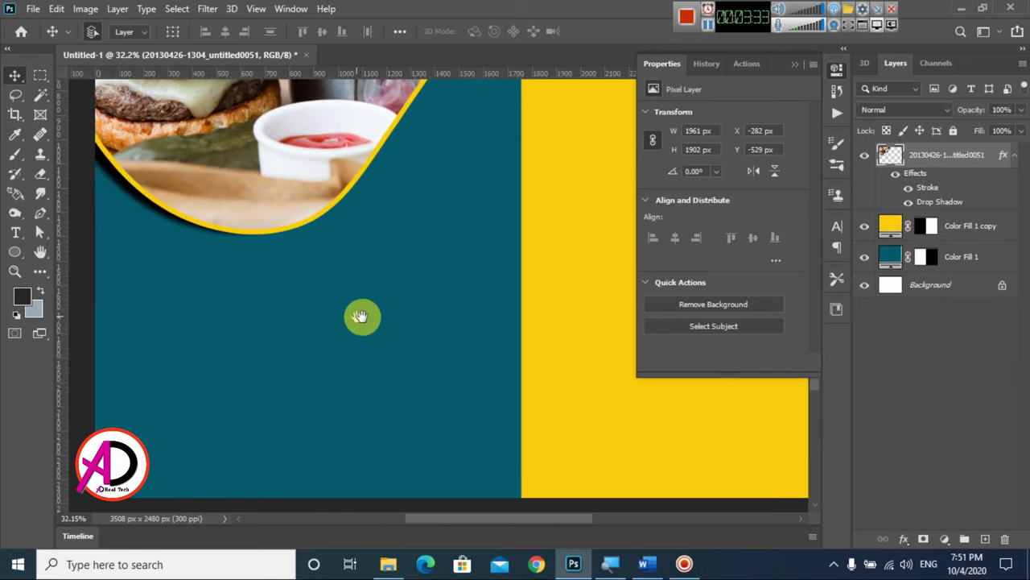
left_click_drag(360, 317, 423, 293)
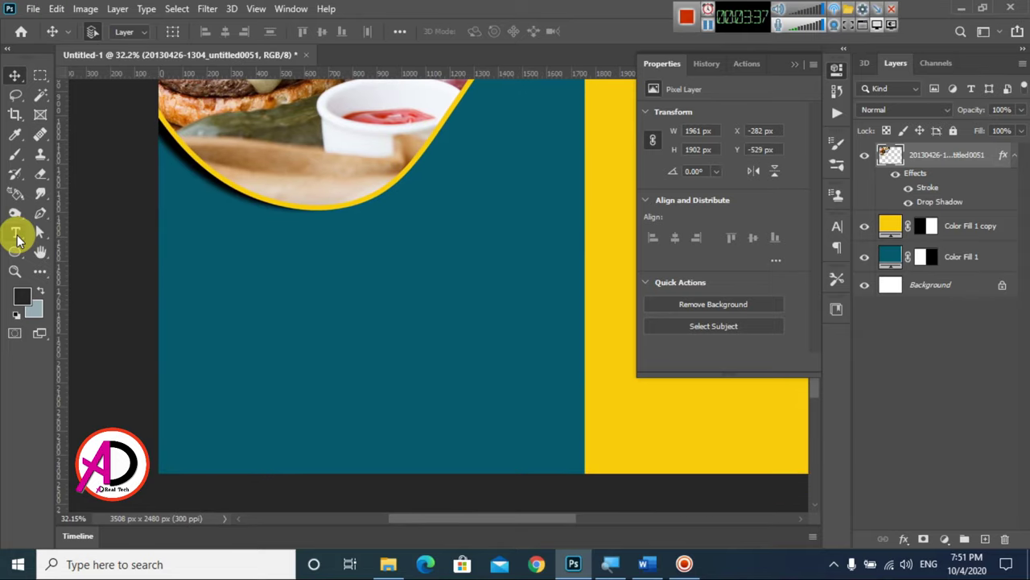
left_click_drag(370, 339, 322, 352)
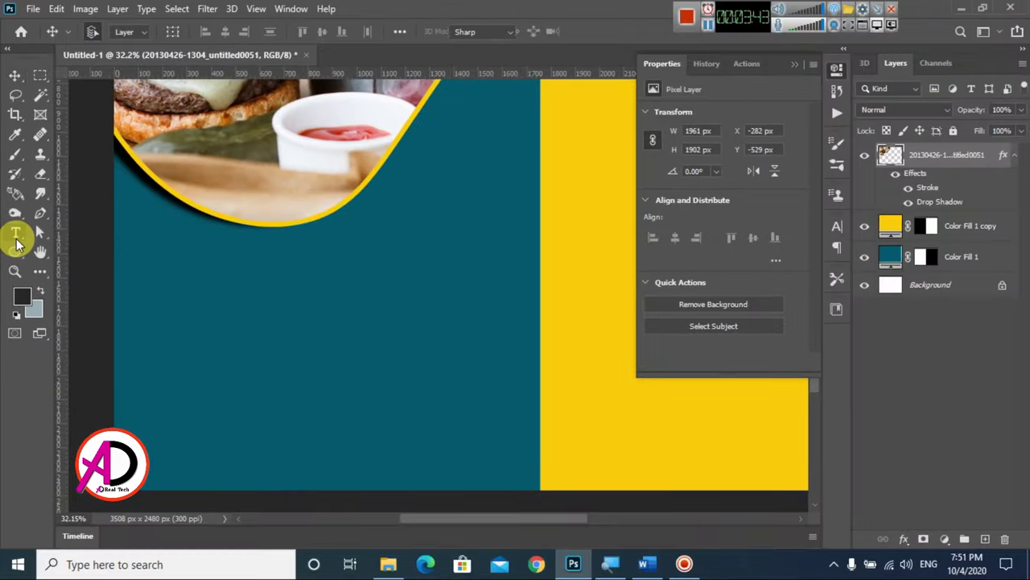
left_click(15, 235)
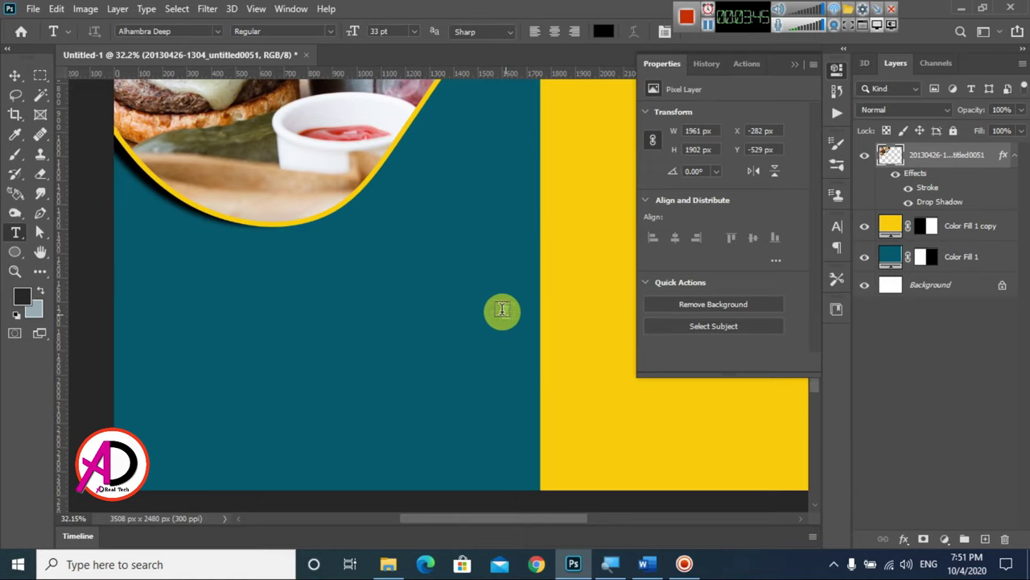
left_click(470, 306)
type("food me")
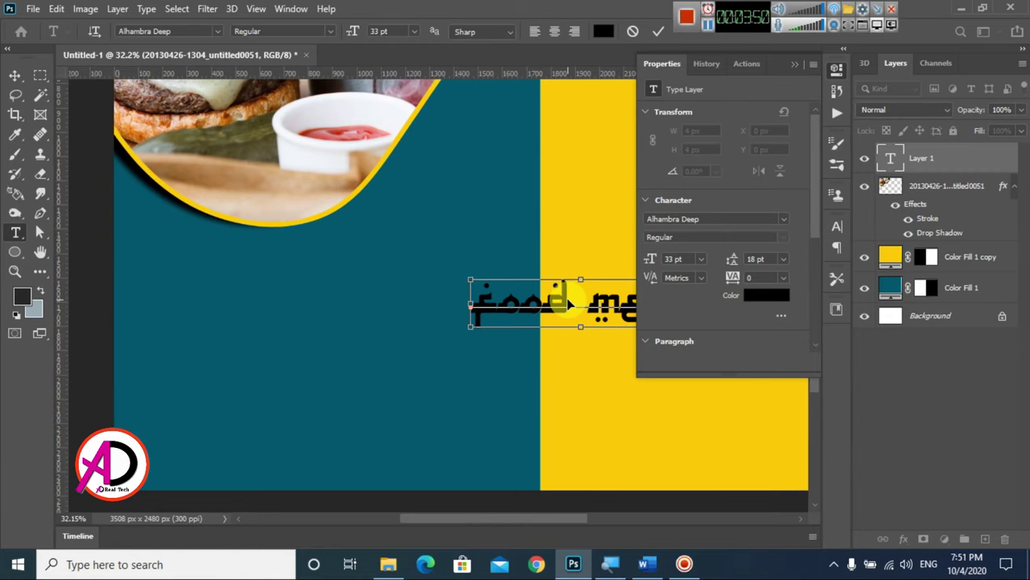
- Set the FOOD MENU title font to Bell Gothic Std, Black weight
key("ctrl+a")
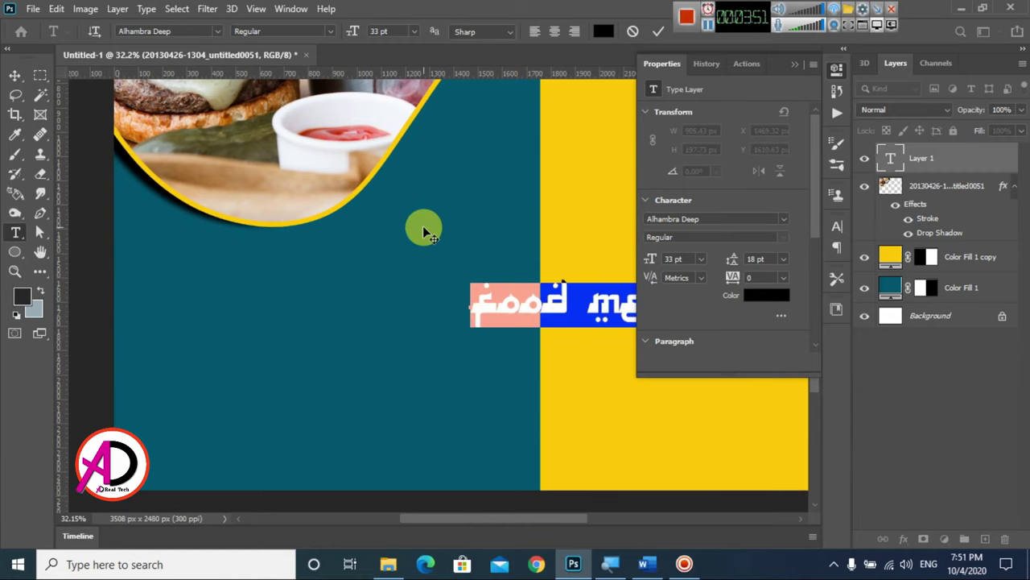
left_click(216, 33)
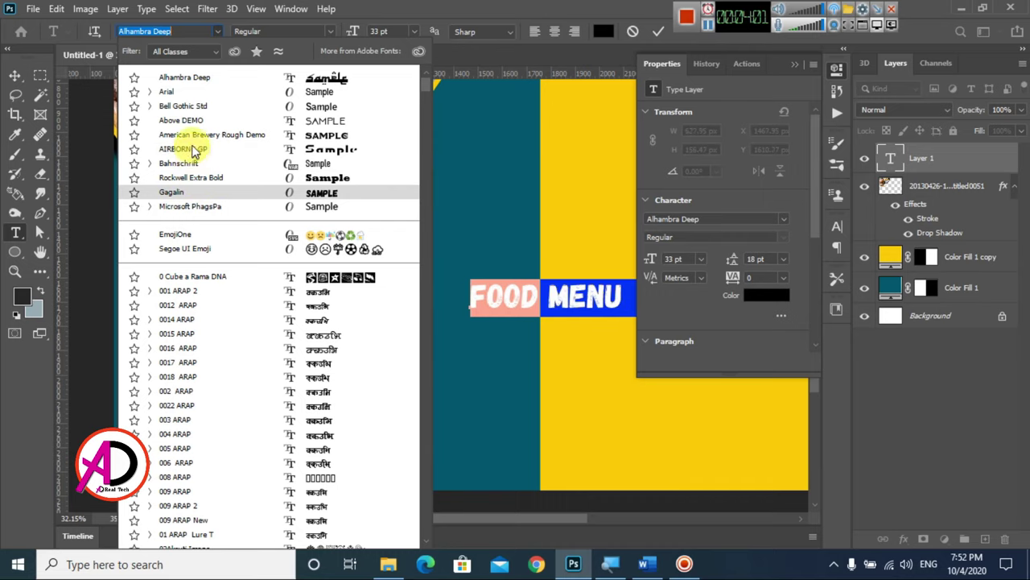
left_click(193, 105)
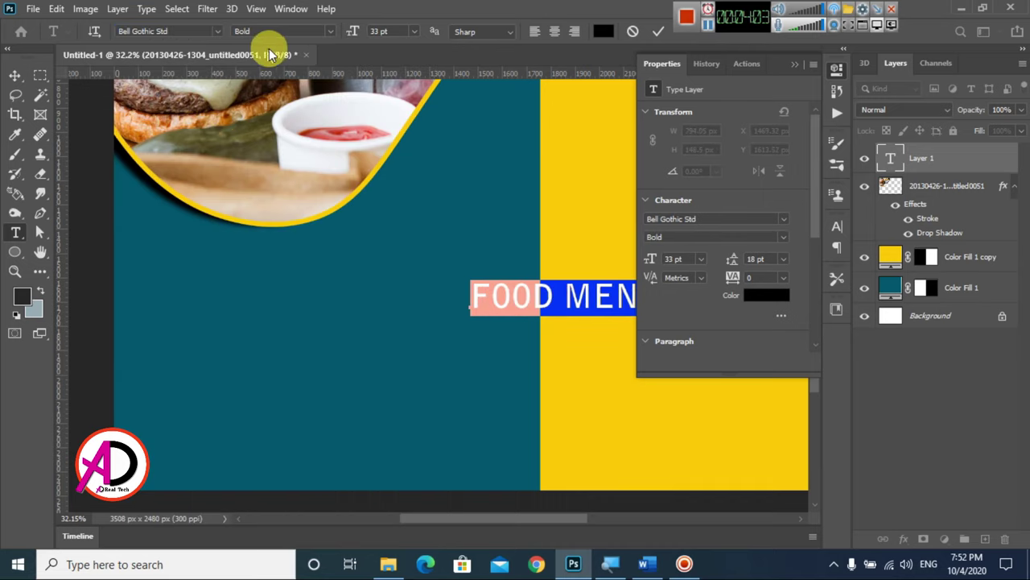
left_click(328, 31)
left_click(292, 56)
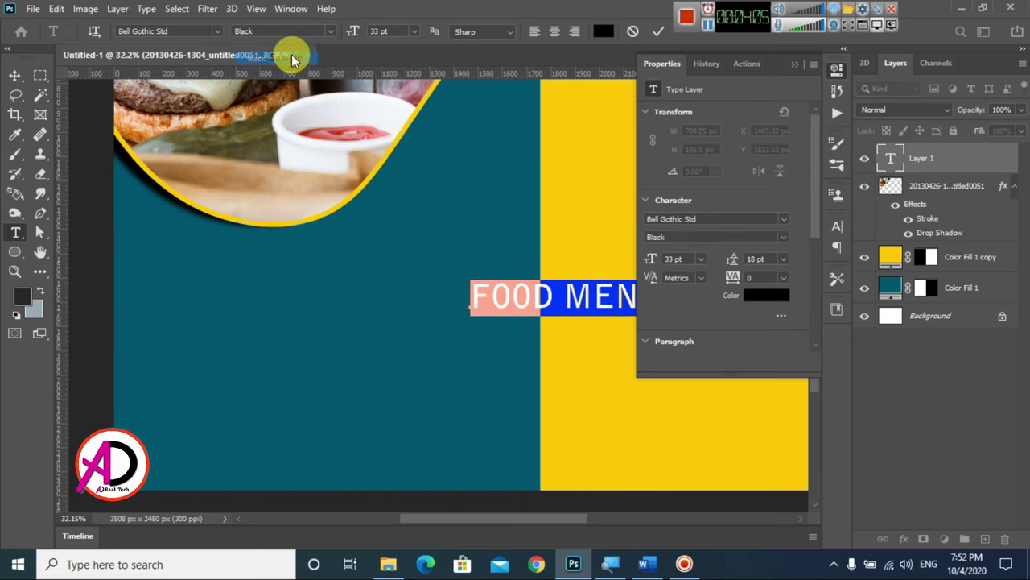
left_click(16, 76)
- Move the FOOD MENU title below the photo and scale it to about 178% (58.64 pt)
mouse_move(524, 294)
left_mouse_down()
mouse_move(274, 282)
mouse_move(268, 265)
left_mouse_up()
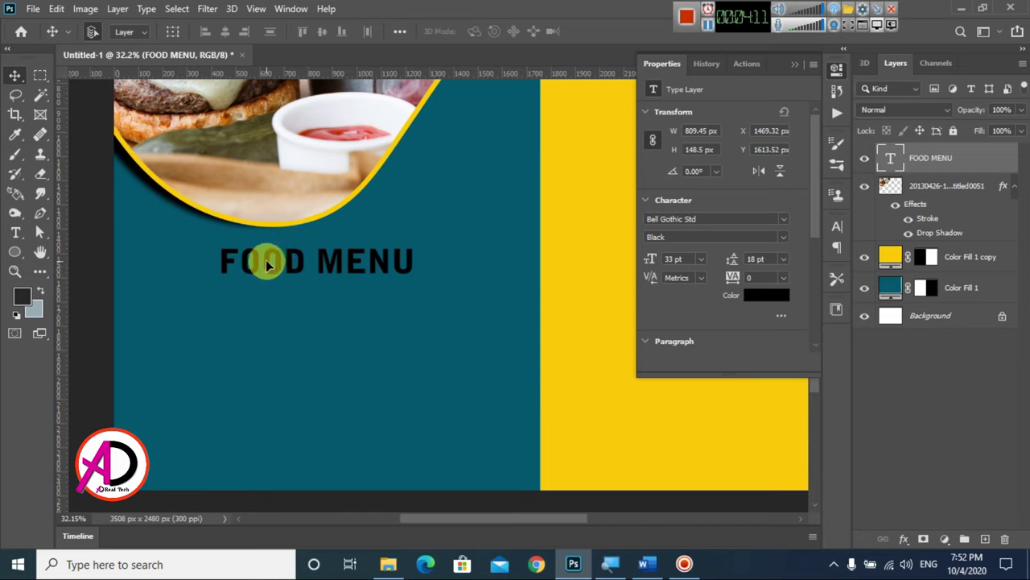
key("ctrl+t")
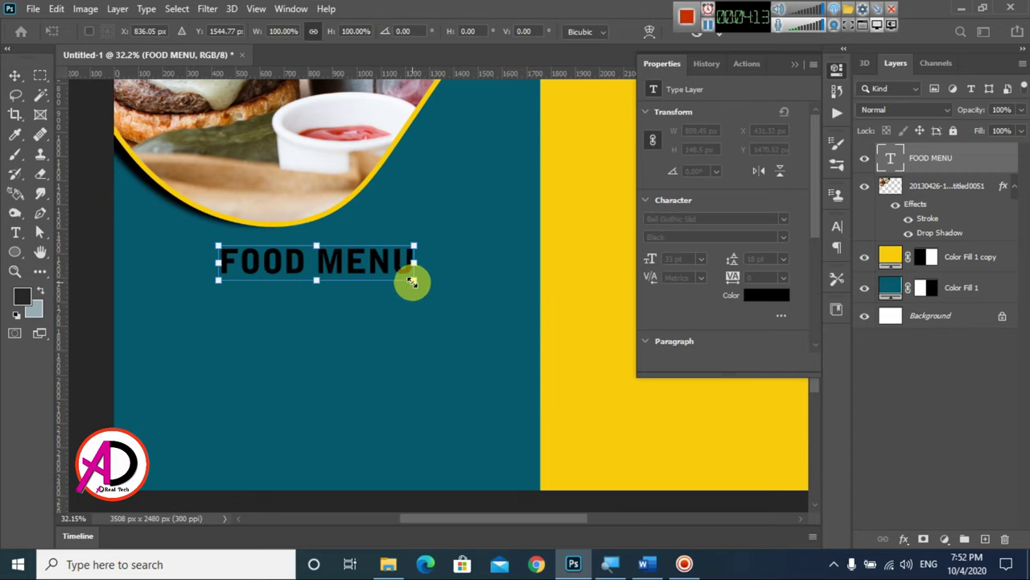
mouse_move(413, 281)
left_mouse_down()
mouse_move(459, 298)
mouse_move(491, 294)
mouse_move(418, 278)
left_mouse_up()
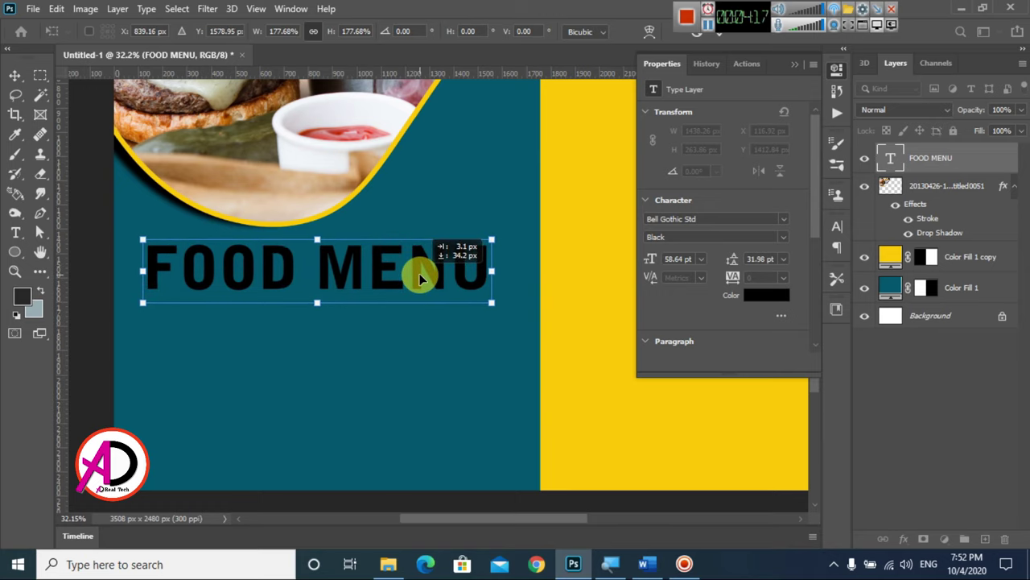
key("Return")
- Nudge the FOOD MENU title slightly right to X 158.81 px and dismiss the pop-up notification
scroll(419, 330, "down", 2)
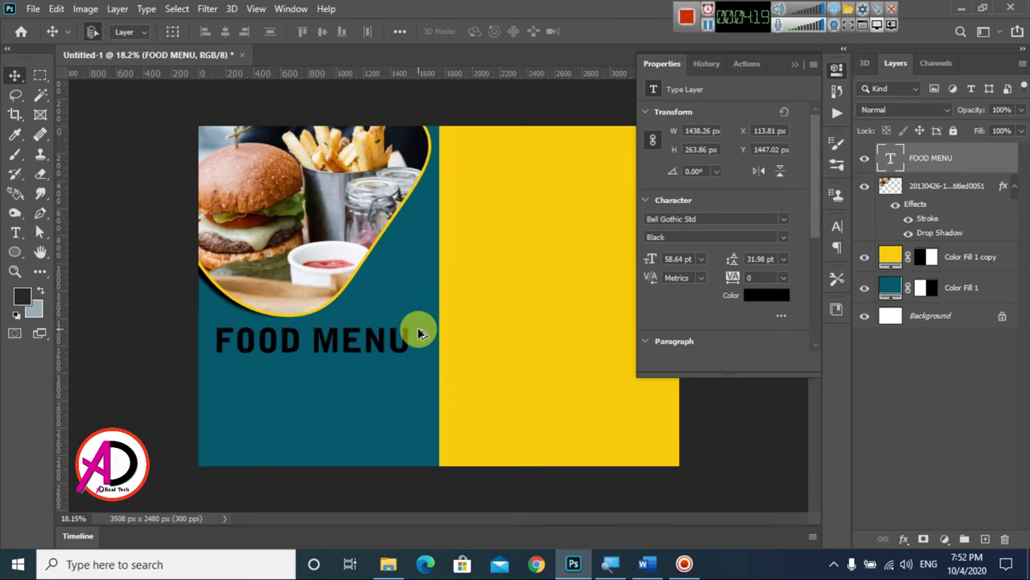
scroll(461, 380, "up", 1)
left_click_drag(461, 381, 525, 286)
left_click_drag(406, 262, 414, 261)
scroll(421, 292, "down", 2)
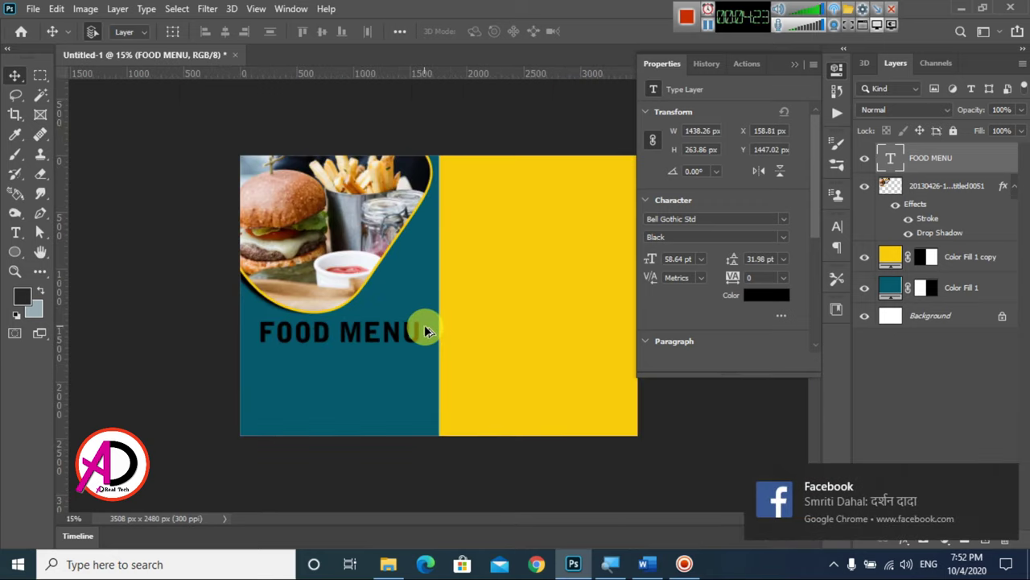
scroll(425, 324, "down", 1)
left_click(1009, 472)
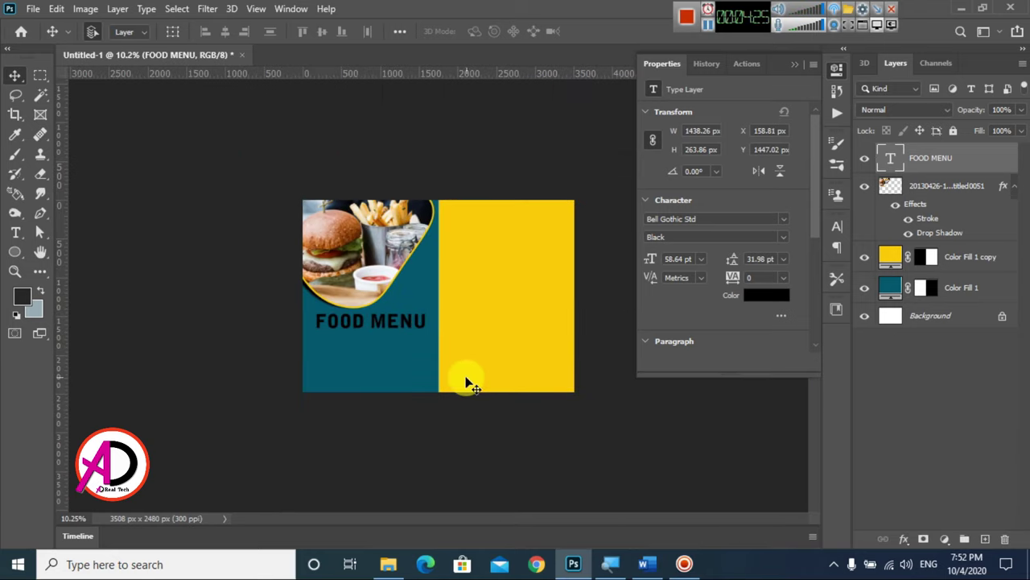
scroll(525, 417, "up", 2)
scroll(525, 417, "up", 1)
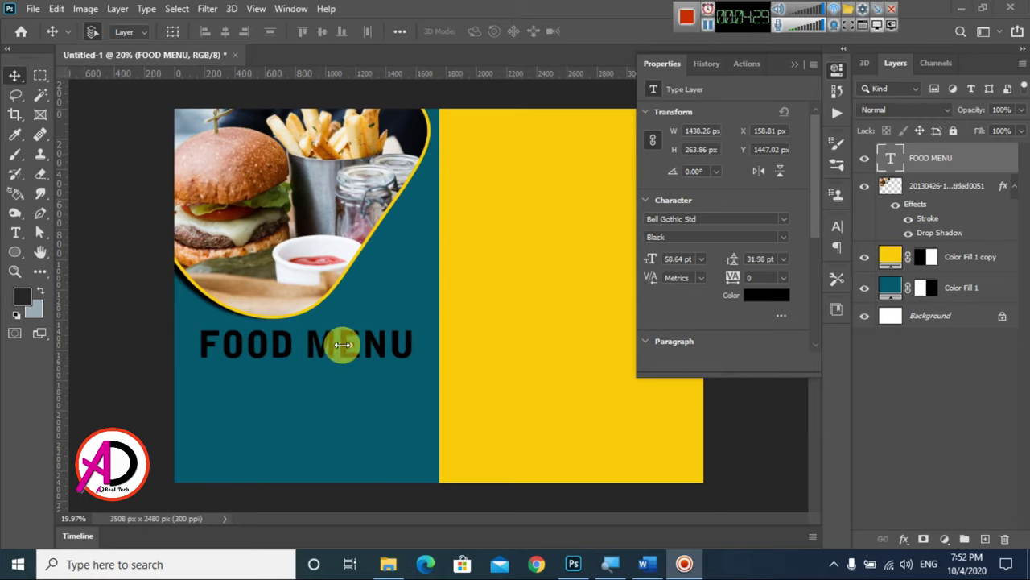
scroll(326, 354, "up", 1)
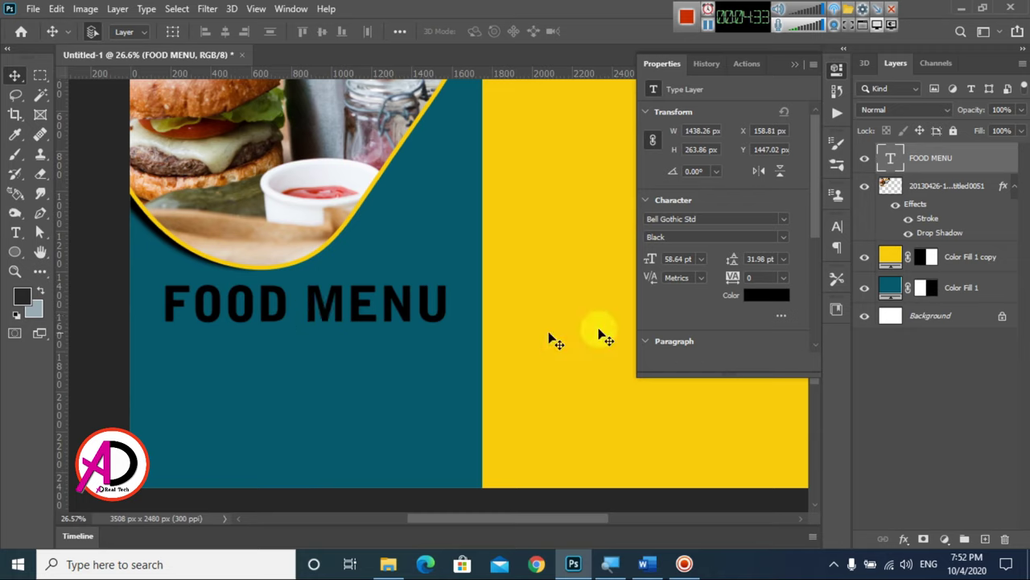
- Colour the word FOOD in the title white
left_click(15, 232)
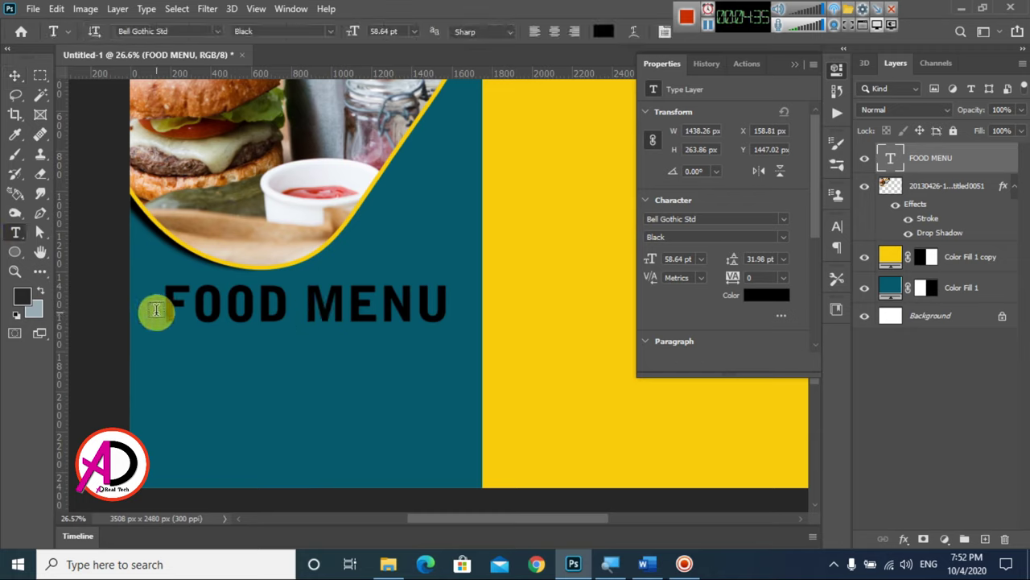
left_click_drag(164, 307, 300, 307)
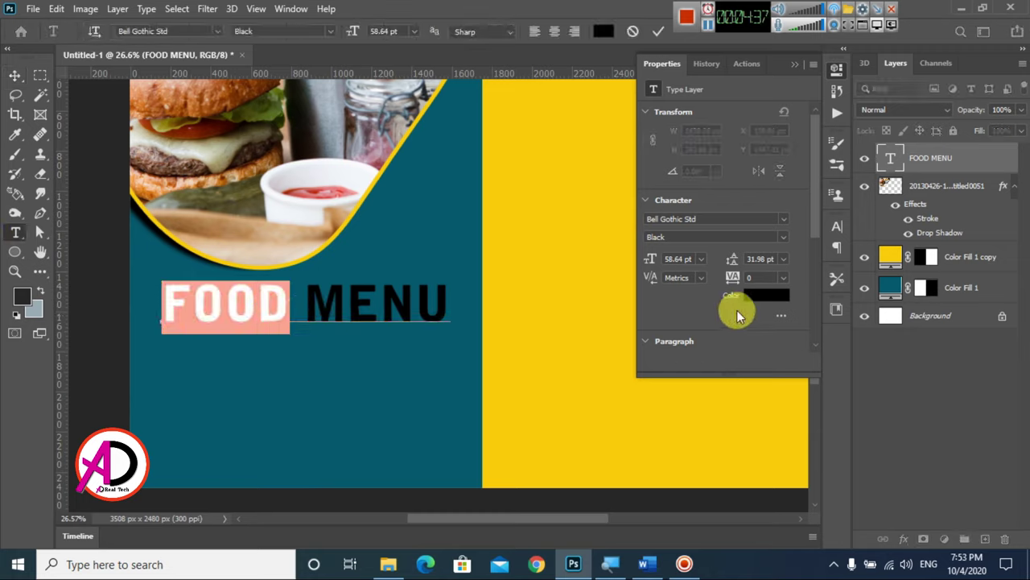
left_click(766, 295)
left_click(552, 165)
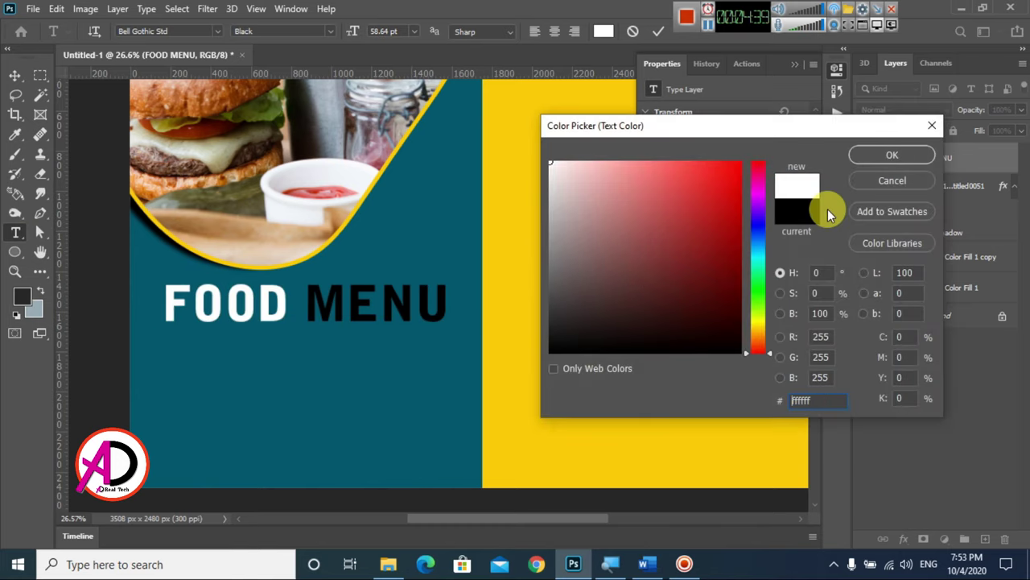
left_click(901, 165)
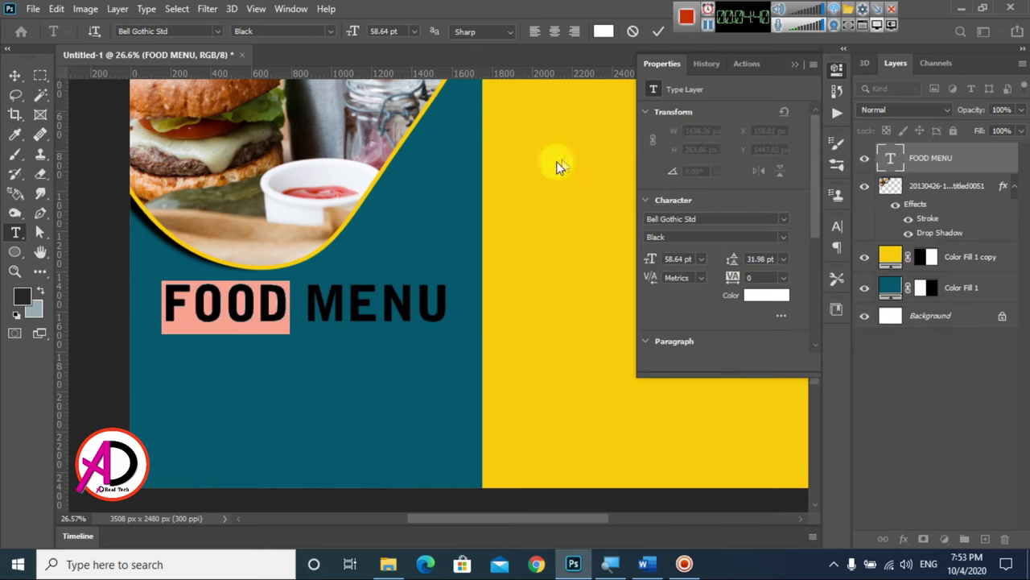
left_click(22, 79)
- Colour the word MENU yellow (#face01), sampled from the flyer
left_click(15, 232)
left_click_drag(304, 307, 450, 305)
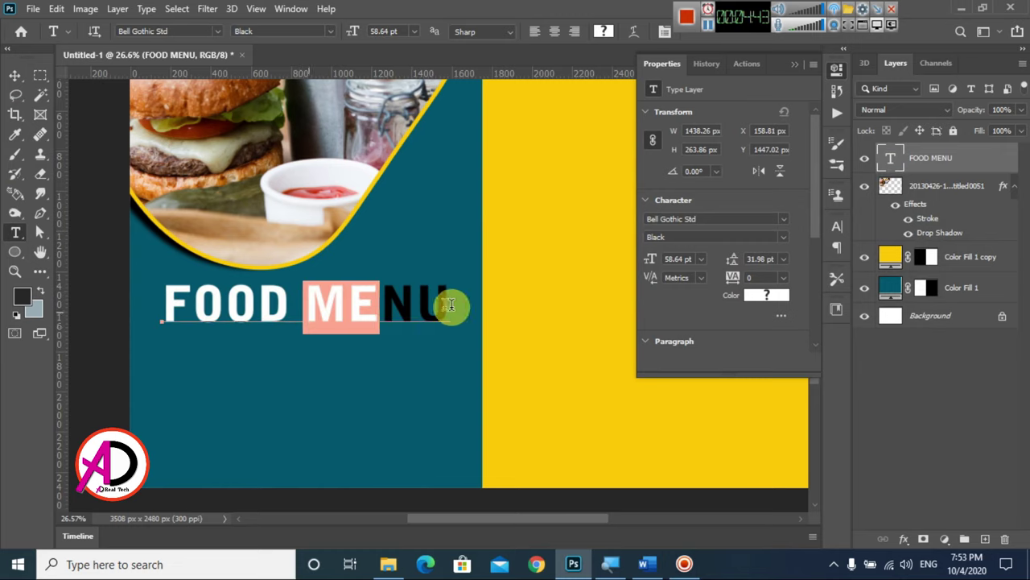
left_click(766, 294)
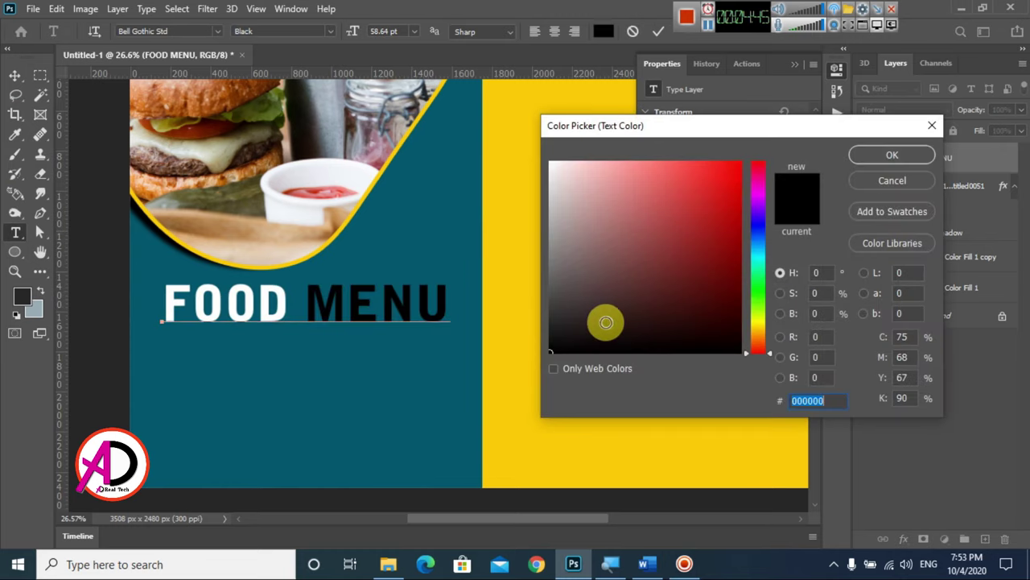
left_click(763, 323)
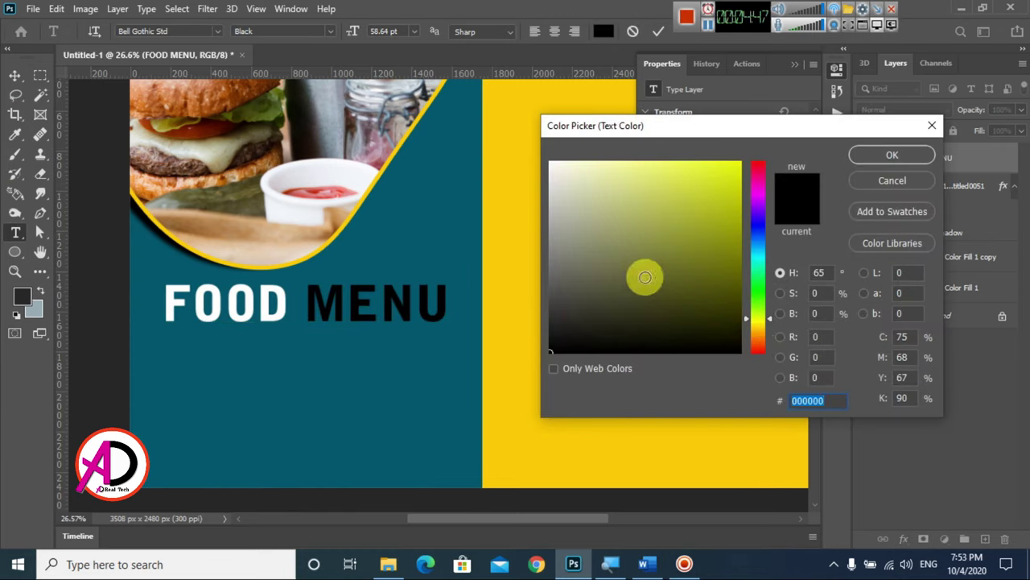
left_click(527, 126)
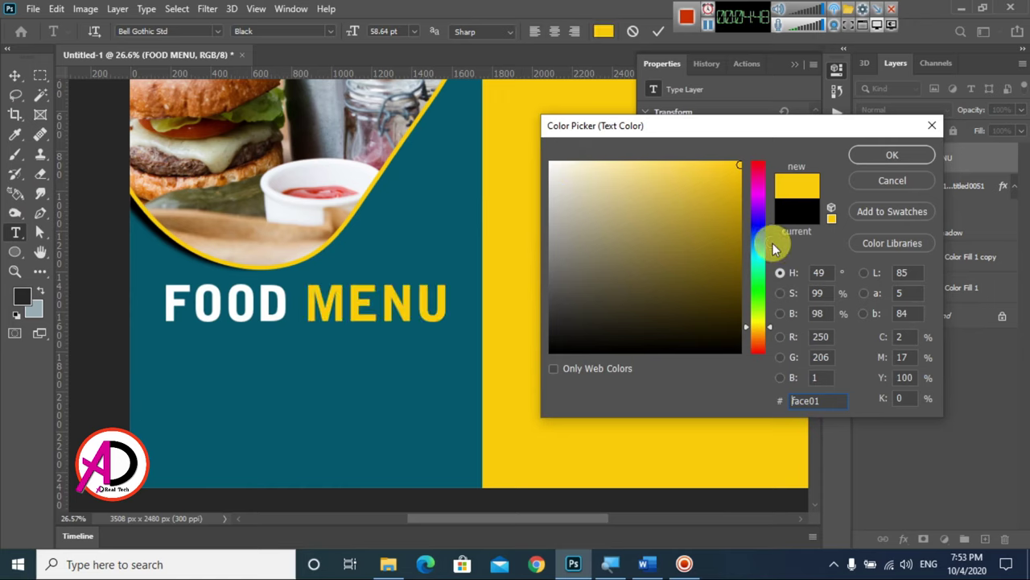
left_click(901, 154)
left_click(15, 75)
- Show rulers and move the FOOD MENU title down slightly to Y 1467.02 px
scroll(258, 368, "down", 3)
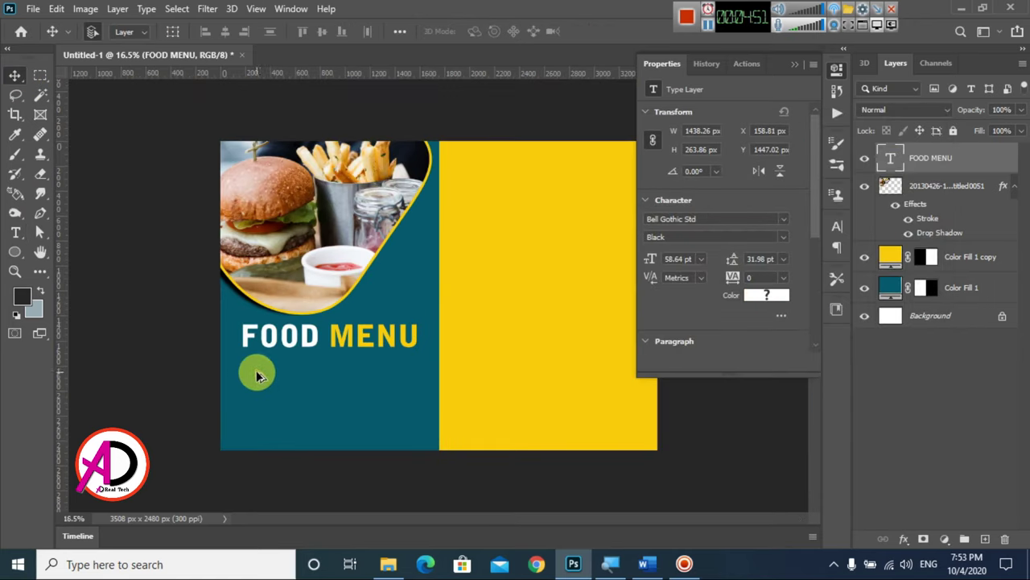
scroll(315, 434, "down", 2)
scroll(316, 434, "up", 2)
scroll(361, 396, "up", 2)
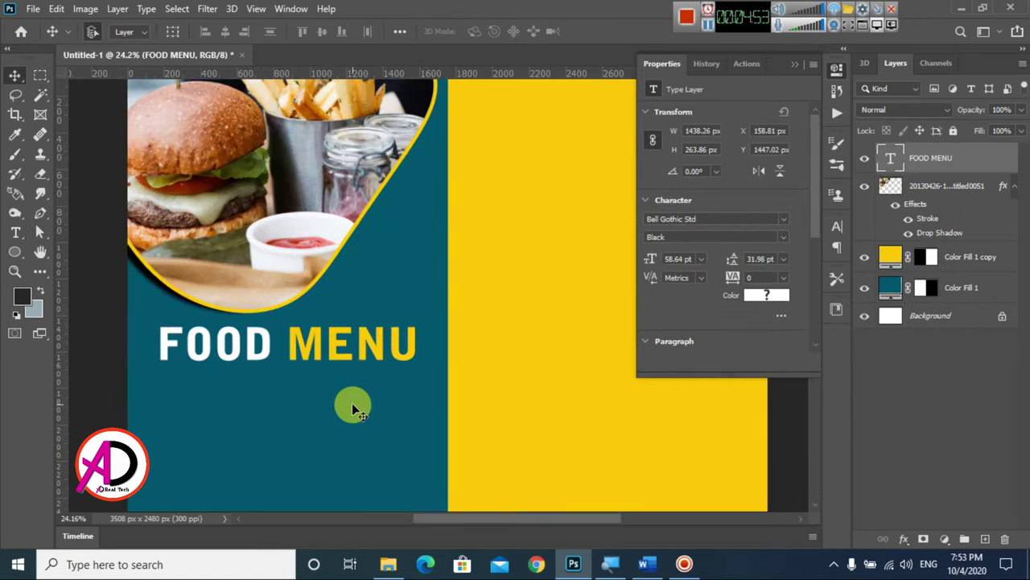
key("ctrl+r")
left_click_drag(312, 321, 311, 324)
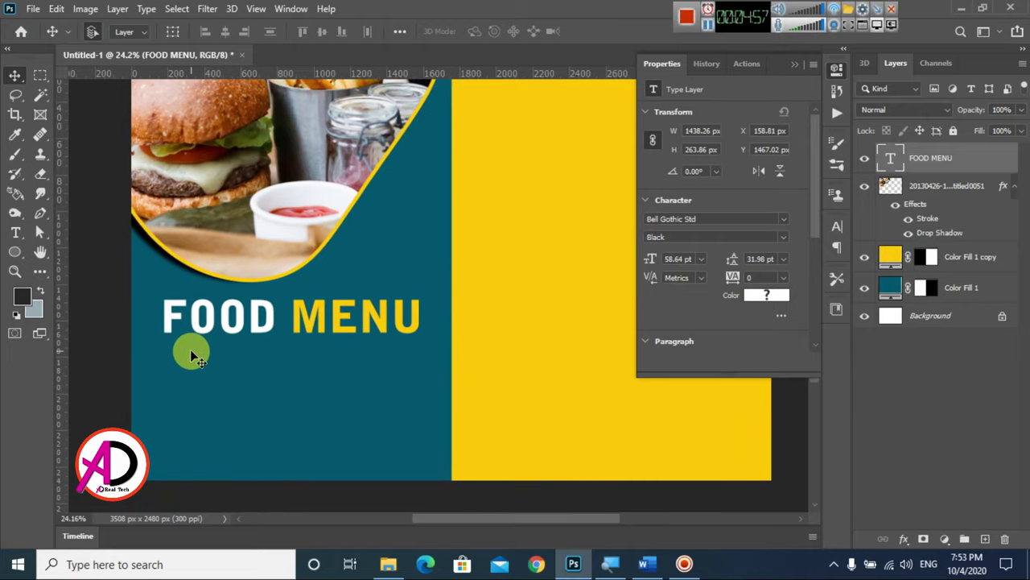
scroll(266, 402, "down", 1)
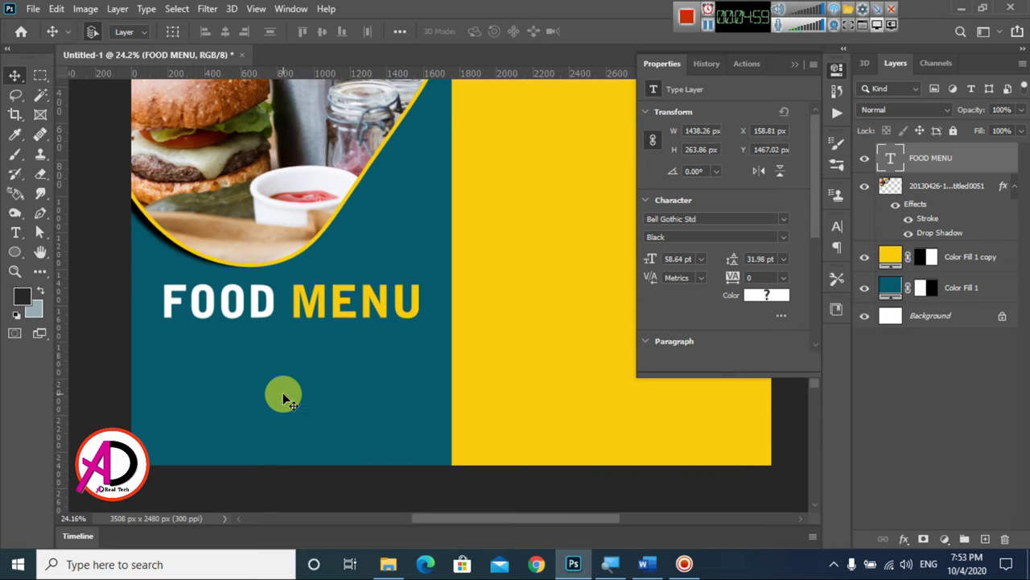
scroll(282, 392, "up", 1)
scroll(277, 379, "up", 1)
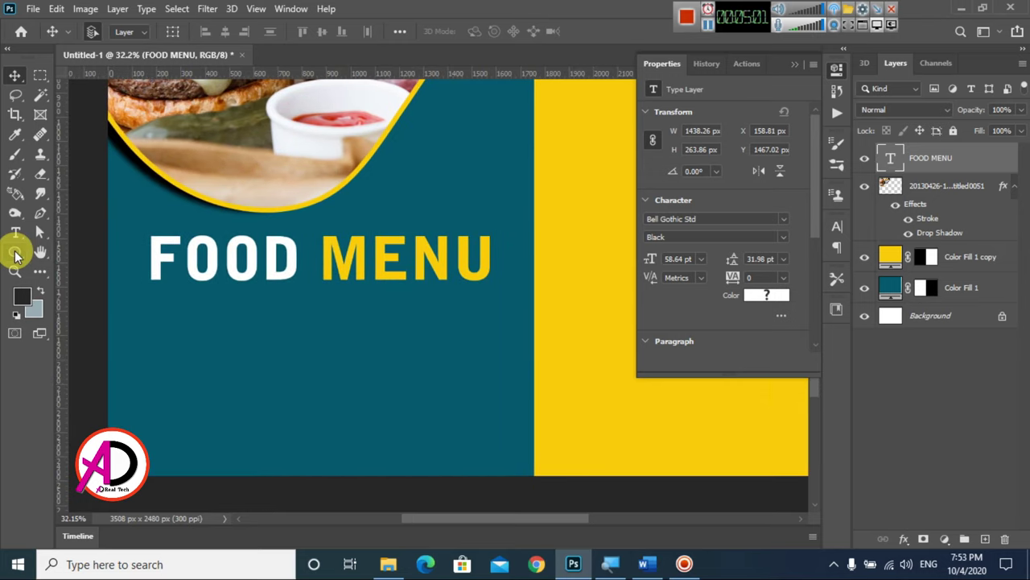
- Draw a white horizontal line with the Line Tool beneath the FOOD MENU title
left_click(17, 254)
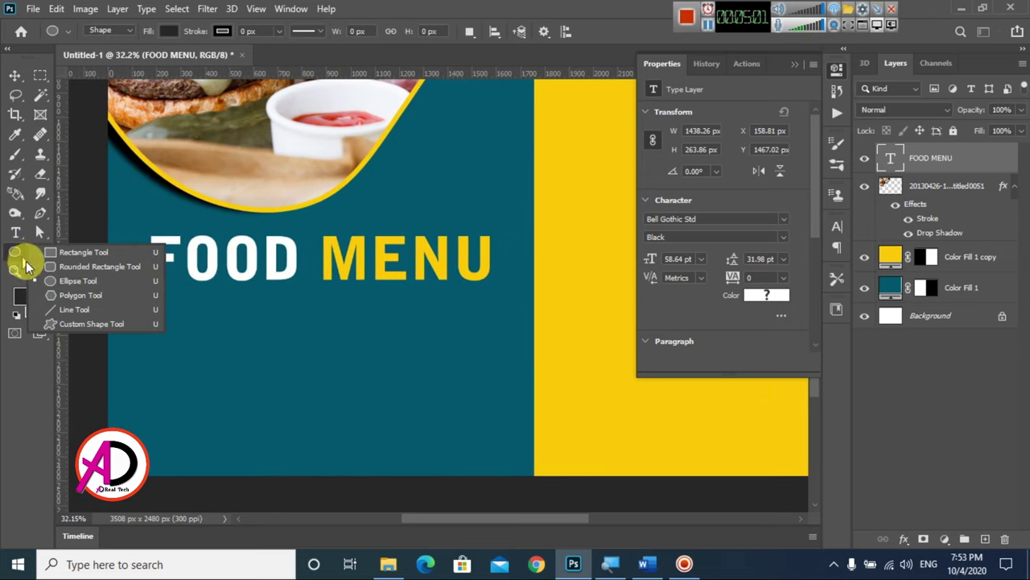
left_click(69, 311)
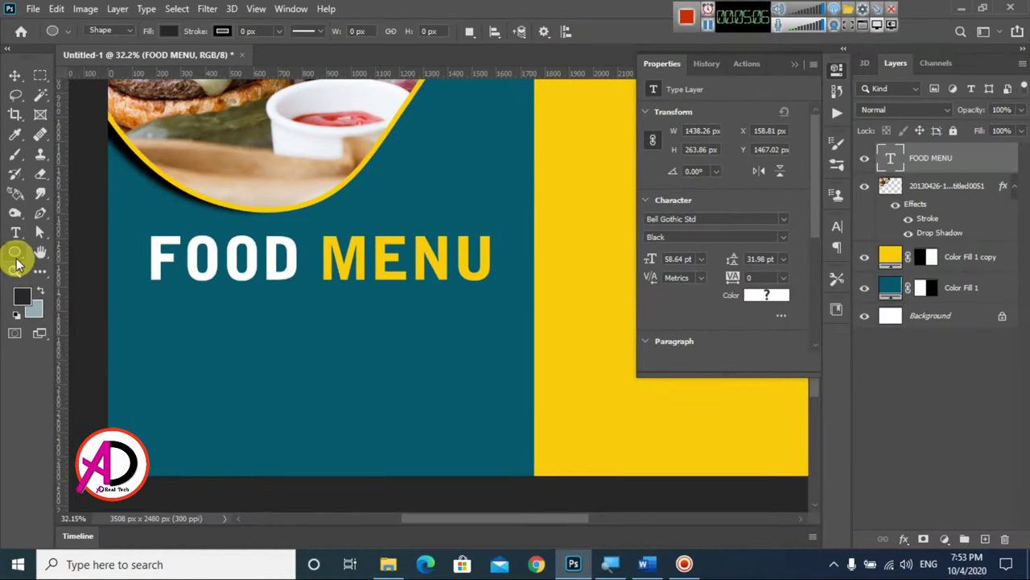
left_click(16, 256)
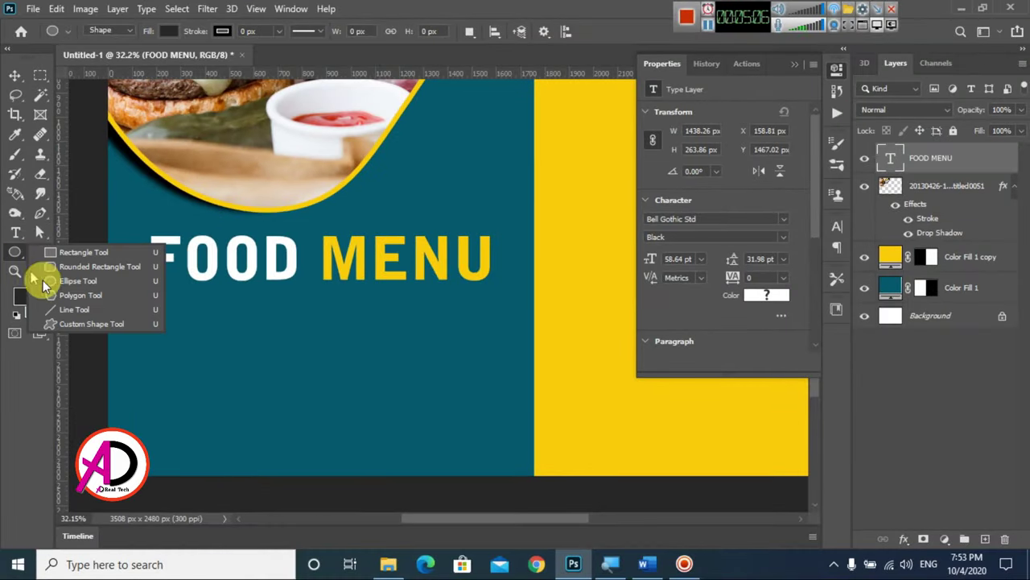
left_click(78, 307)
left_click_drag(145, 293, 494, 300)
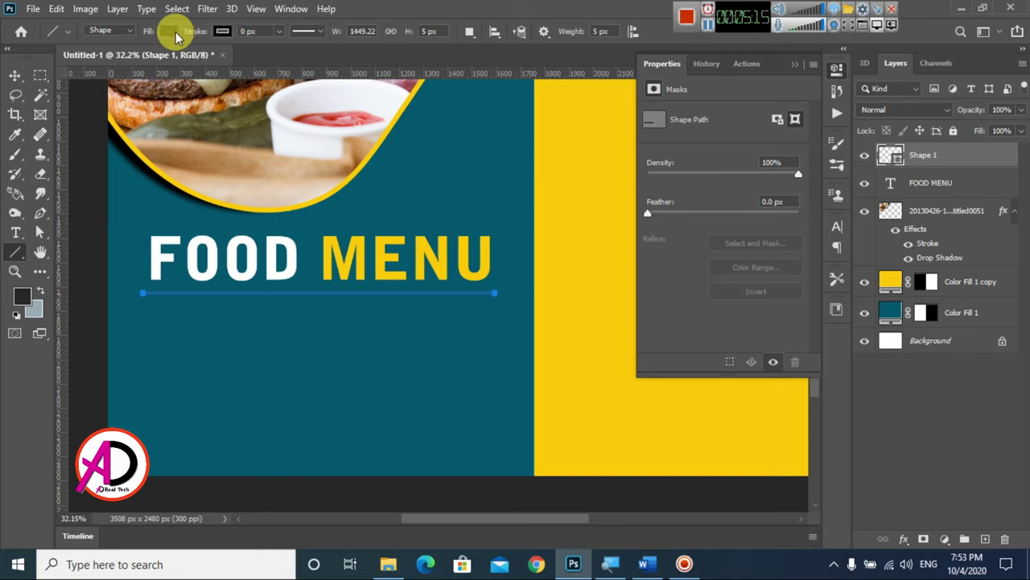
left_click(169, 32)
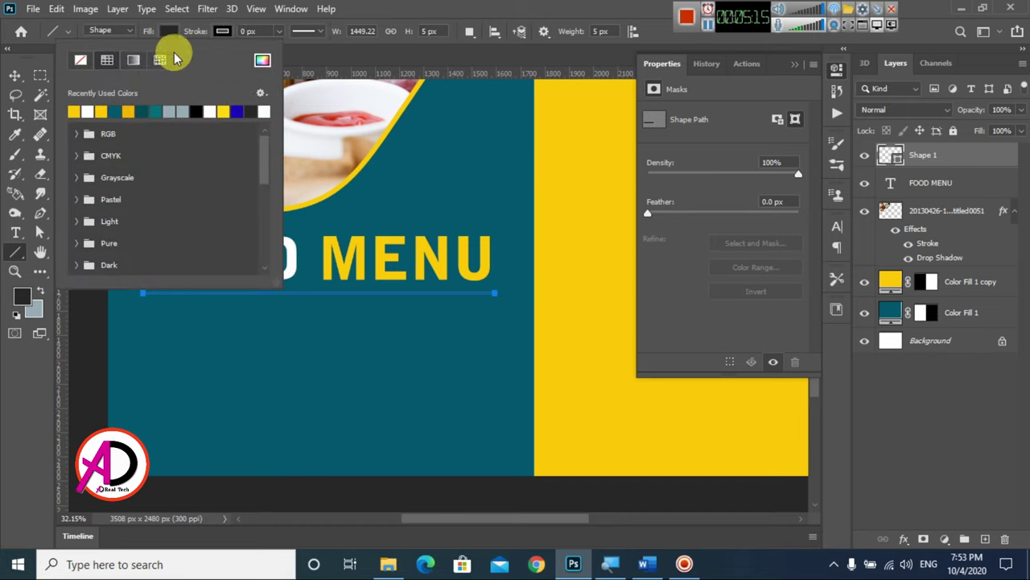
- Thicken the white underline (Shape 1) to 5 px with Free Transform
left_click(15, 74)
scroll(320, 364, "up", 1)
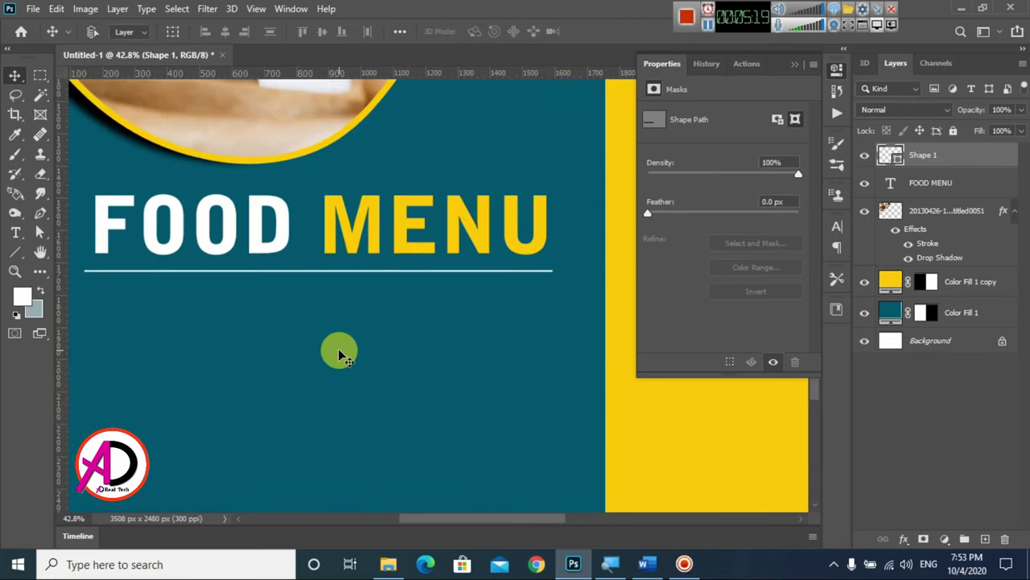
key("ctrl+t")
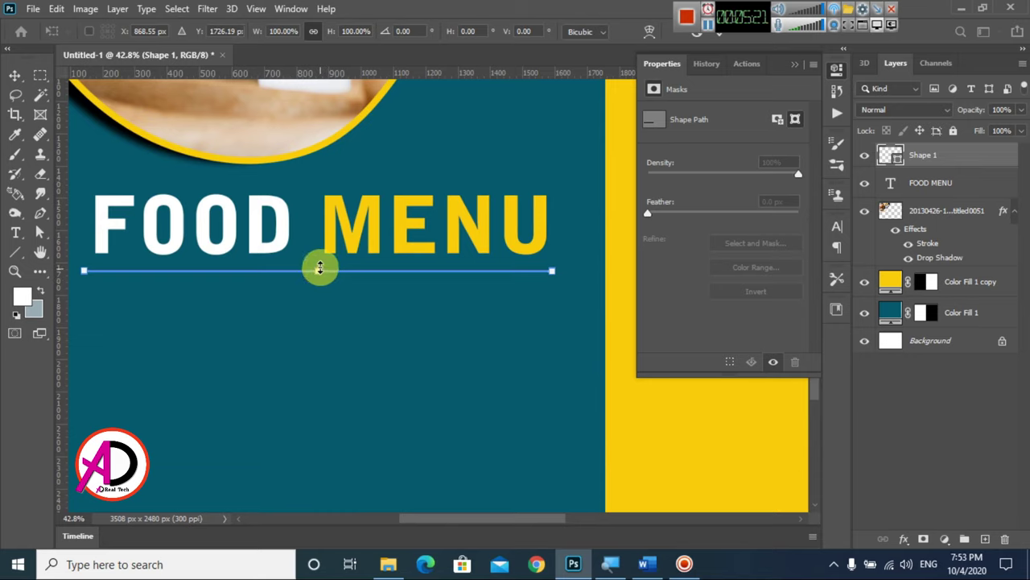
left_click_drag(320, 269, 324, 275)
key("Return")
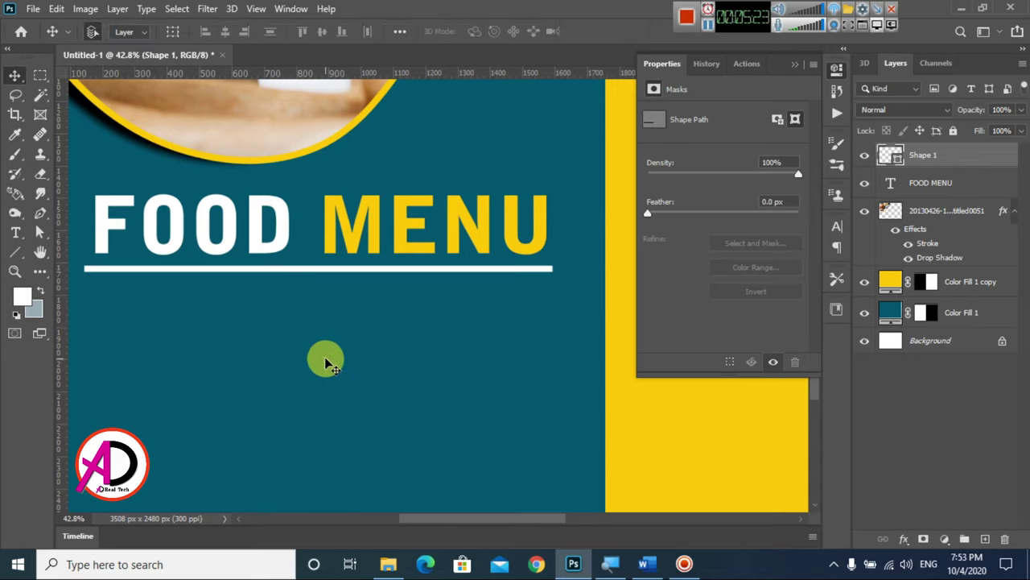
scroll(338, 384, "down", 2)
scroll(341, 398, "down", 2)
scroll(352, 413, "up", 2)
scroll(352, 413, "down", 2)
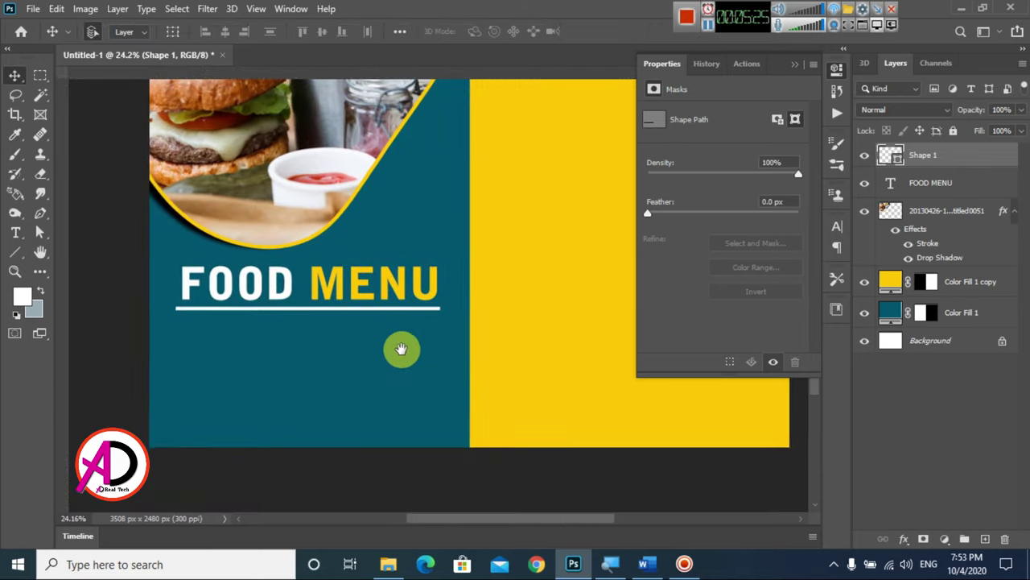
scroll(368, 329, "down", 2)
scroll(349, 349, "up", 1)
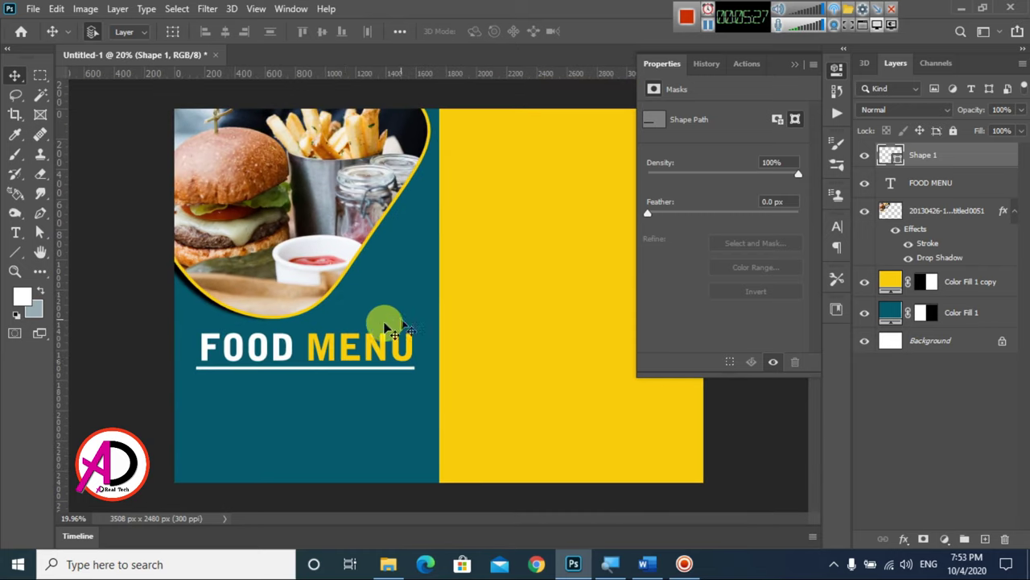
scroll(379, 322, "up", 1)
left_click_drag(341, 357, 409, 242)
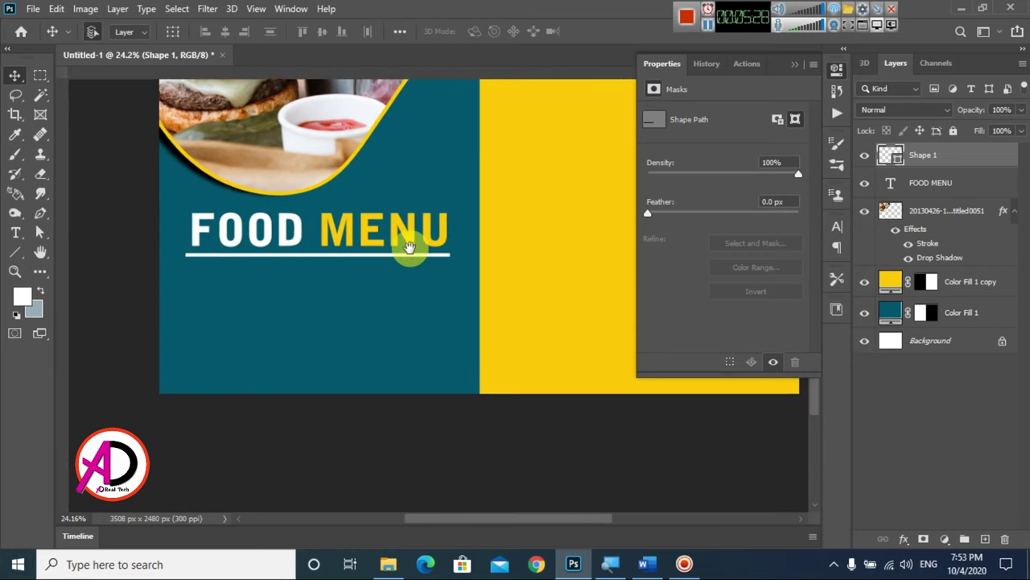
- Draw a white rounded rectangle at the teal bottom-left with 100 px corner radii
left_click(15, 251)
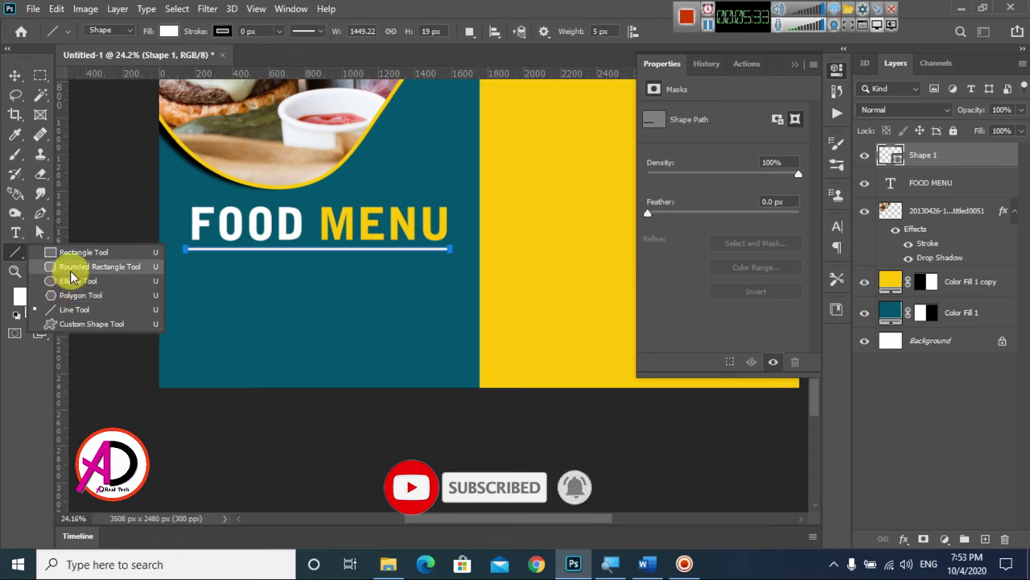
left_click(71, 268)
left_click_drag(182, 308, 278, 377)
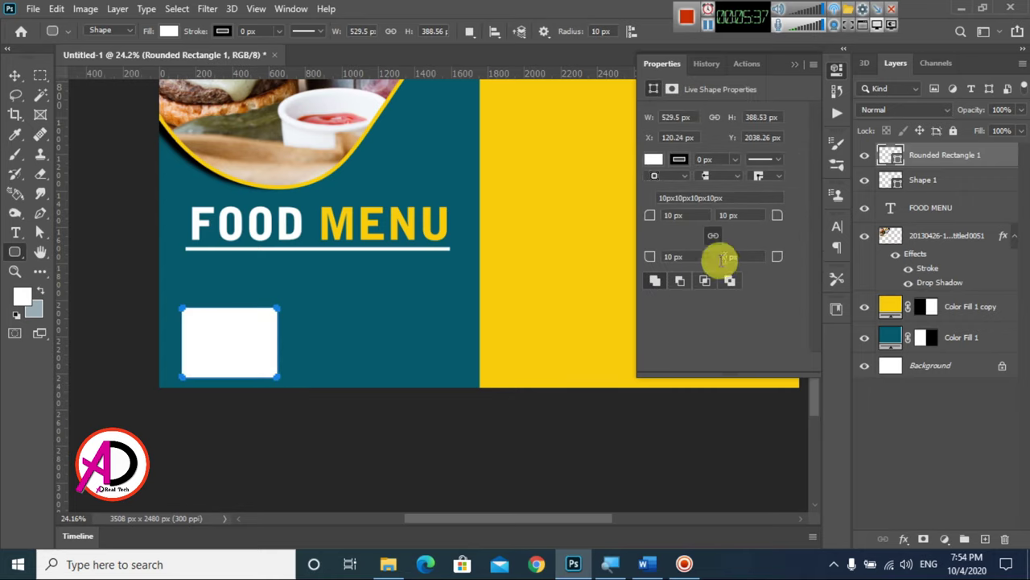
left_click(683, 215)
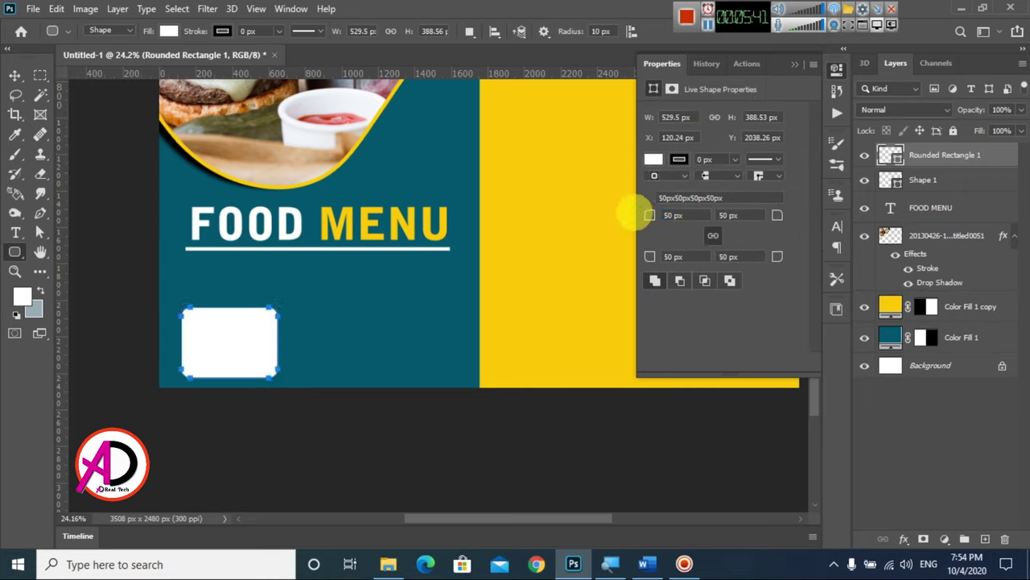
left_click(684, 214)
type("100")
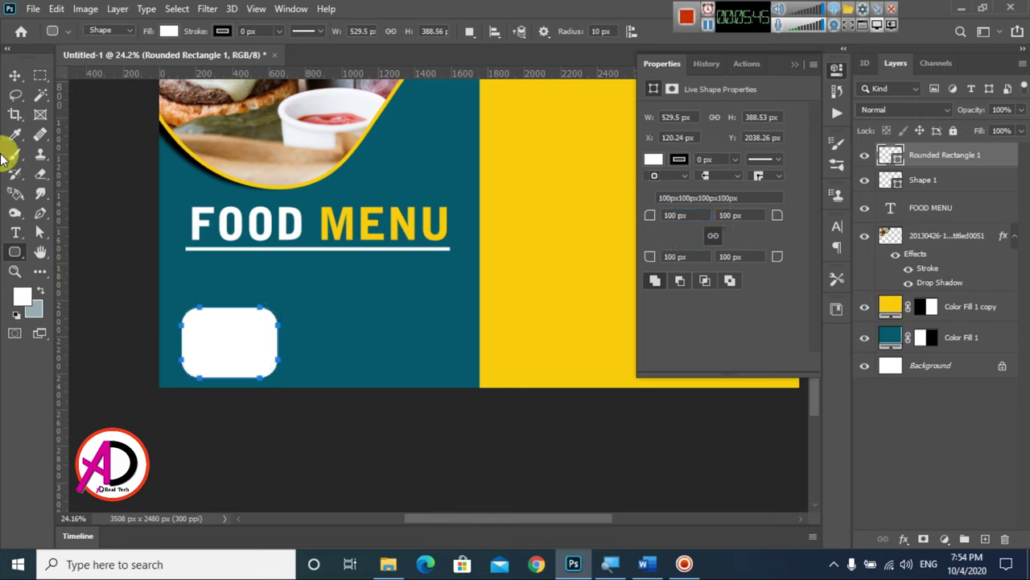
- Enlarge the rounded rectangle, rotate it about 43°, and push it toward the bottom-left corner
left_click(15, 76)
left_click_drag(233, 346, 240, 335)
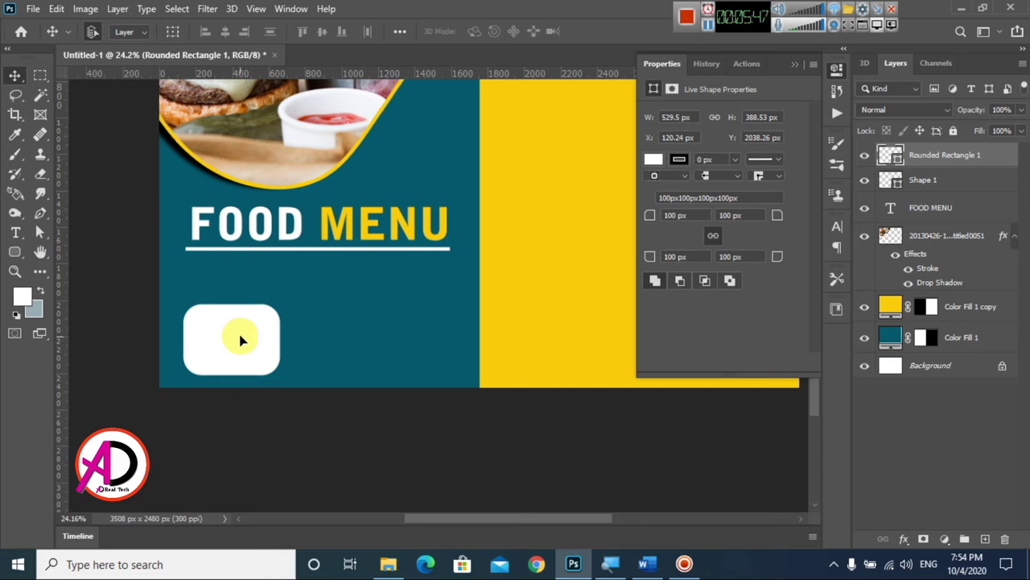
key("ctrl+t")
left_click_drag(280, 305, 306, 279)
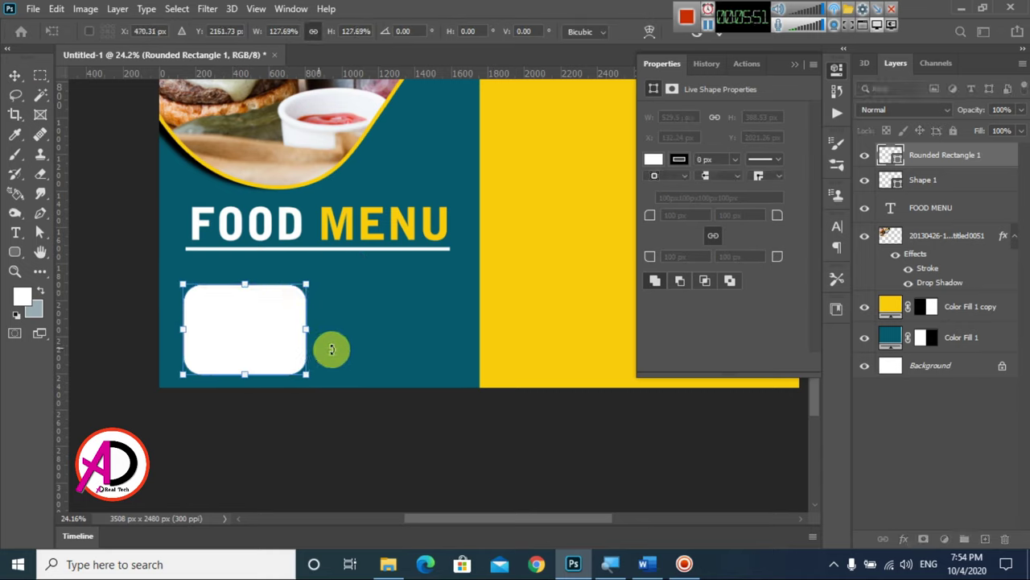
left_click_drag(333, 349, 338, 309)
left_click_drag(248, 342, 211, 363)
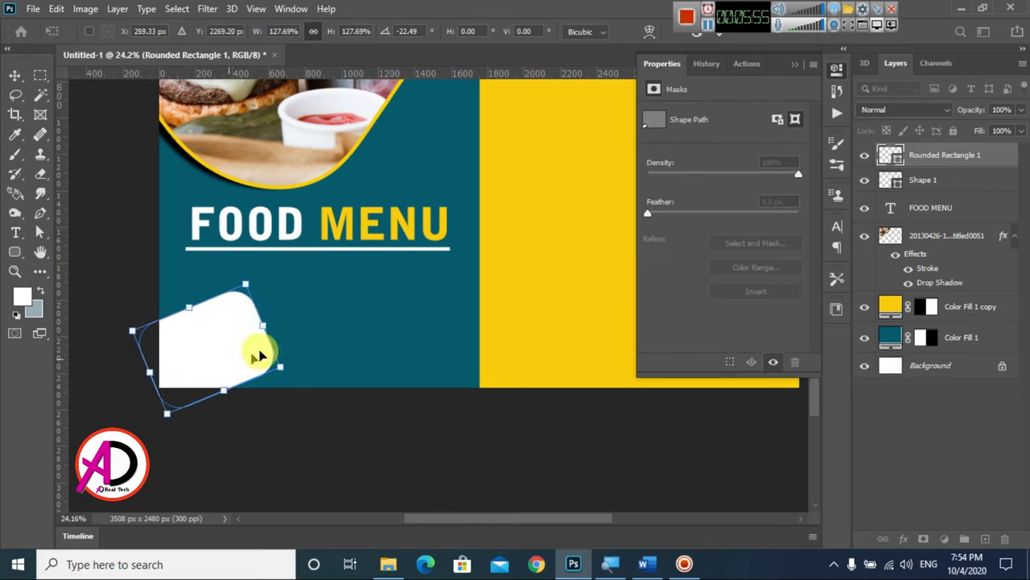
left_click_drag(305, 339, 291, 306)
mouse_move(236, 331)
left_mouse_down()
mouse_move(204, 356)
mouse_move(218, 342)
left_mouse_up()
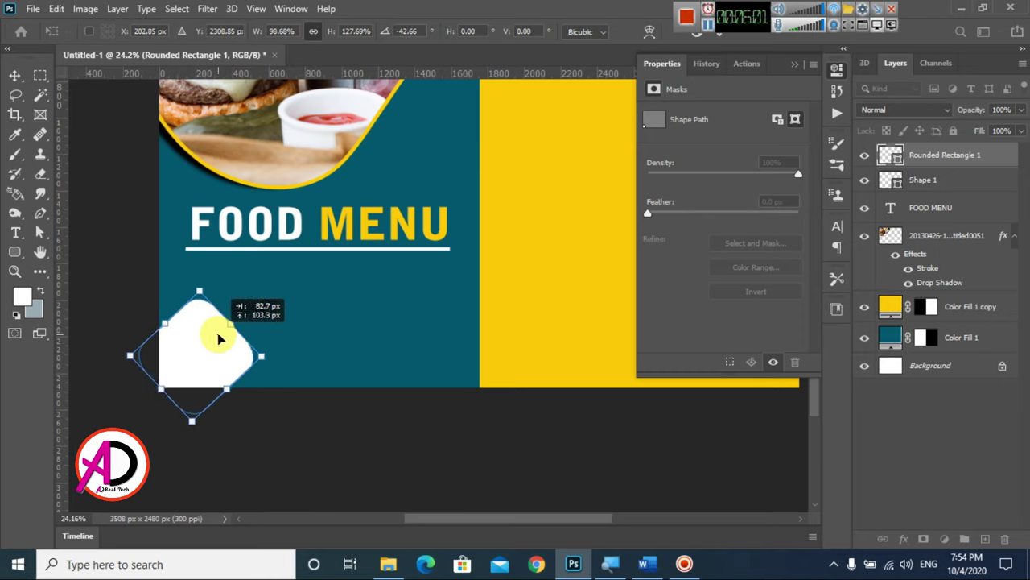
- Apply the rotation, undo a trial duplicate, and shrink the rounded tile to about 89%
key("Return")
left_click_drag(221, 353, 442, 360)
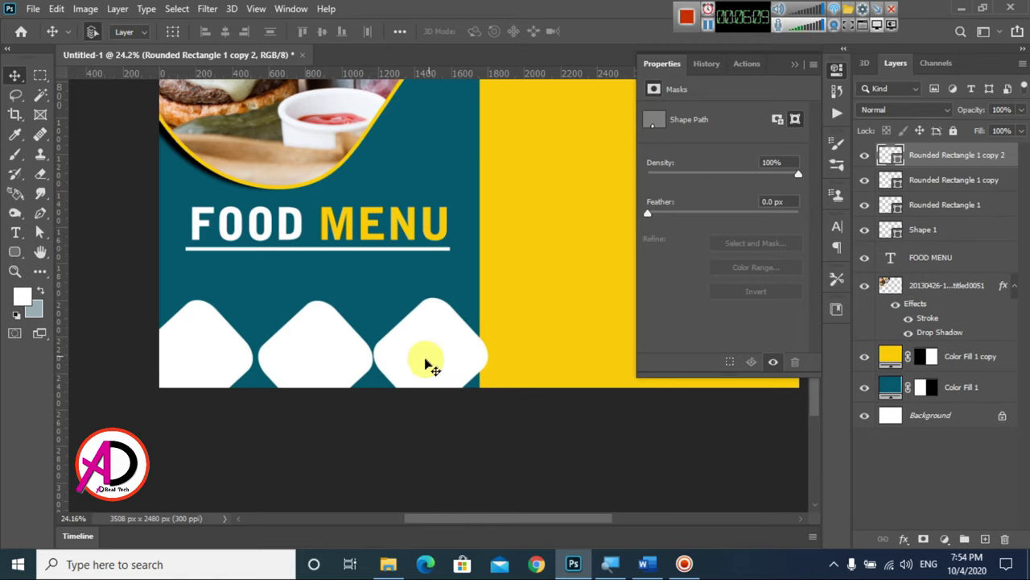
key("ctrl+z")
key("ctrl+z")
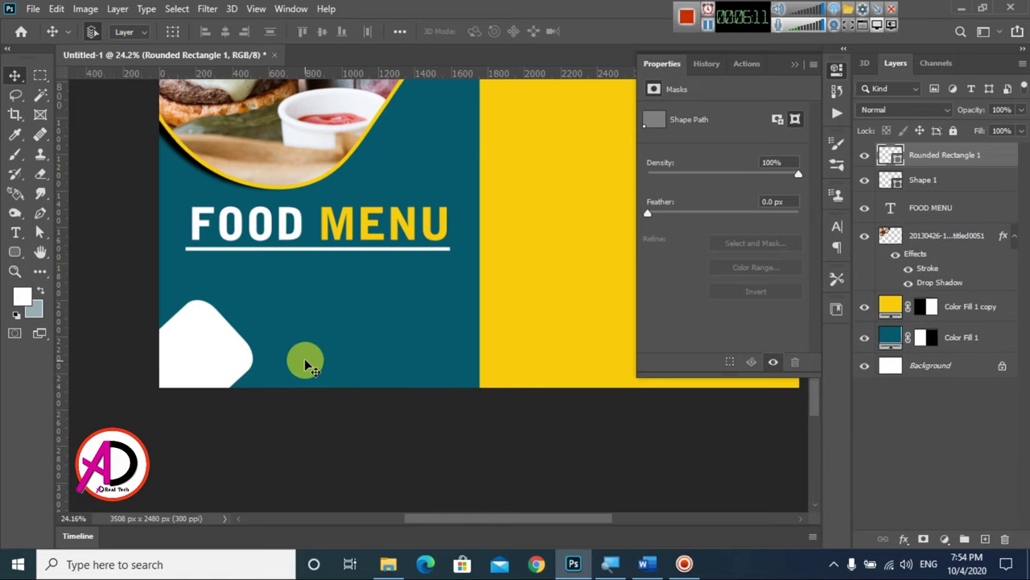
key("ctrl+t")
left_click_drag(252, 301, 234, 308)
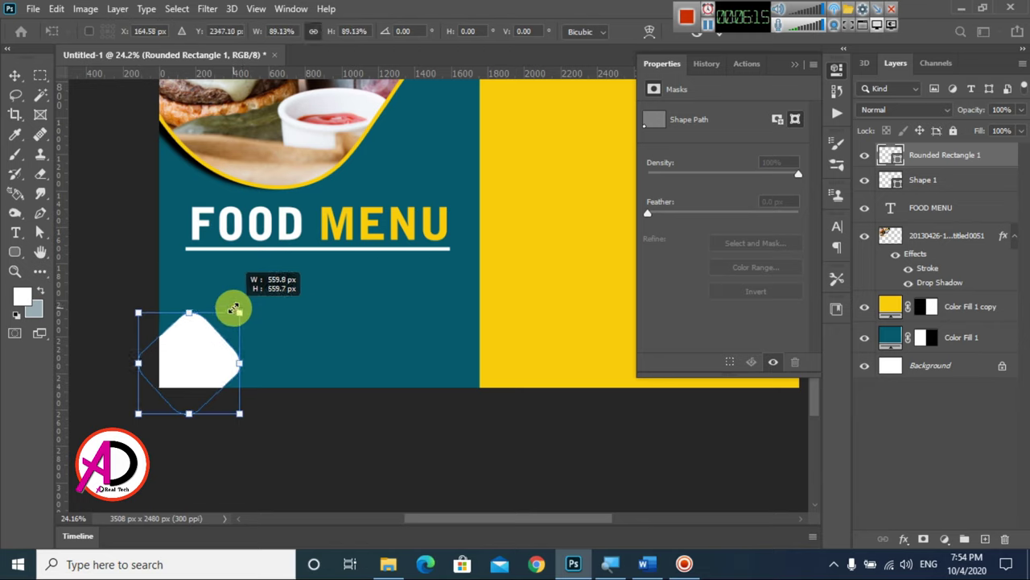
key("Return")
- Duplicate the tile into three evenly spaced rounded squares along the teal bottom
left_click_drag(223, 360, 409, 363)
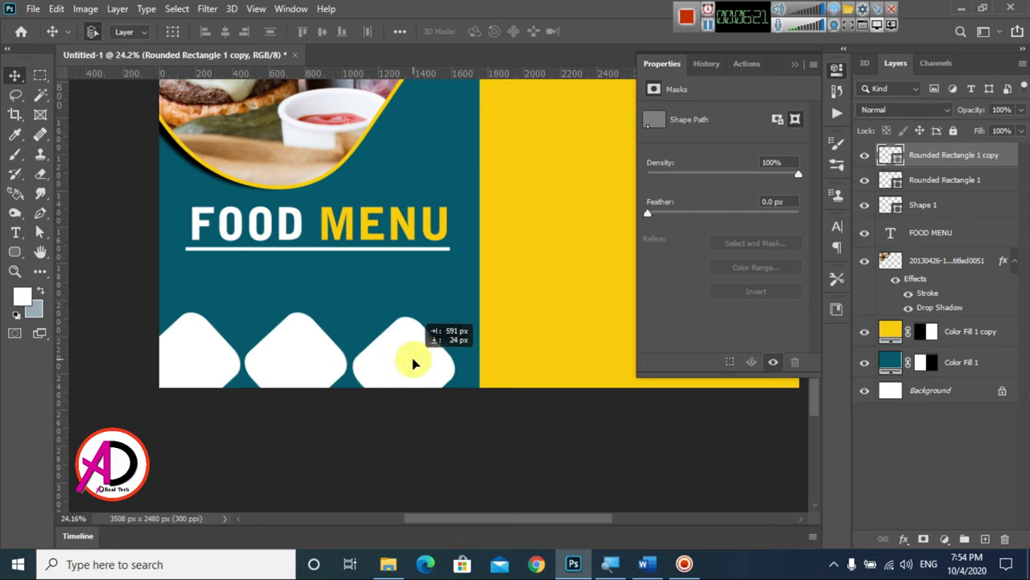
left_click_drag(416, 364, 402, 376)
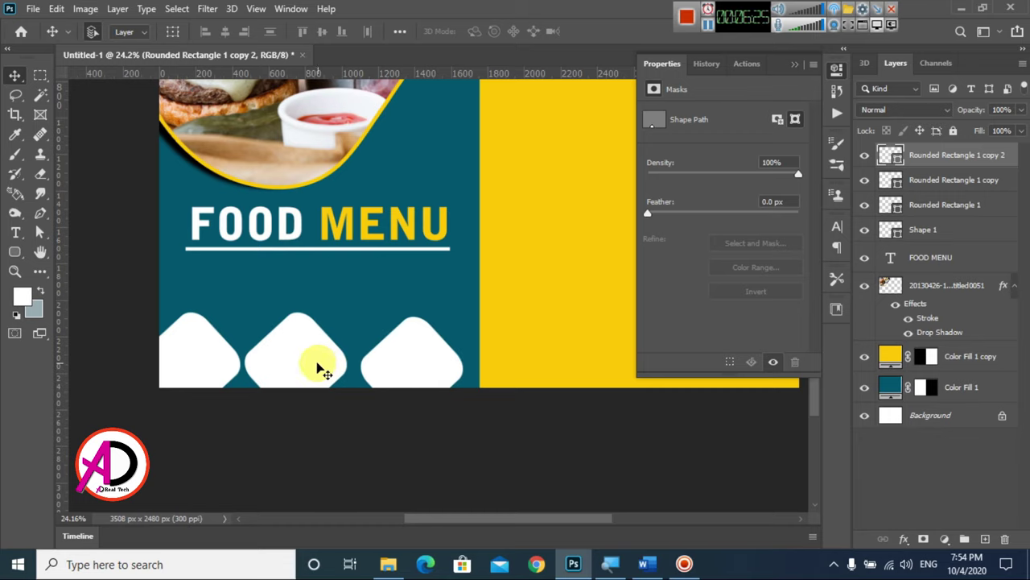
left_click_drag(314, 363, 322, 367)
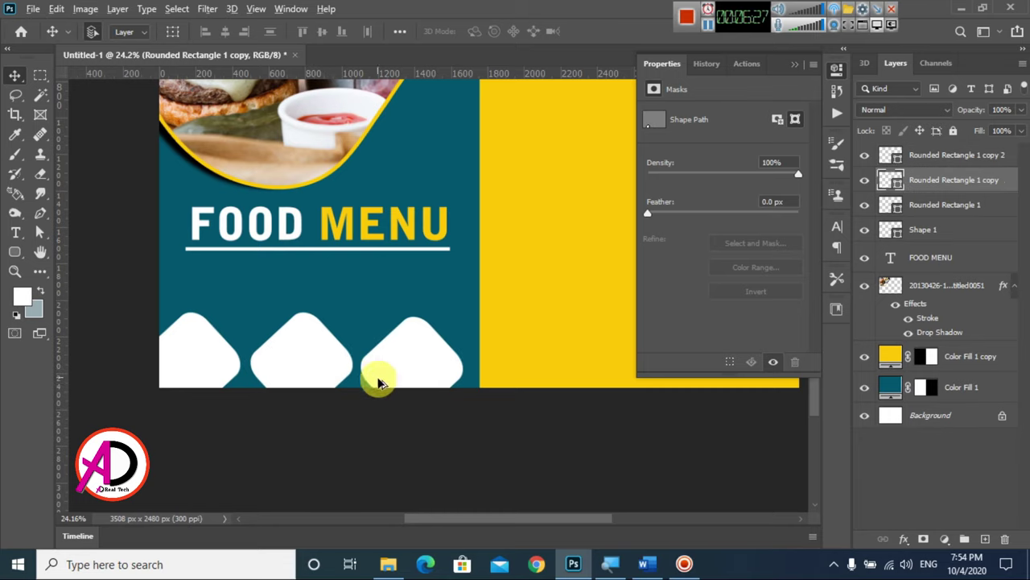
key("ctrl+0")
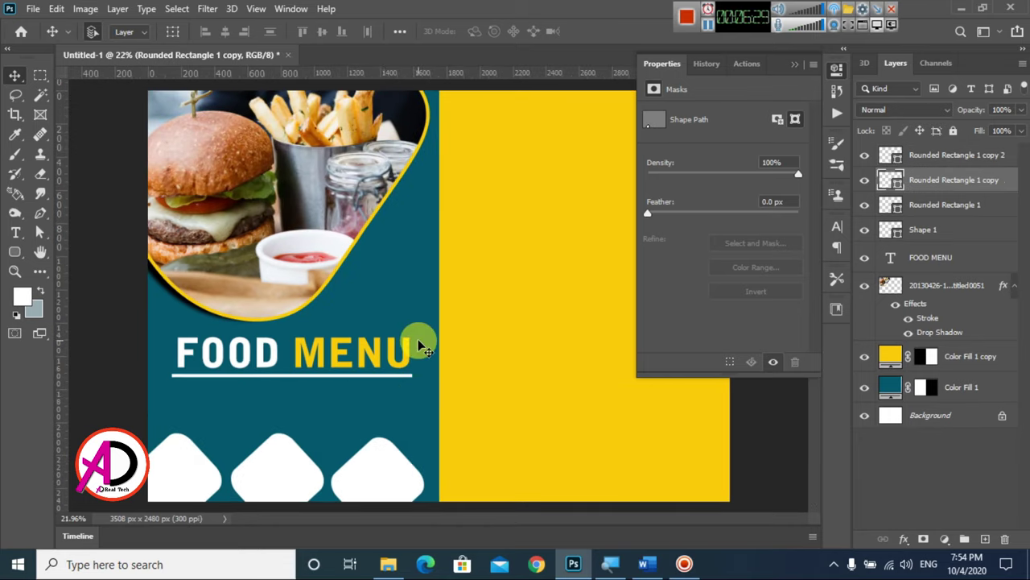
left_click_drag(414, 350, 416, 260)
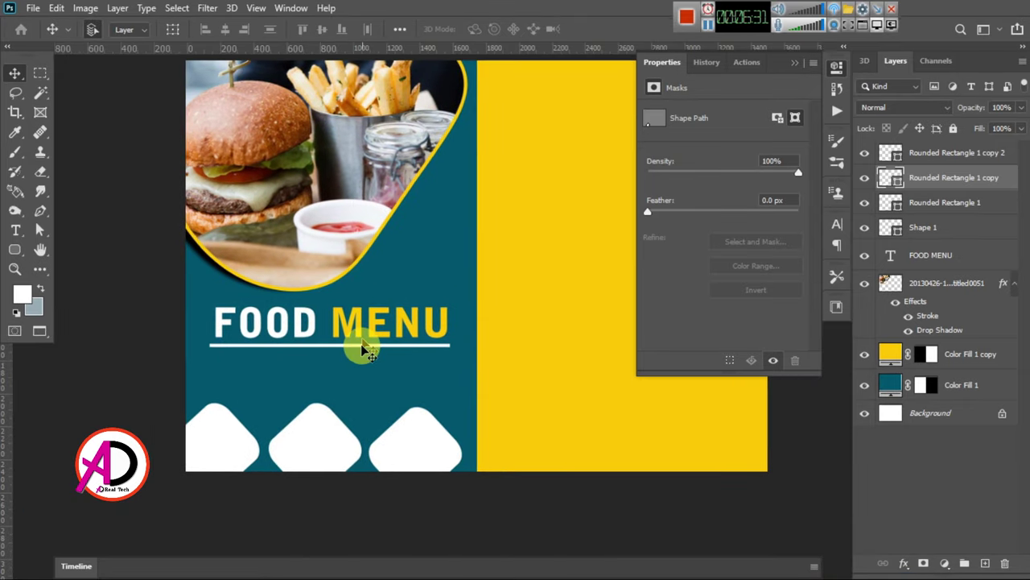
scroll(356, 379, "up", 3)
key("ctrl+r")
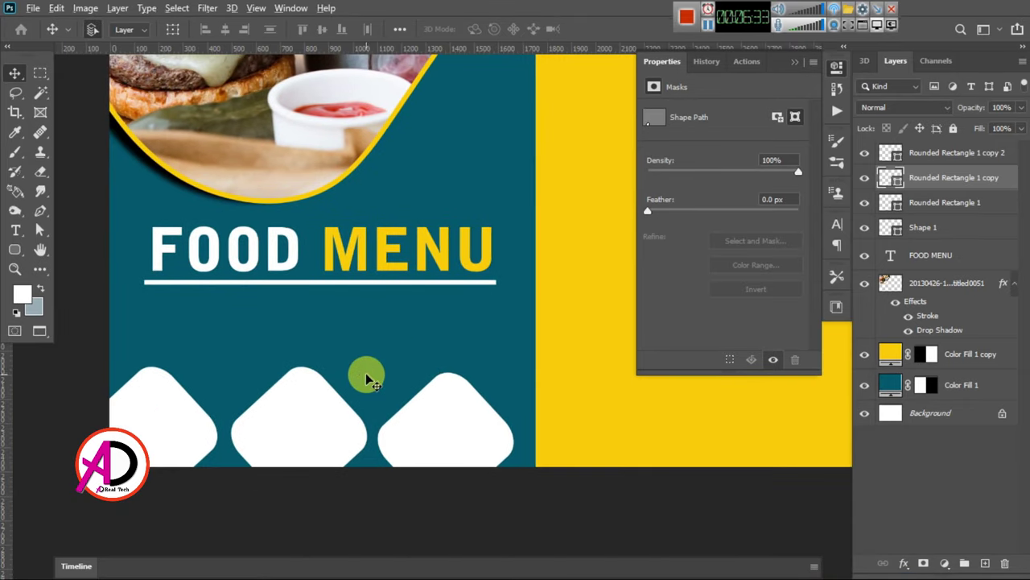
scroll(363, 372, "up", 2)
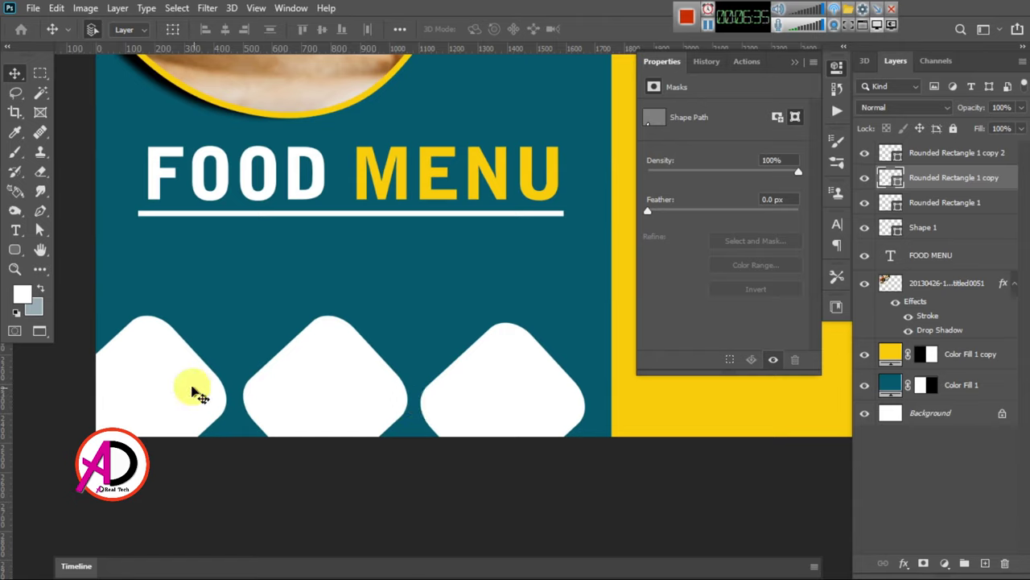
- Select all three rounded rectangle tiles and nudge them right with arrow keys
left_click(195, 393)
left_click(536, 400, "shift")
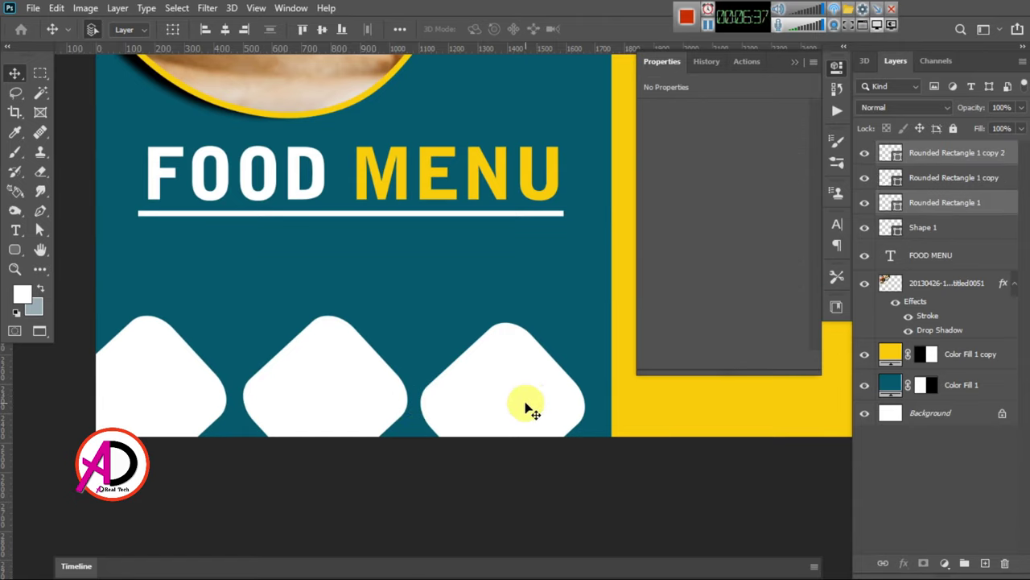
key("Right")
key("Right")
key("Right")
key("Right")
key("Right")
key("Right")
key("shift+Left")
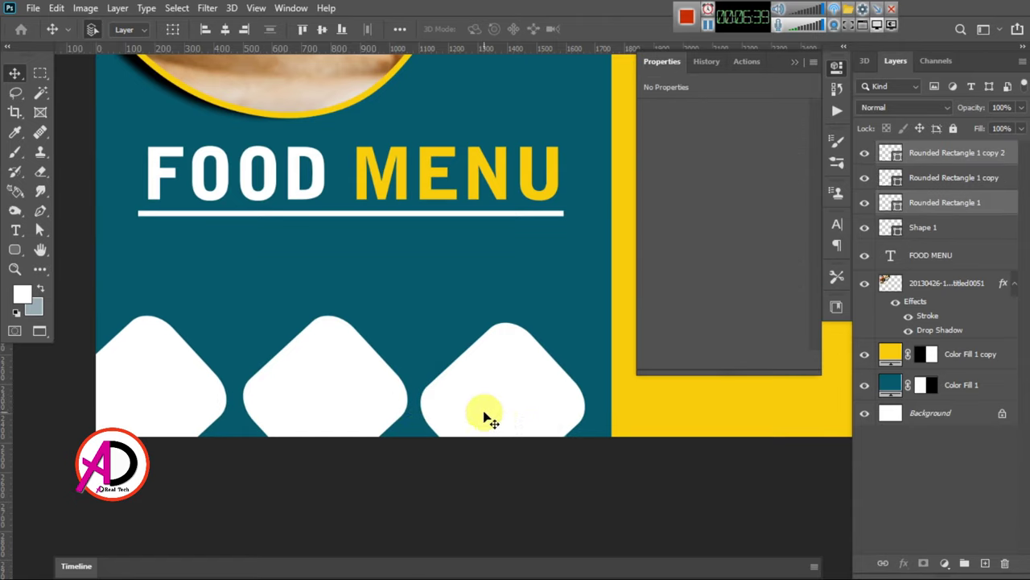
left_click(930, 184, "shift")
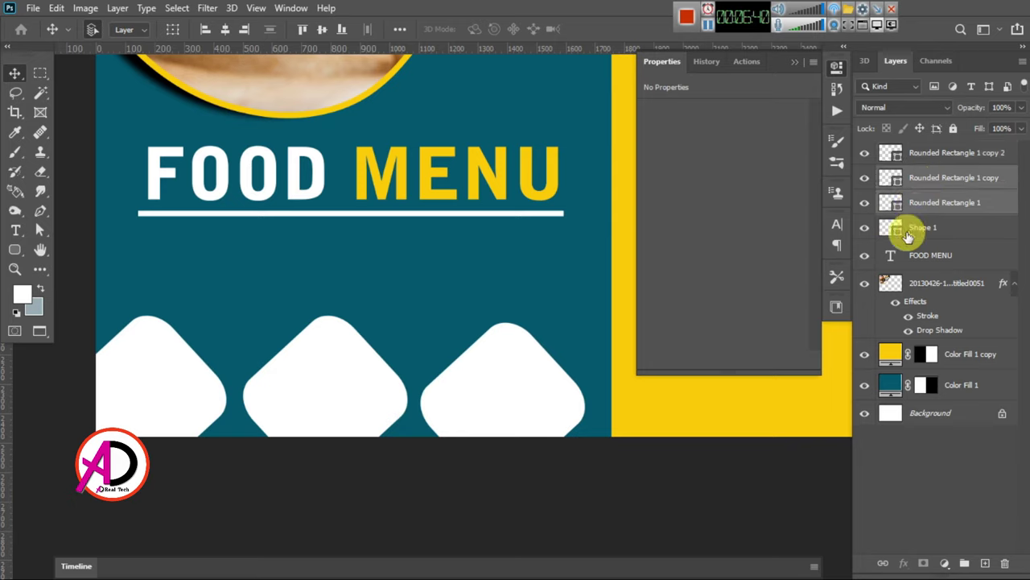
left_click(956, 154, "shift")
key("Right")
key("Right")
key("Right")
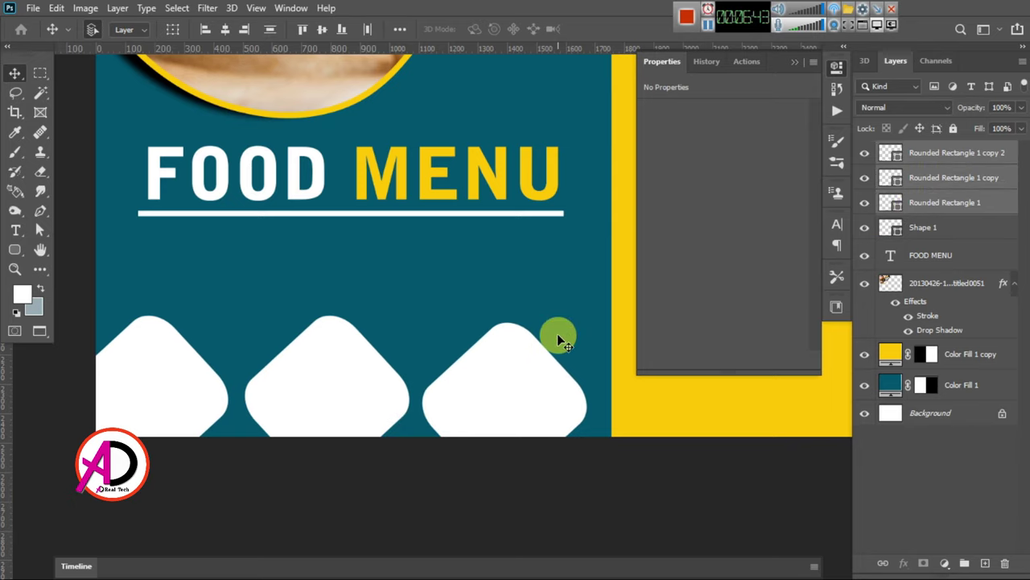
key("Right")
key("Right")
key("Right")
key("Right")
key("Right")
key("Right")
key("Right")
key("Right")
key("Right")
key("Right")
key("Right")
key("Right")
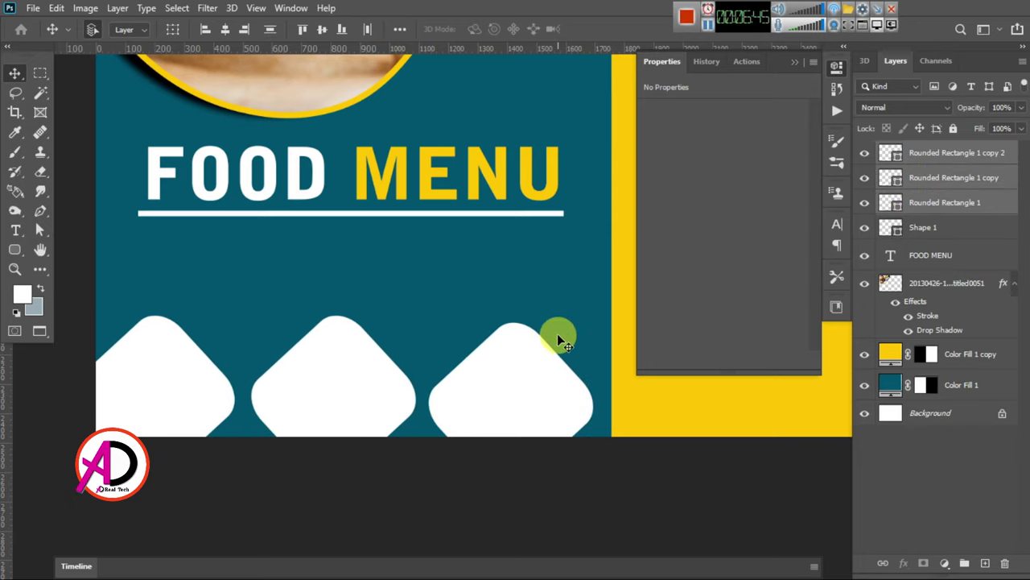
key("Right")
key("Right")
key("Right")
- Select Rounded Rectangle 1 and drag the PRI_95891344 burger photo in from File Explorer
scroll(456, 342, "down", 3)
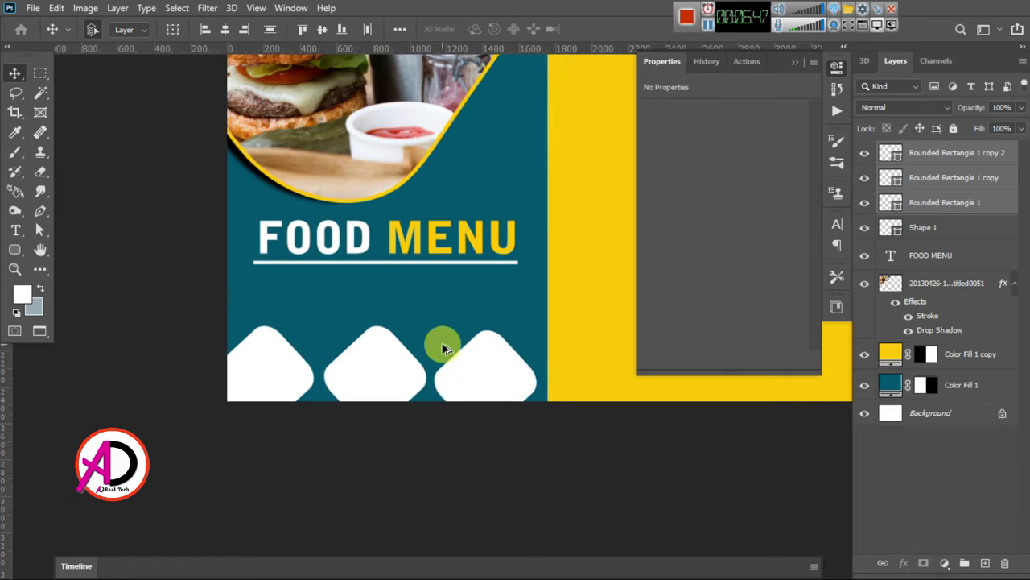
scroll(439, 348, "up", 1)
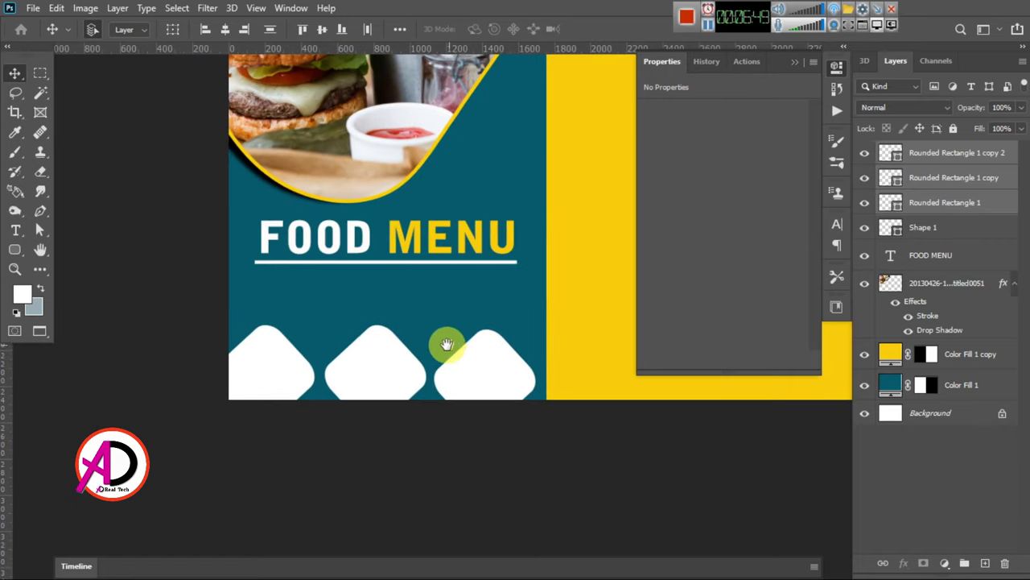
left_click_drag(447, 344, 429, 354)
left_click(939, 203)
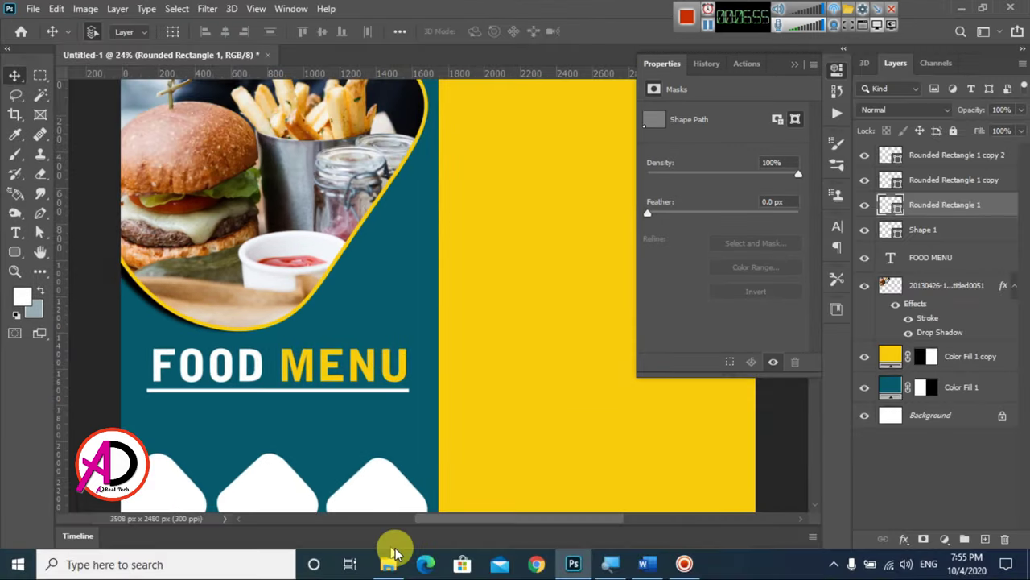
left_click(389, 564)
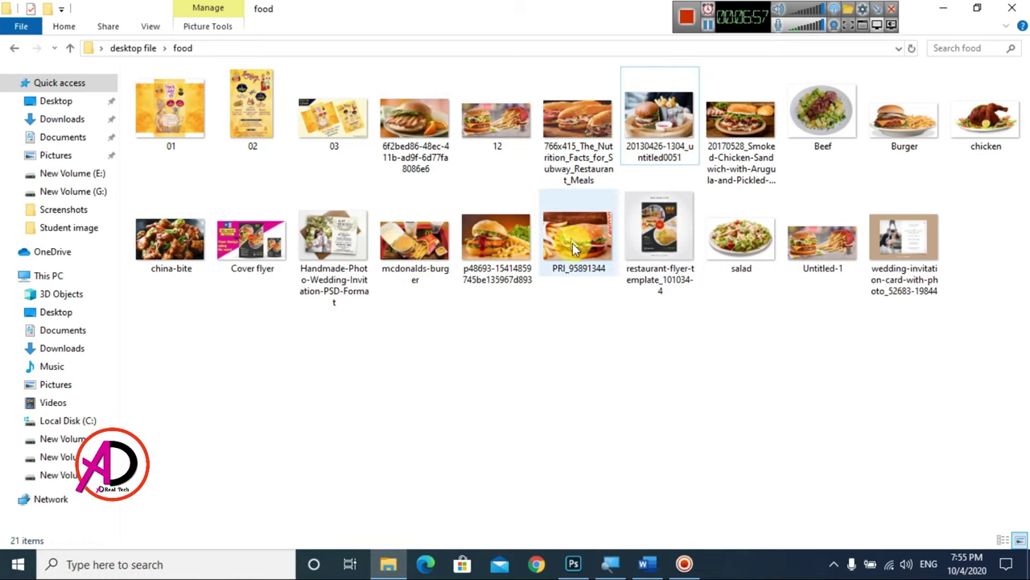
left_click_drag(575, 248, 568, 573)
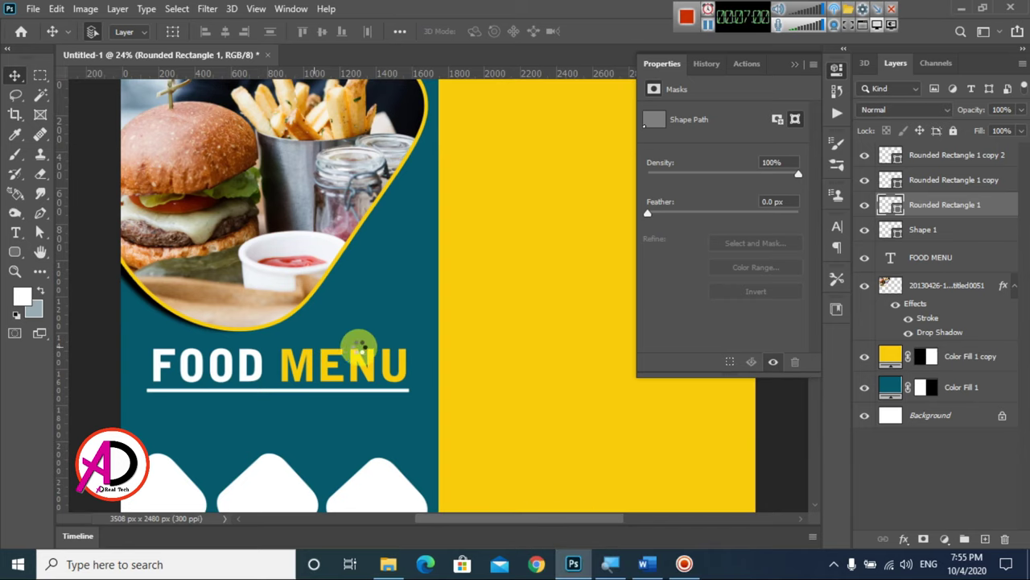
- Place the burger photo on the flyer, shrink it and position it over the first tile
left_click_drag(567, 573, 363, 353)
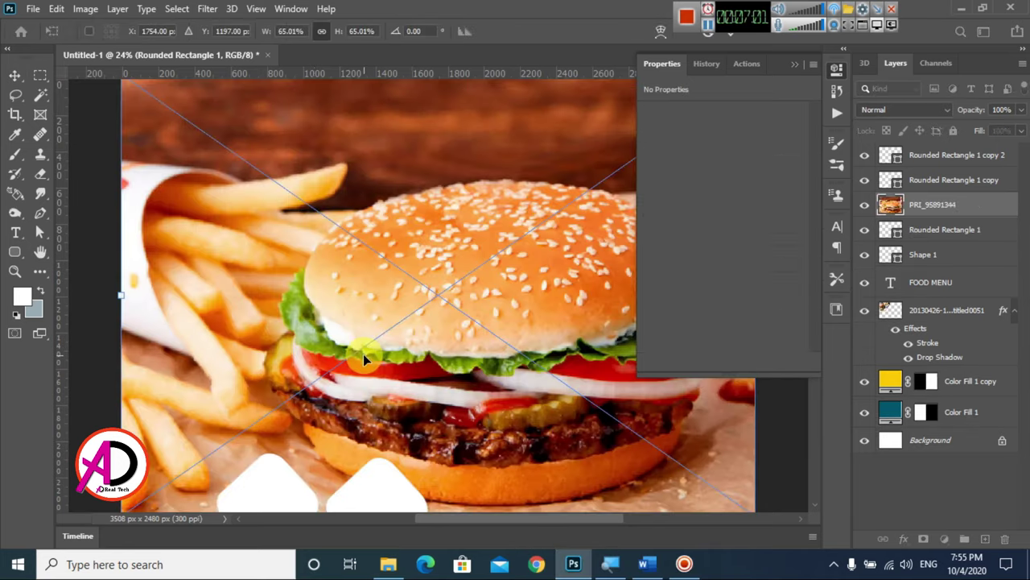
scroll(420, 334, "down", 3)
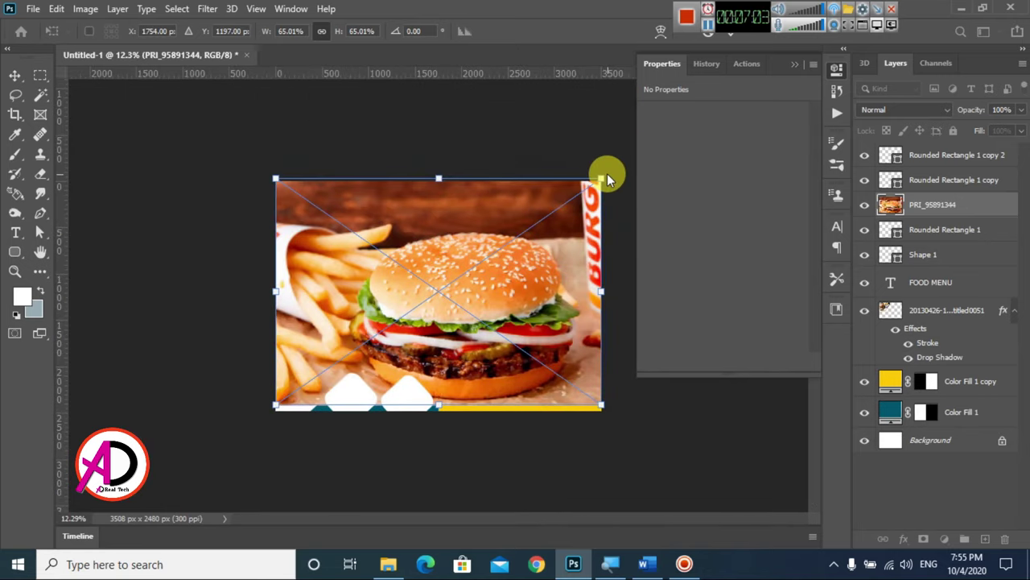
left_click_drag(602, 178, 366, 333)
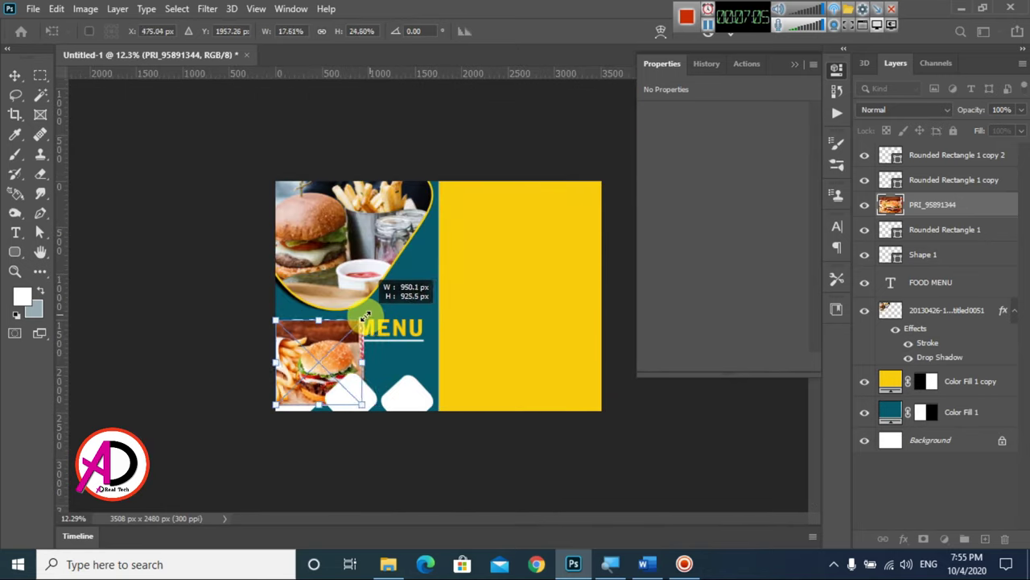
mouse_move(366, 333)
left_mouse_down()
mouse_move(322, 375)
mouse_move(510, 180)
left_mouse_up()
scroll(329, 392, "up", 2)
scroll(329, 392, "up", 2)
left_click_drag(345, 289, 351, 279)
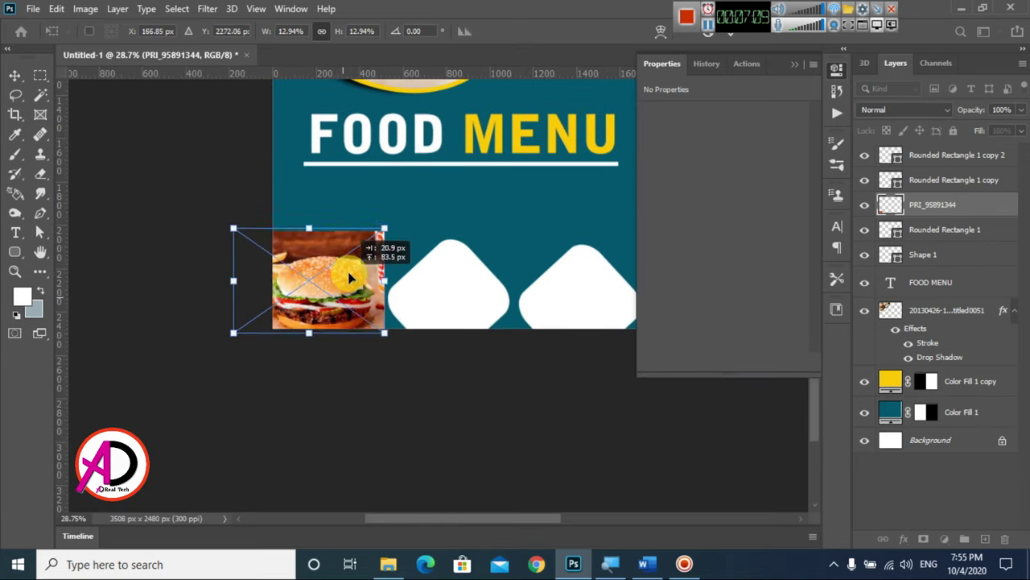
key("Return")
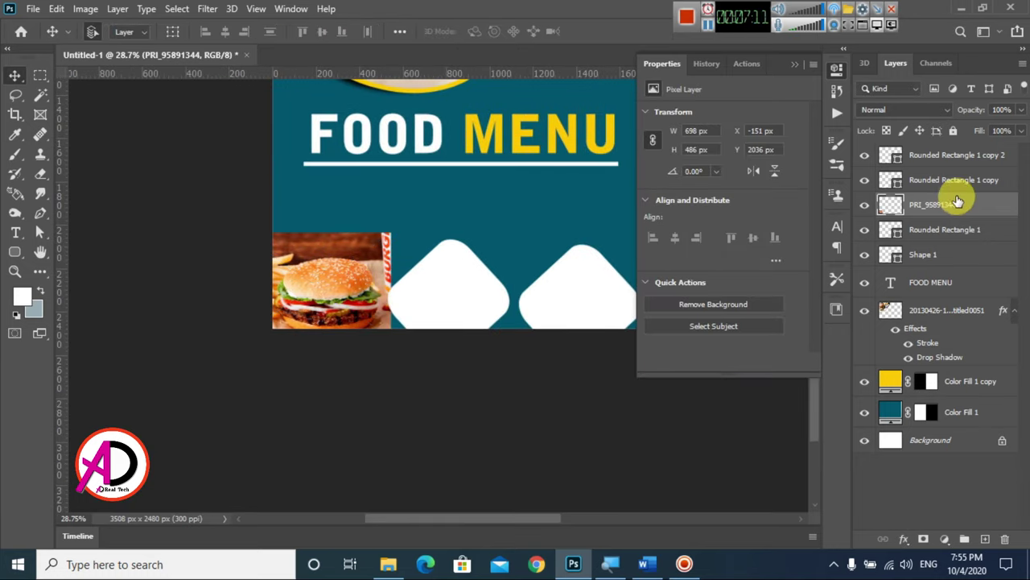
- Clip the burger photo to the first tile and merge it with the tile shape
right_click(957, 201)
left_click(840, 290)
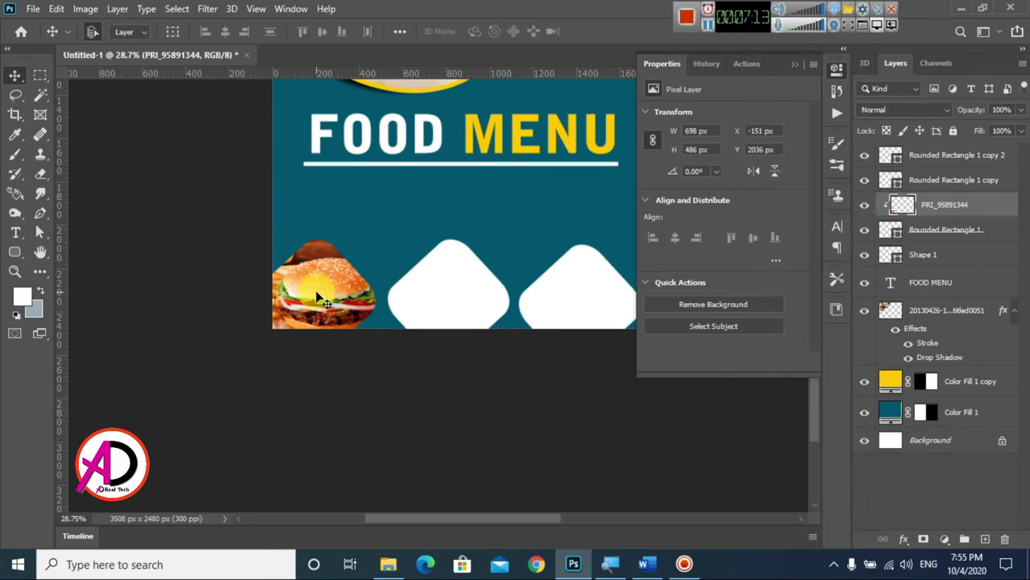
left_click(950, 232, "shift")
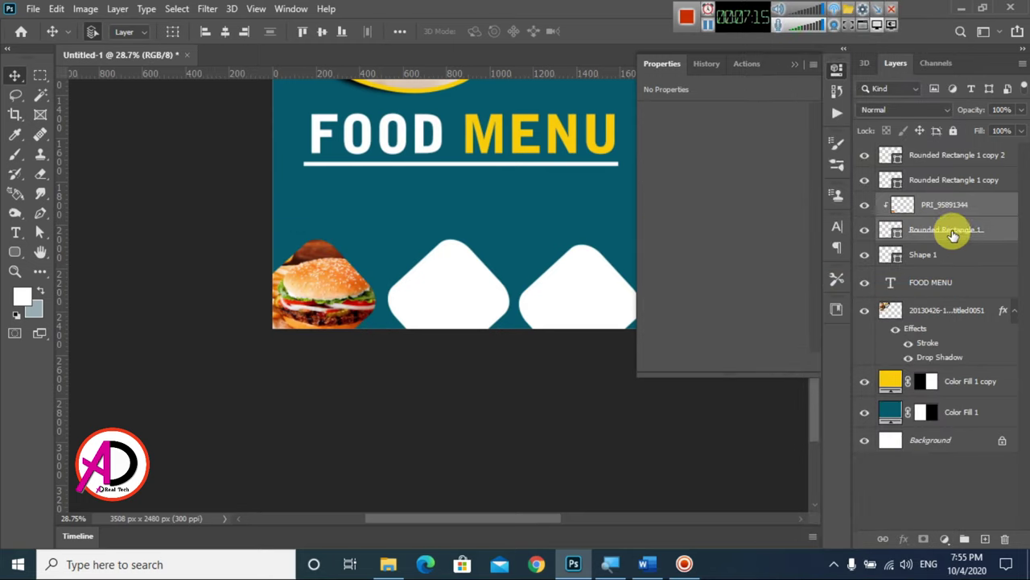
key("ctrl+e")
key("alt+bracketright")
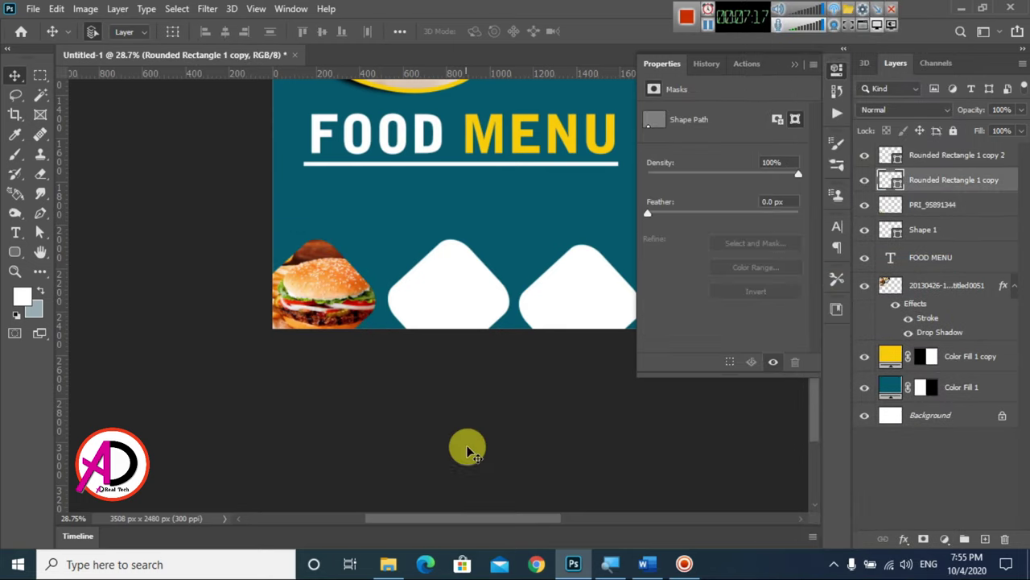
- Bring the china-bite photo from the food images folder into the flyer
left_click(388, 563)
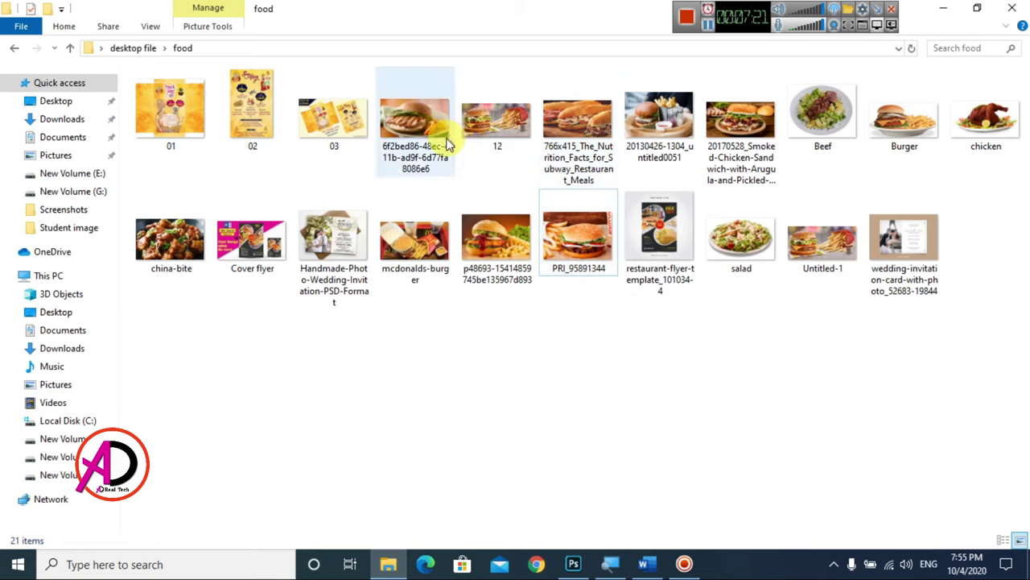
left_click(171, 237)
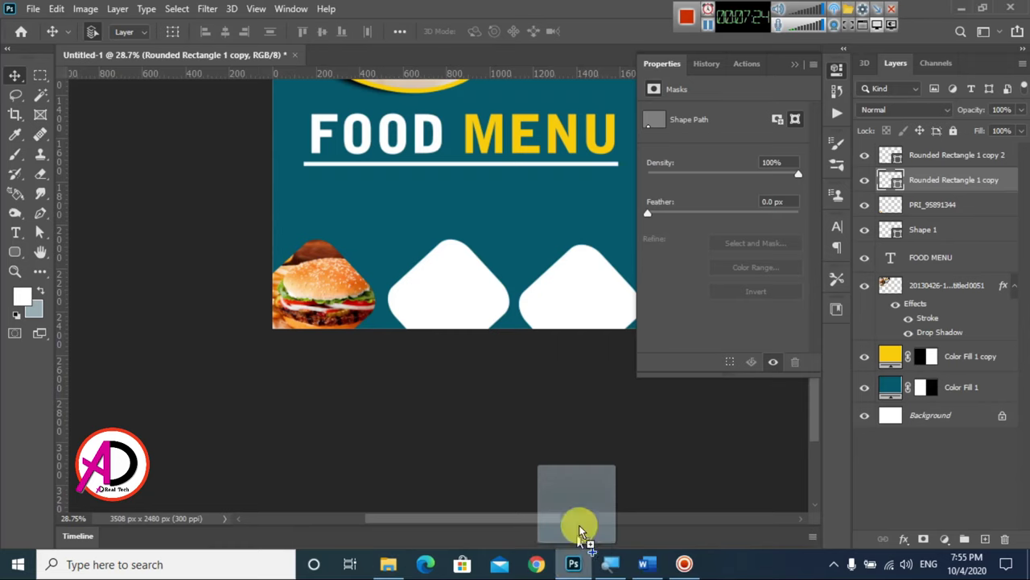
mouse_move(321, 310)
left_mouse_down()
mouse_move(430, 306)
mouse_move(426, 278)
left_mouse_up()
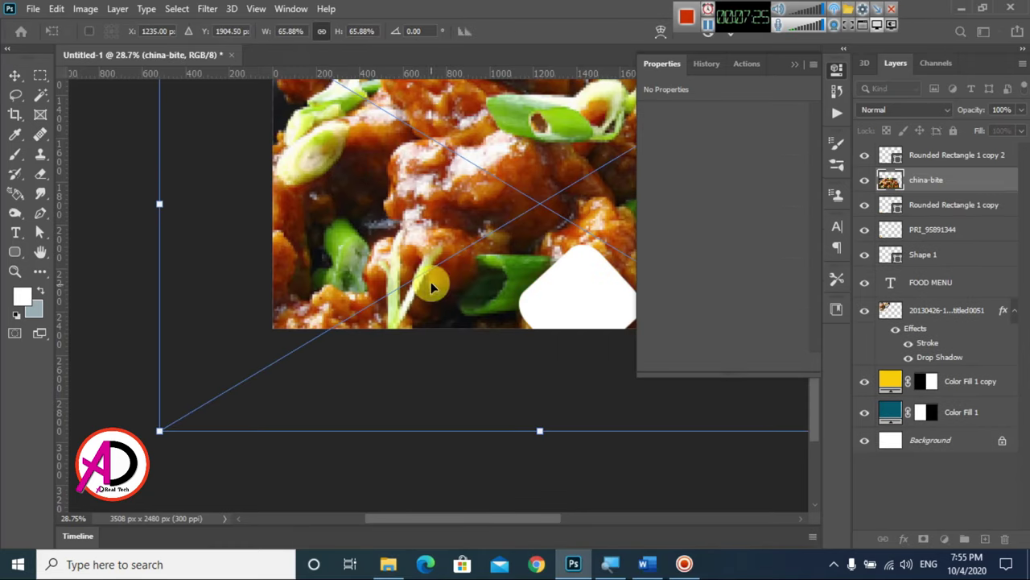
- Shrink the china-bite photo to the size of the middle tile
scroll(398, 398, "down", 2)
scroll(548, 322, "down", 2)
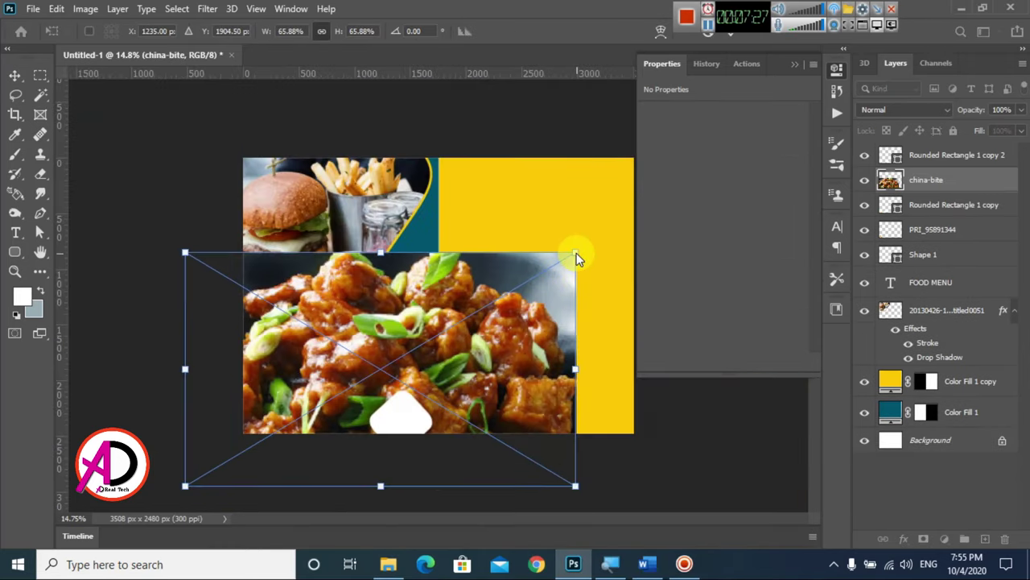
mouse_move(577, 252)
left_mouse_down()
mouse_move(380, 368)
mouse_move(346, 403)
mouse_move(287, 414)
mouse_move(236, 471)
mouse_move(378, 386)
mouse_move(345, 422)
mouse_move(384, 376)
mouse_move(339, 407)
left_mouse_up()
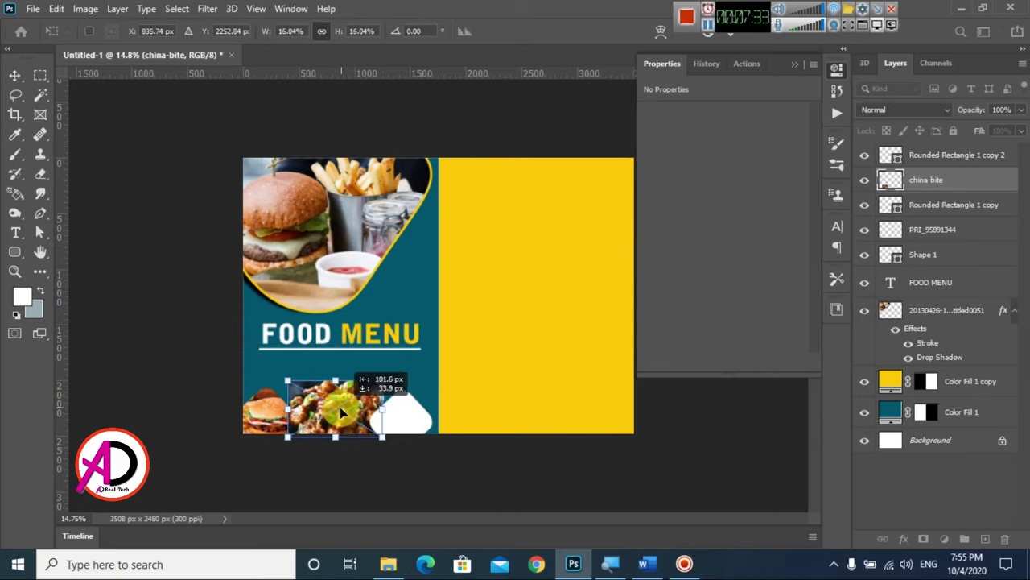
key("Return")
- Clip china-bite to the middle tile and merge it with the tile shape
right_click(995, 179)
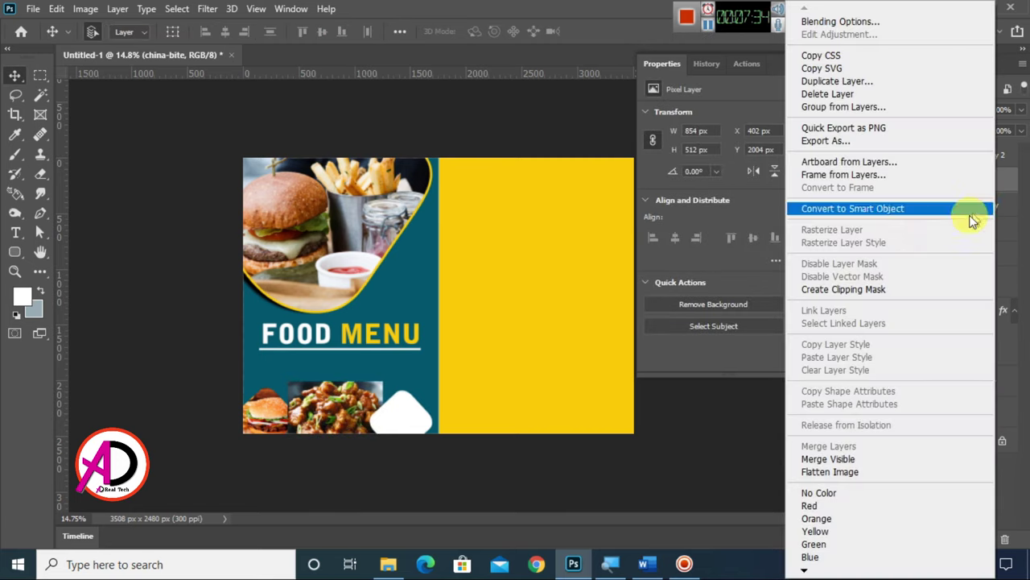
left_click(892, 298)
scroll(398, 368, "up", 2)
scroll(397, 368, "up", 1)
left_click_drag(398, 368, 604, 99)
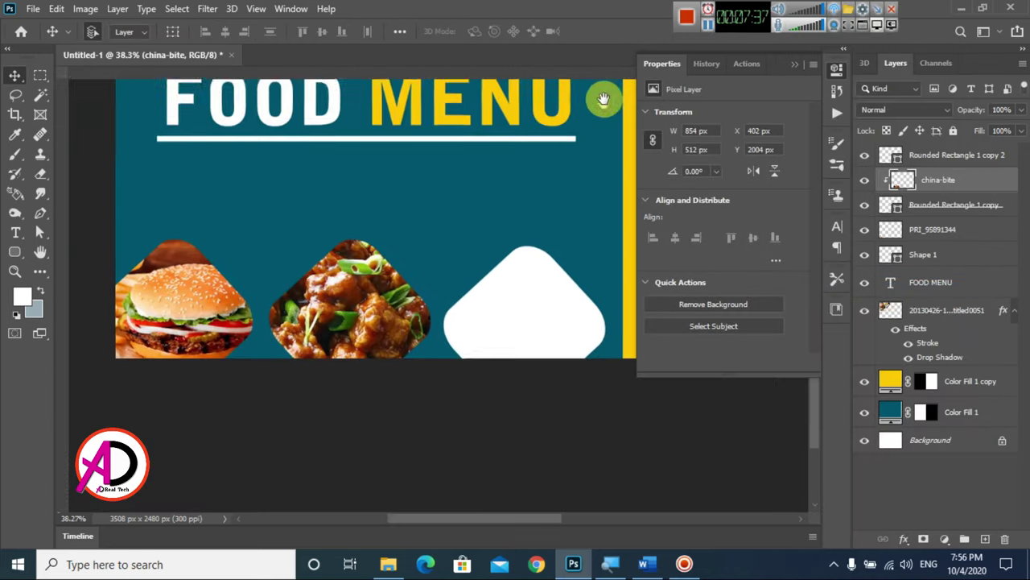
key("ctrl+r")
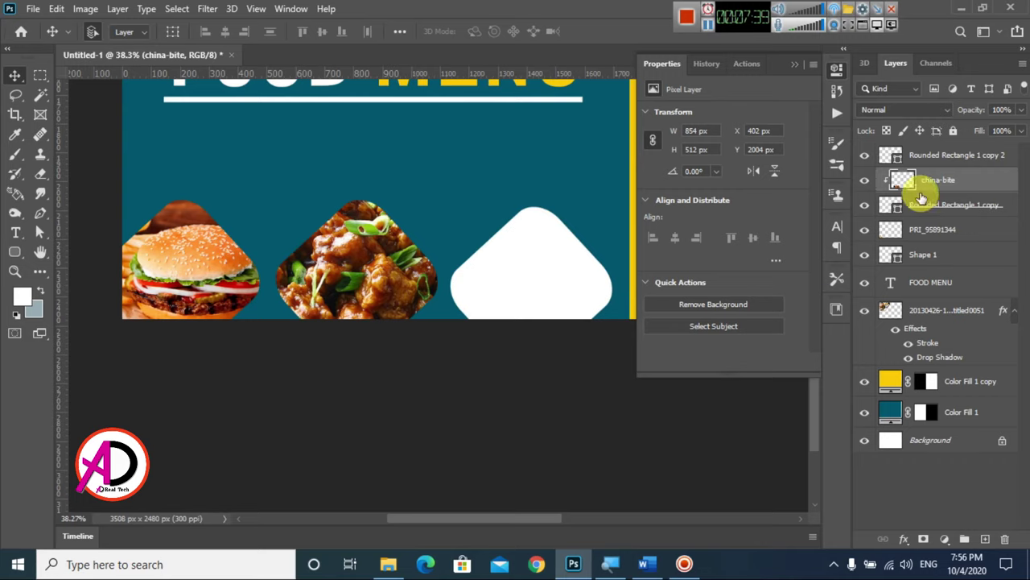
left_click(960, 204)
key("ctrl+e")
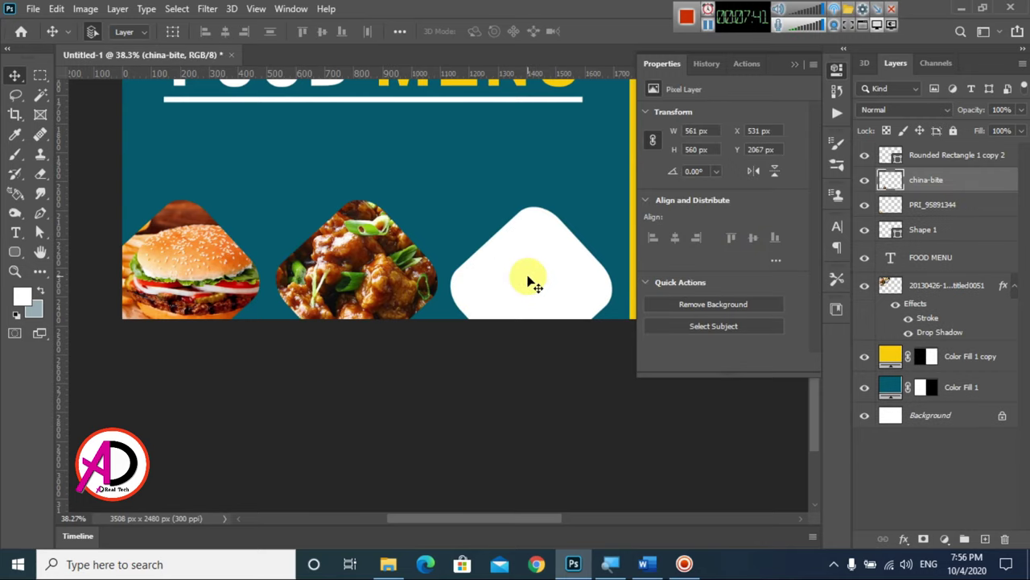
- Select the third tile and pick up the smoked chicken sandwich photo from the food images folder
left_click(532, 274)
key("ctrl+0")
left_click(387, 565)
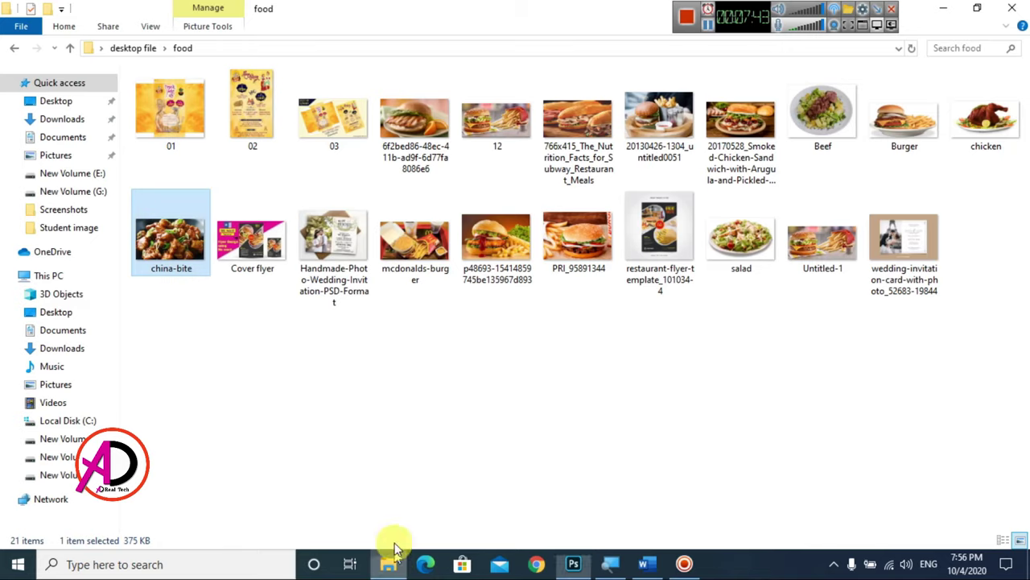
left_click(642, 352)
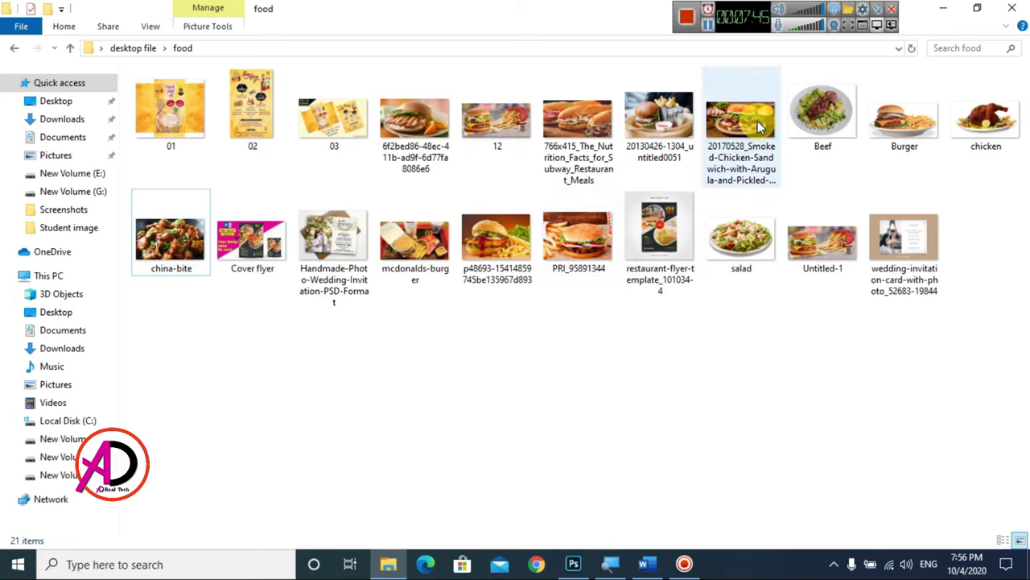
left_click_drag(754, 125, 633, 227)
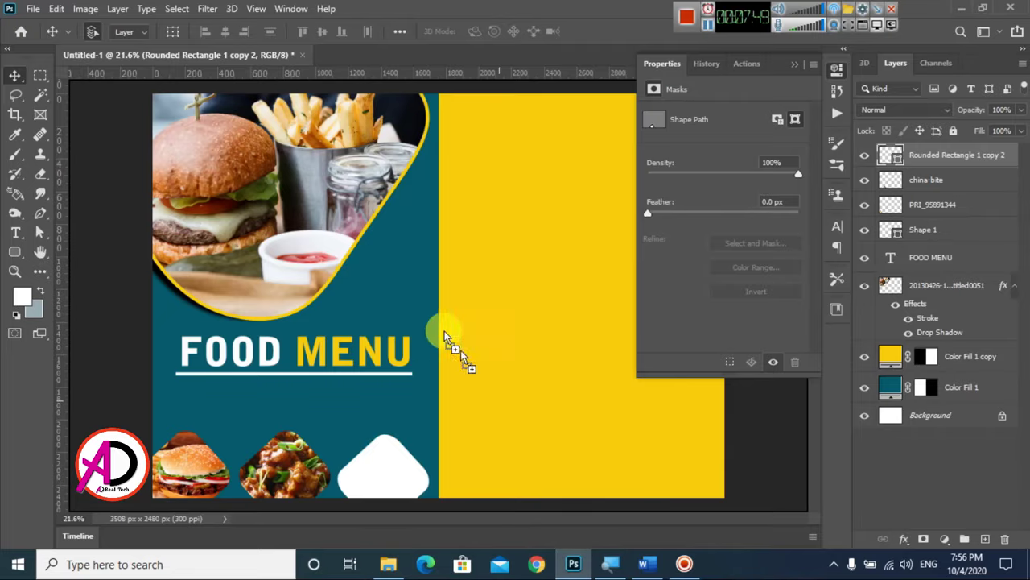
- Place the sandwich photo on the flyer, scaled down over the third rounded shape
left_click_drag(632, 227, 396, 306)
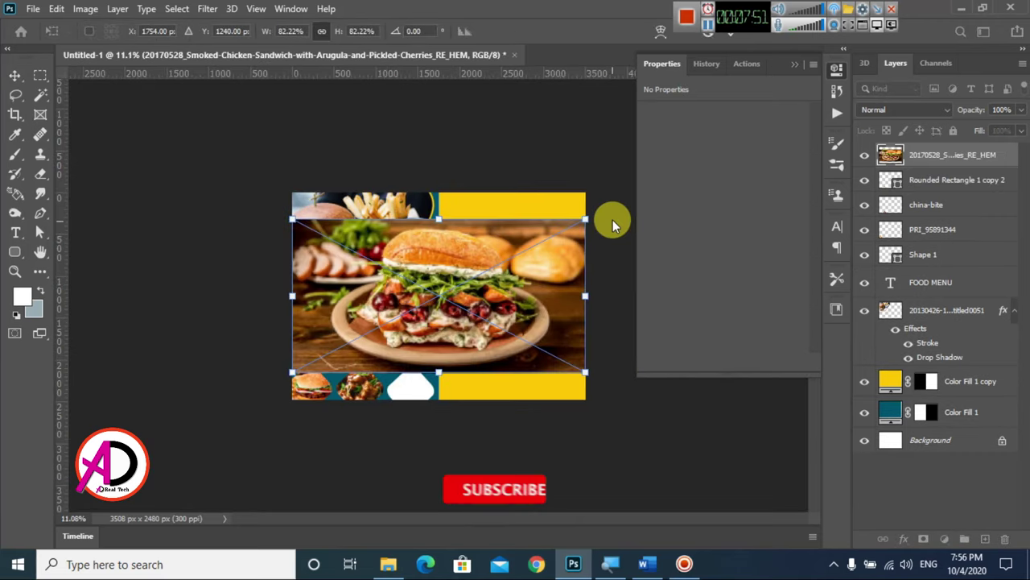
mouse_move(589, 217)
left_mouse_down()
mouse_move(379, 292)
mouse_move(379, 322)
left_mouse_up()
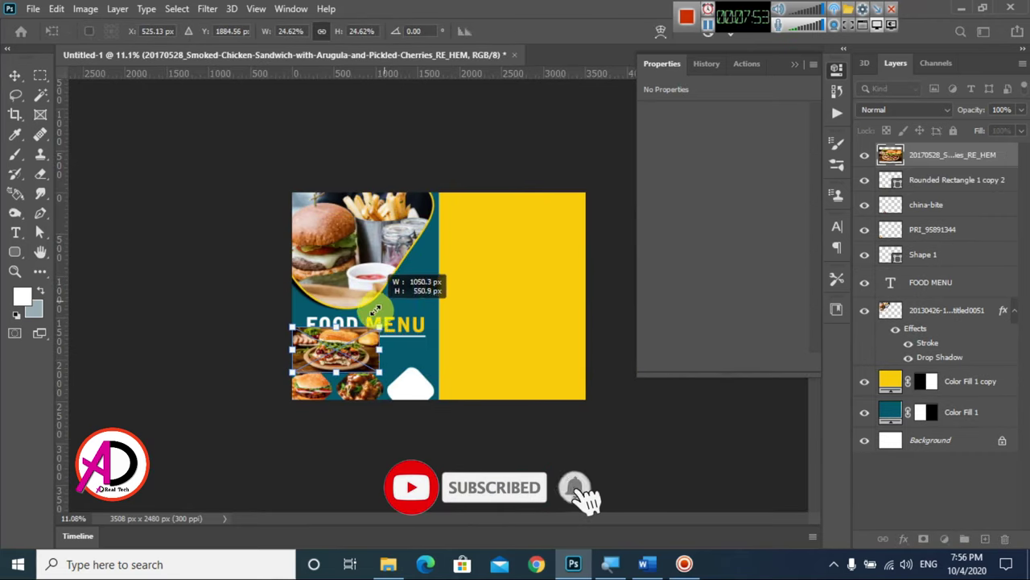
left_click_drag(275, 415, 412, 489)
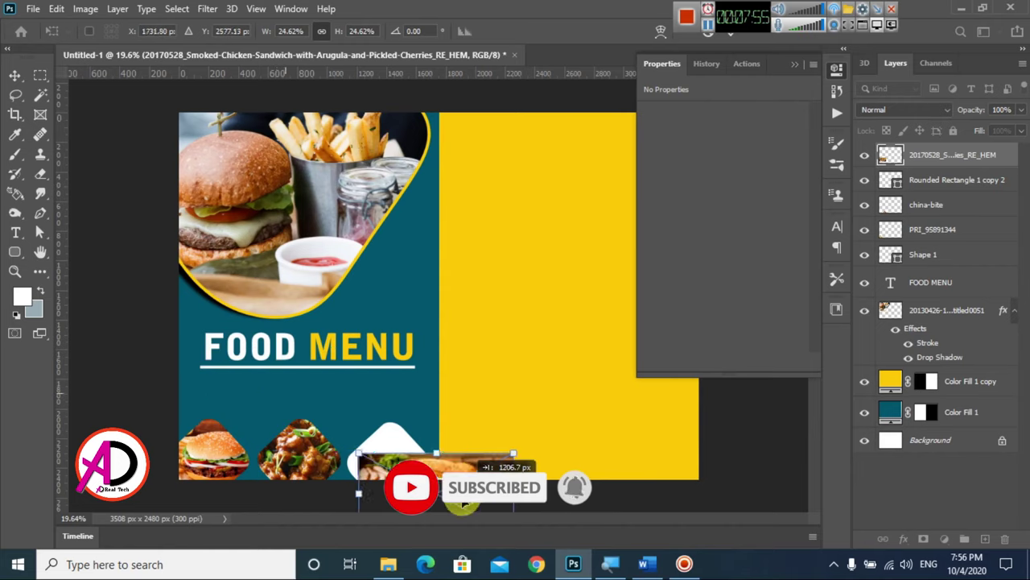
key("Return")
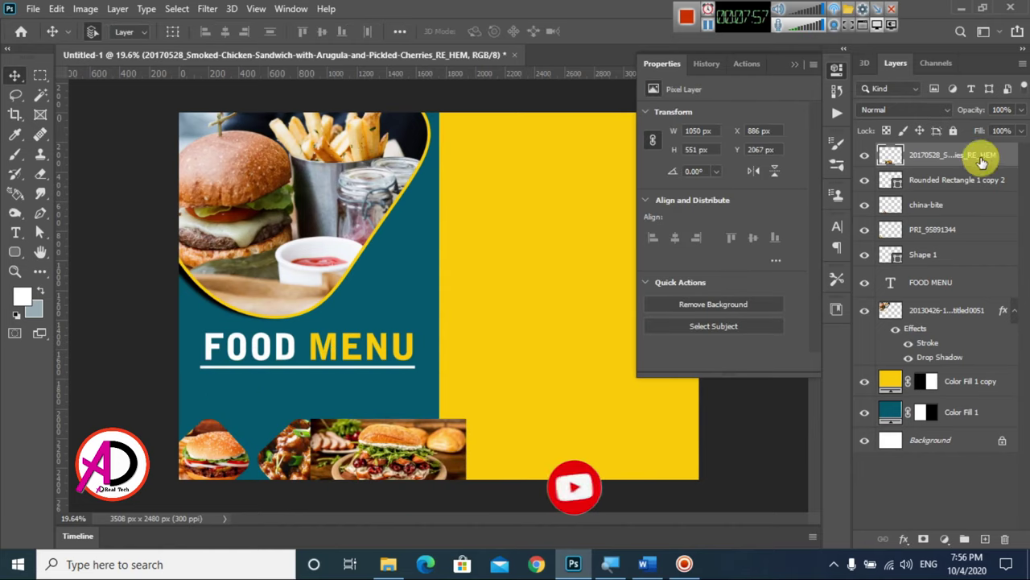
- Clip the sandwich photo into the third shape, shift it up, and merge them
right_click(1008, 155)
left_click(931, 283)
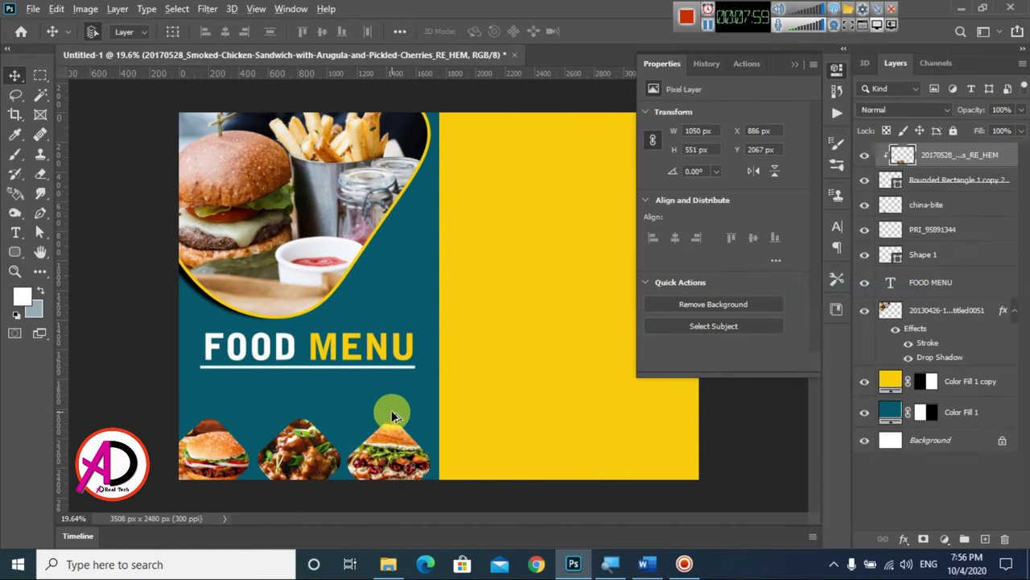
scroll(391, 409, "up", 3)
left_click_drag(471, 378, 467, 157)
left_click_drag(402, 284, 404, 264)
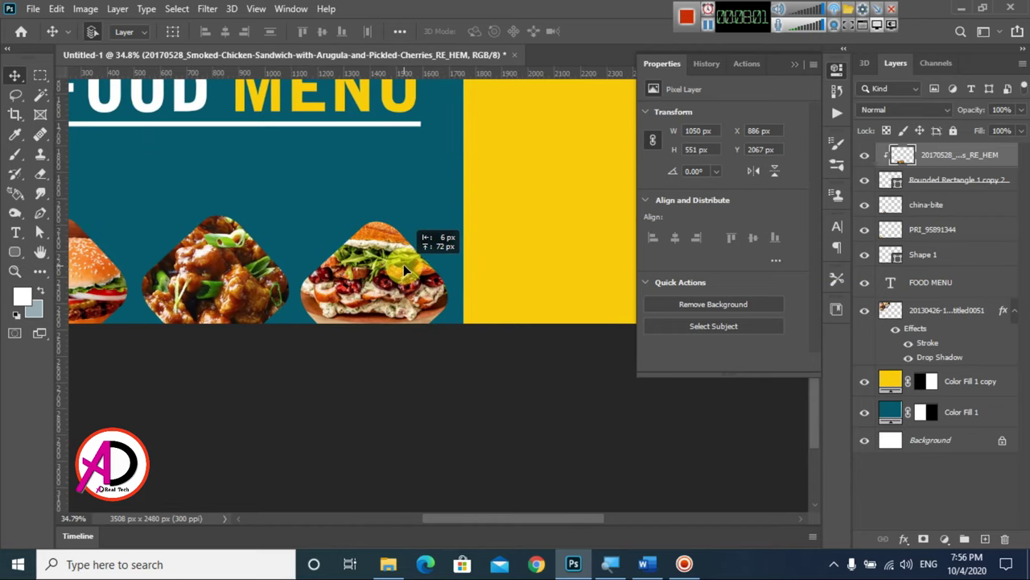
key("ctrl+0")
left_click(995, 191)
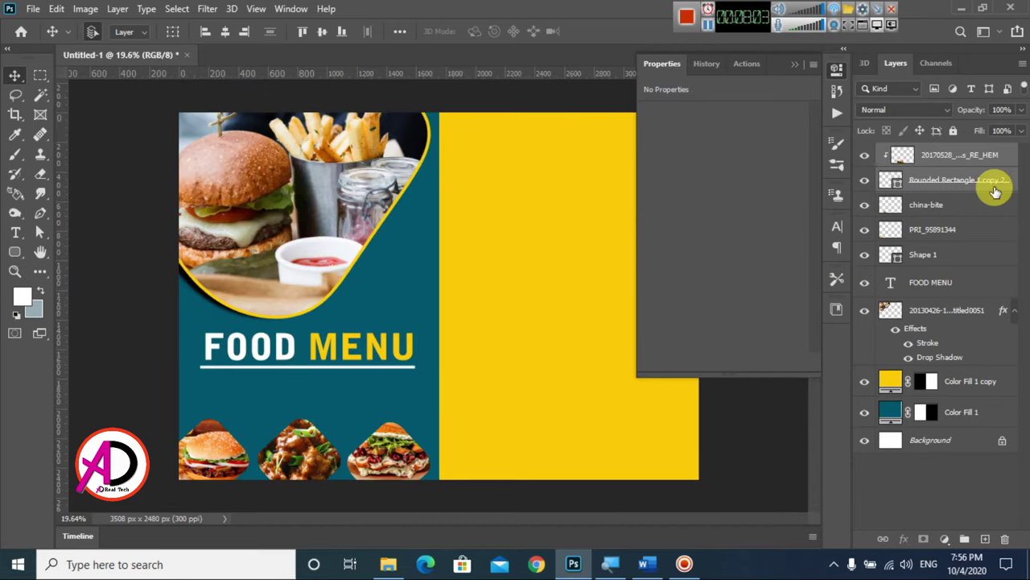
key("ctrl+e")
scroll(378, 311, "up", 1)
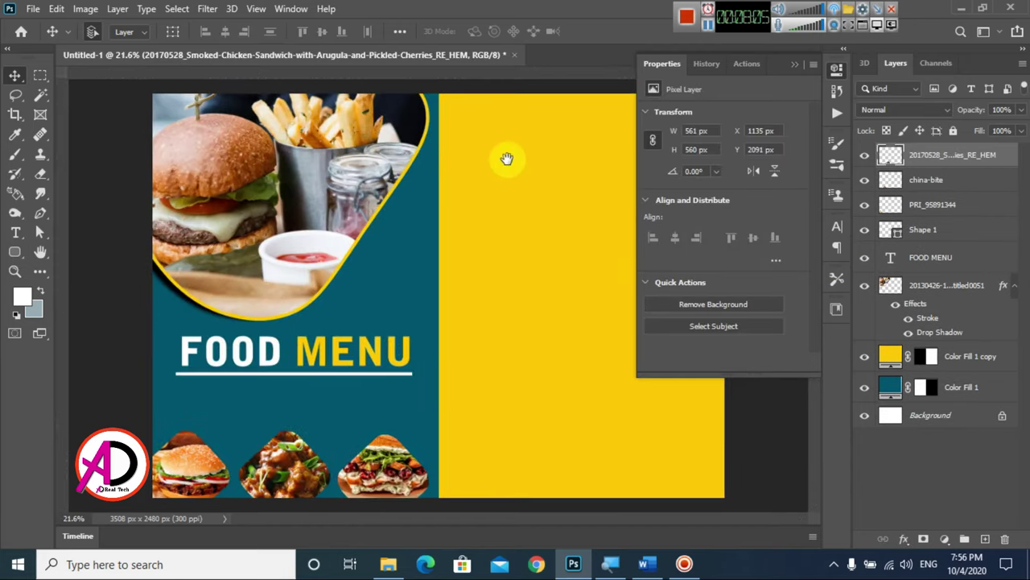
- Add a yellow stroke around the burger image
scroll(269, 417, "up", 2)
scroll(467, 223, "down", 3)
left_click(242, 333)
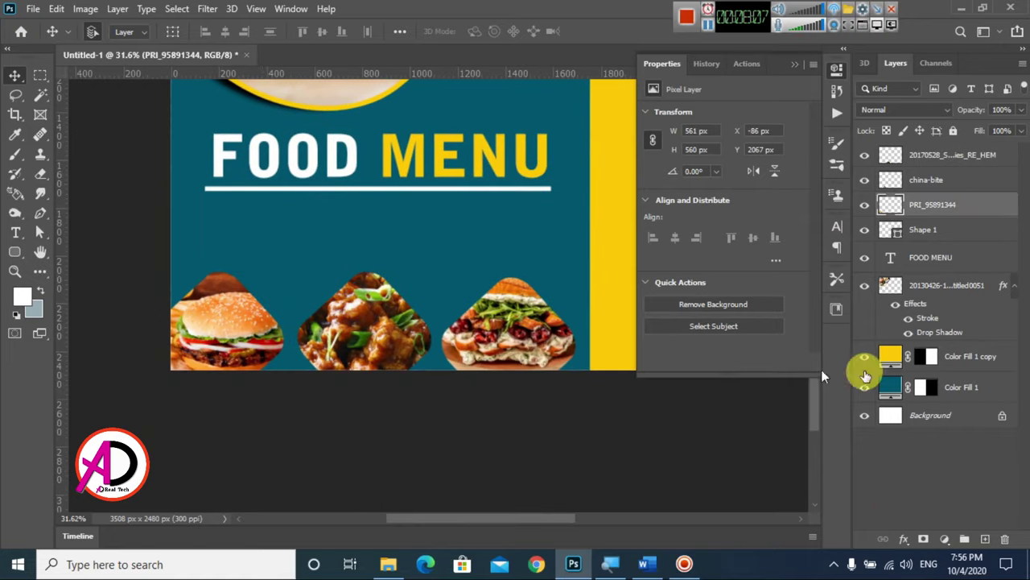
left_click(901, 539)
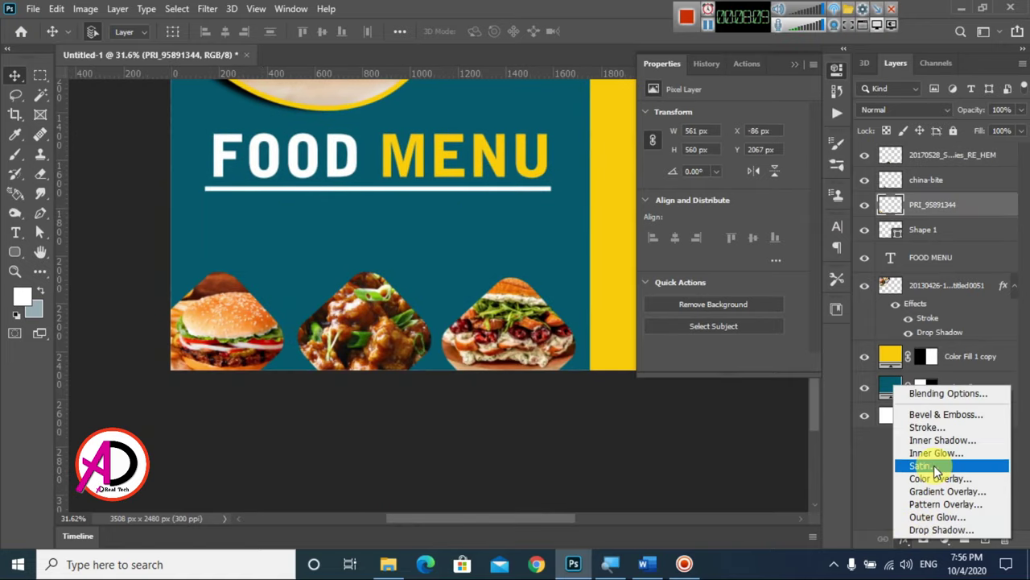
left_click(928, 427)
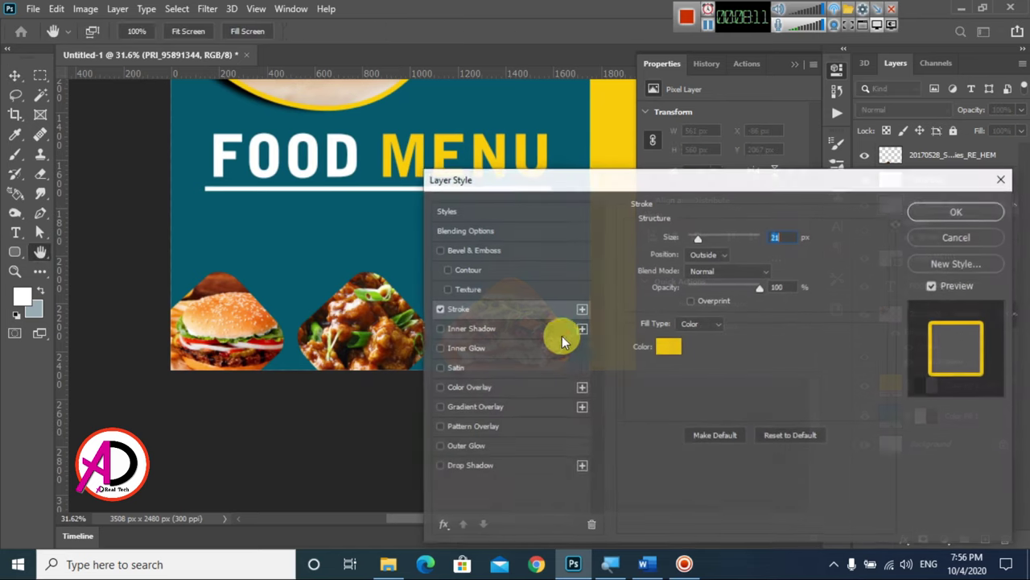
left_click(933, 226)
- Add a yellow stroke around the sandwich image
left_click_drag(532, 315, 450, 344)
left_click(450, 343)
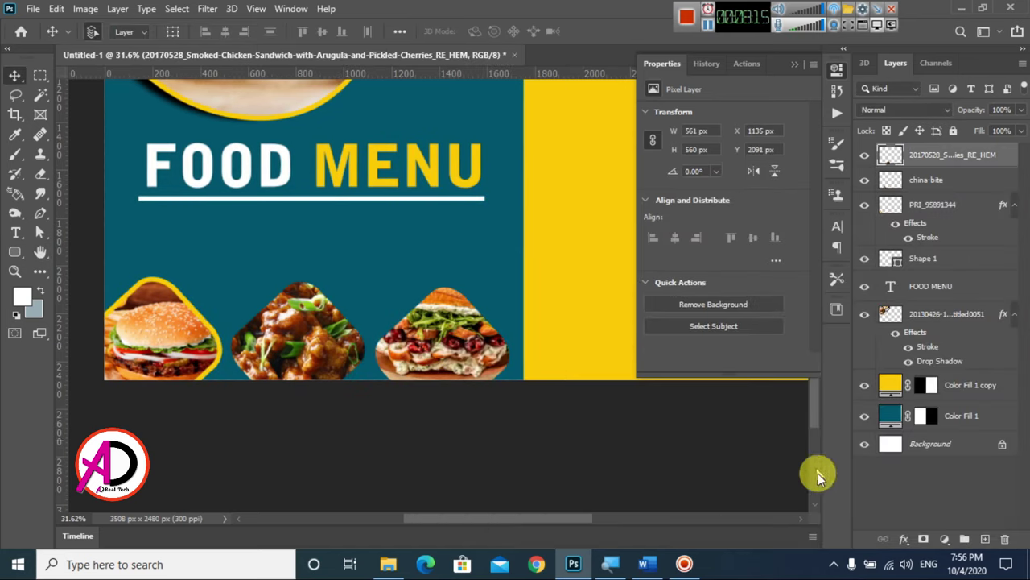
left_click(897, 541)
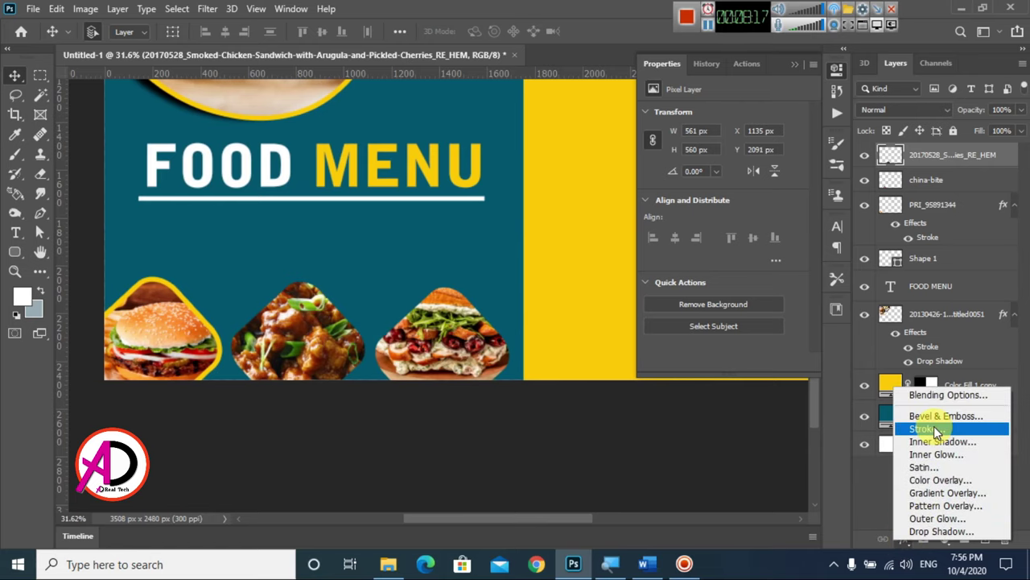
left_click(922, 428)
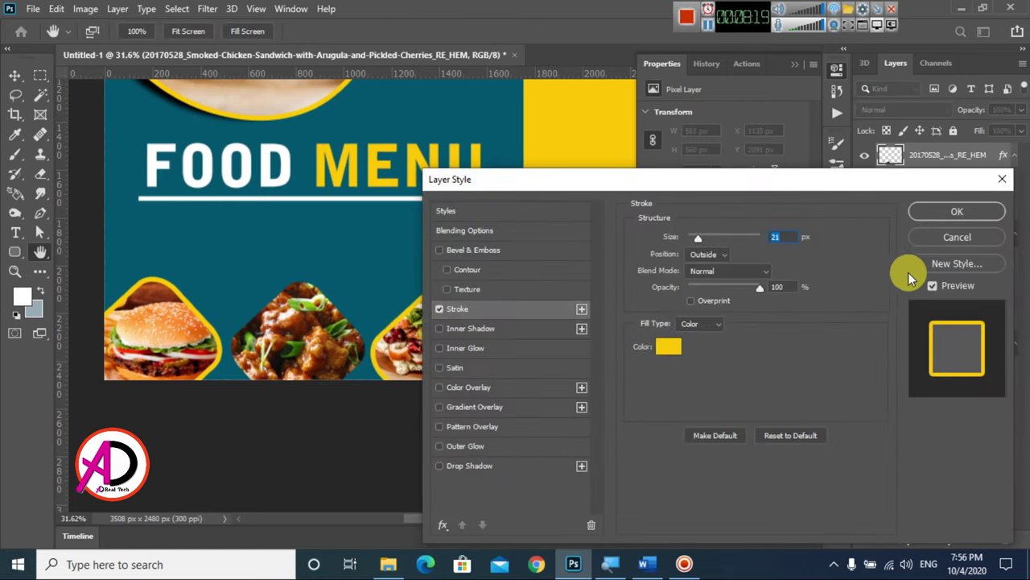
left_click(952, 212)
- Add a white stroke, sampled from the FOOD title, around the china-bite chicken image
left_click(314, 346)
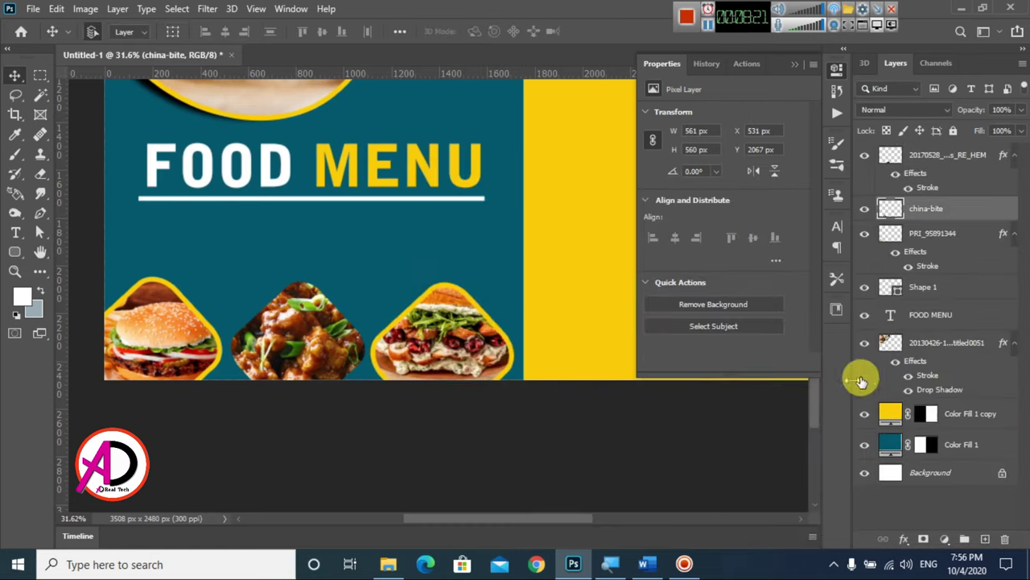
left_click(904, 539)
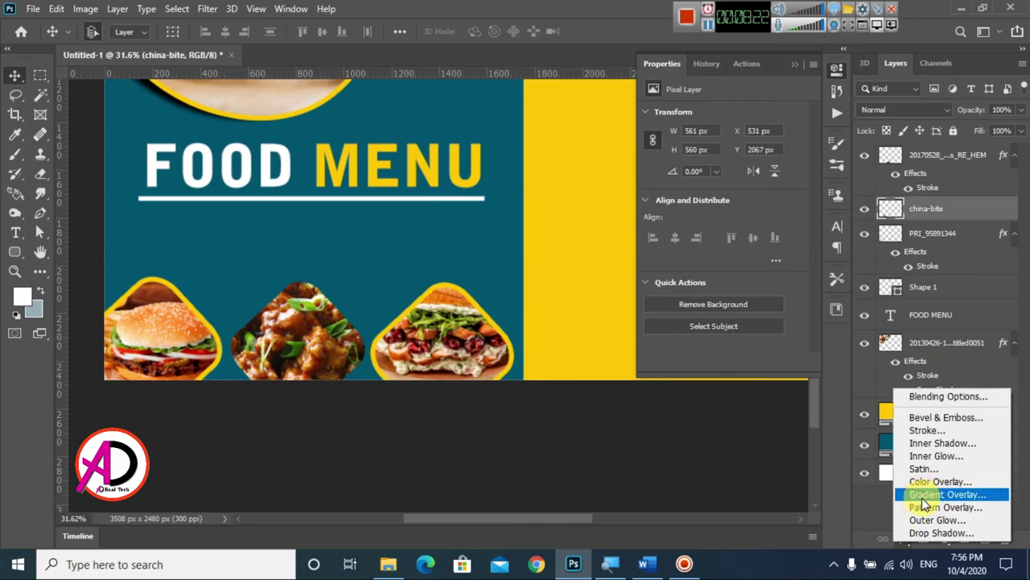
left_click(922, 431)
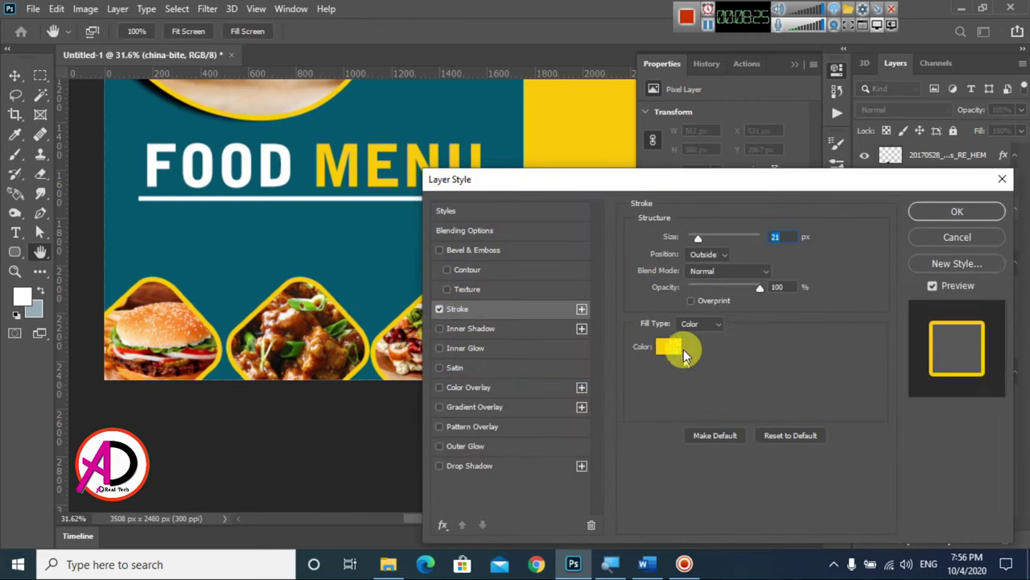
left_click(672, 346)
left_click(233, 172)
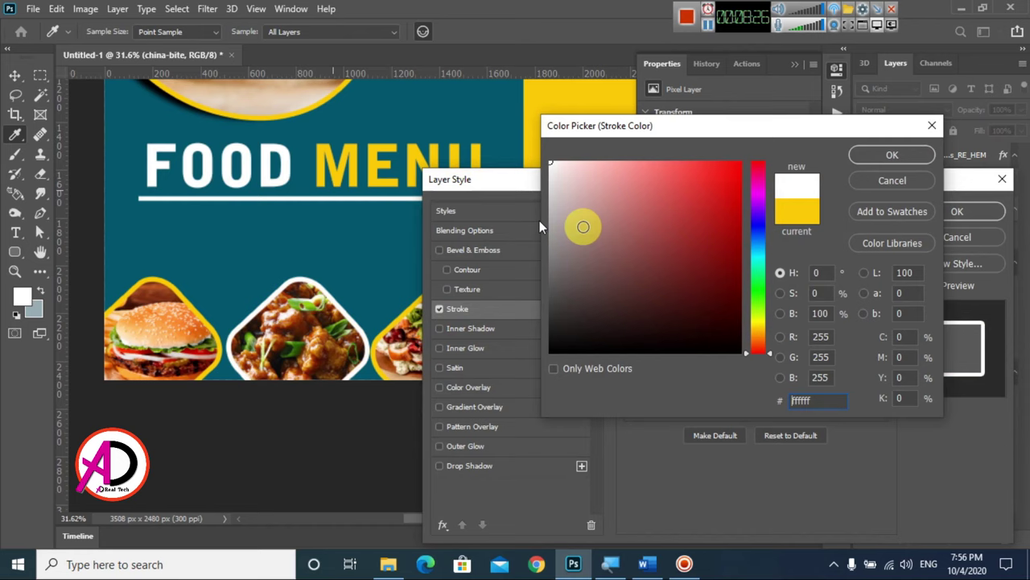
left_click(890, 154)
left_click(957, 211)
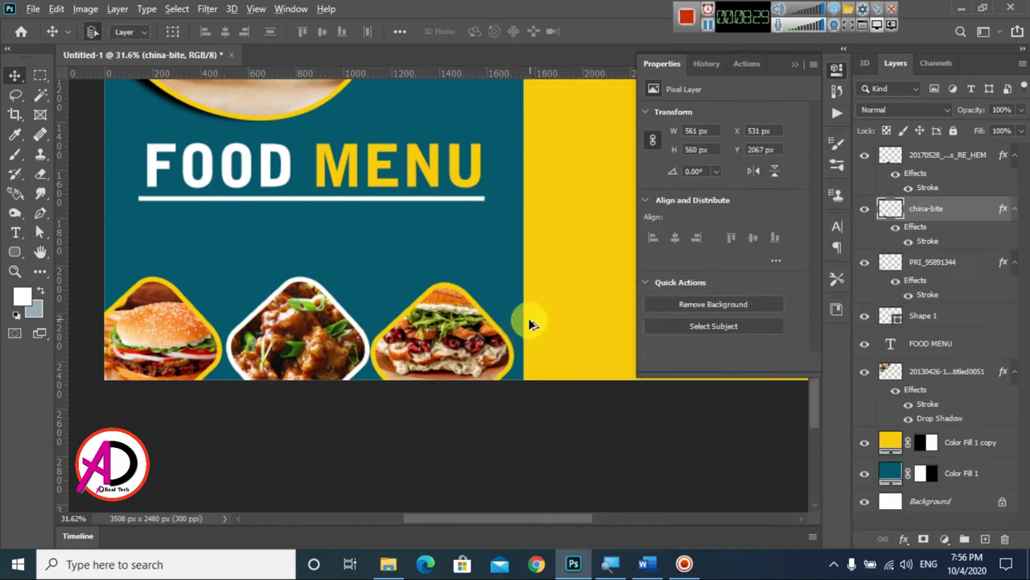
- Nudge the sandwich and chicken images slightly into place in the bottom row
scroll(491, 357, "up", 3)
scroll(446, 396, "up", 2)
left_click_drag(446, 395, 578, 141)
left_click(449, 288)
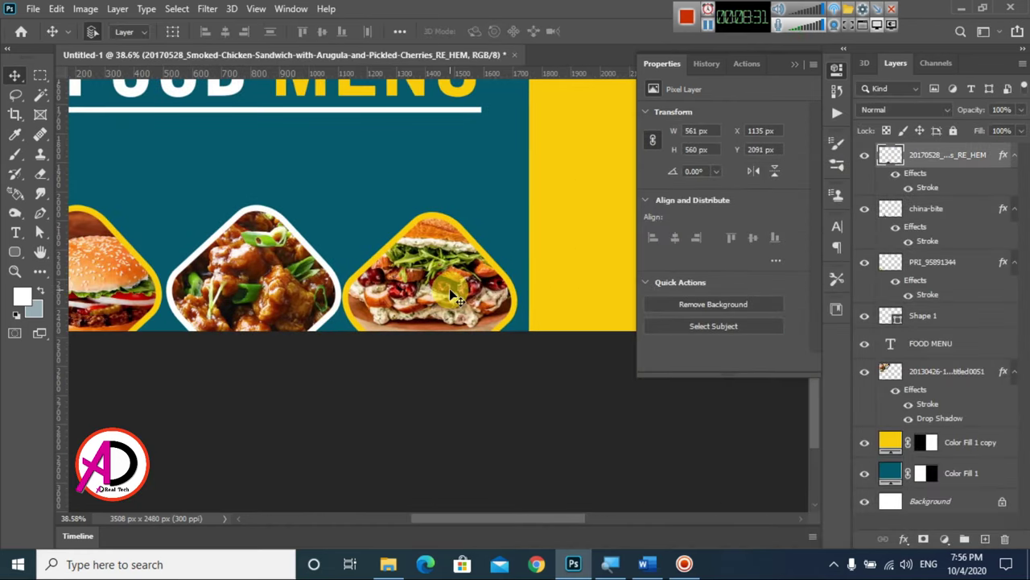
left_click_drag(446, 301, 456, 312)
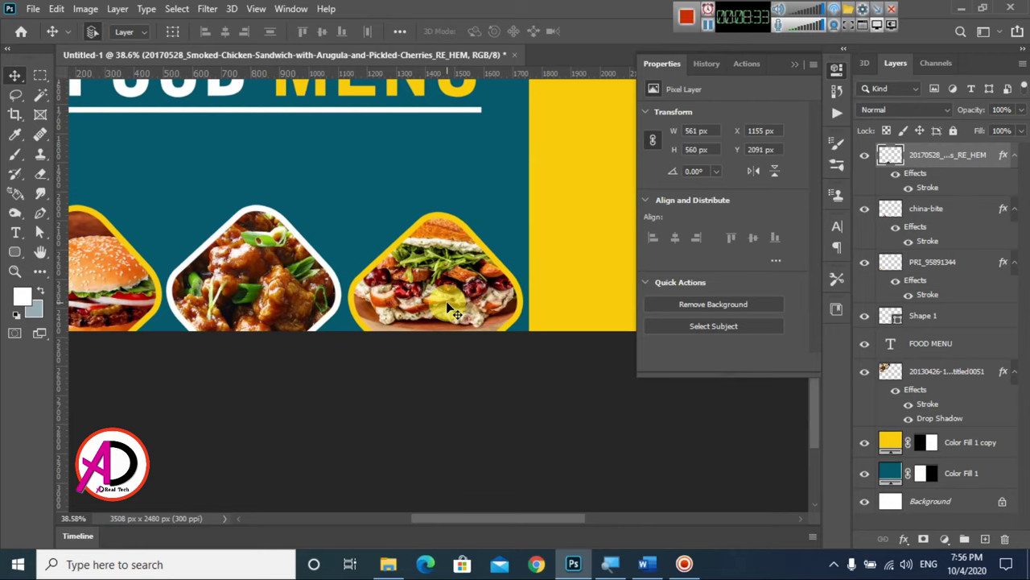
left_click_drag(242, 310, 334, 318)
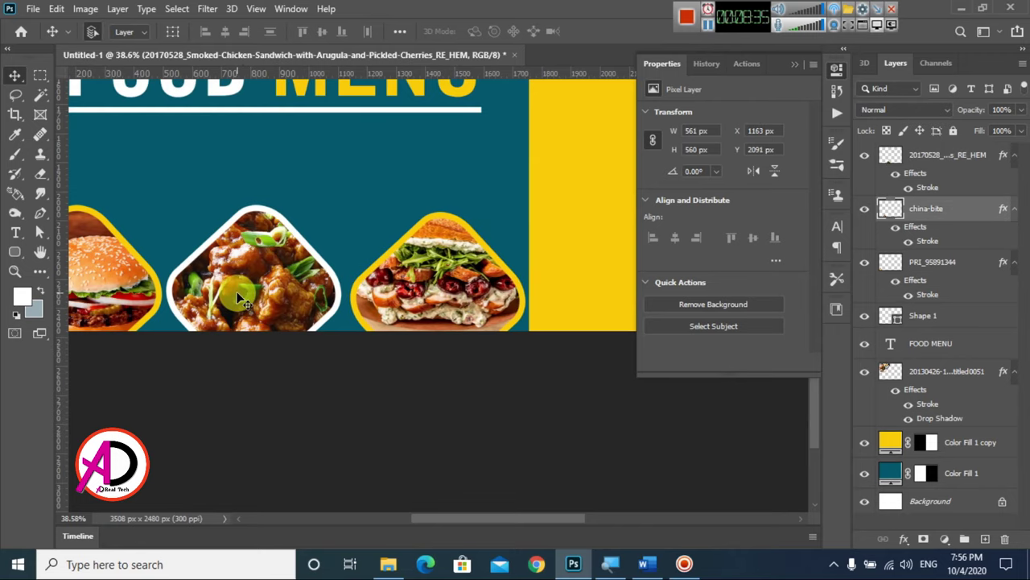
- Show the rulers and scroll around the flyer to check the layout
scroll(342, 330, "down", 2)
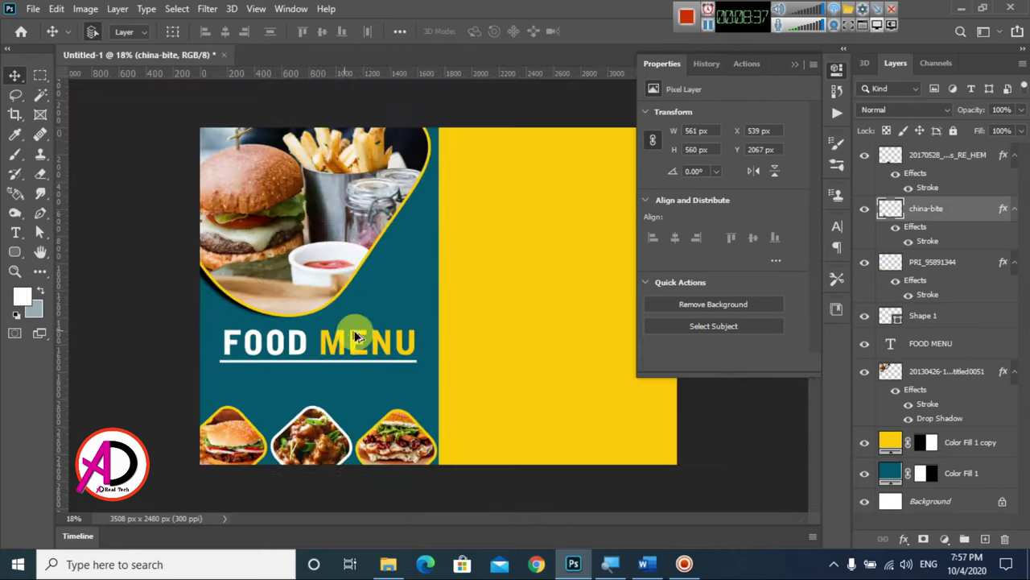
scroll(346, 334, "down", 3)
scroll(434, 363, "up", 2)
key("ctrl+r")
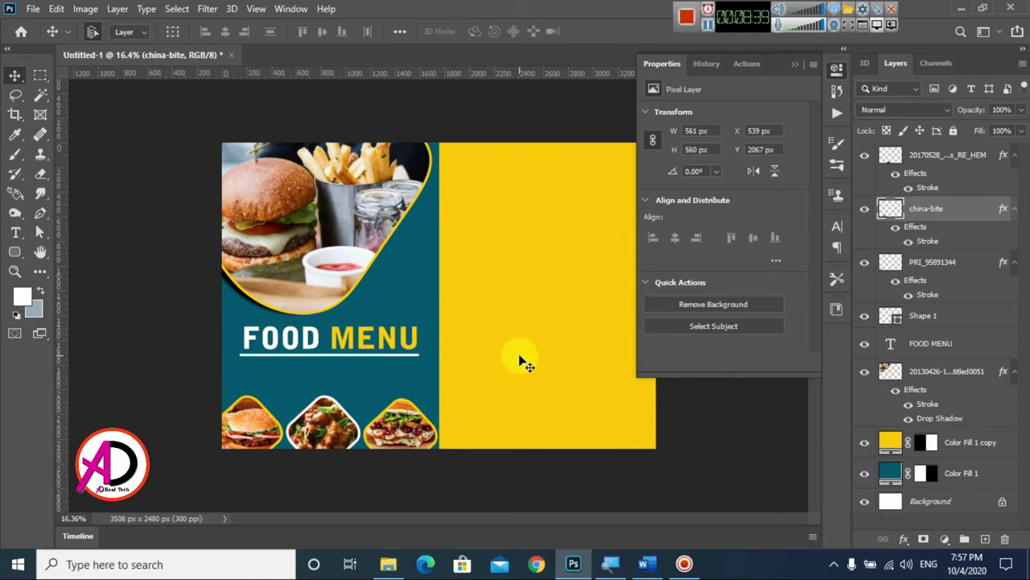
scroll(520, 357, "up", 1)
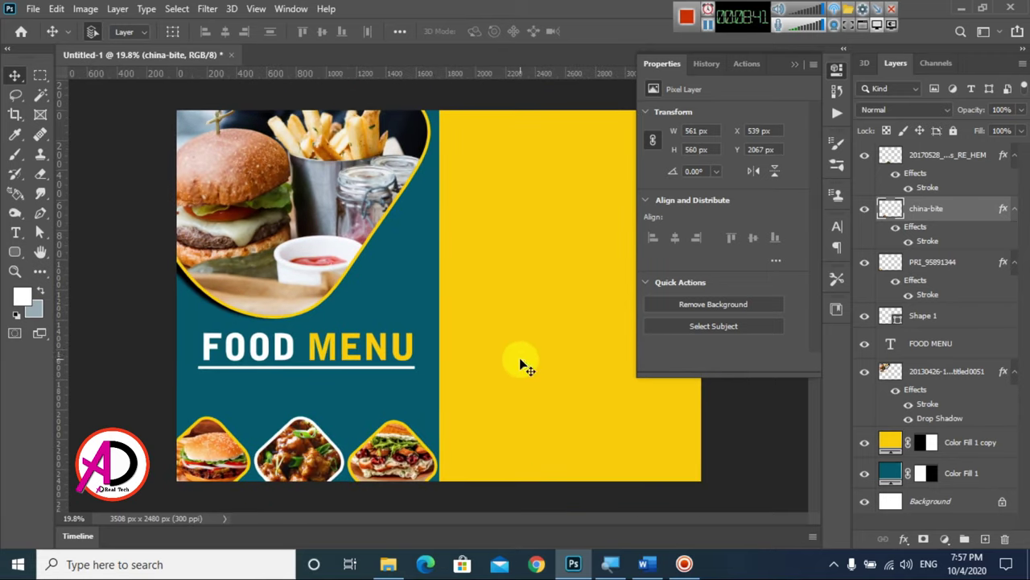
scroll(419, 363, "up", 1)
scroll(378, 387, "up", 1)
scroll(414, 326, "down", 1)
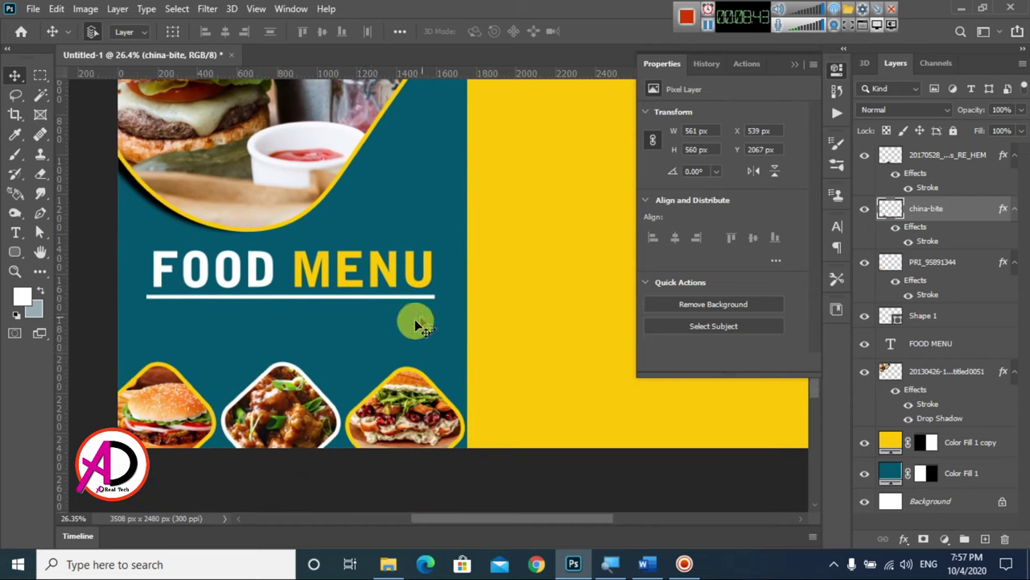
scroll(361, 347, "up", 1)
- Add an all-caps 'restaurant' name text line below FOOD MENU and commit it
left_click(13, 234)
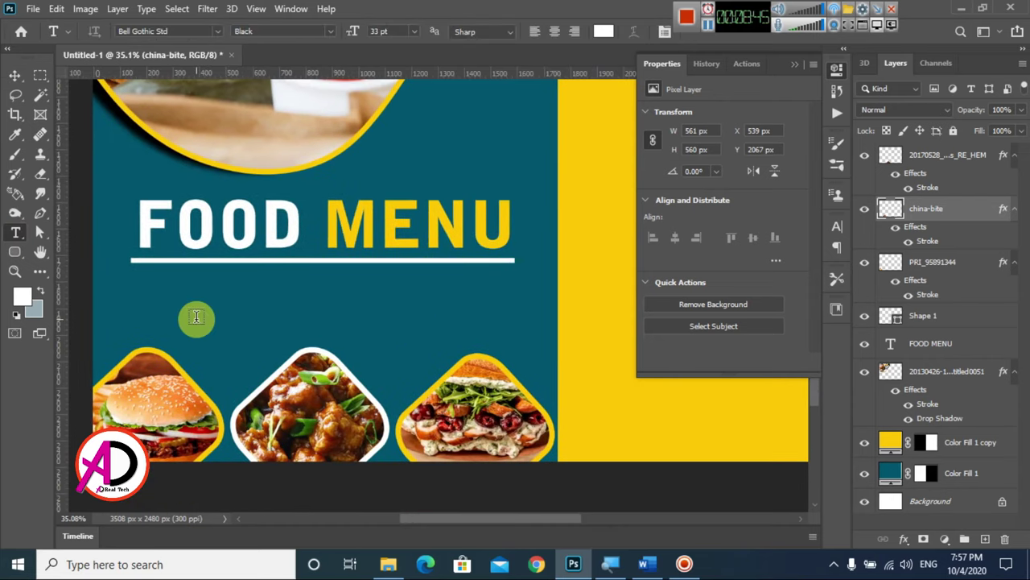
left_click(195, 317)
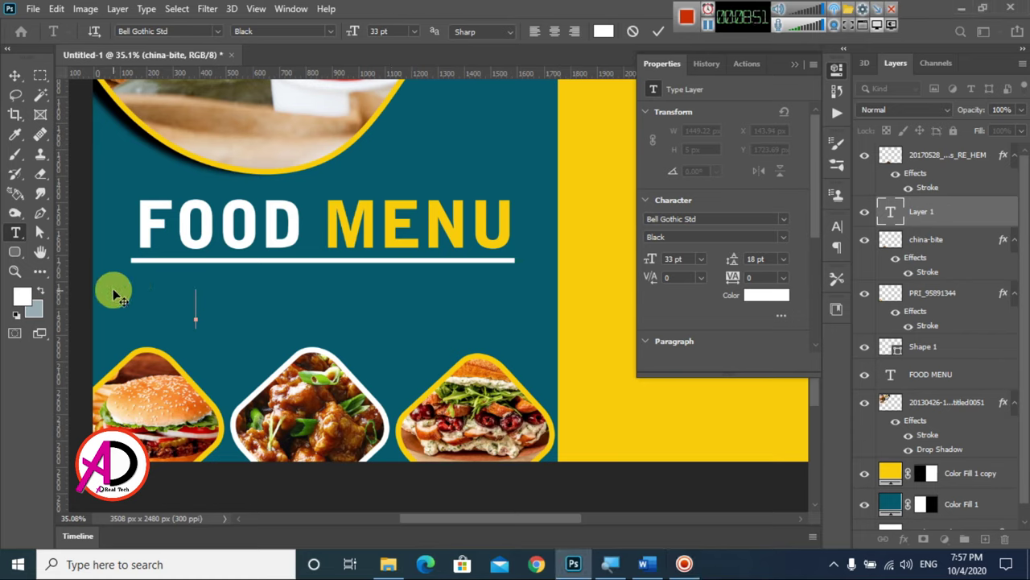
type("restaurant")
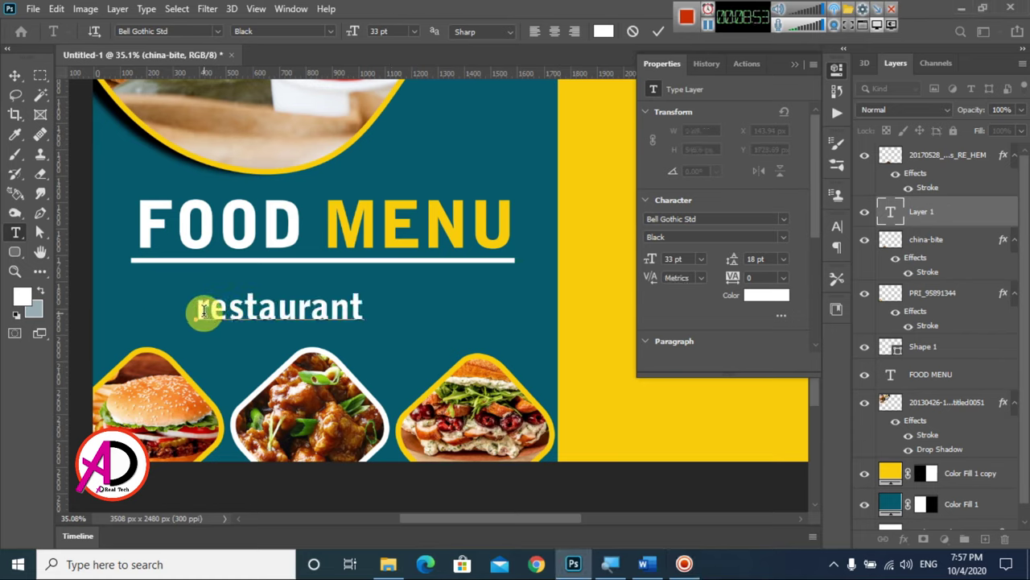
left_click_drag(246, 308, 376, 304)
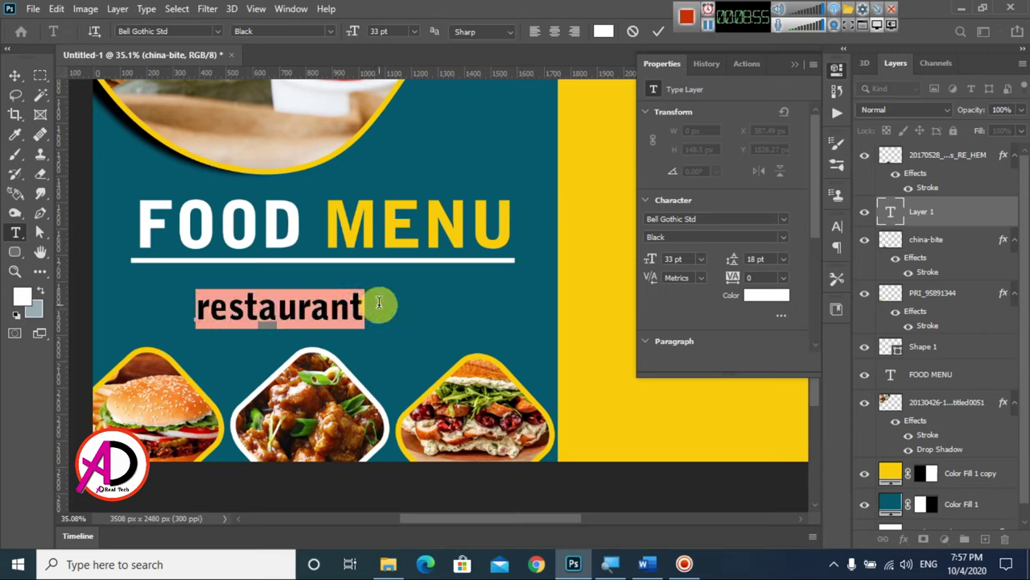
left_click(838, 228)
left_click(711, 330)
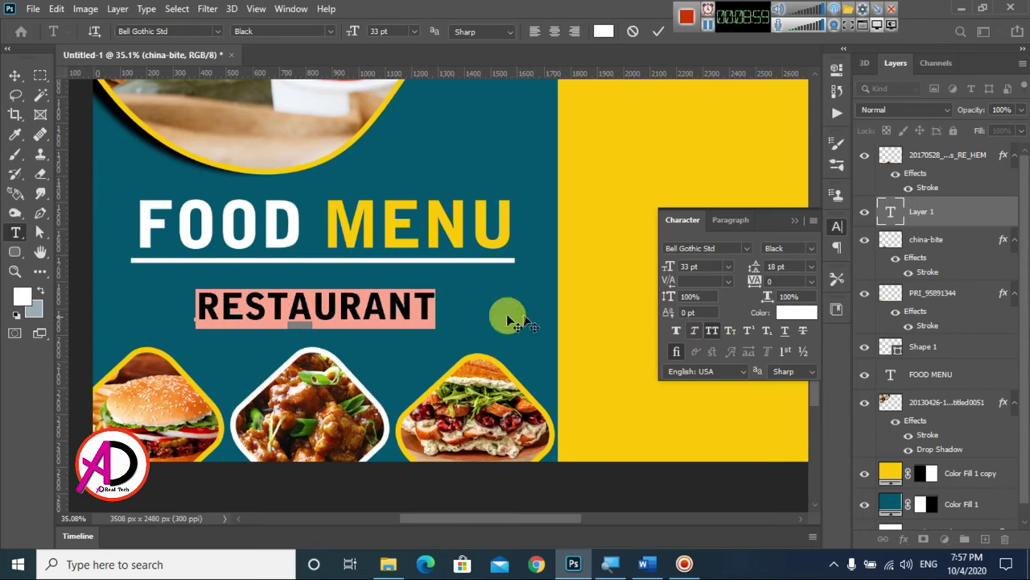
left_click(14, 74)
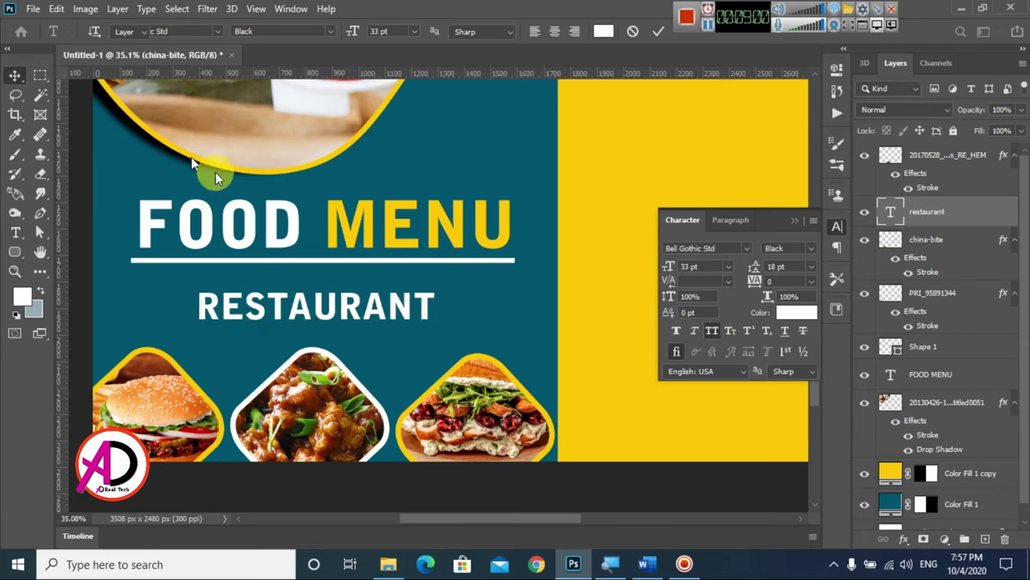
left_click(712, 331)
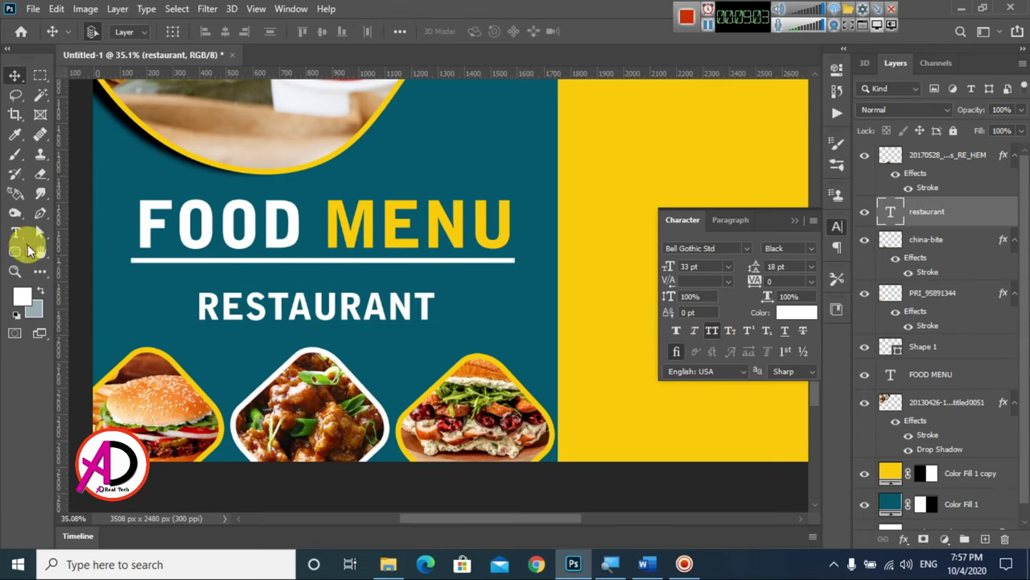
left_click(19, 233)
left_click(430, 308)
type("NAME")
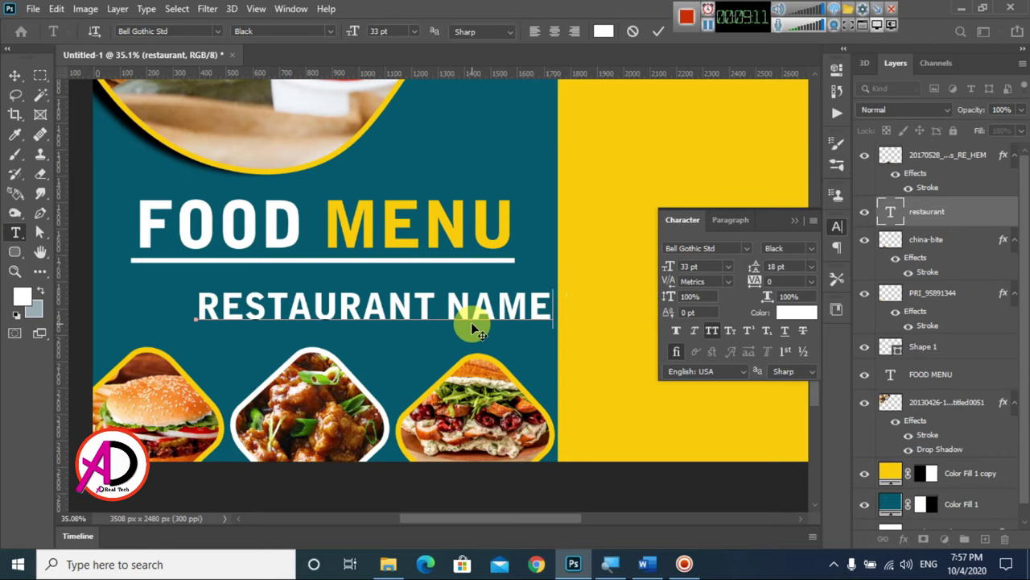
key("ctrl+Return")
- Shrink RESTAURANT NAME and centre it just under the FOOD MENU line
key("v")
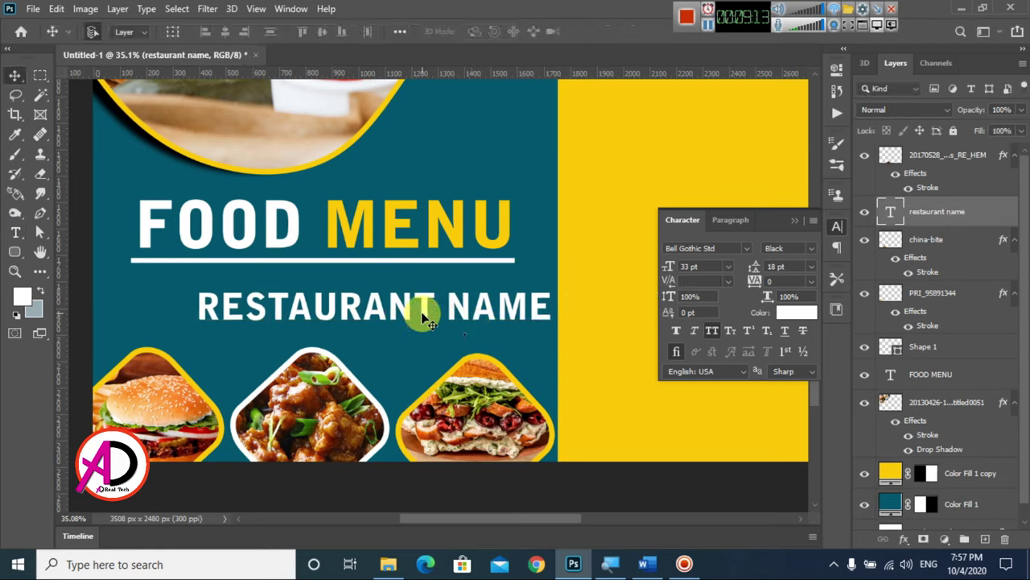
left_click_drag(422, 315, 372, 302)
key("ctrl+t")
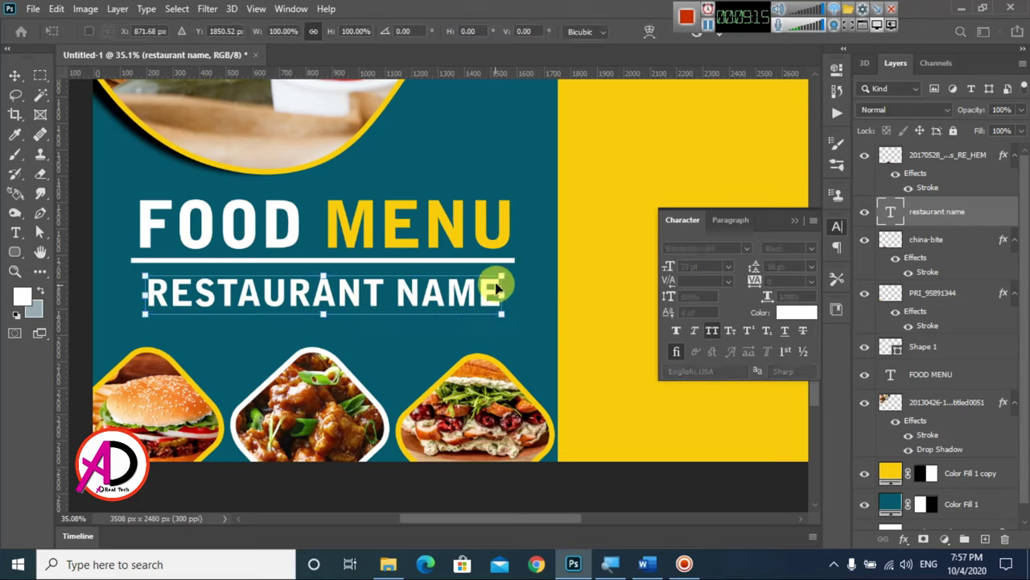
left_click_drag(501, 276, 455, 282)
left_click_drag(395, 305, 423, 295)
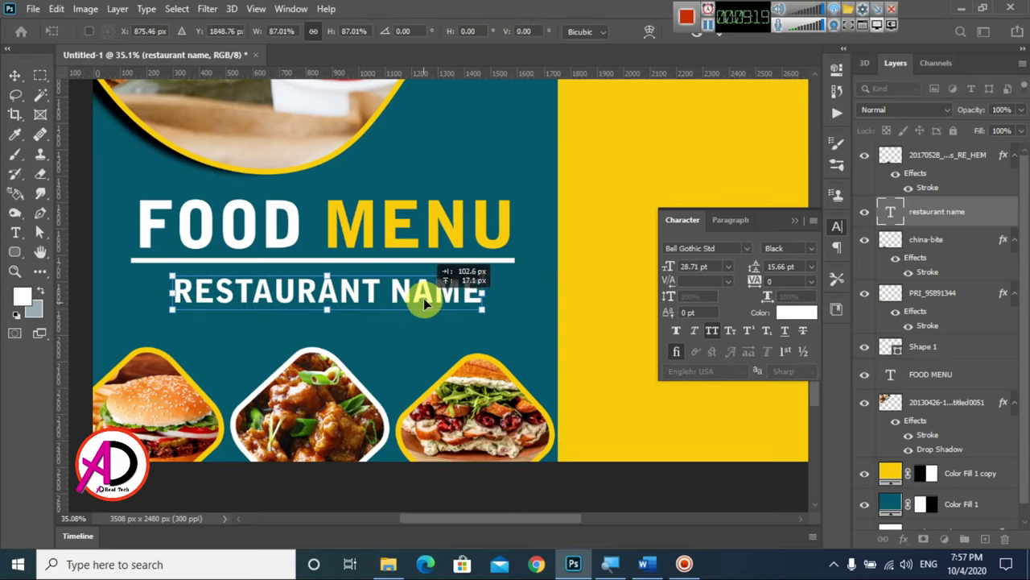
key("Return")
scroll(425, 312, "down", 2)
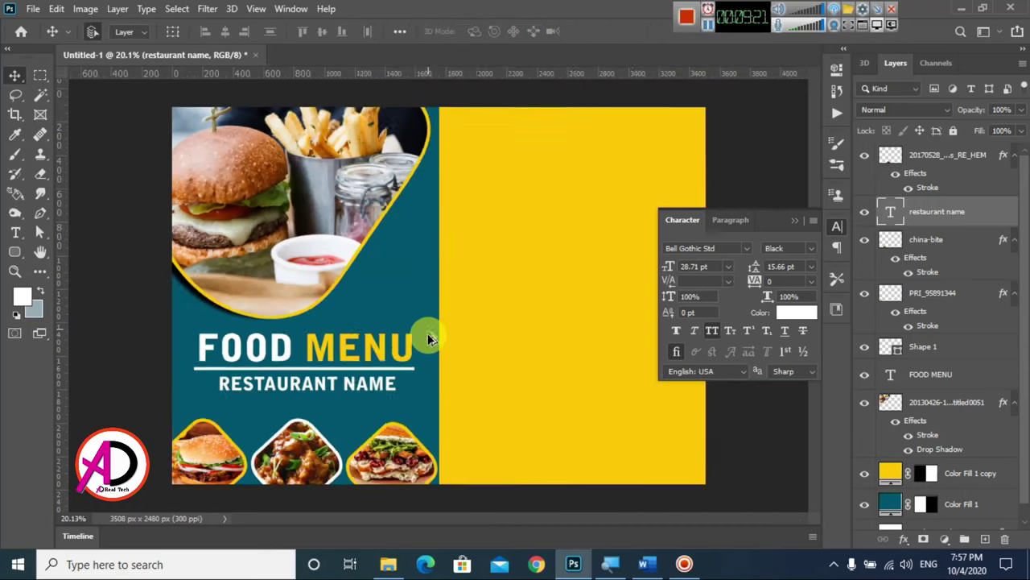
scroll(428, 333, "down", 2)
scroll(429, 373, "up", 1)
scroll(462, 320, "up", 2)
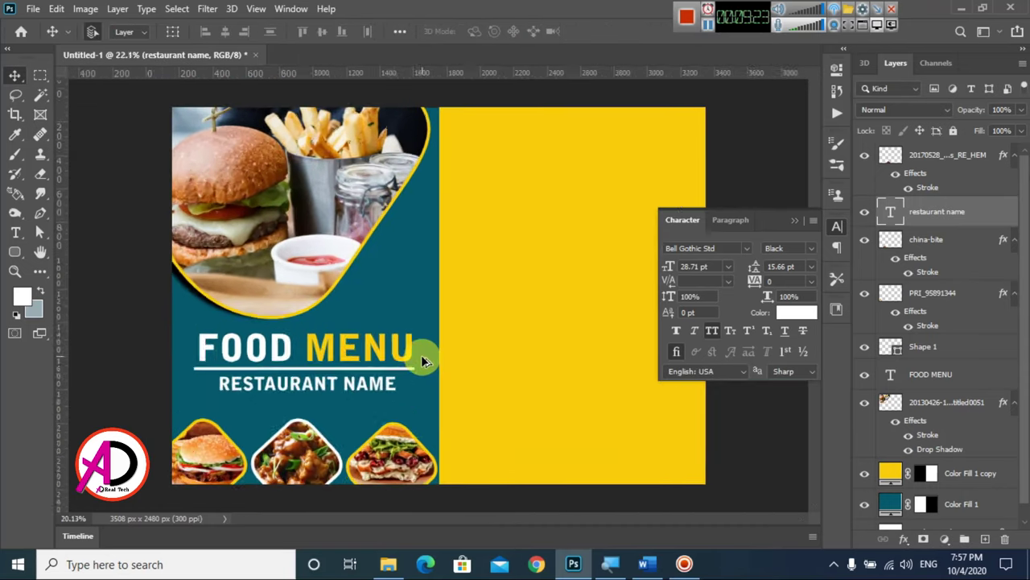
scroll(421, 351, "down", 1)
scroll(408, 378, "up", 1)
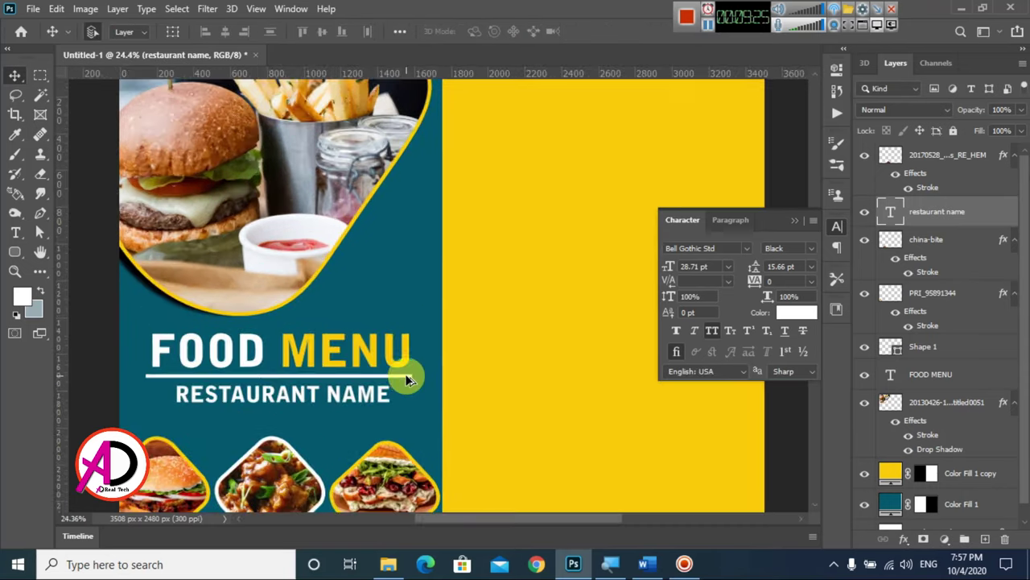
scroll(402, 383, "up", 1)
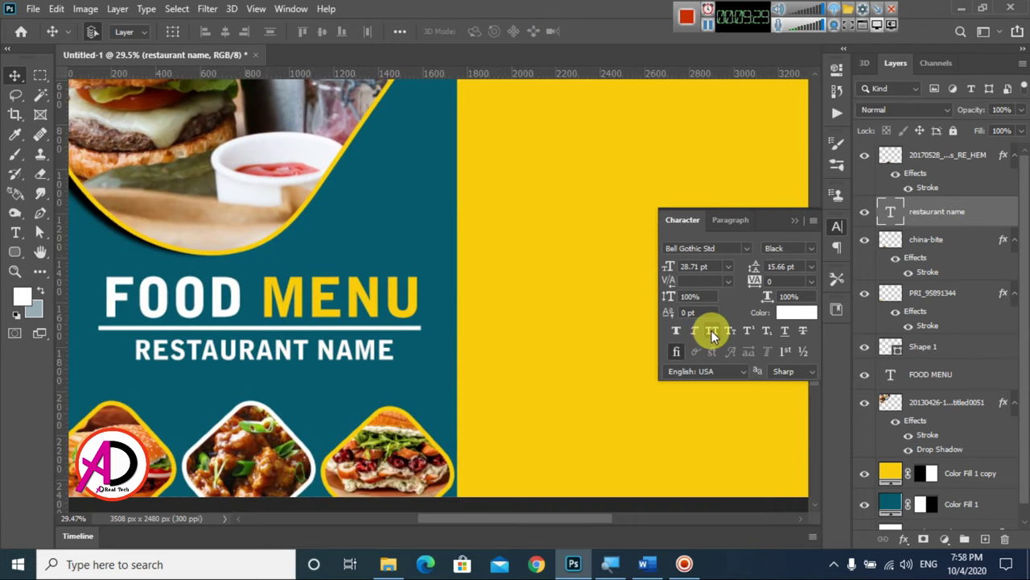
- Switch the RESTAURANT NAME font style to Bell Gothic Std Bold and commit it
left_click(17, 234)
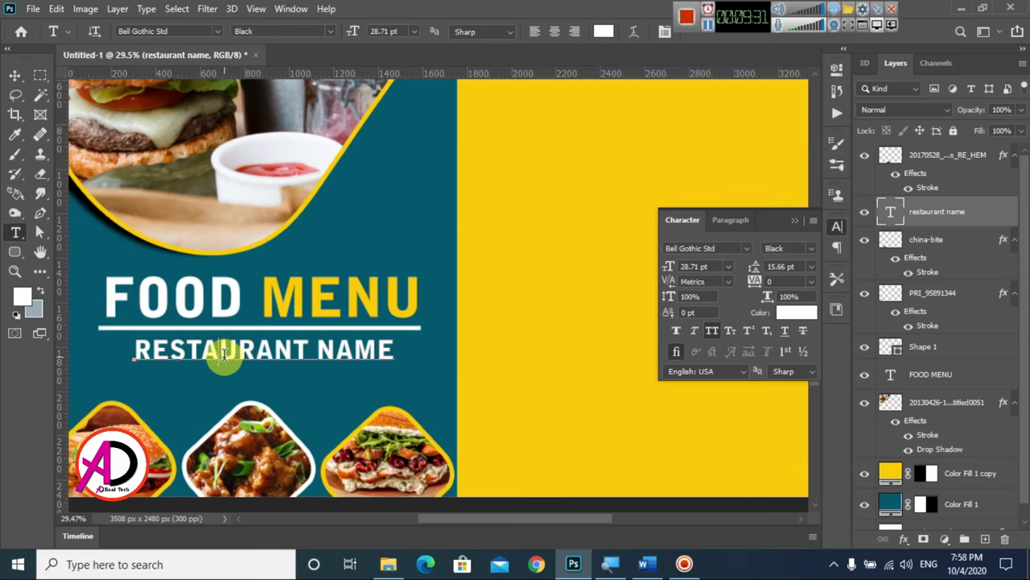
triple_click(224, 353)
left_click(305, 31)
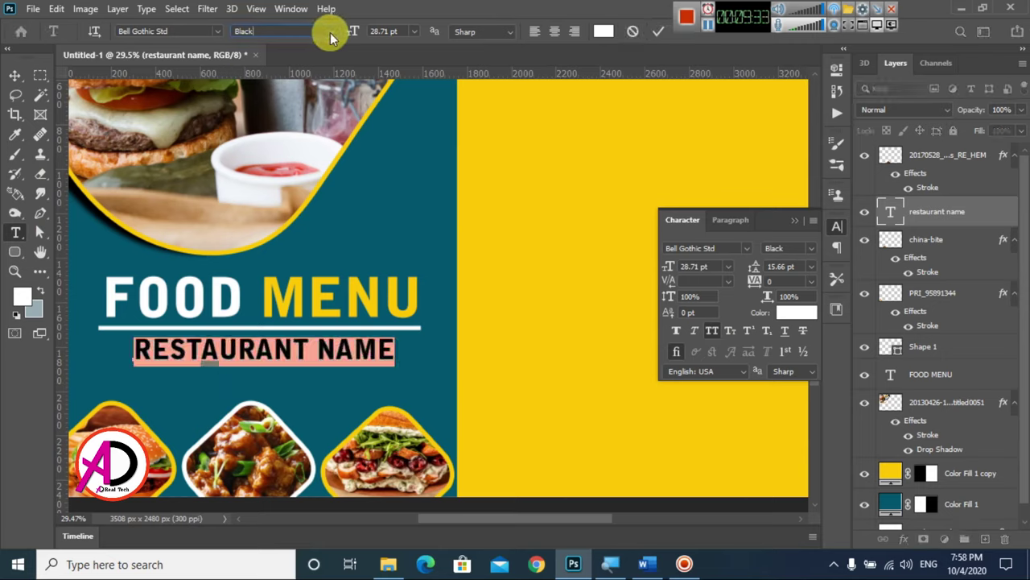
left_click(282, 50)
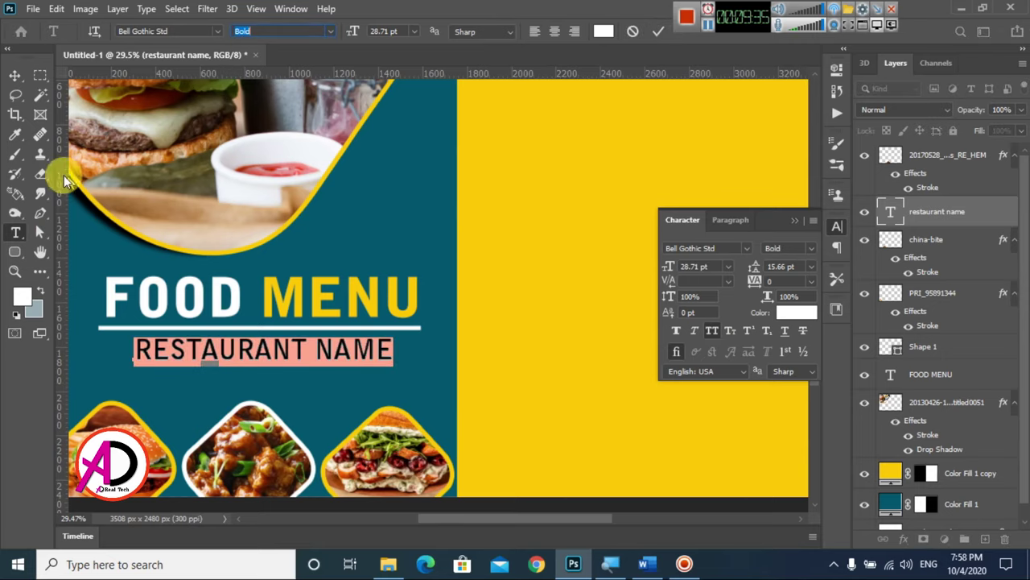
left_click(14, 74)
key("ctrl+minus")
key("ctrl+minus")
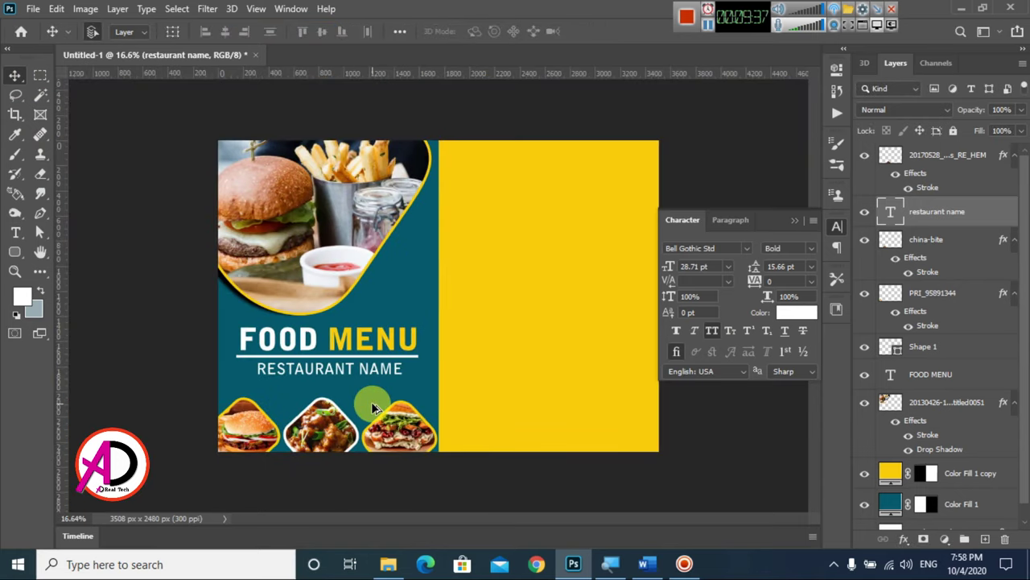
scroll(371, 406, "up", 2)
scroll(375, 409, "up", 2)
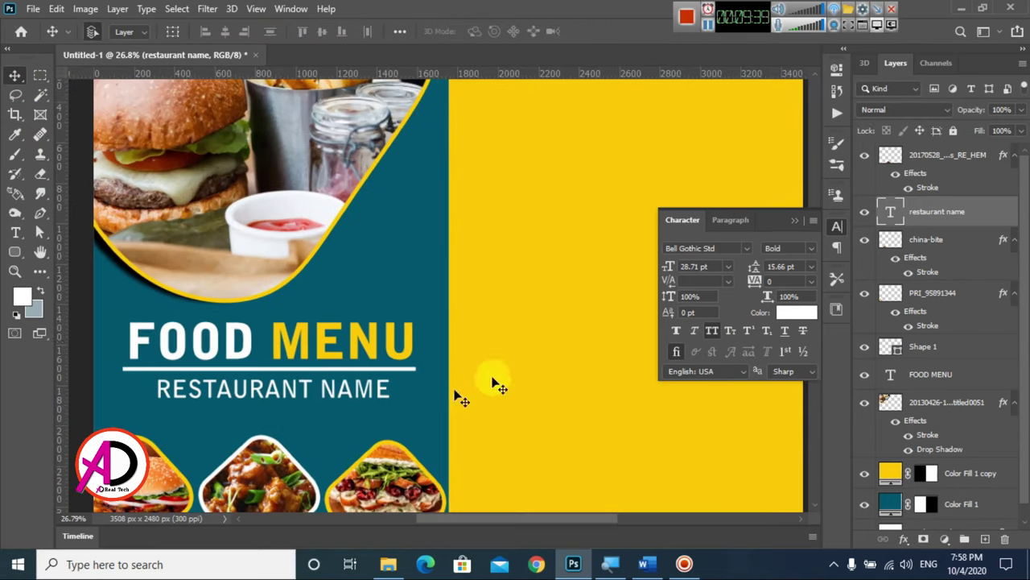
mouse_move(603, 362)
left_mouse_down()
mouse_move(312, 468)
mouse_move(351, 418)
left_mouse_up()
key("ctrl+r")
- Duplicate the FOOD MENU title onto the top of the yellow half
left_click(161, 413)
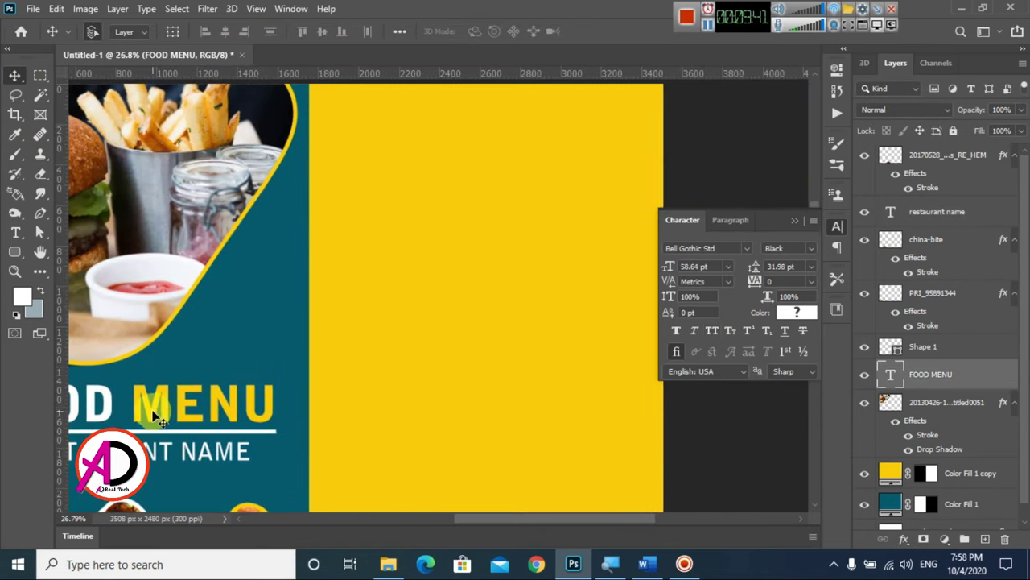
double_click(155, 417)
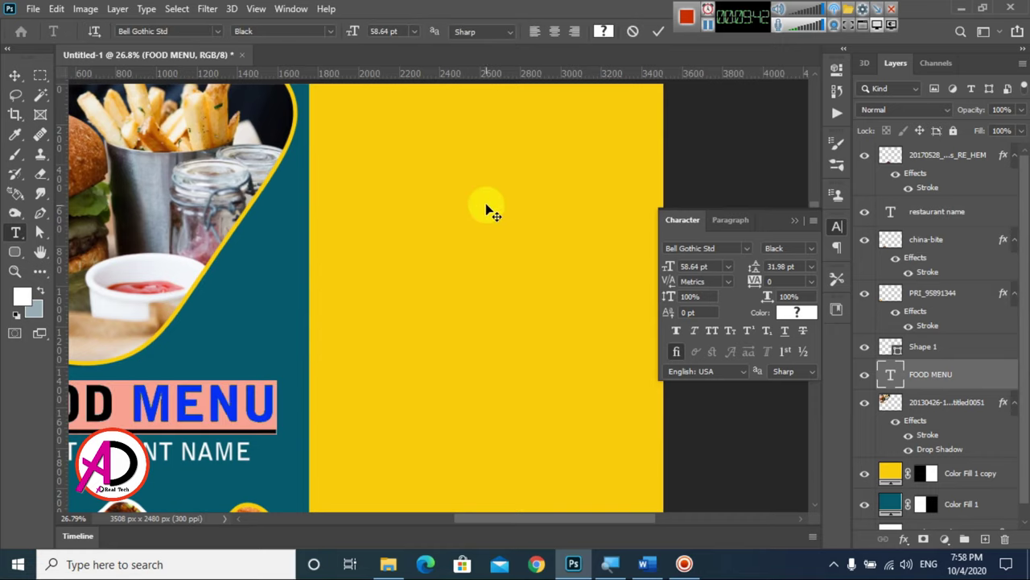
left_click(16, 76)
left_click_drag(138, 411, 501, 131)
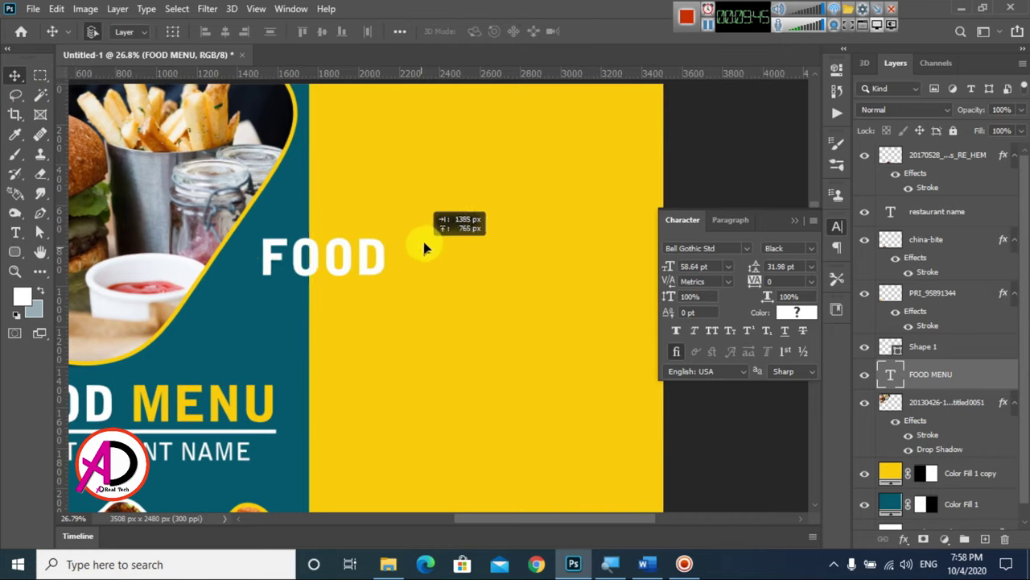
left_click_drag(475, 223, 451, 320)
key("ctrl+r")
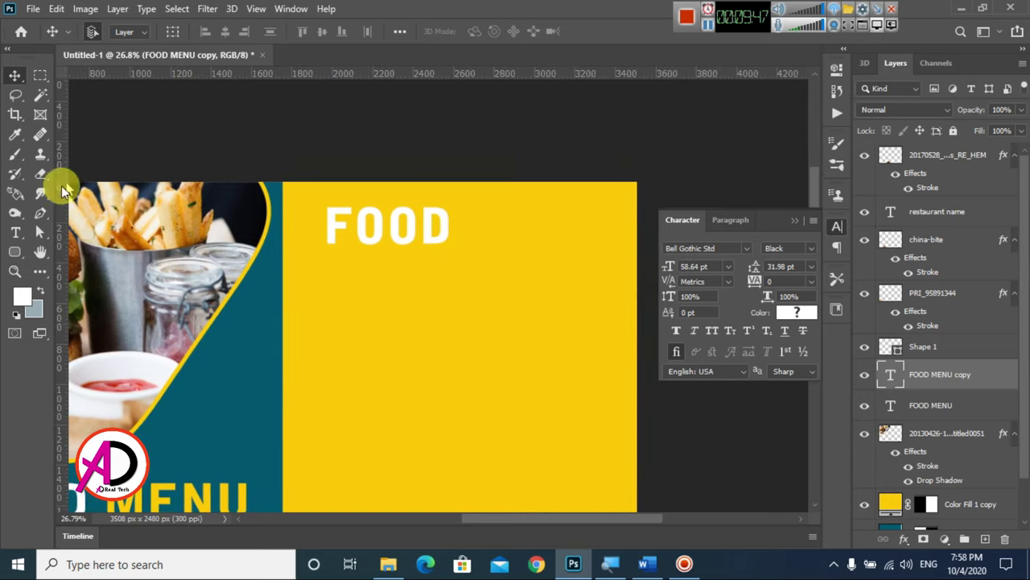
- Change the copied heading's text colour to black
left_click(15, 233)
double_click(416, 235)
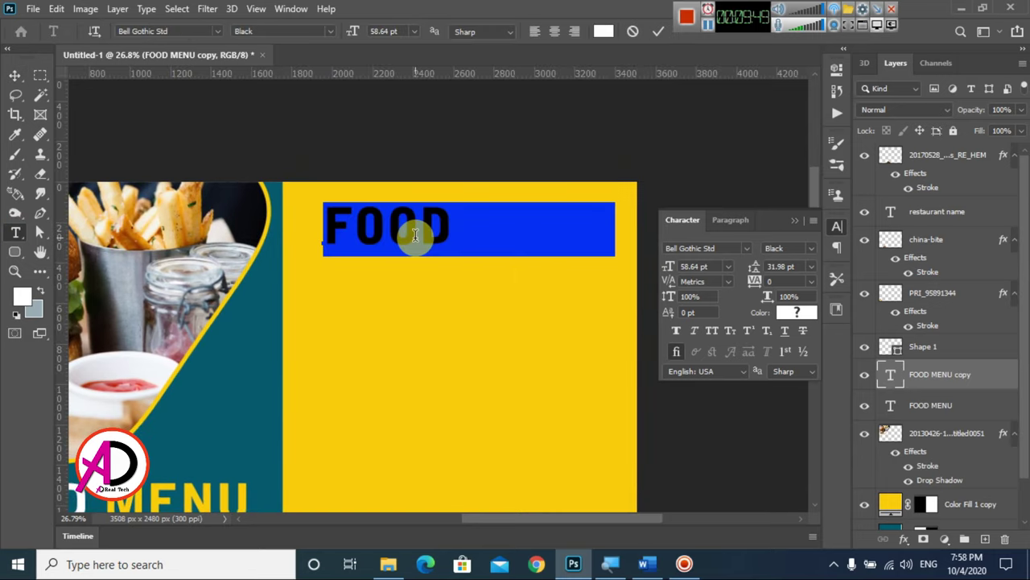
left_click(789, 318)
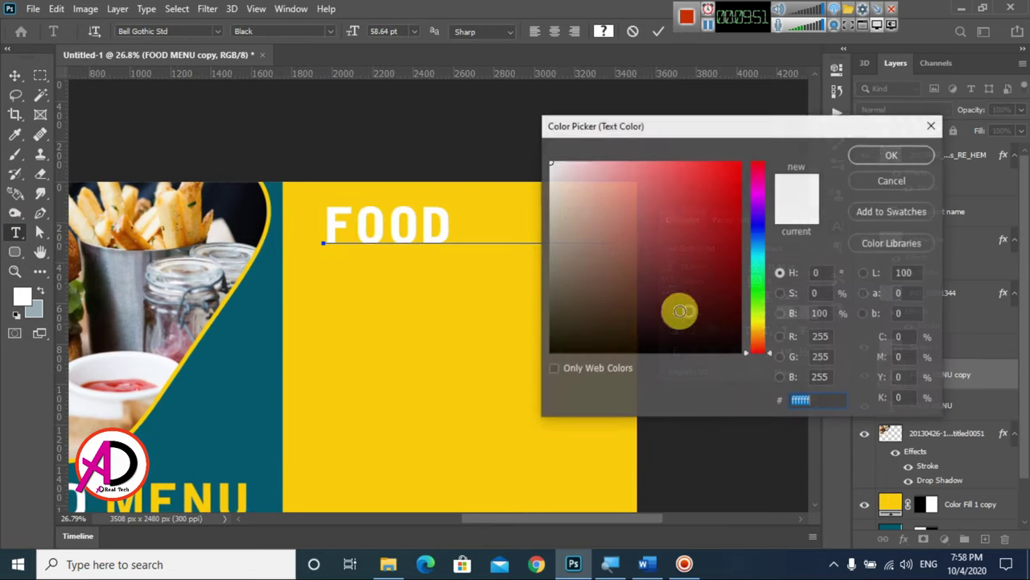
left_click(550, 350)
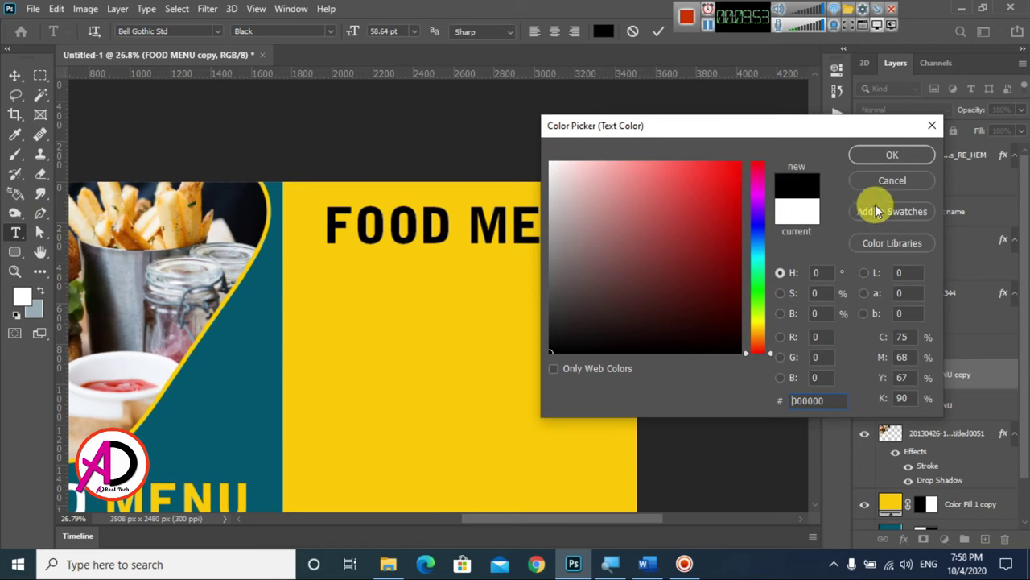
left_click(883, 155)
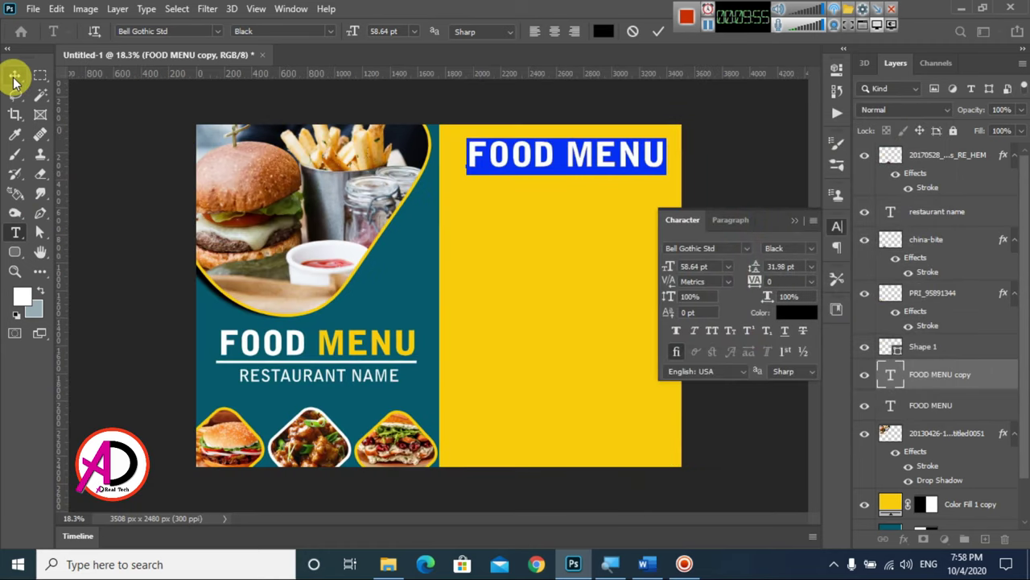
left_click(13, 80)
- Select the copied heading and begin retyping it as MENU ITEM
double_click(556, 157)
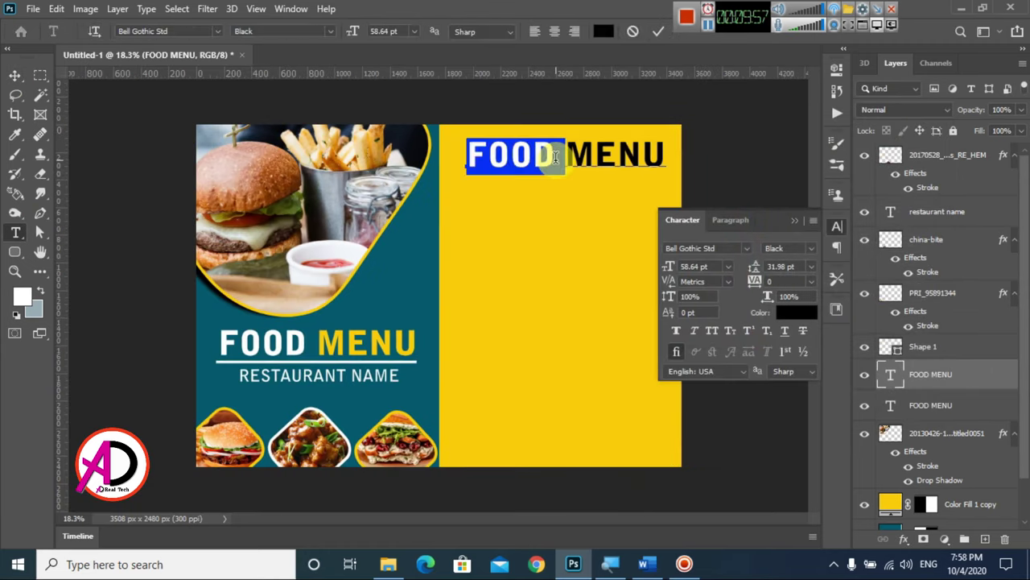
type("m")
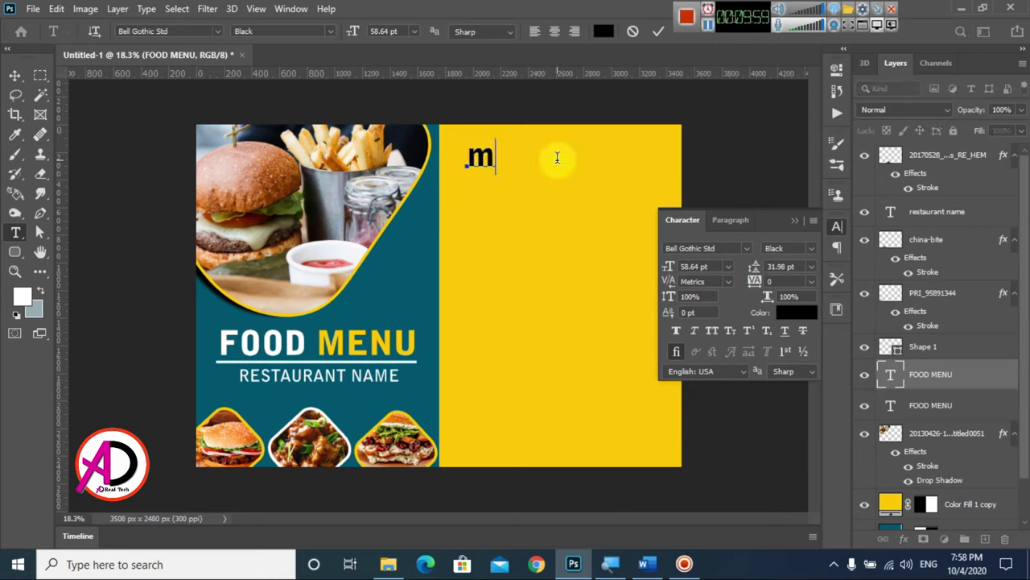
scroll(368, 290, "up", 3)
- Commit the MENU ITEM heading text and nudge it slightly lower
left_click(26, 81)
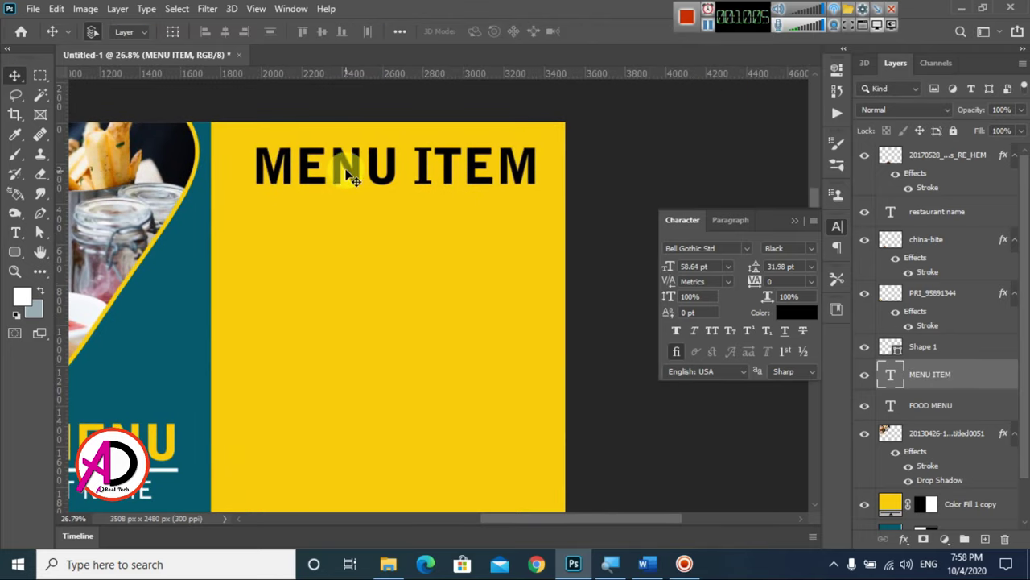
scroll(426, 224, "down", 2)
scroll(425, 225, "up", 1)
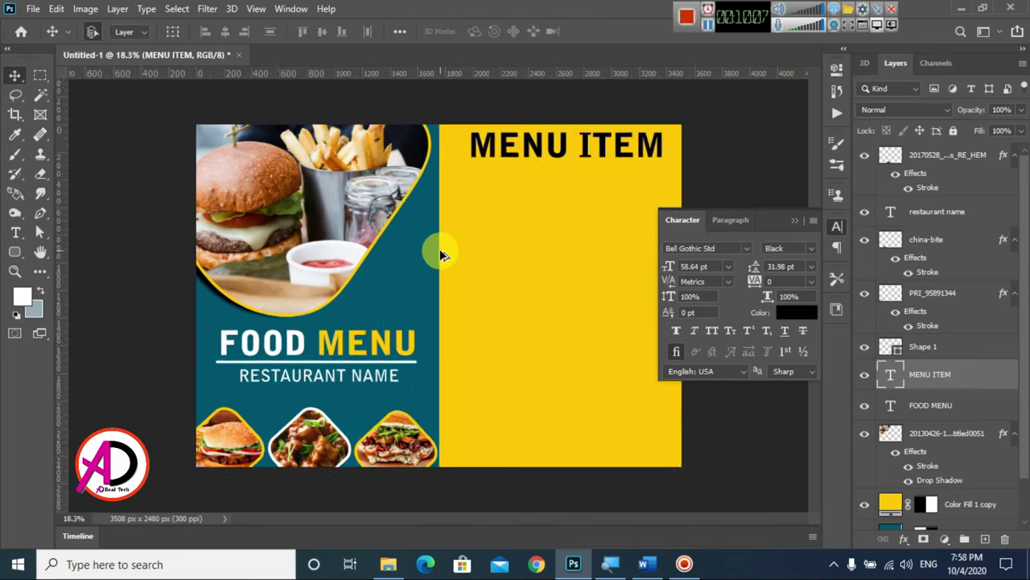
scroll(444, 249, "up", 1)
left_click_drag(604, 143, 602, 149)
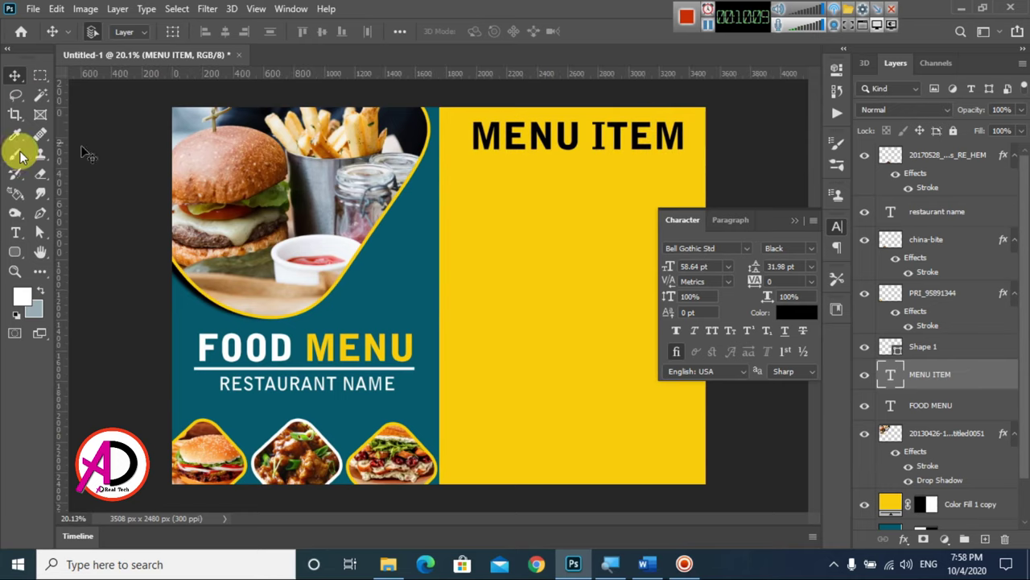
- Set the MENU ITEM heading in the Berliner Regular font
left_click(15, 232)
triple_click(564, 125)
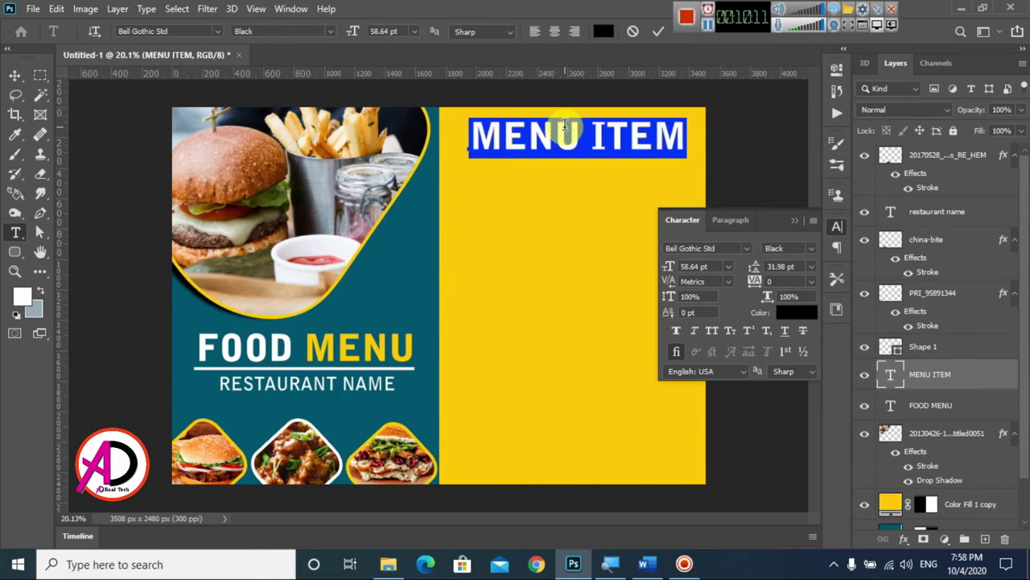
left_click(217, 31)
scroll(299, 330, "down", 3)
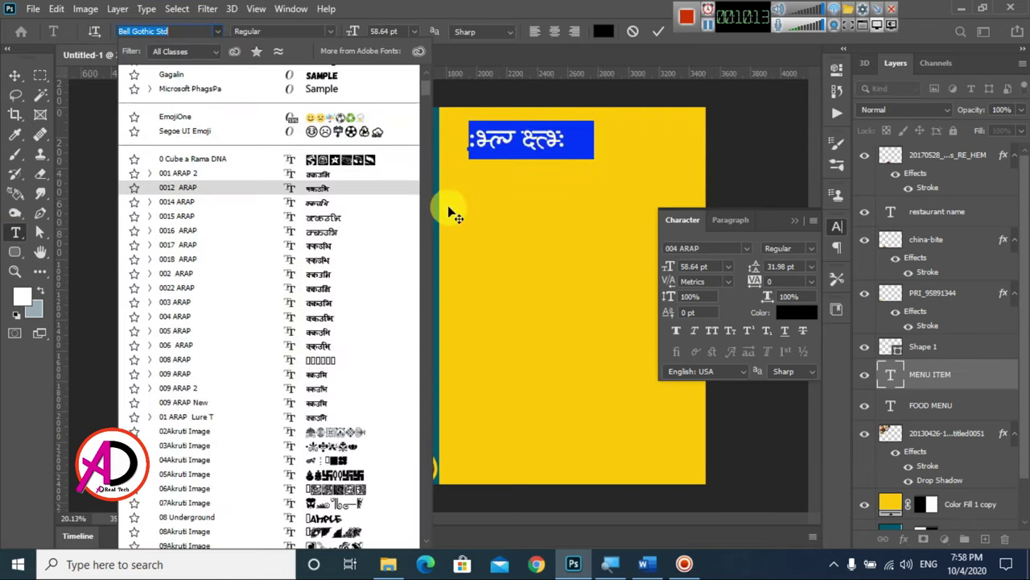
left_click_drag(425, 95, 425, 142)
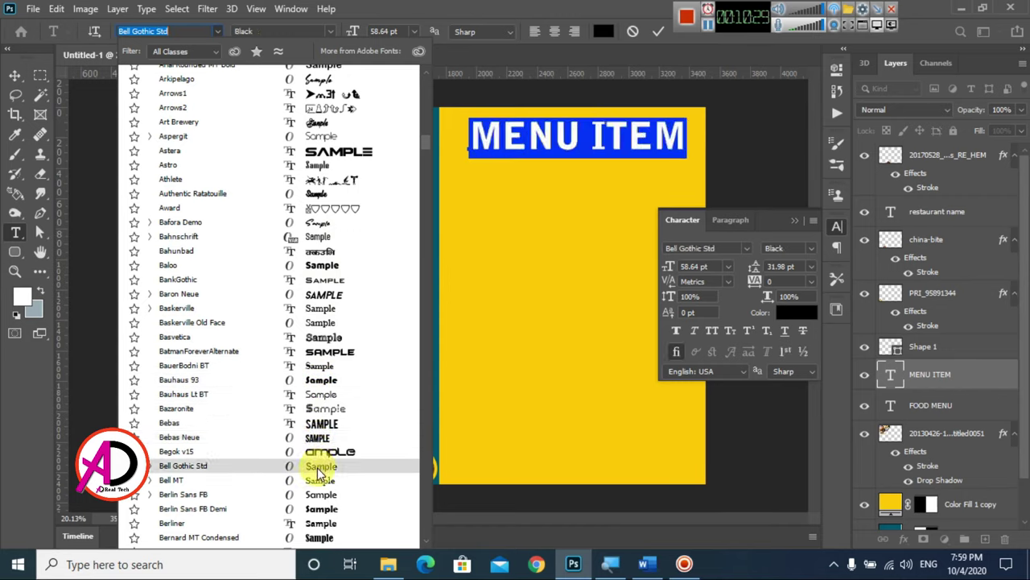
scroll(319, 473, "down", 1)
scroll(322, 451, "down", 3)
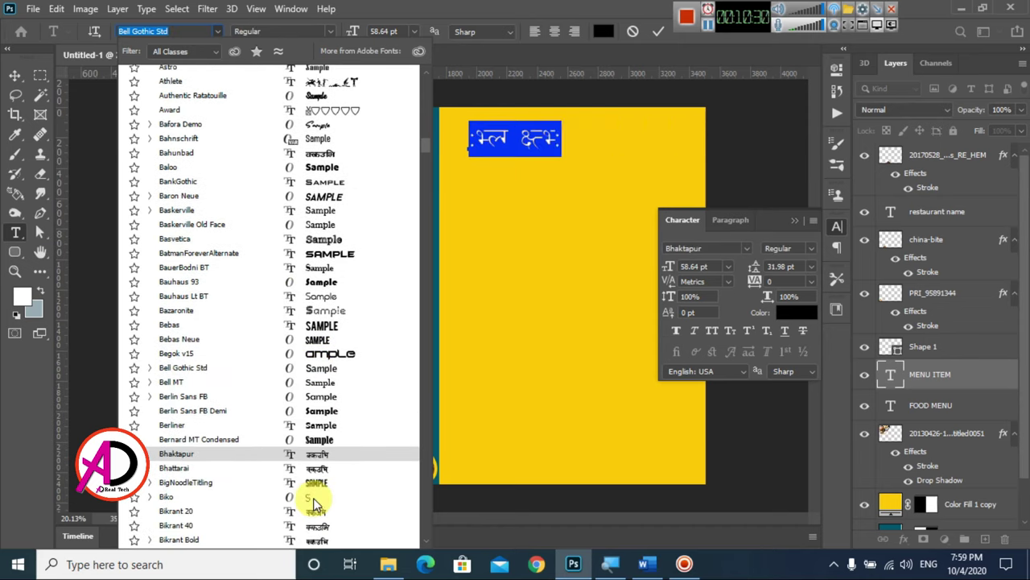
left_click(323, 426)
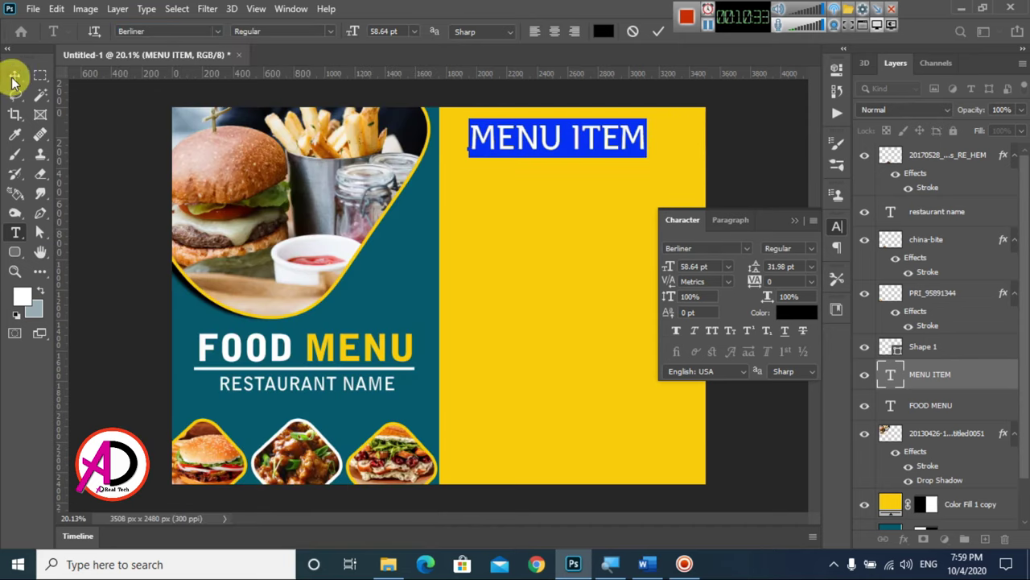
- Move the heading near the top centre of the yellow half and show rulers
left_click(14, 79)
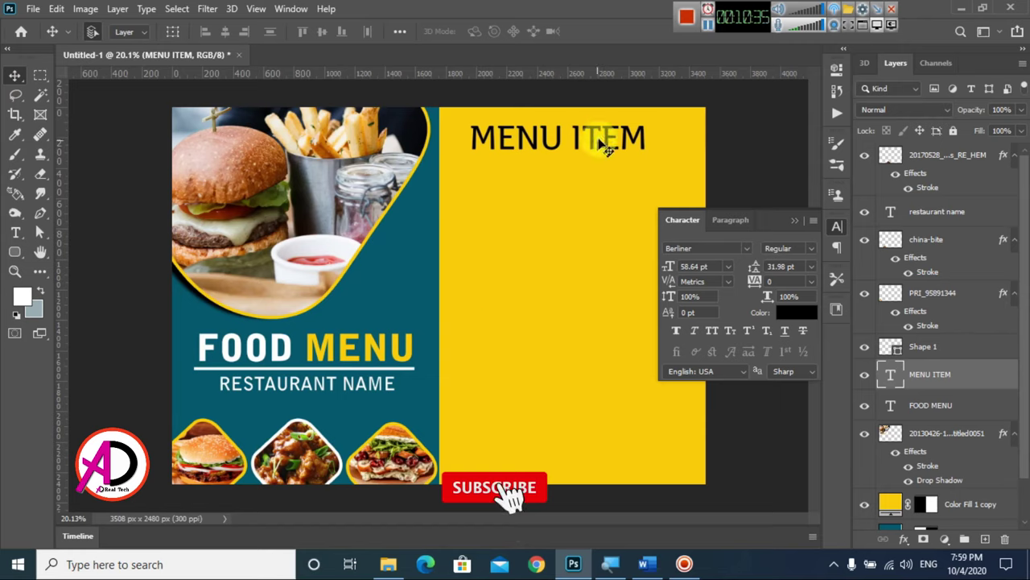
left_click_drag(599, 143, 588, 133)
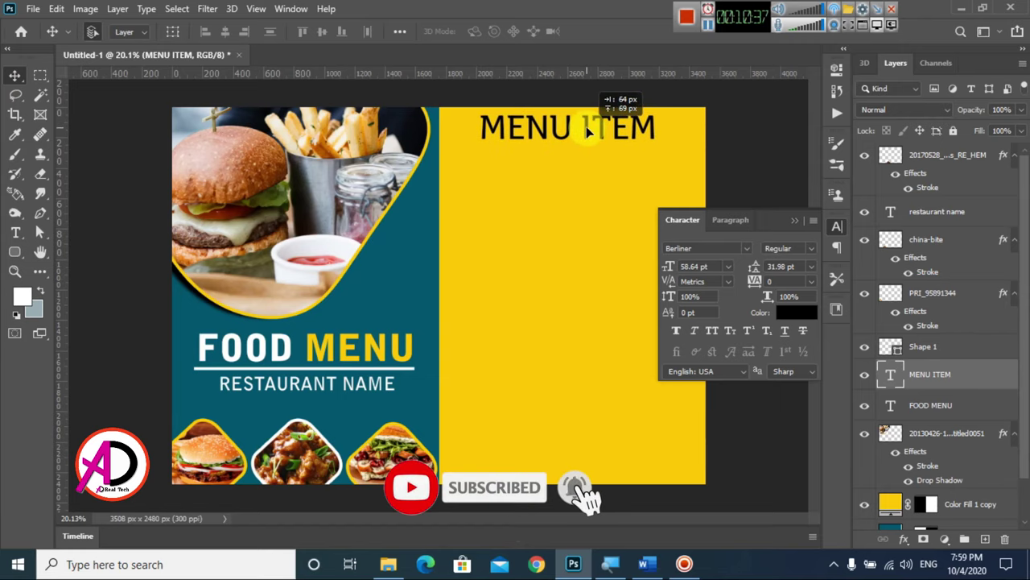
left_click_drag(587, 132, 587, 136)
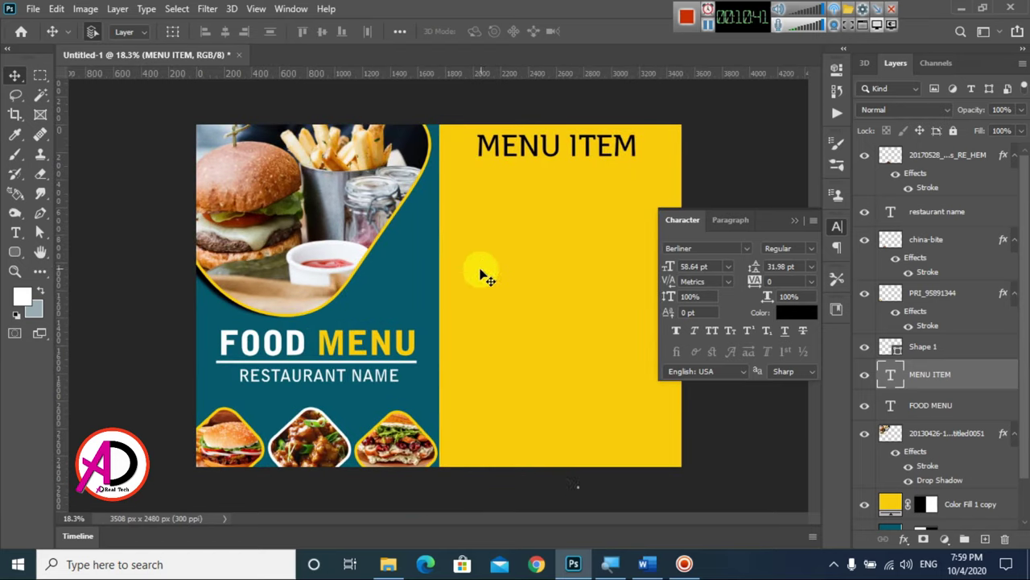
scroll(444, 323, "up", 2)
key("ctrl+r")
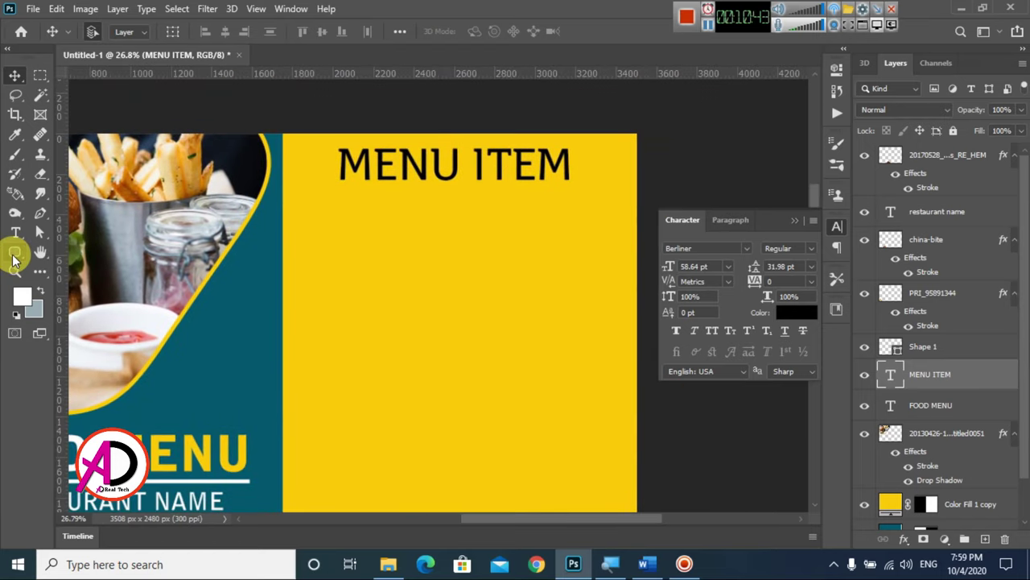
- Draw a white rounded box over MENU ITEM and place its layer below the text
right_click(13, 256)
left_click(72, 266)
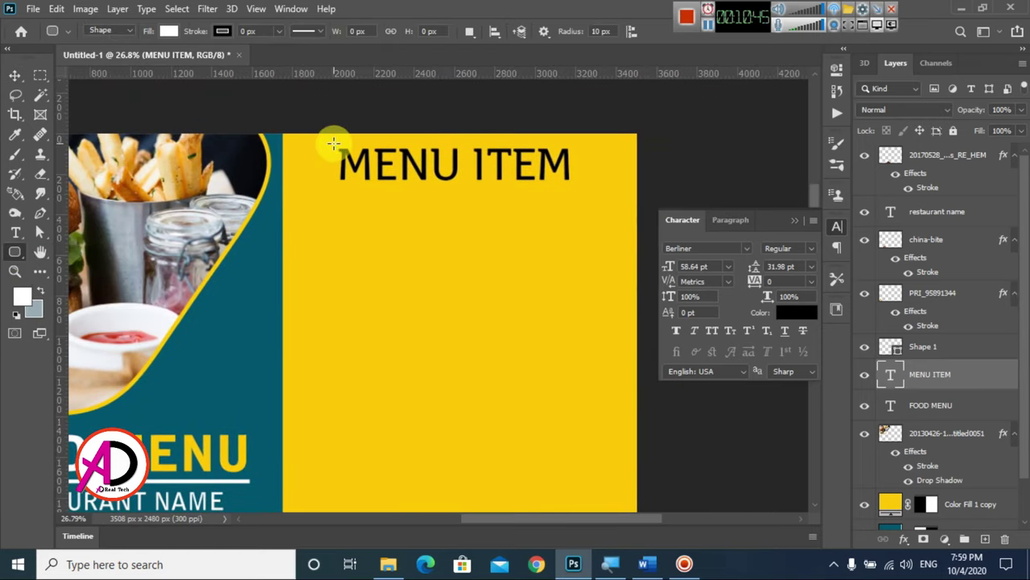
left_click_drag(333, 143, 581, 186)
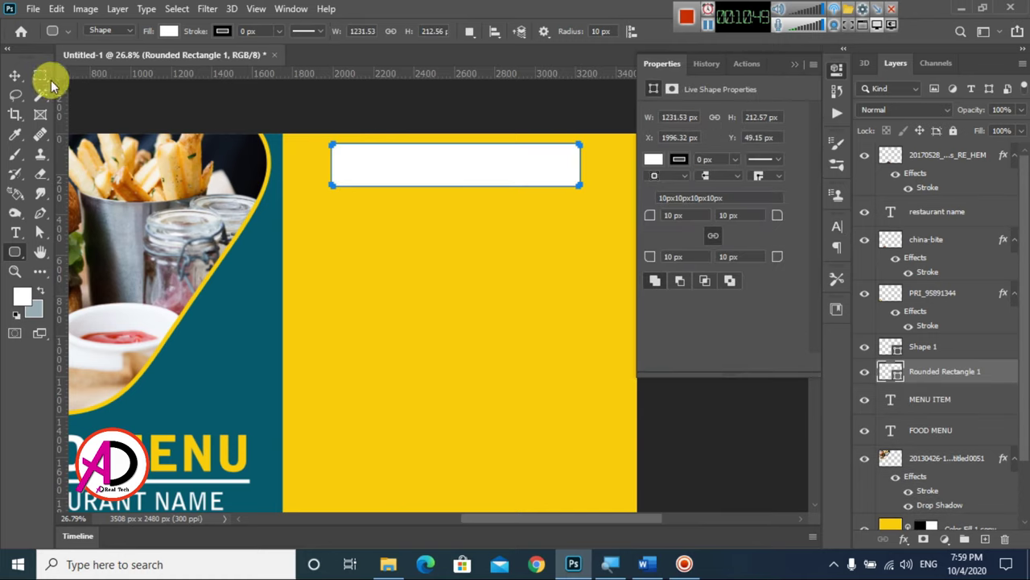
left_click(14, 74)
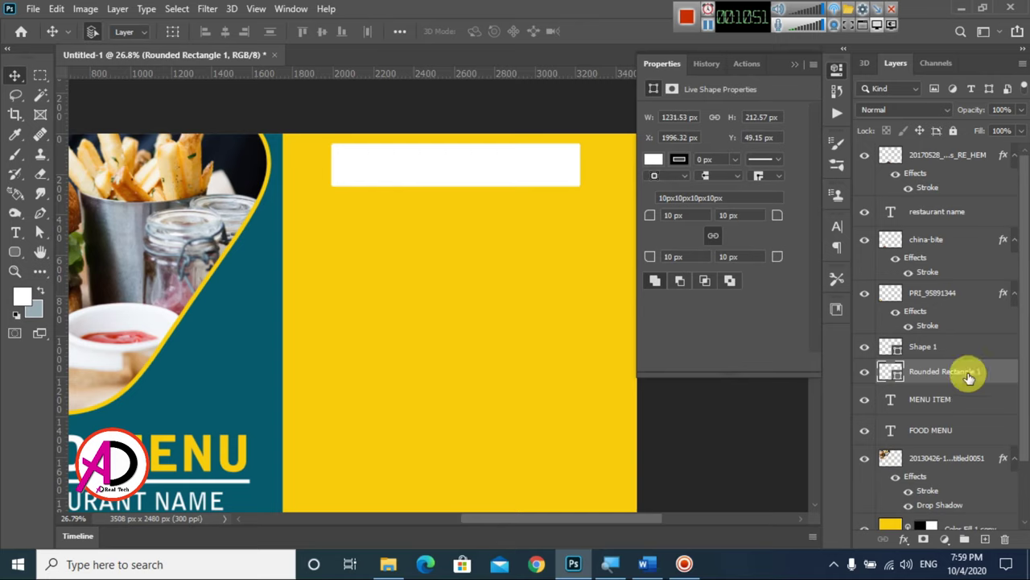
left_click_drag(968, 377, 970, 415)
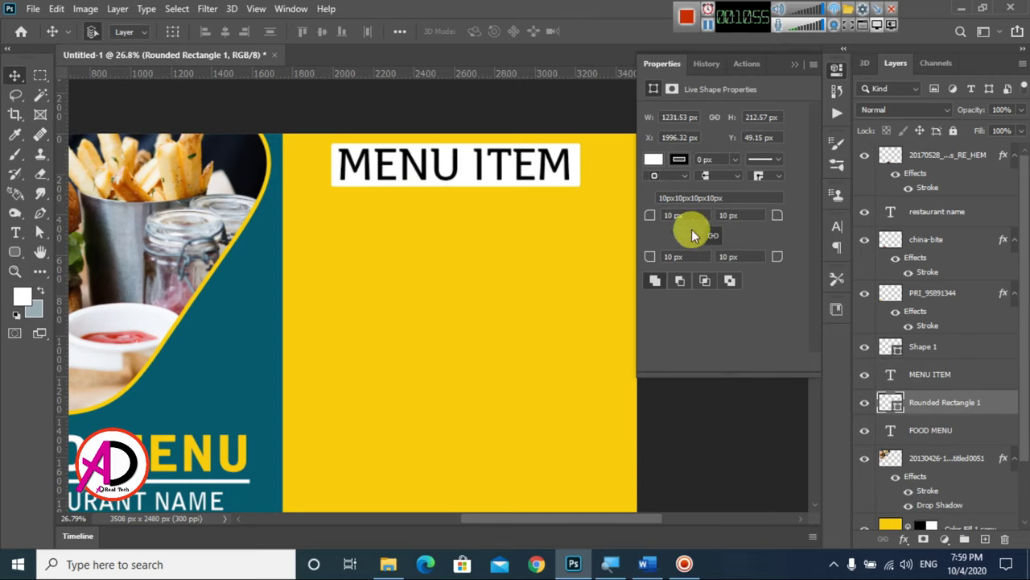
- Set the box's corner radii to 50 px and centre MENU ITEM on it
left_click_drag(688, 215, 611, 214)
type("50")
scroll(391, 287, "up", 1)
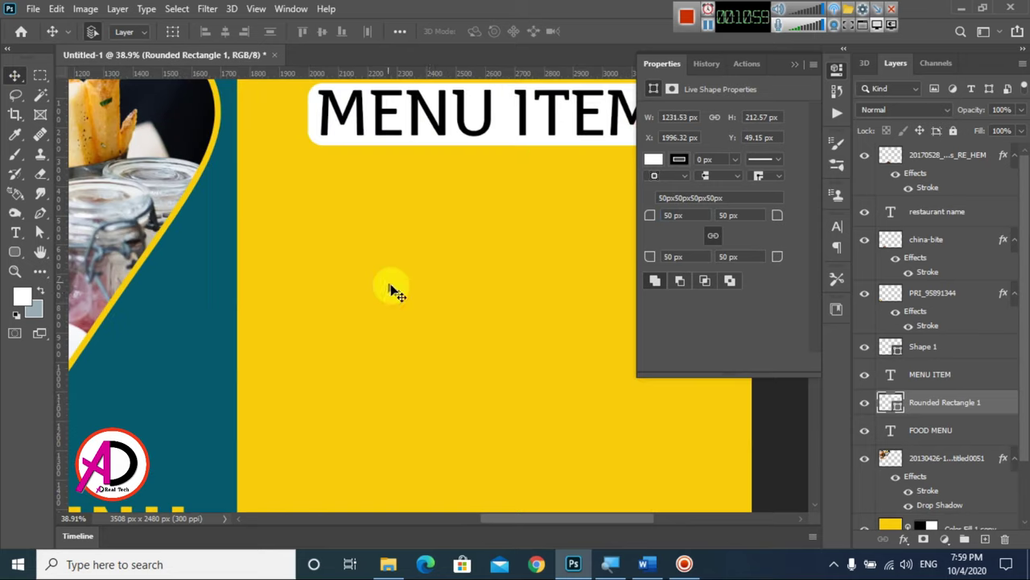
left_click_drag(391, 287, 324, 402)
left_click(533, 231)
left_click_drag(531, 228, 533, 231)
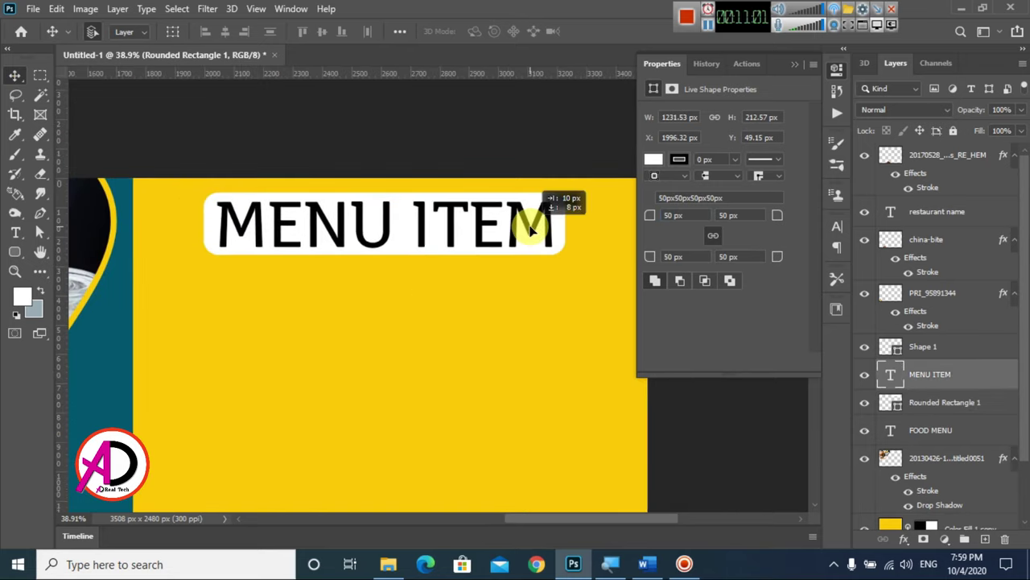
scroll(493, 311, "down", 2)
- Hide the rulers and collapse the layer properties display
scroll(494, 314, "down", 1)
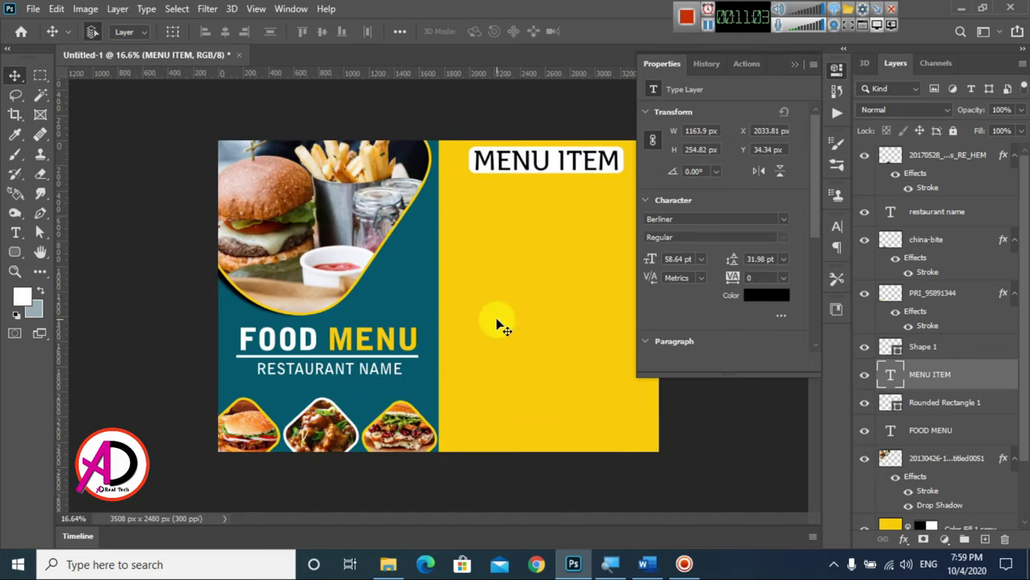
key("ctrl+r")
scroll(515, 306, "up", 1)
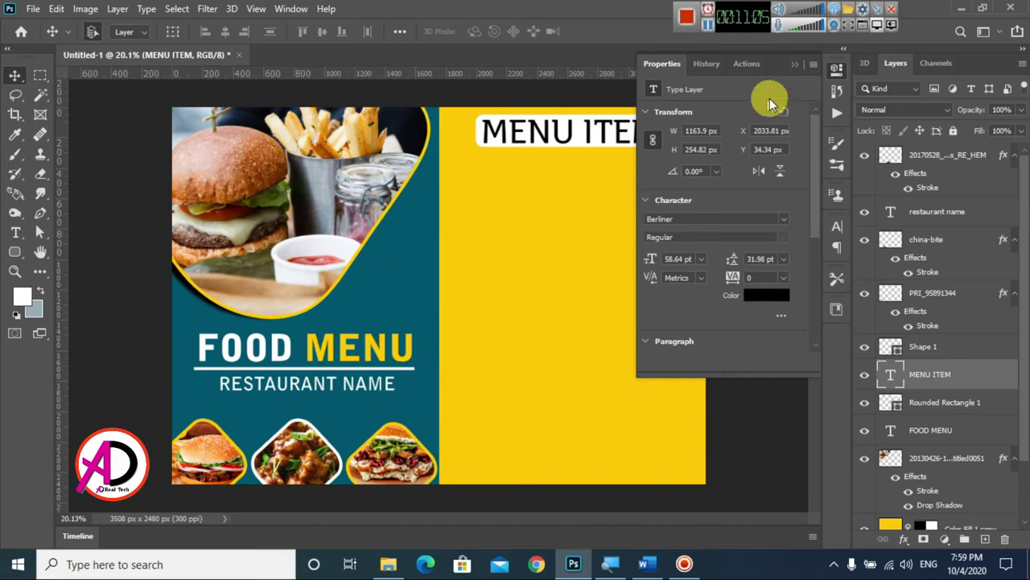
left_click(794, 63)
scroll(569, 216, "up", 2)
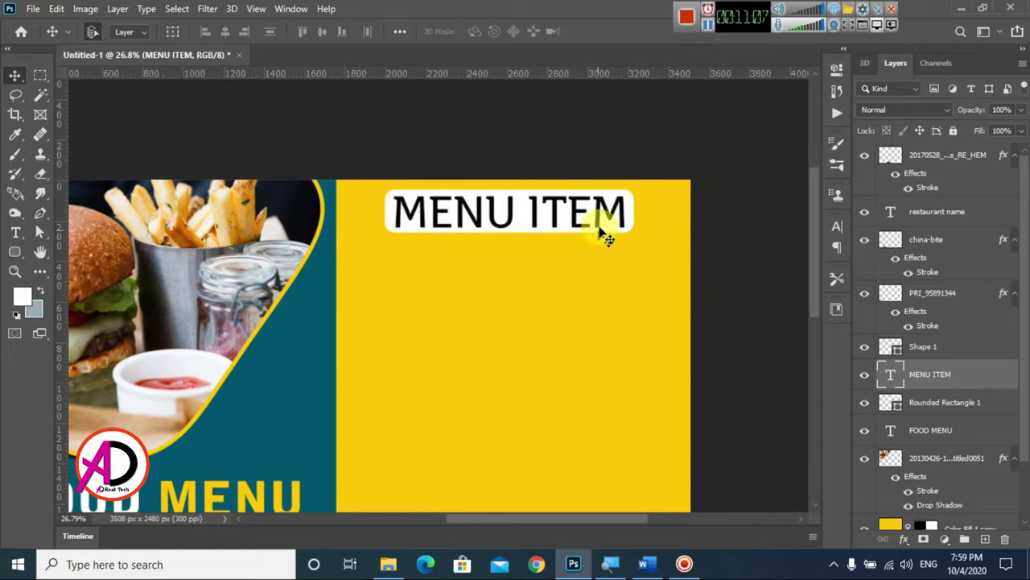
- Move MENU ITEM and its rounded box together 26 px right, then select only the text layer
left_click(963, 407, "ctrl")
left_click_drag(604, 214, 614, 219)
scroll(580, 286, "down", 3)
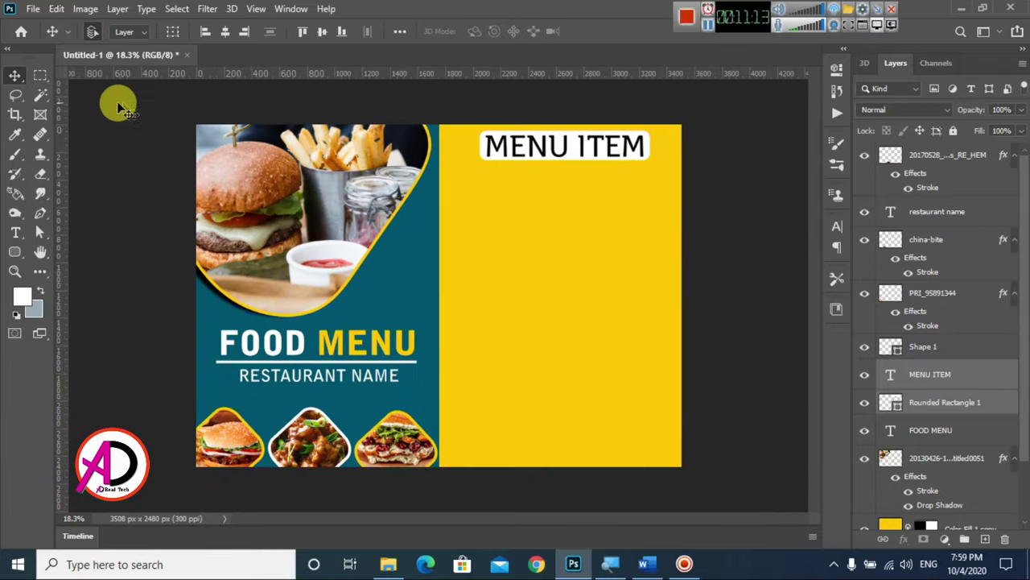
left_click(939, 377)
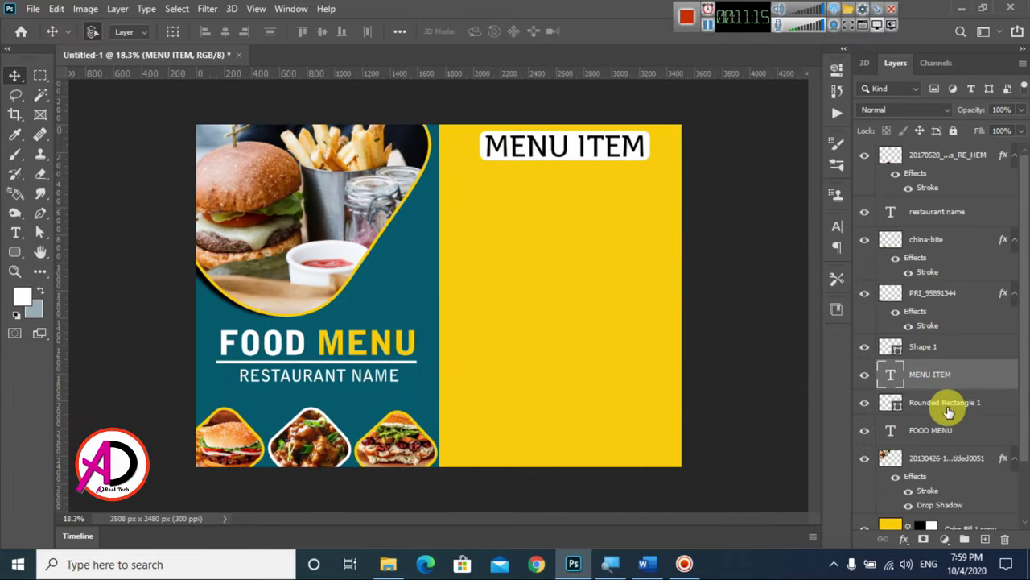
scroll(479, 314, "up", 3)
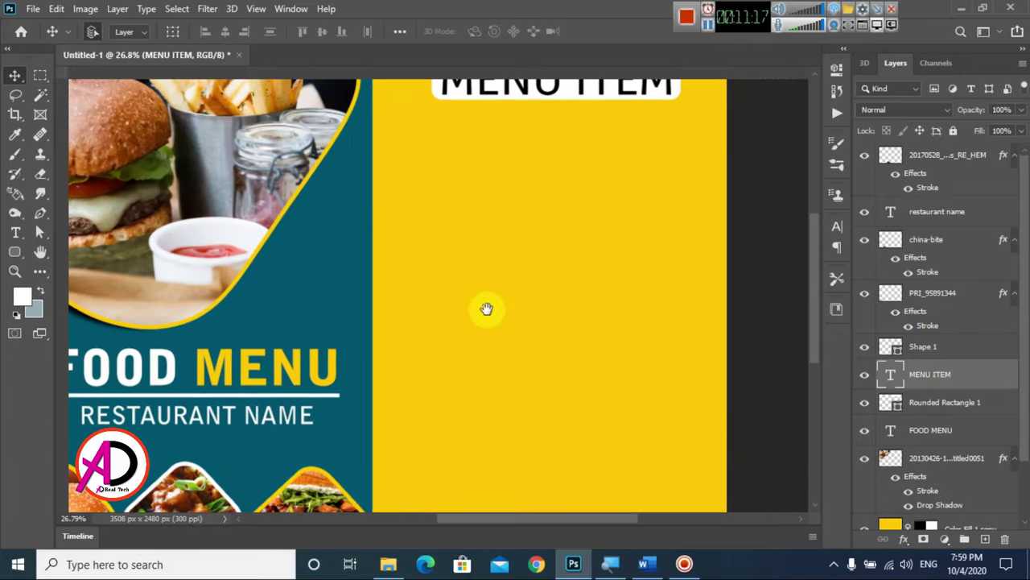
scroll(488, 315, "down", 4)
scroll(500, 326, "up", 1)
scroll(516, 333, "up", 1)
scroll(527, 336, "down", 2)
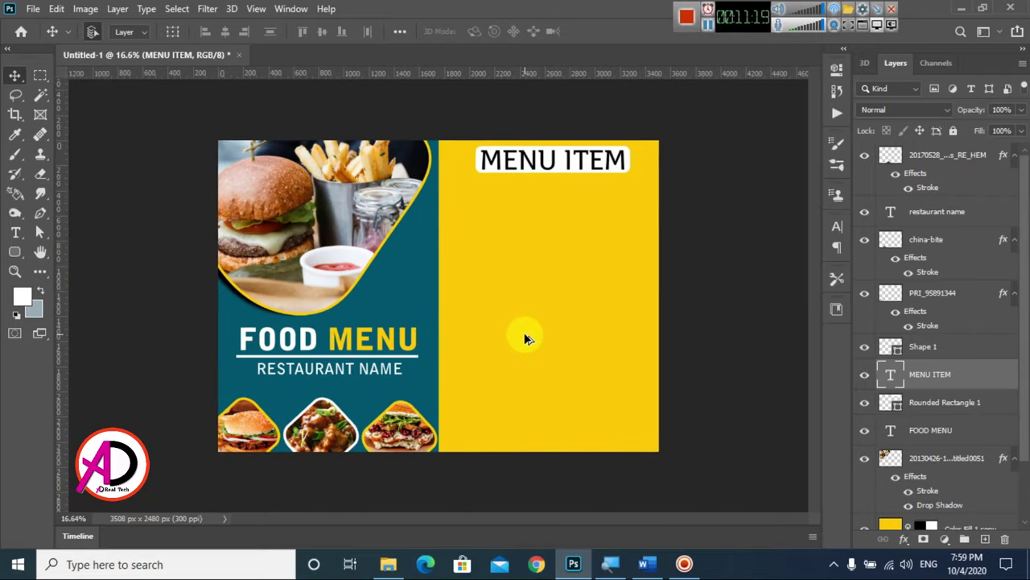
scroll(523, 336, "up", 1)
scroll(555, 330, "down", 1)
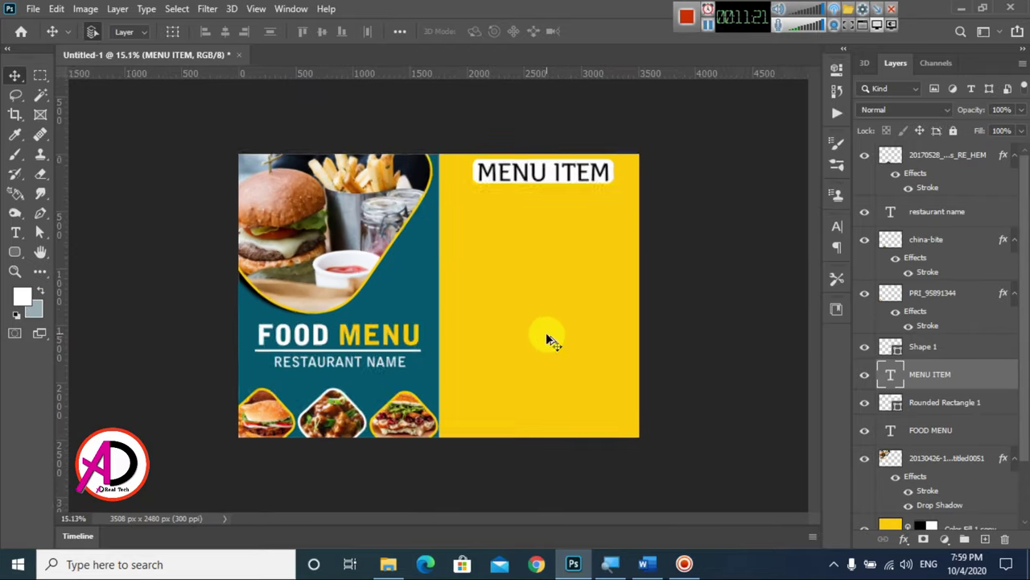
scroll(546, 338, "down", 1)
scroll(522, 360, "up", 2)
scroll(523, 356, "down", 2)
scroll(523, 356, "up", 1)
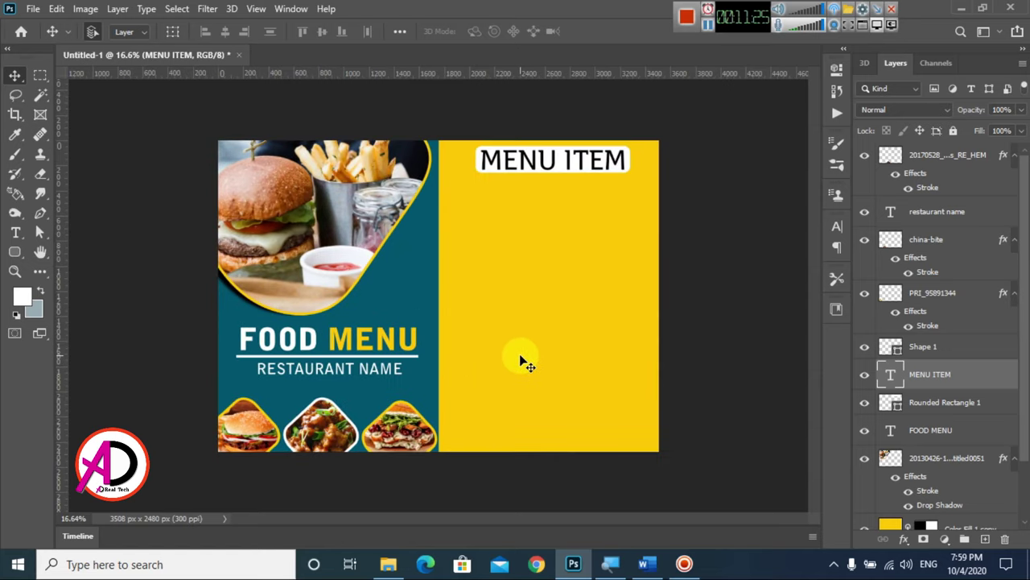
- Copy Chicken Item through Chicken Wings 120 from Word's Menu Item document, then return to Photoshop
left_click(645, 567)
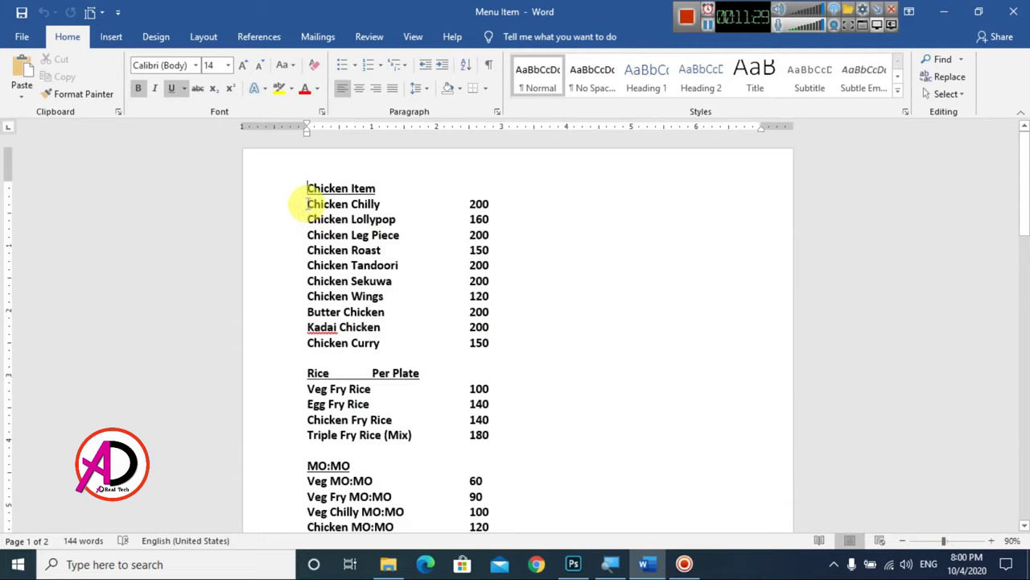
left_click_drag(307, 187, 517, 295)
key("ctrl+c")
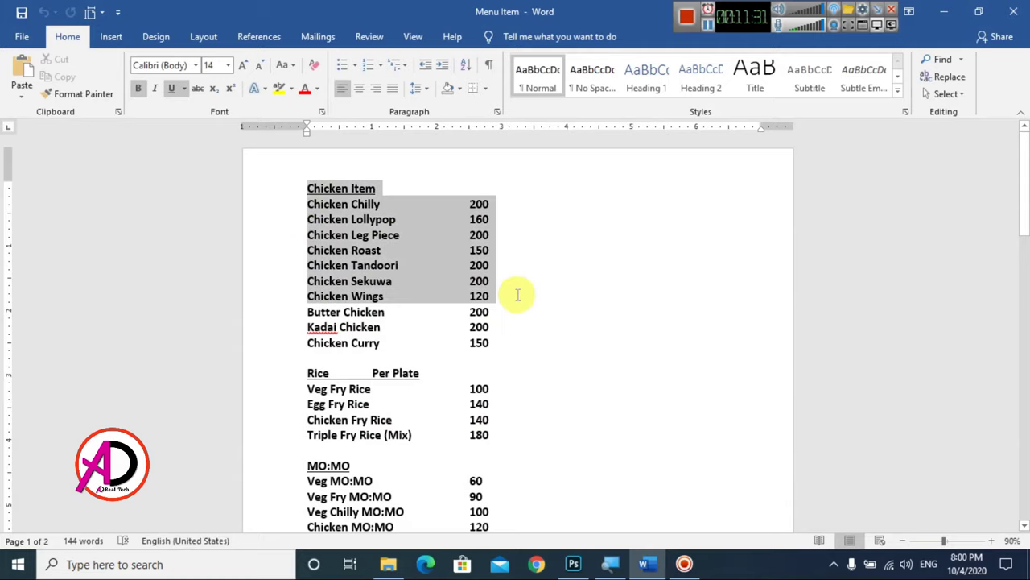
left_click(64, 76)
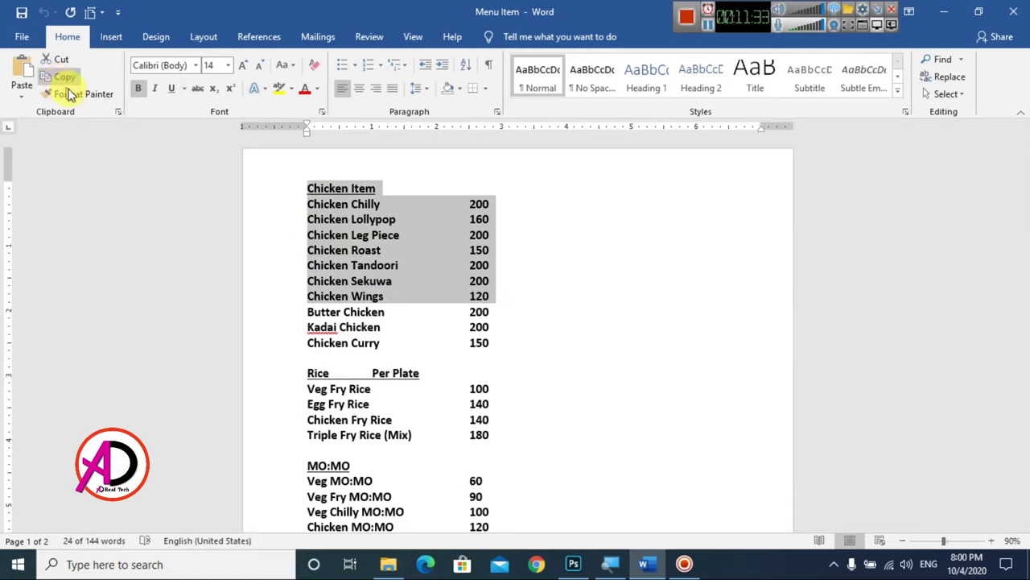
key("alt+Tab")
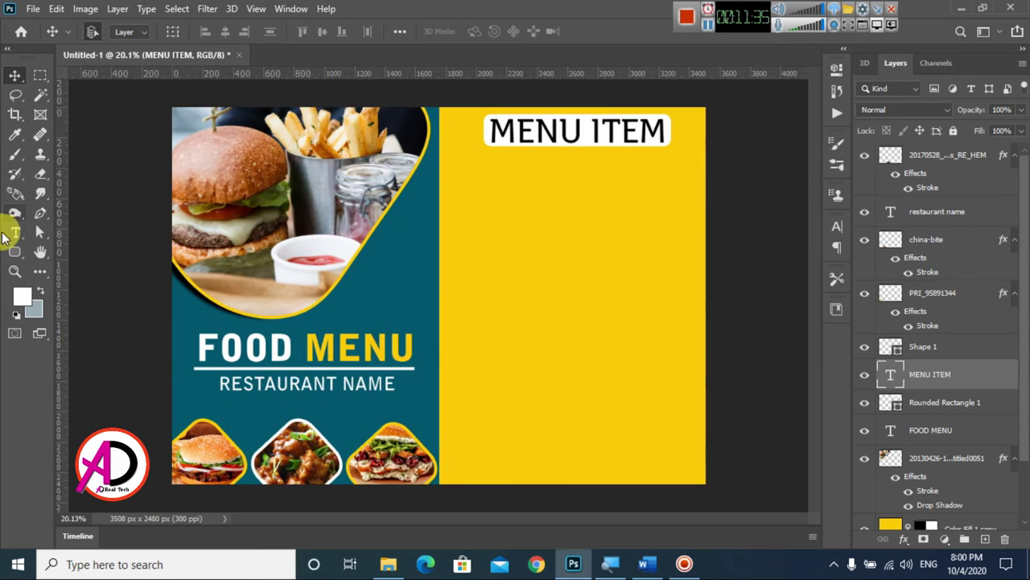
- Create a 14 pt text box below MENU ITEM and paste the chicken price list
left_click(15, 233)
left_click_drag(460, 182, 604, 293)
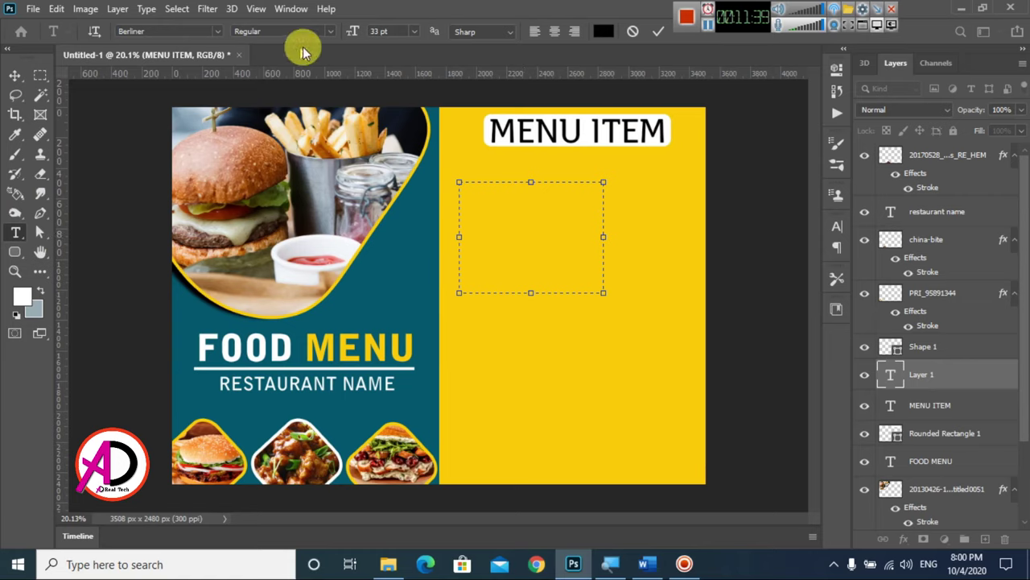
left_click(413, 33)
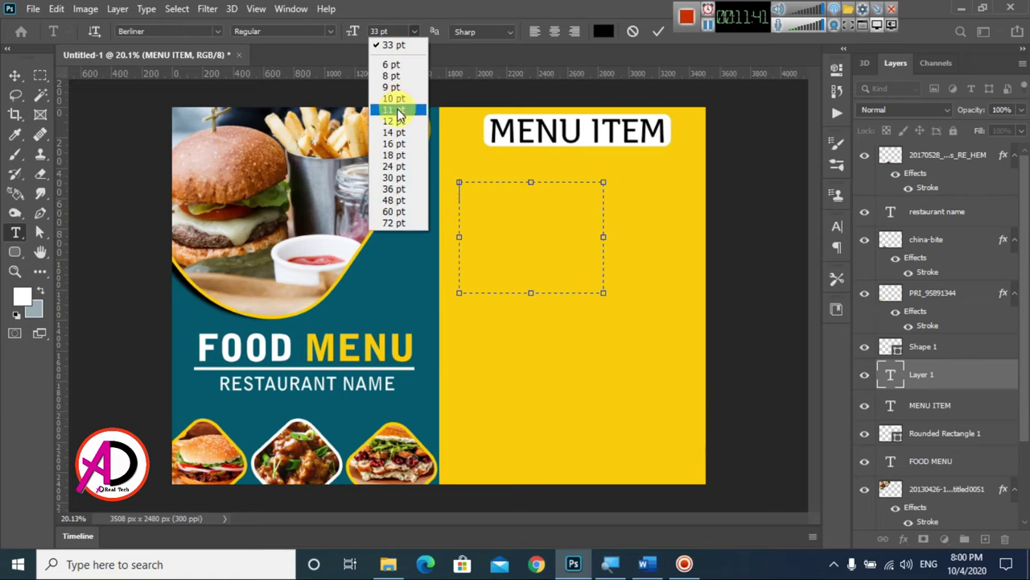
left_click(400, 132)
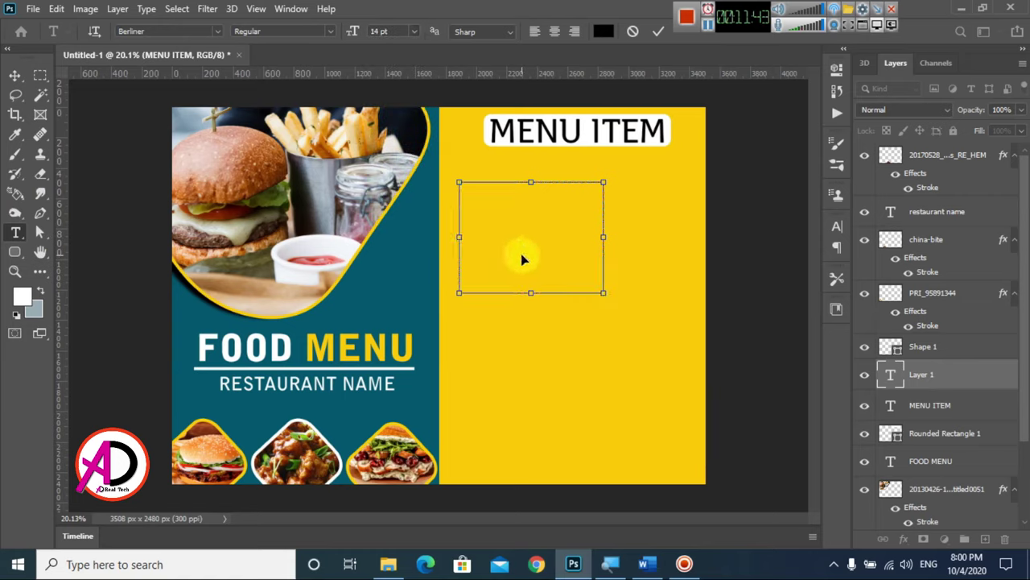
key("ctrl+v")
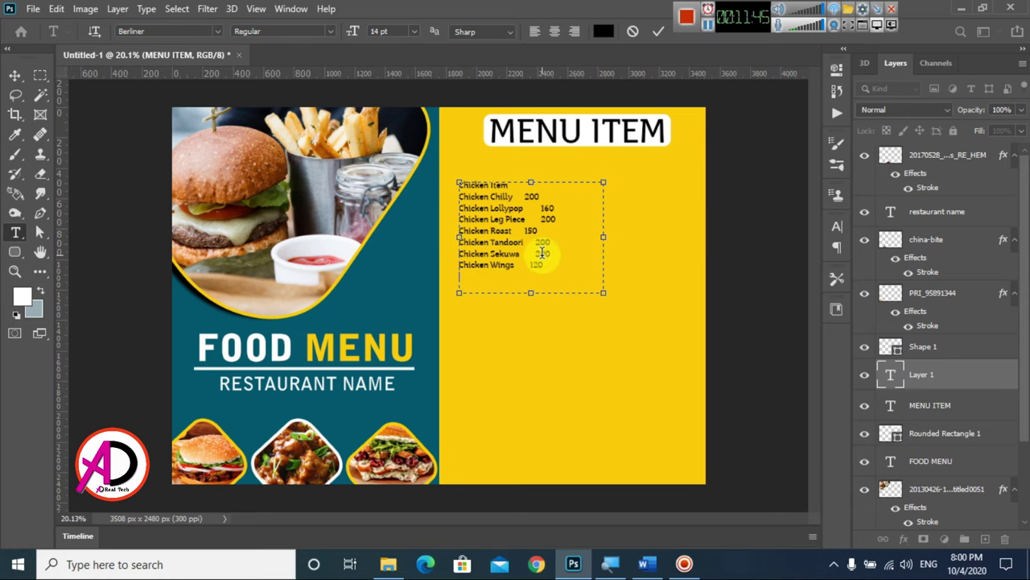
- Enlarge all eight pasted menu lines to 18 pt
scroll(543, 252, "up", 1)
scroll(545, 260, "up", 1)
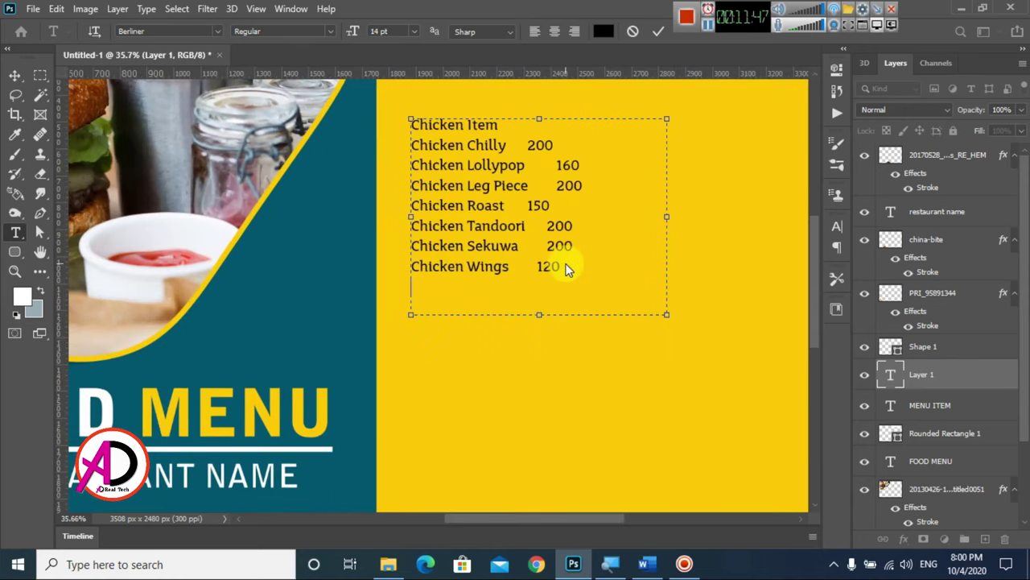
left_click_drag(562, 265, 401, 118)
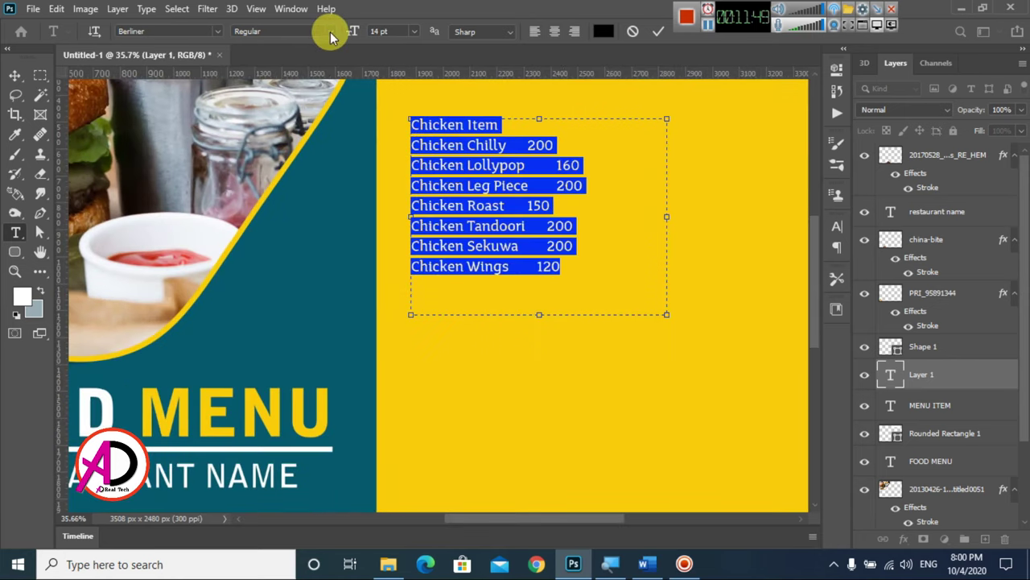
left_click(414, 31)
left_click(385, 149)
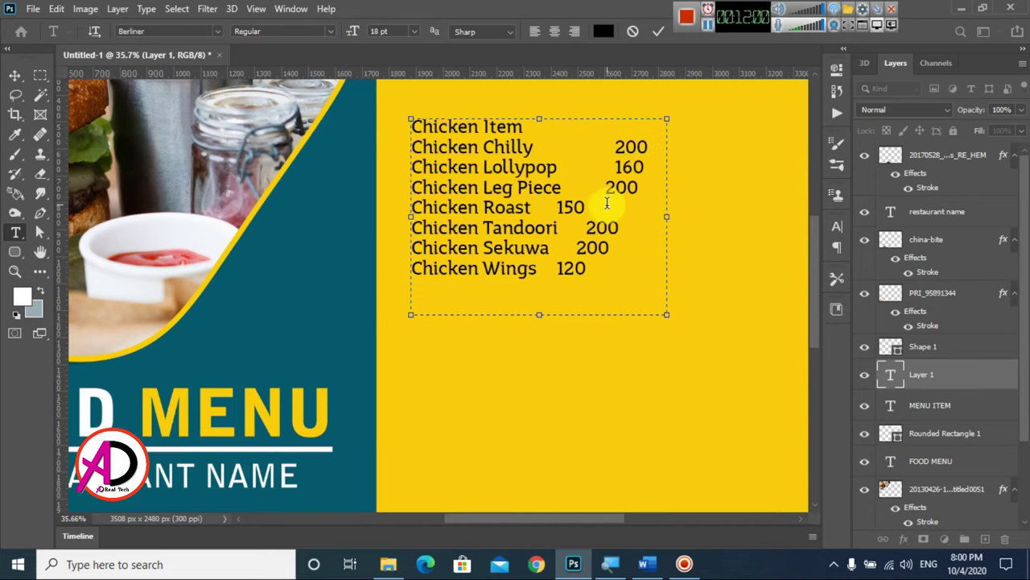
- Tab-align the prices into one column and make the Chicken Item heading bold
left_click(556, 207)
key("Tab")
left_click(556, 268)
key("Tab")
left_click_drag(411, 126, 574, 128)
key("ctrl+t")
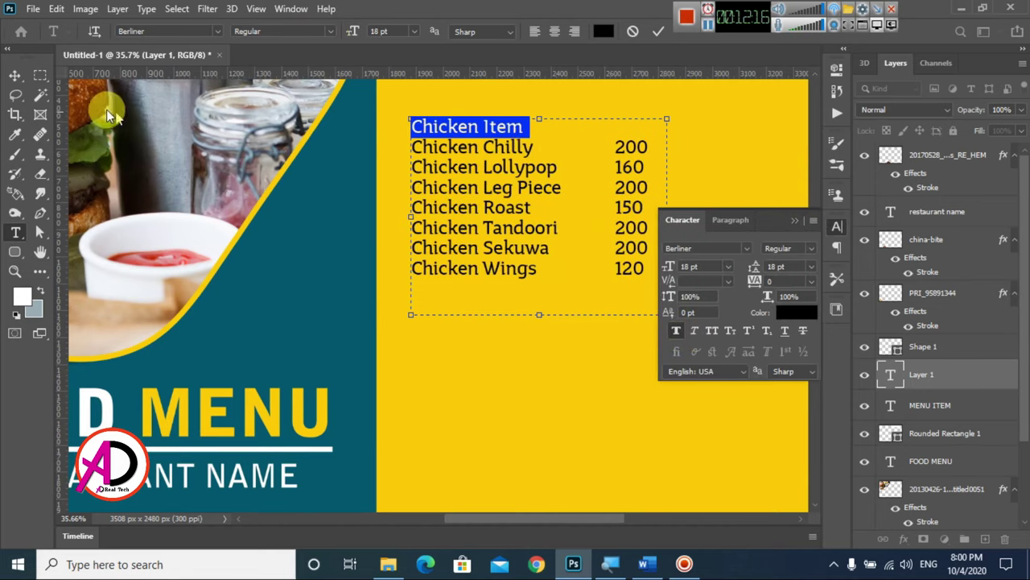
key("ctrl+Return")
key("ctrl+minus")
- Position the price list just under MENU ITEM and check the whole flyer layout
key("v")
left_click_drag(265, 161, 272, 170)
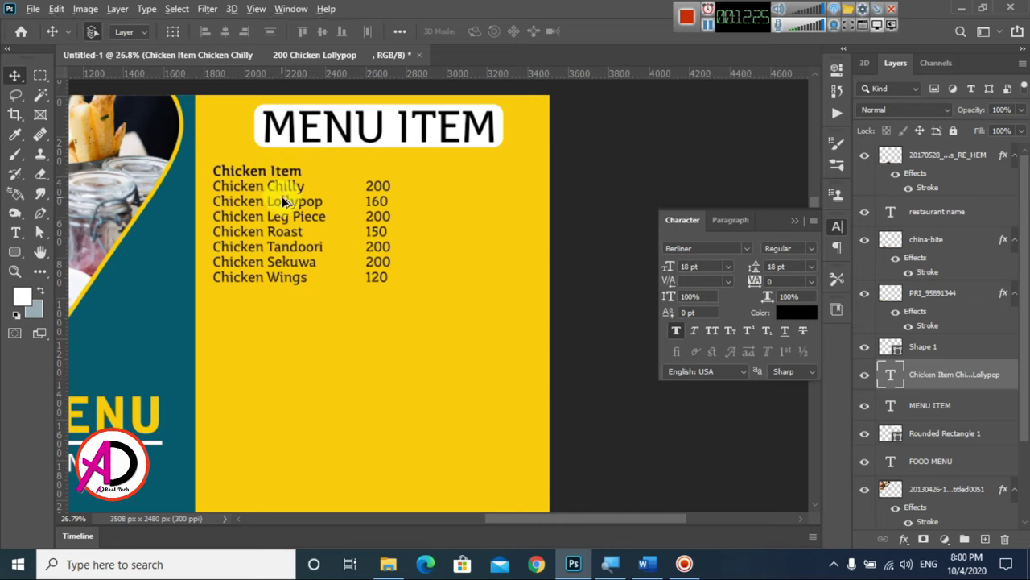
key("ctrl+0")
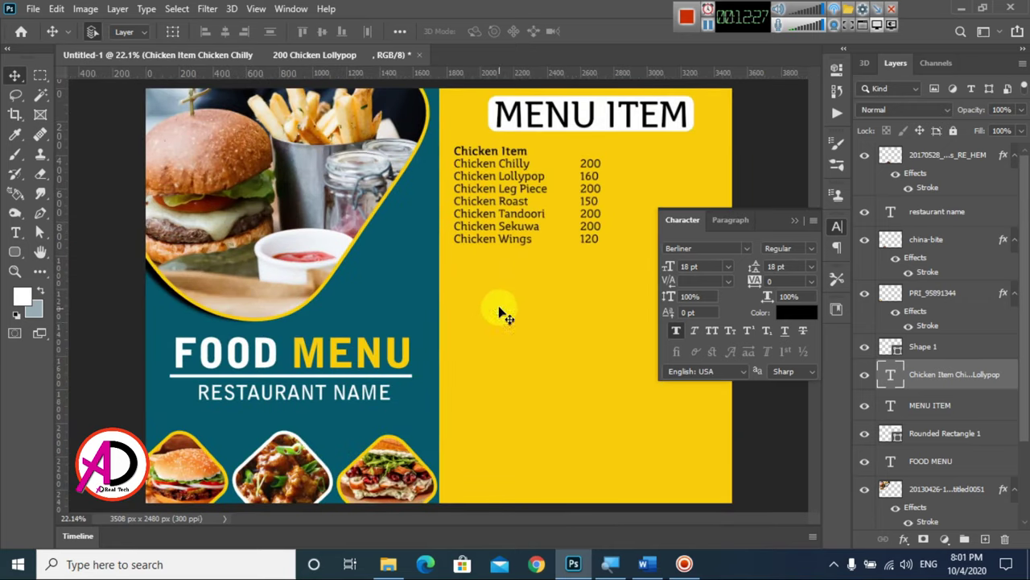
scroll(501, 314, "up", 2)
scroll(589, 273, "up", 1)
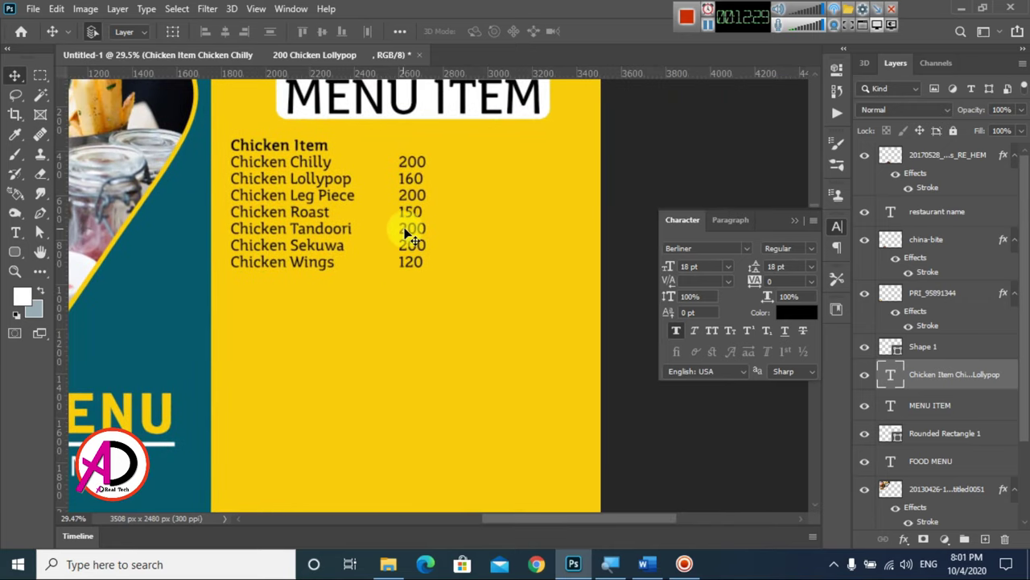
left_click_drag(409, 235, 412, 226)
scroll(425, 256, "down", 2)
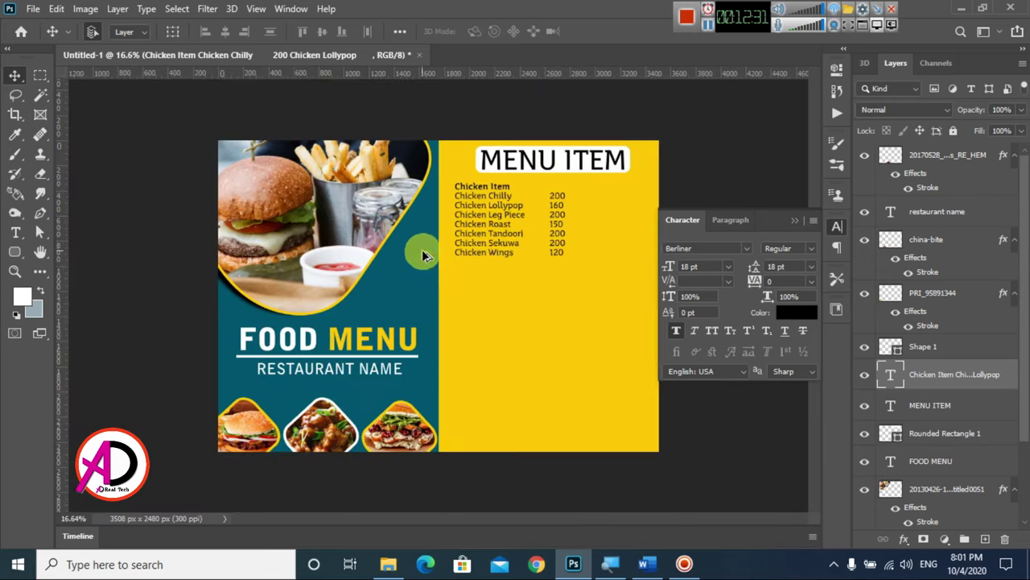
scroll(427, 259, "up", 1)
scroll(493, 318, "up", 1)
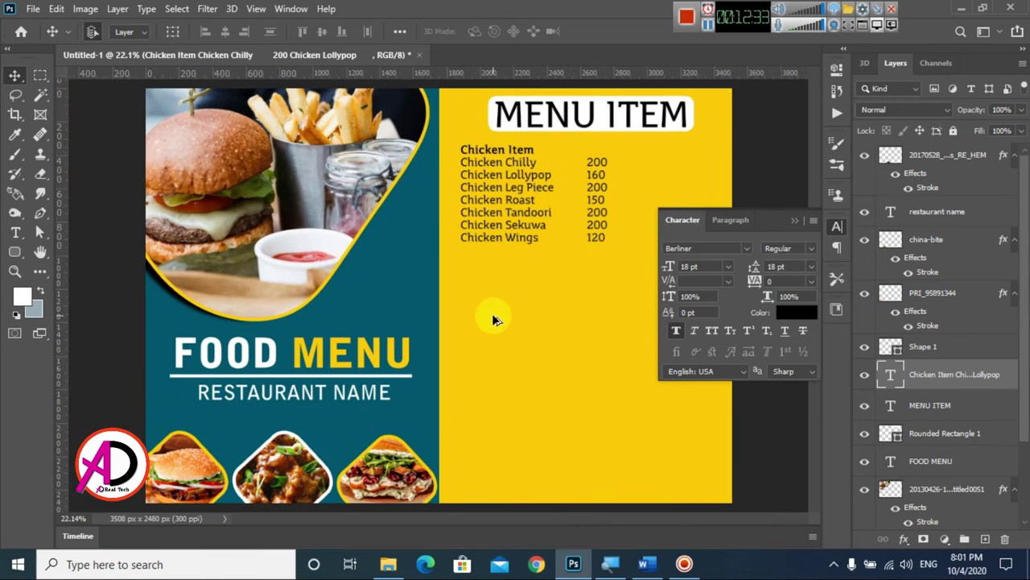
scroll(491, 314, "down", 2)
scroll(491, 316, "up", 1)
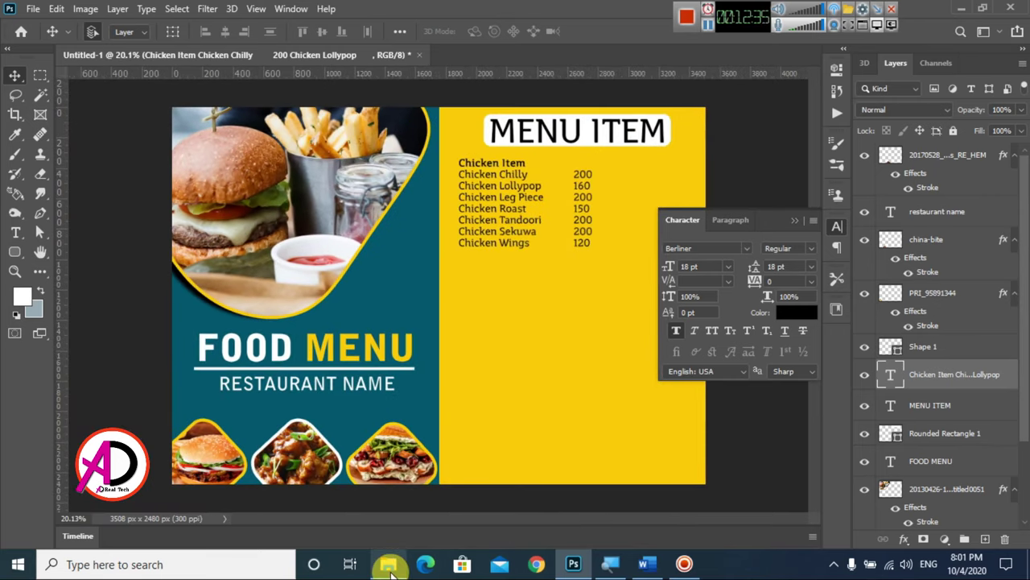
- Open the Menu Item folder in File Explorer and drag the chicken picture to Photoshop
left_click(389, 566)
left_click(71, 50)
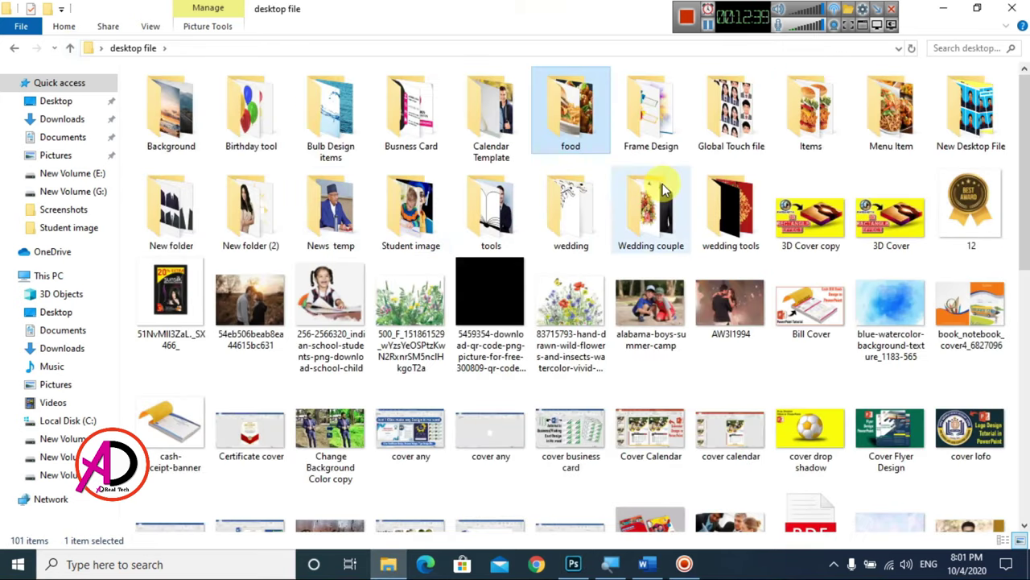
double_click(811, 113)
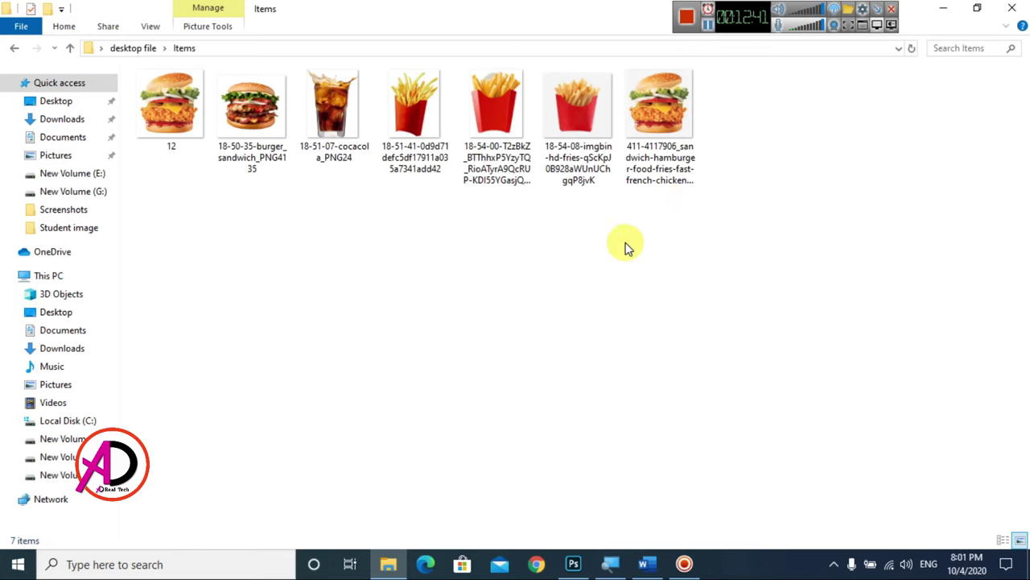
key("BackSpace")
key("Right")
key("Return")
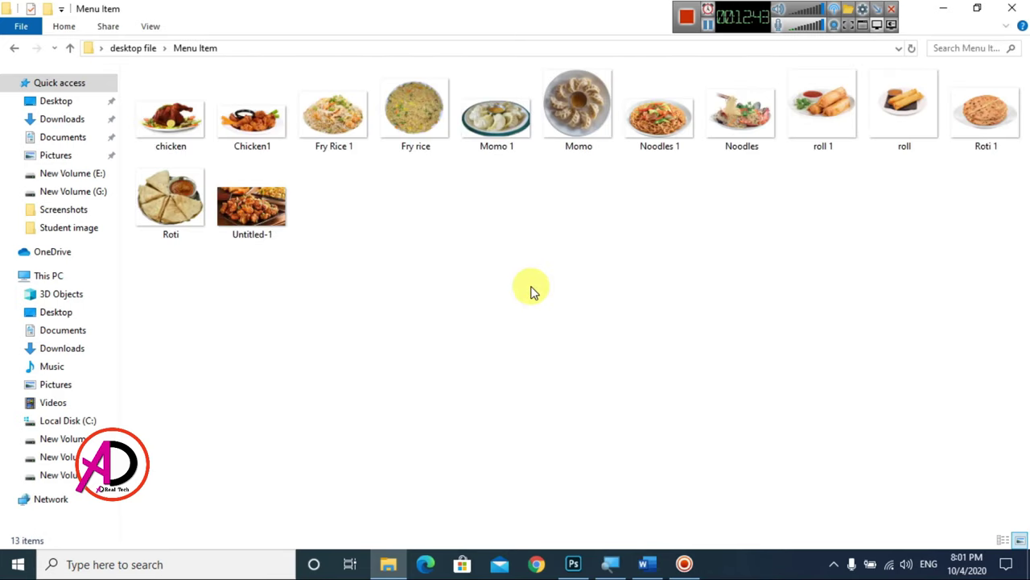
left_click(178, 121)
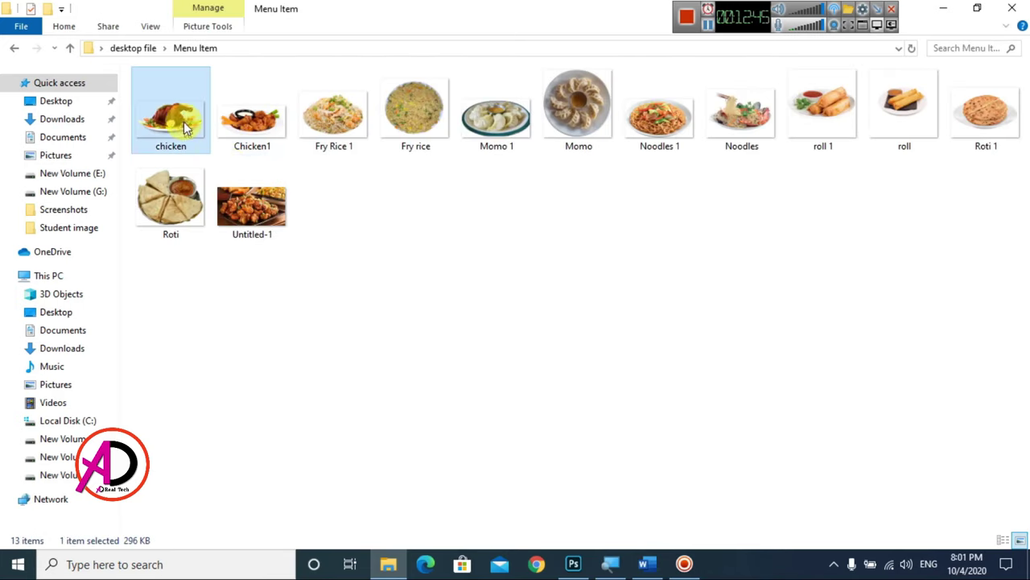
mouse_move(170, 116)
left_mouse_down()
mouse_move(574, 571)
mouse_move(490, 285)
left_mouse_up()
- Shrink the placed chicken image and move it beside the prices
left_click_drag(652, 180, 367, 334)
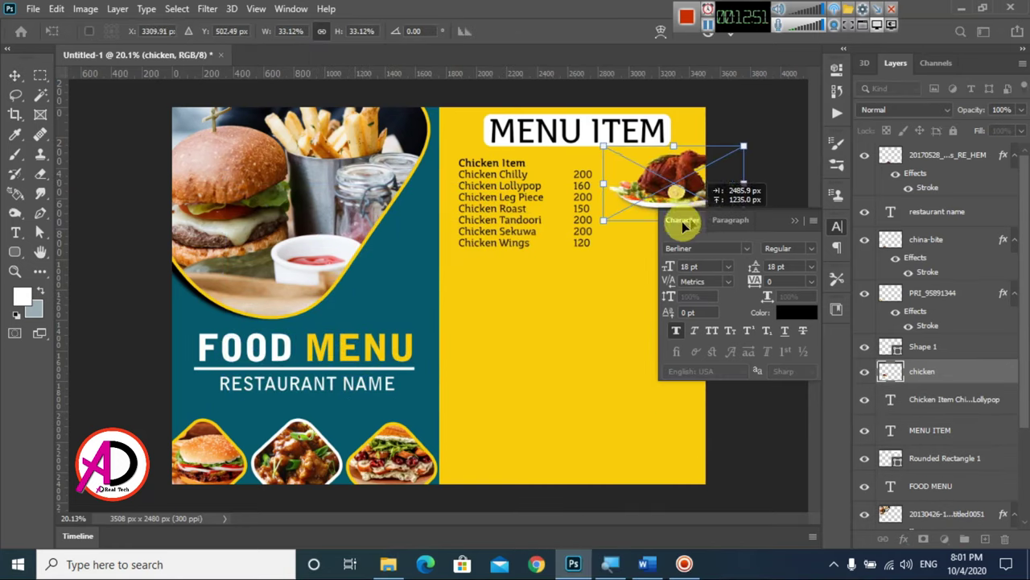
left_click_drag(326, 403, 651, 240)
scroll(531, 286, "down", 3)
scroll(555, 294, "up", 2)
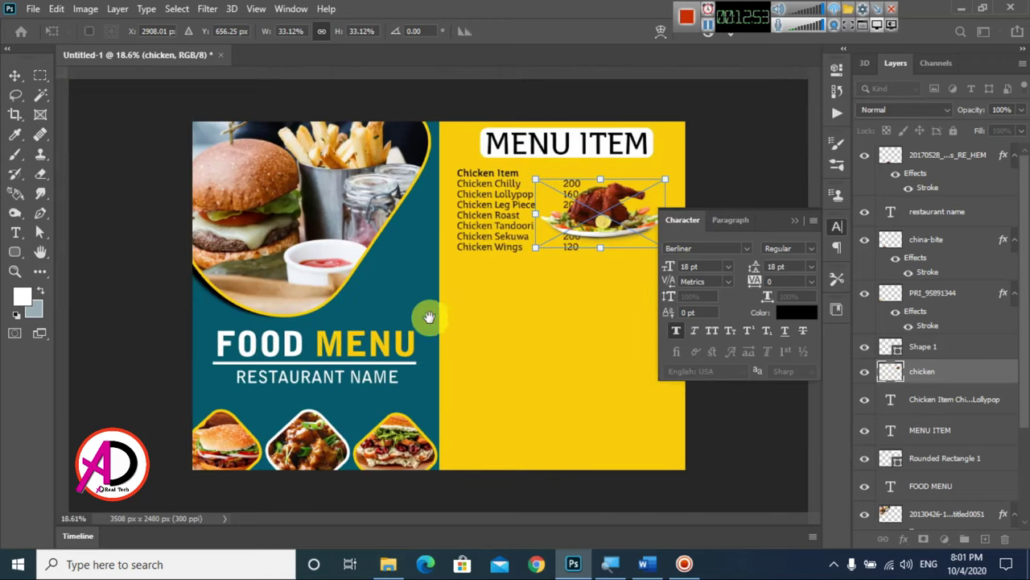
scroll(425, 315, "up", 3)
left_click_drag(512, 280, 279, 327)
- Scale the chicken image to about 23% and commit the resize
left_click_drag(475, 222, 507, 208)
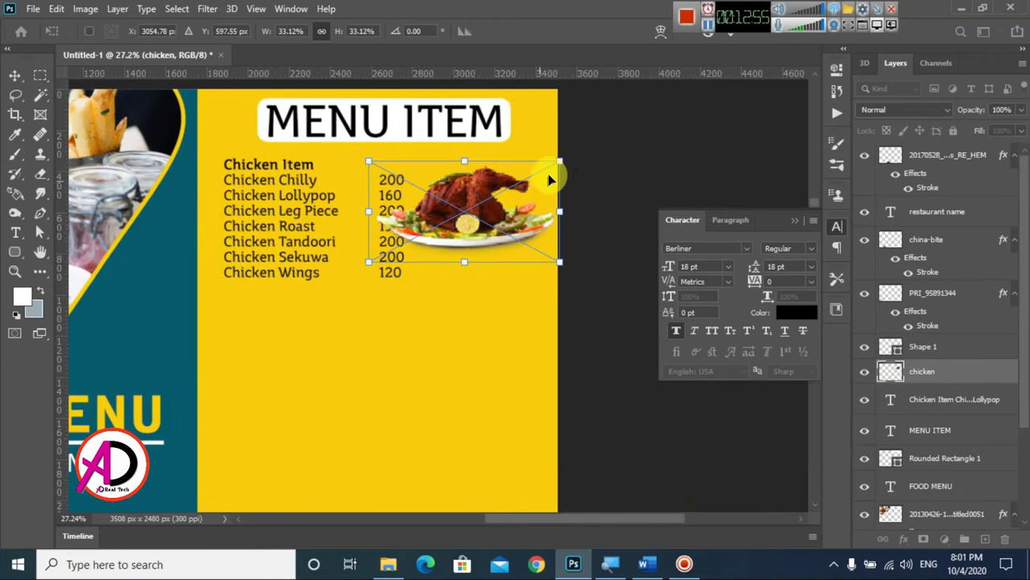
left_click_drag(565, 157, 501, 192)
left_click_drag(456, 243, 497, 212)
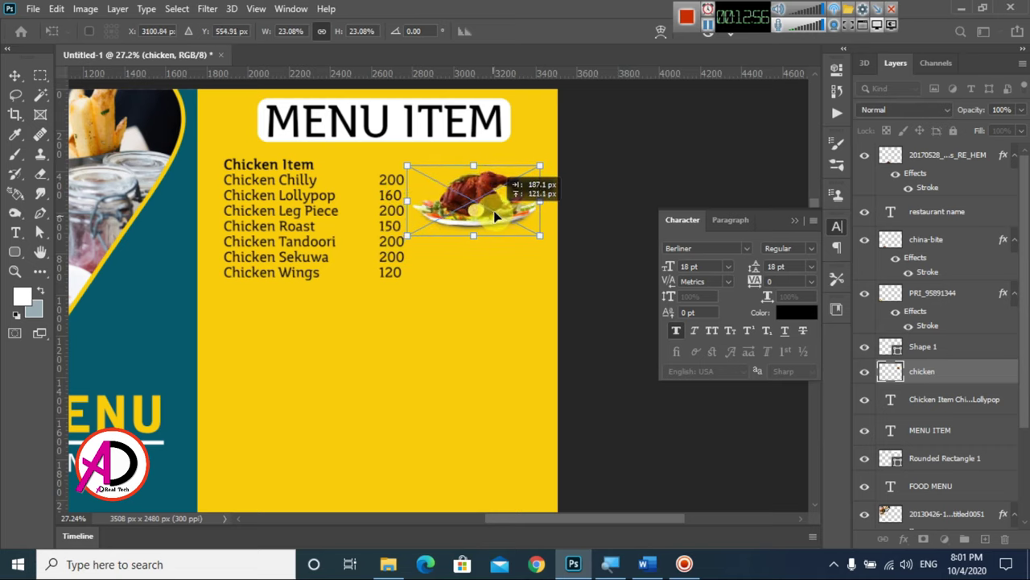
key("Return")
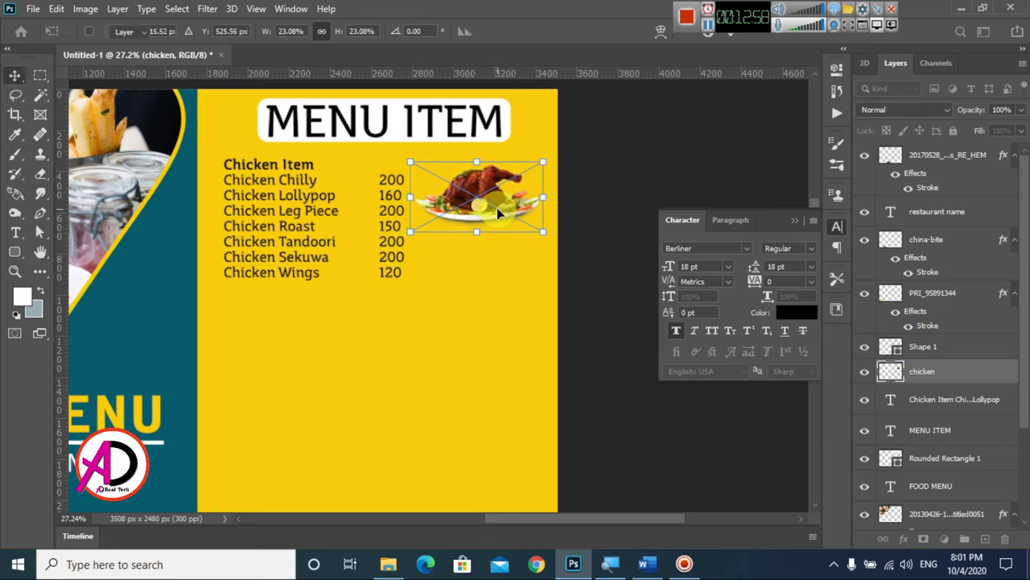
left_click_drag(486, 202, 489, 200)
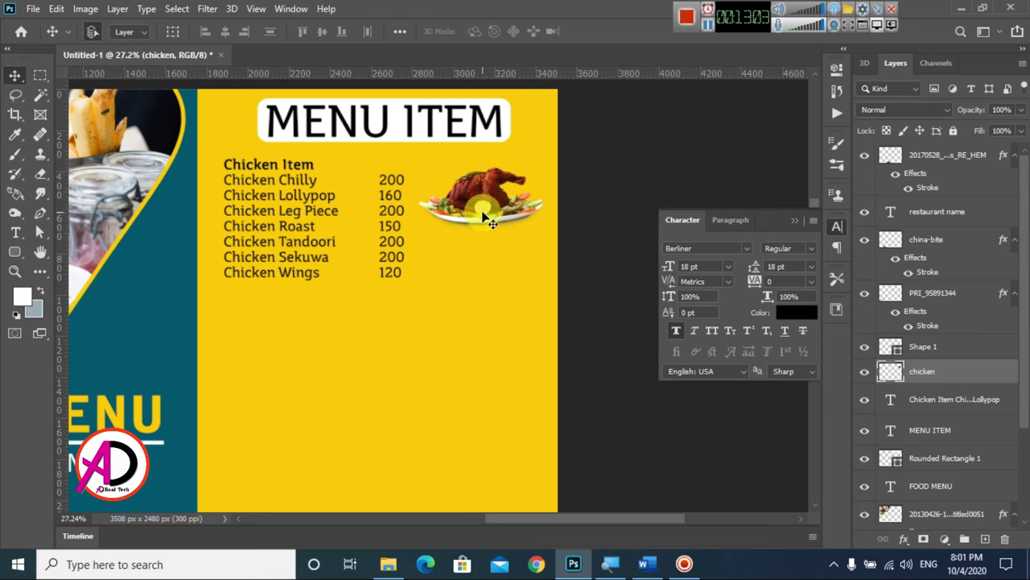
key("ctrl+0")
mouse_move(419, 263)
left_mouse_down()
mouse_move(552, 287)
mouse_move(402, 299)
left_mouse_up()
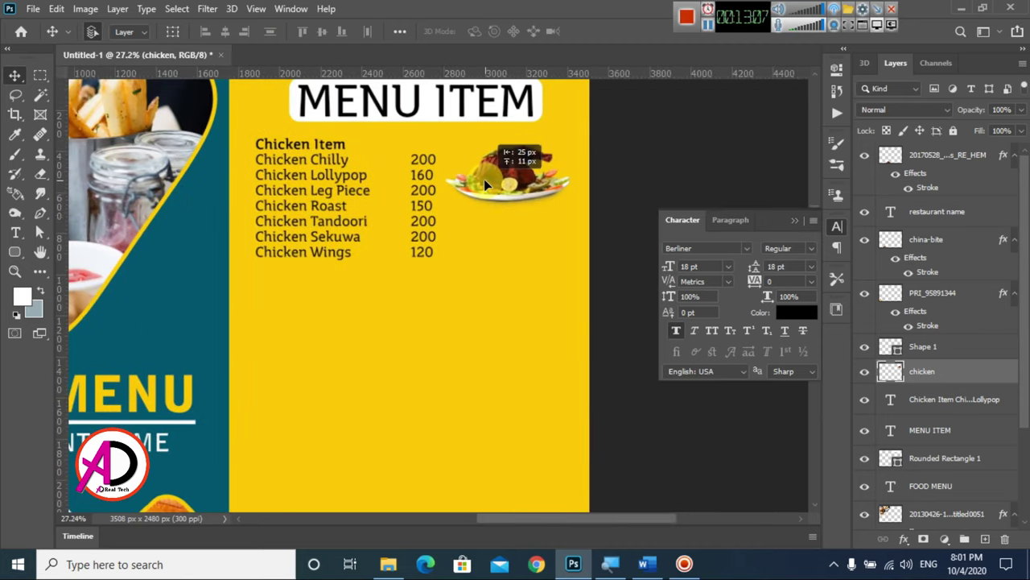
- Nudge the Chicken Item list left and place the chicken image below the price list
scroll(507, 217, "down", 2)
scroll(526, 239, "up", 1)
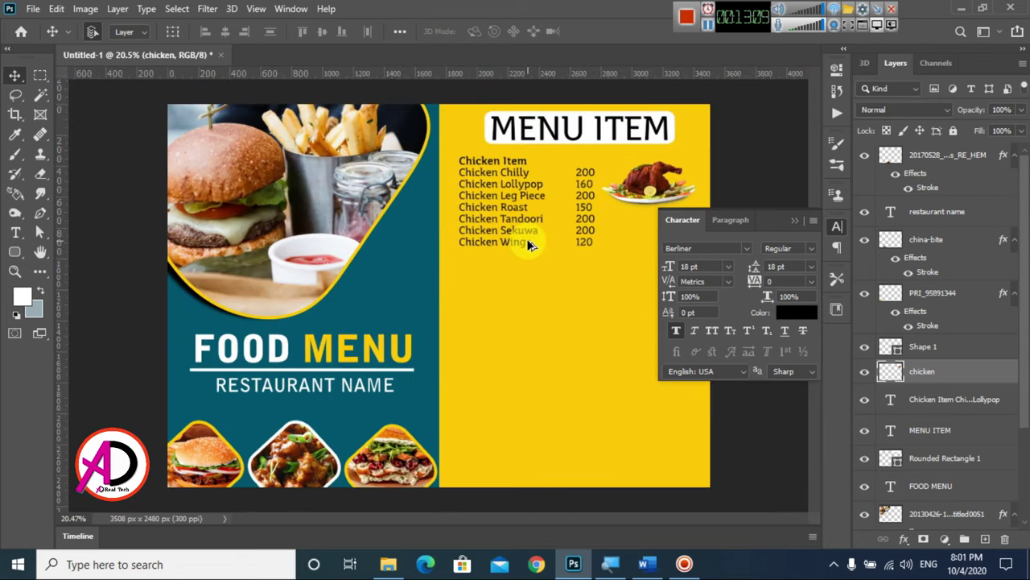
scroll(527, 239, "down", 1)
scroll(527, 239, "up", 1)
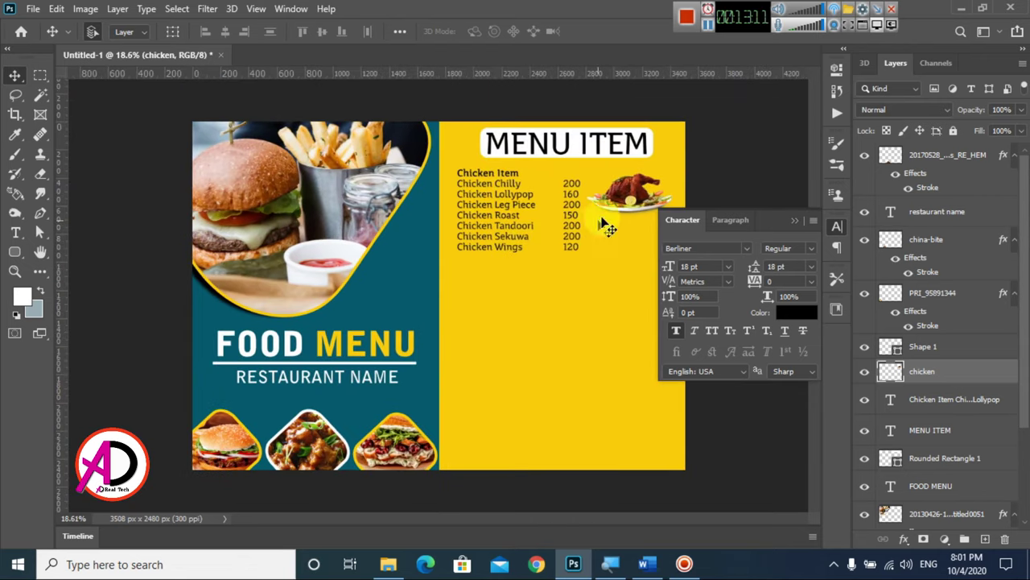
scroll(516, 283, "up", 1)
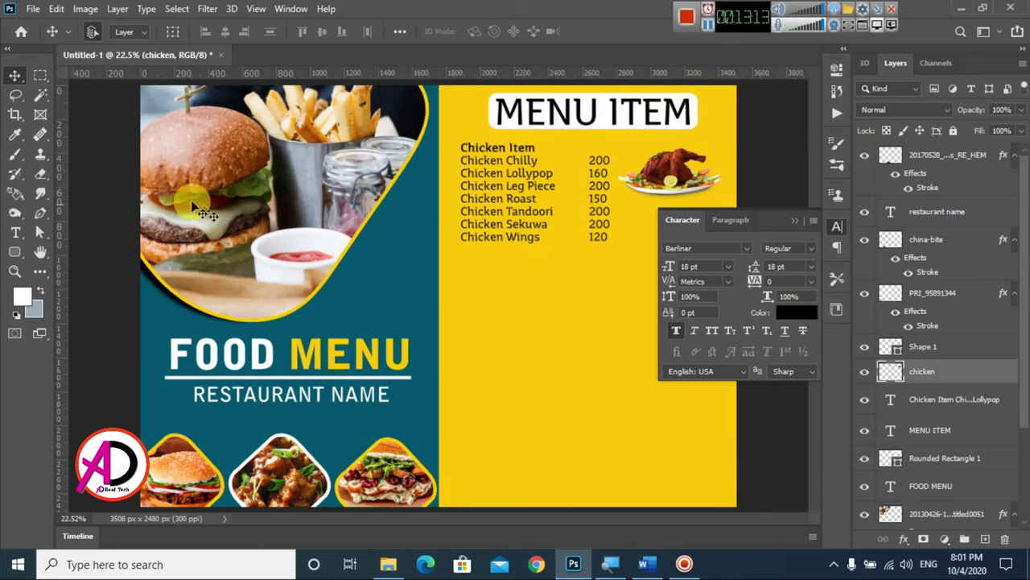
left_click(16, 233)
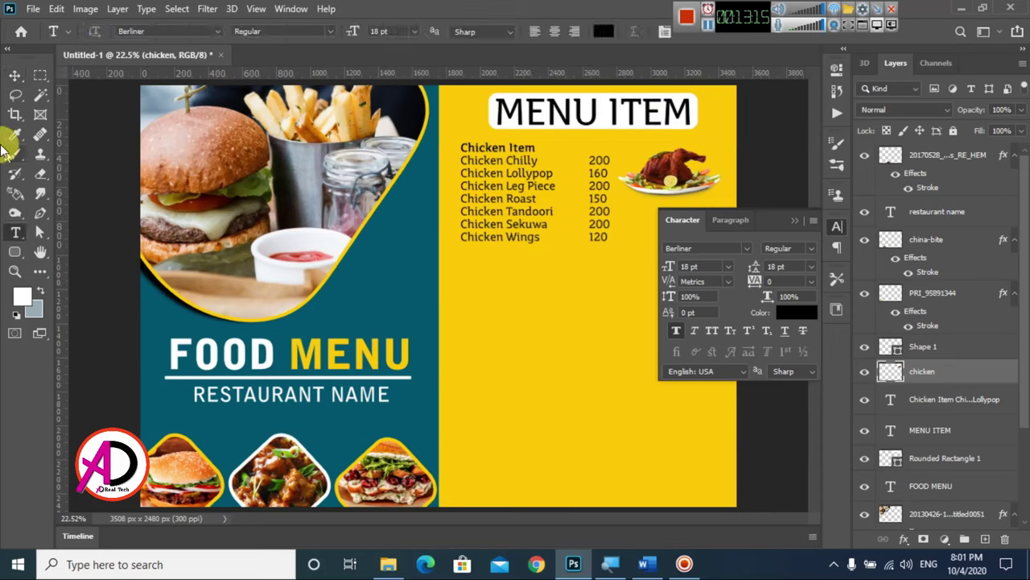
left_click(16, 76)
left_click_drag(470, 150, 463, 147)
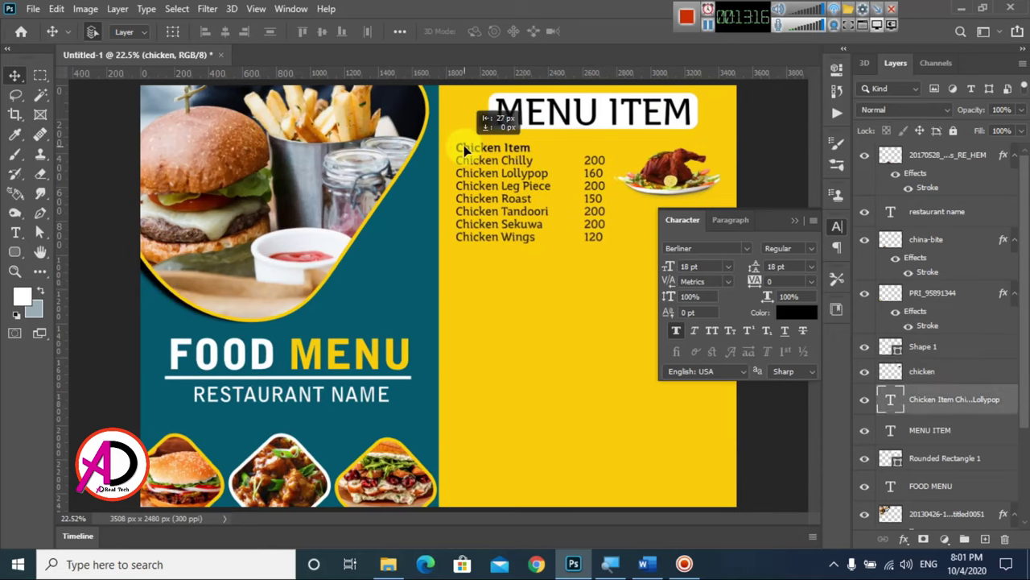
scroll(516, 266, "up", 1)
left_click_drag(516, 267, 325, 284)
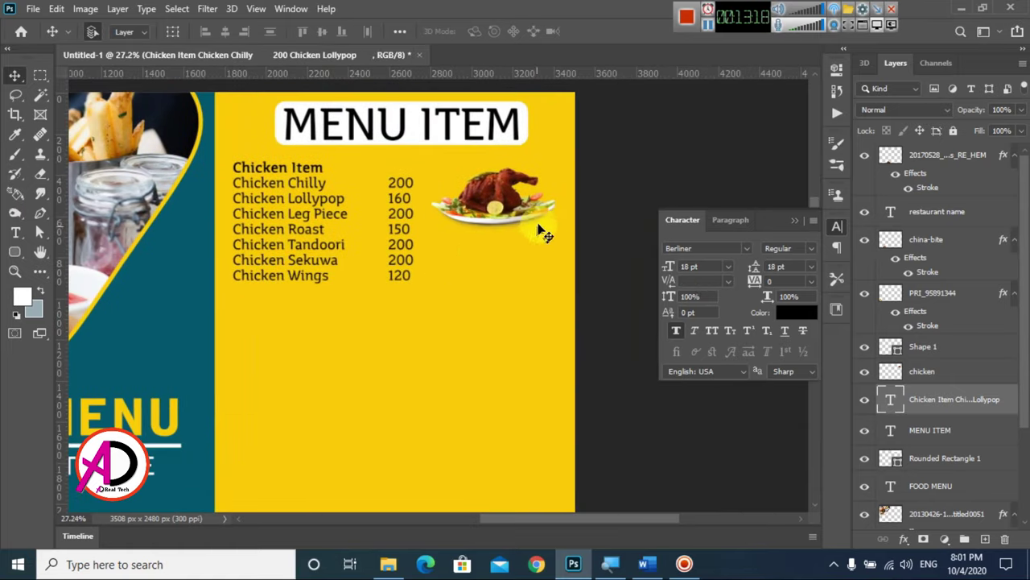
left_click_drag(513, 195, 416, 373)
- Draw a trial pentagon beside the prices, then delete it
right_click(18, 256)
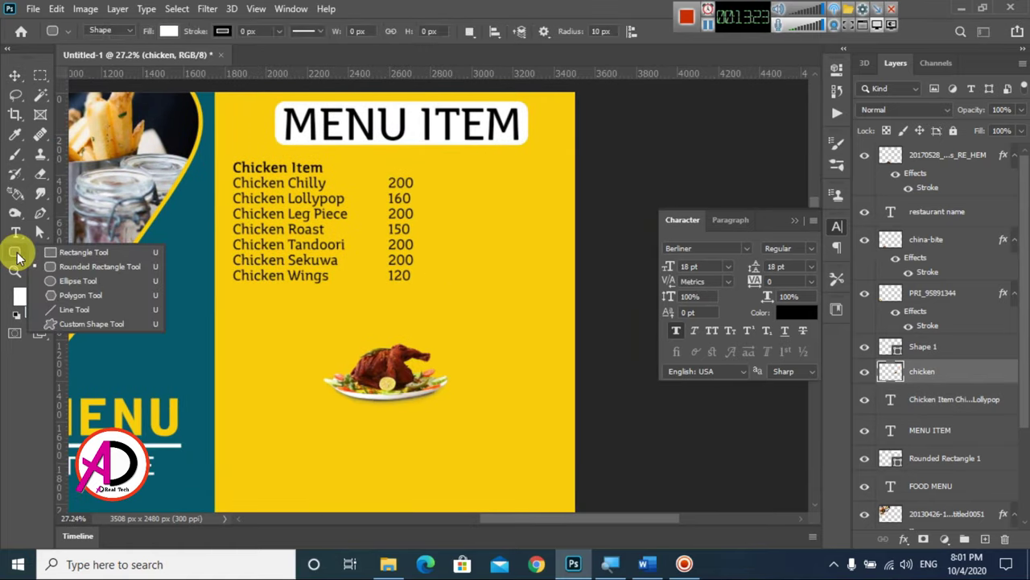
left_click(70, 266)
right_click(14, 254)
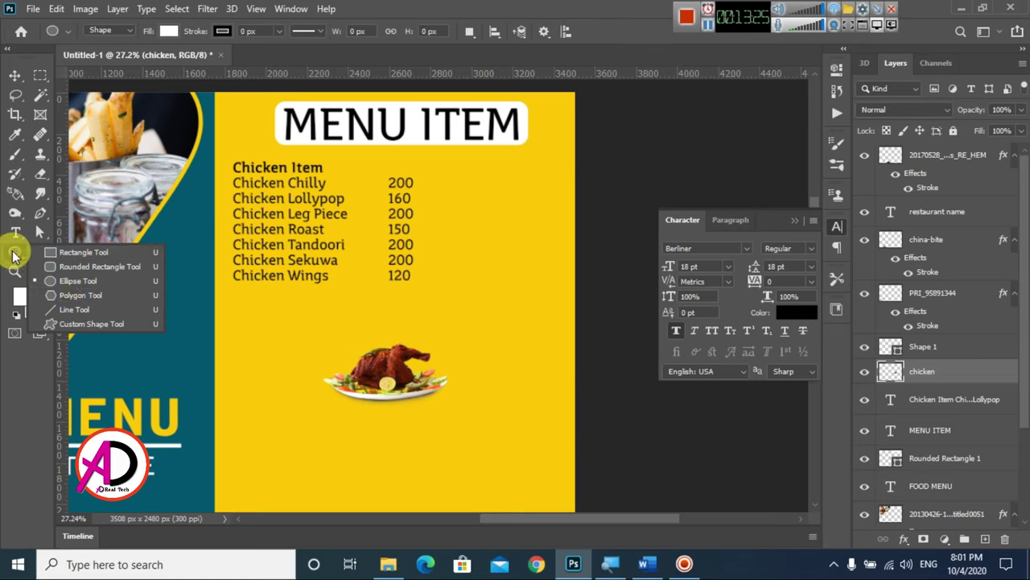
left_click(68, 297)
left_click_drag(444, 276, 476, 321)
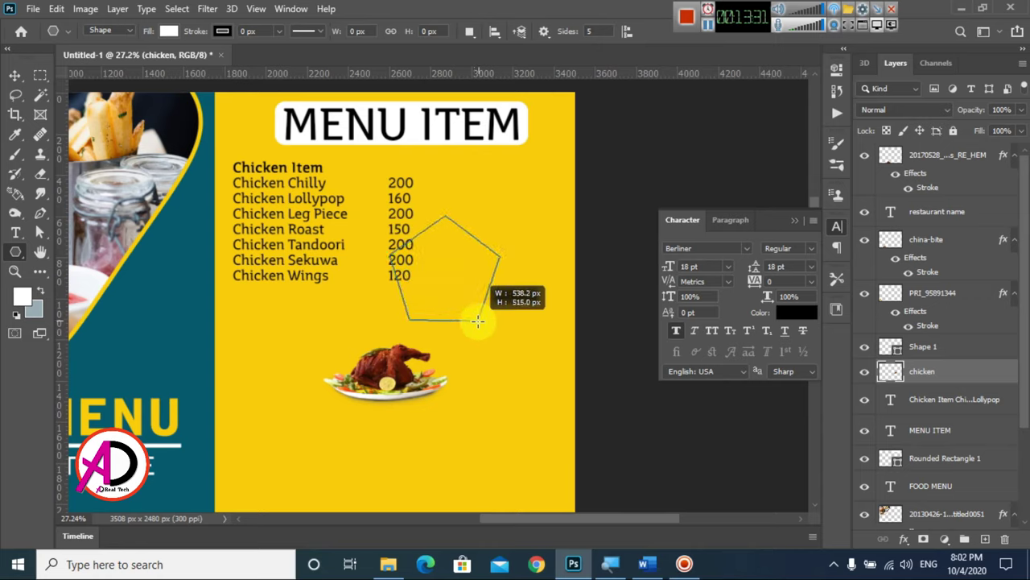
left_click_drag(477, 322, 478, 322)
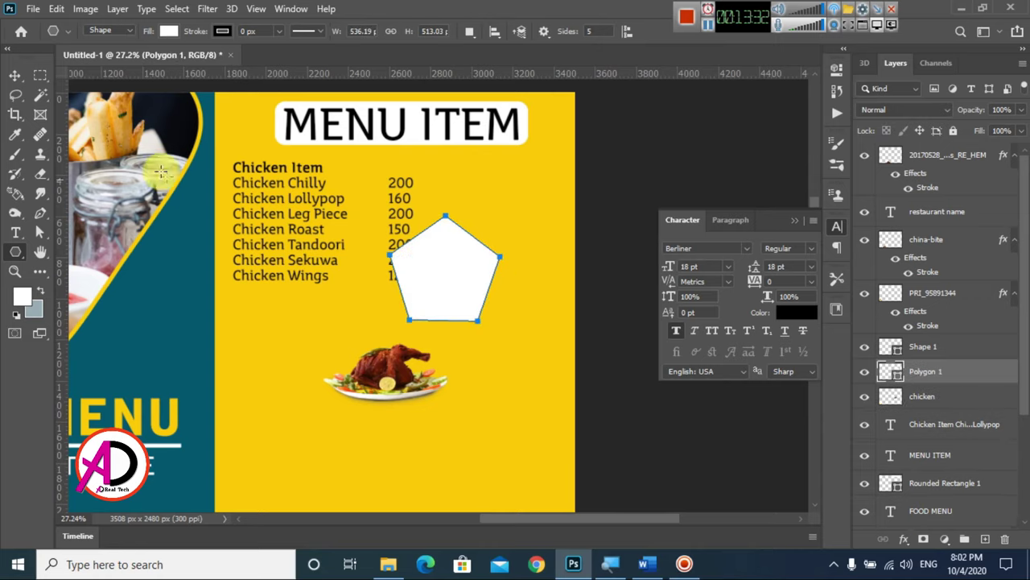
left_click(16, 77)
key("Delete")
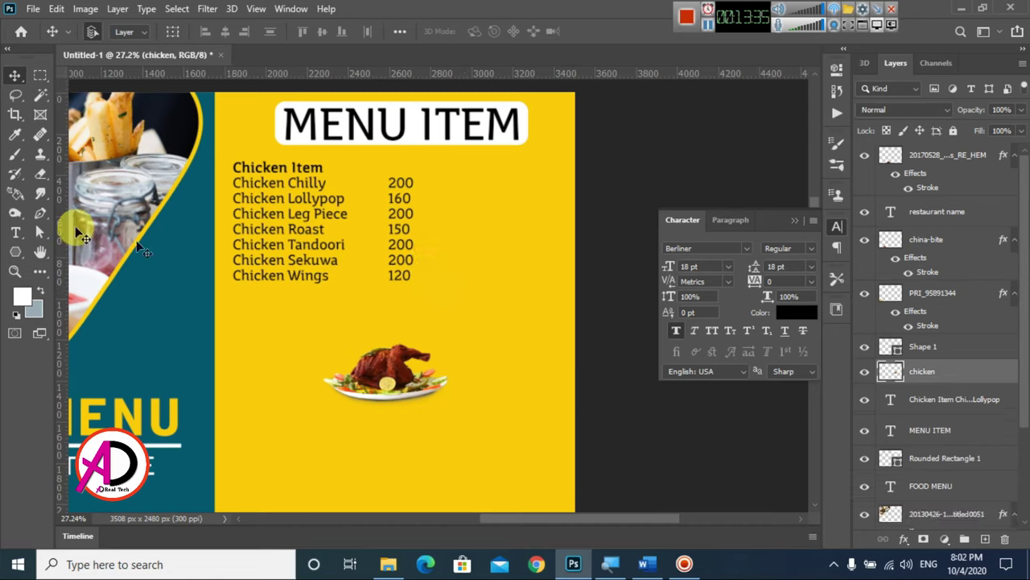
- Draw a white rounded rectangle right of the prices with 100 px corner radius
right_click(16, 255)
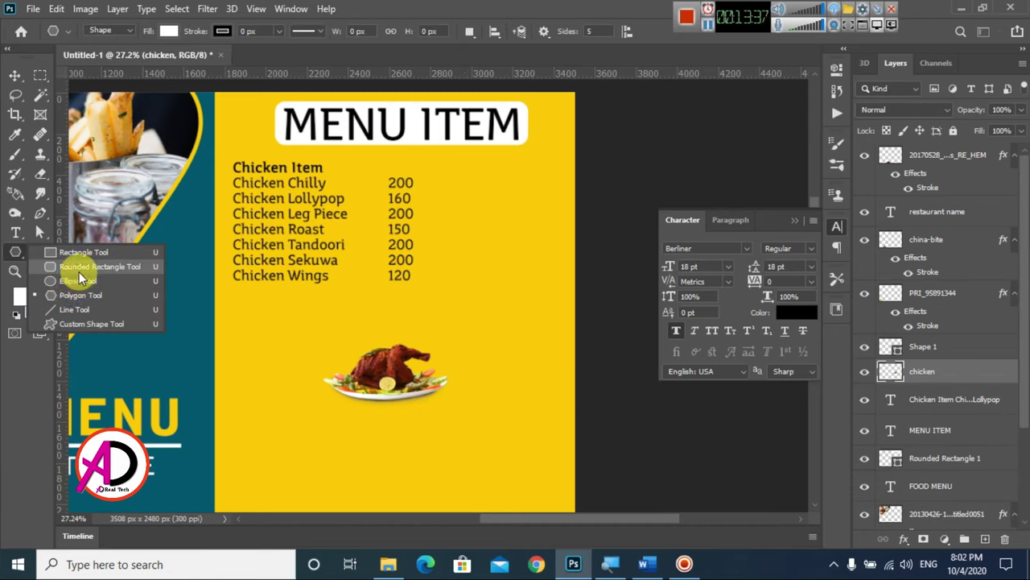
left_click(79, 270)
mouse_move(450, 207)
left_mouse_down()
mouse_move(657, 345)
mouse_move(635, 334)
left_mouse_up()
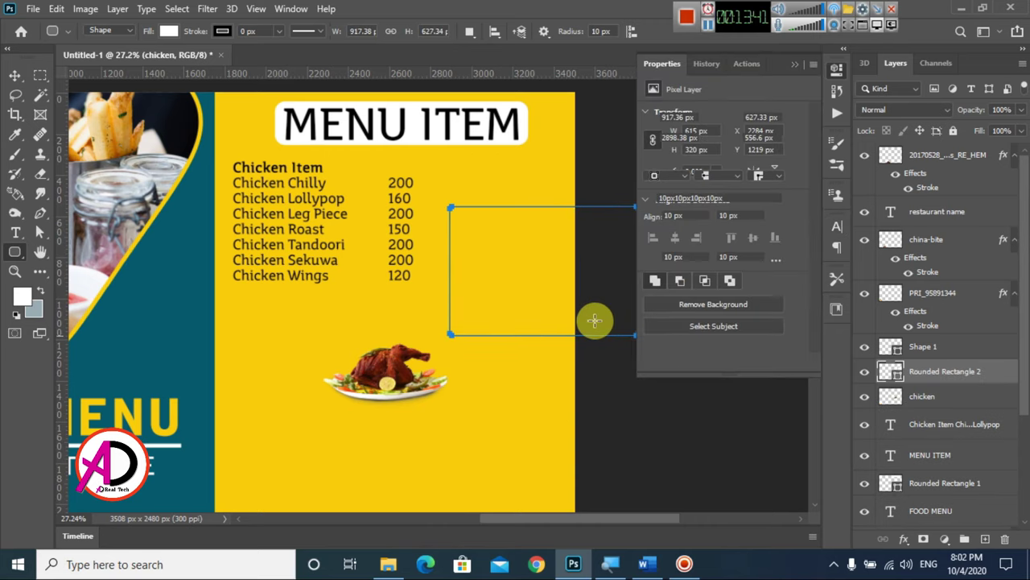
left_click(684, 216)
type("100")
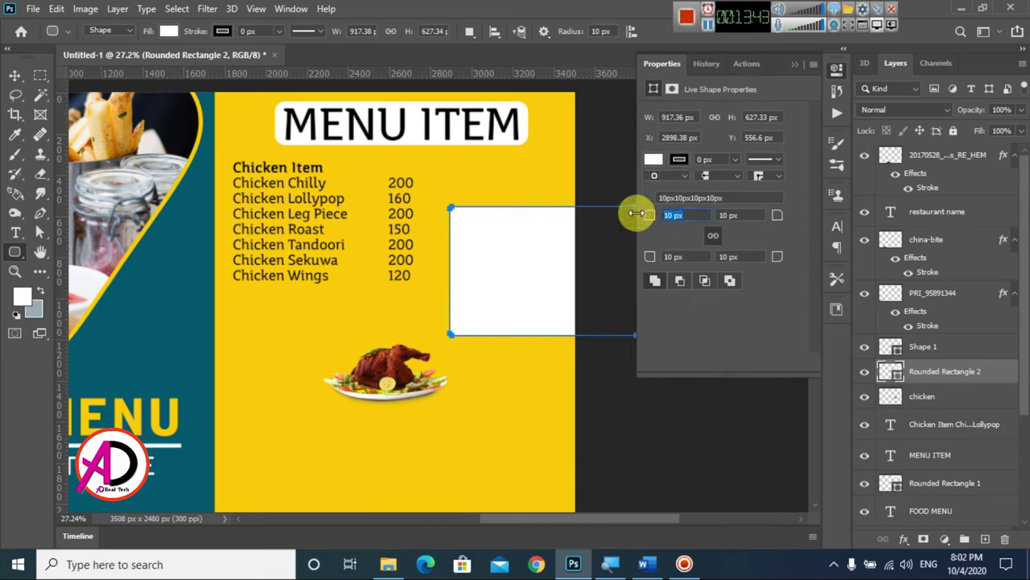
- Shift the rectangle left, rotate it about -24° and scale it to 95.76%
left_click(14, 78)
left_click_drag(502, 265, 394, 270)
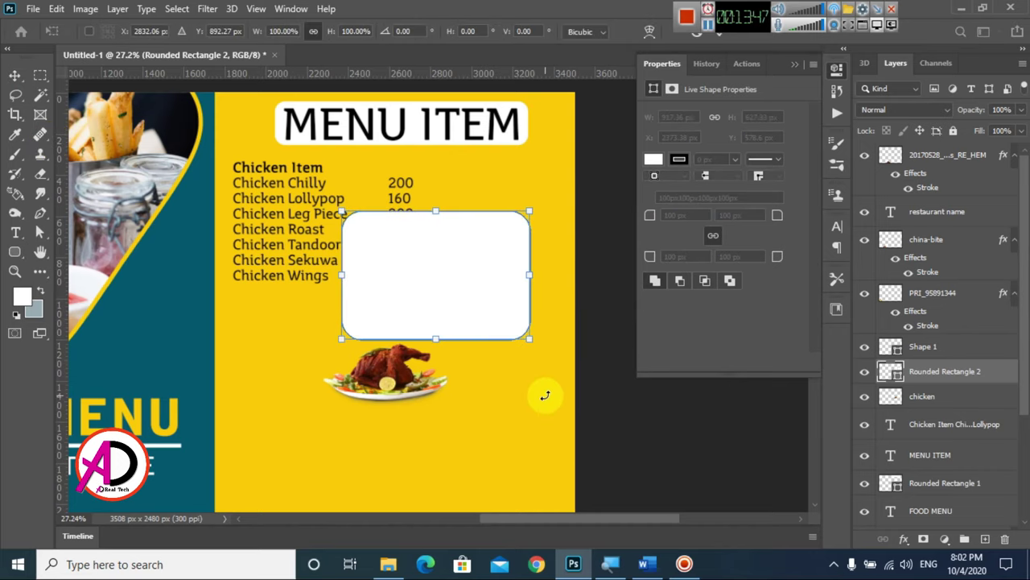
key("ctrl+t")
mouse_move(545, 395)
left_mouse_down()
mouse_move(586, 211)
mouse_move(574, 208)
left_mouse_up()
mouse_move(480, 306)
left_mouse_down()
mouse_move(487, 244)
mouse_move(479, 250)
left_mouse_up()
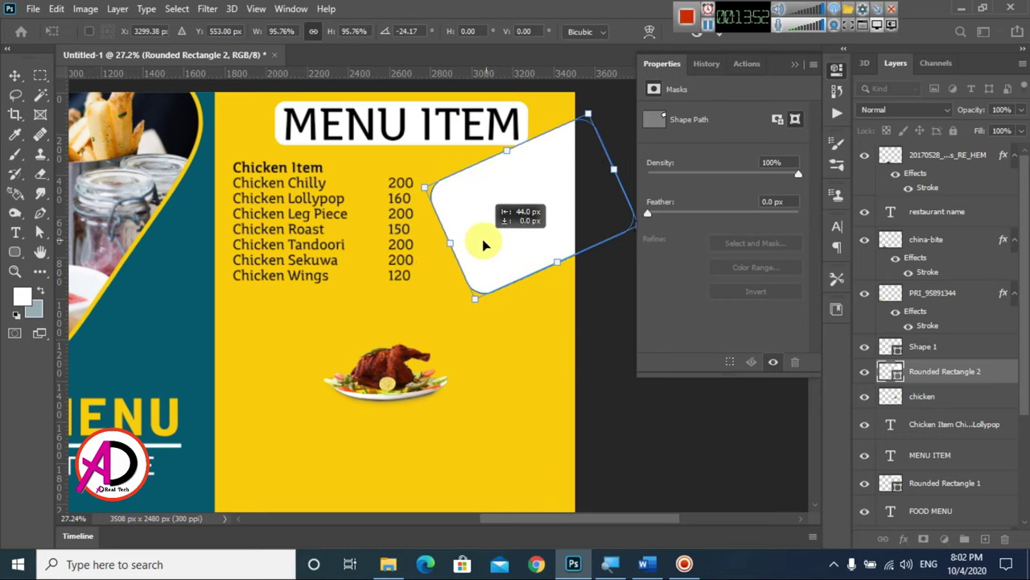
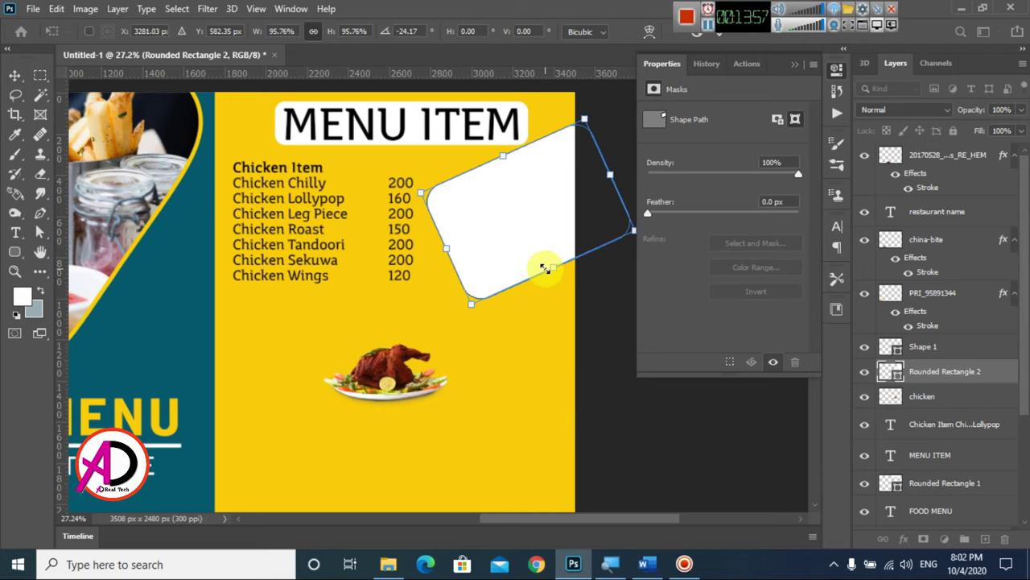
- Scale Rounded Rectangle 2 up slightly and nudge it to the yellow panel's right edge
scroll(610, 291, "down", 2)
scroll(419, 294, "up", 3)
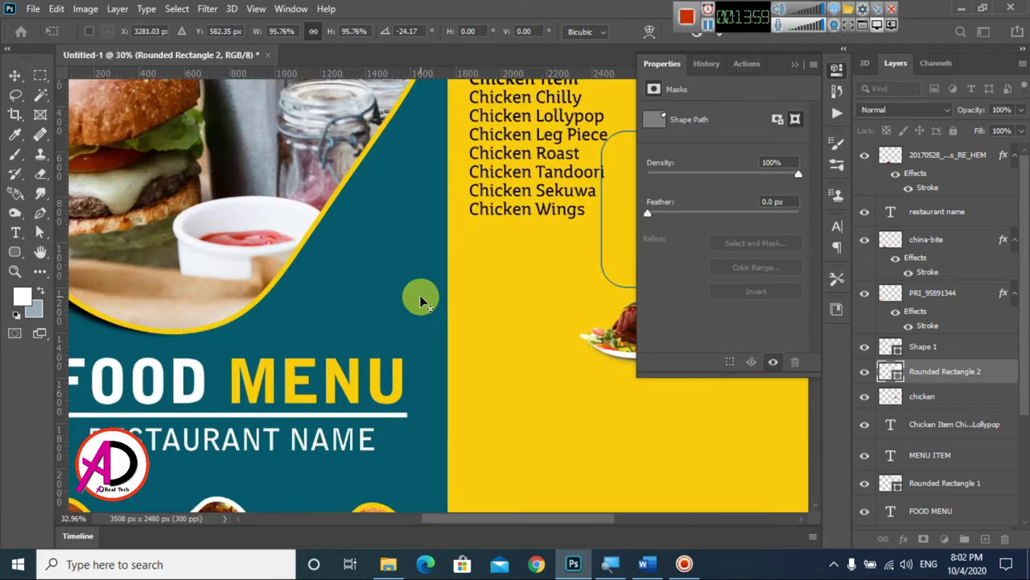
left_click_drag(421, 295, 32, 380)
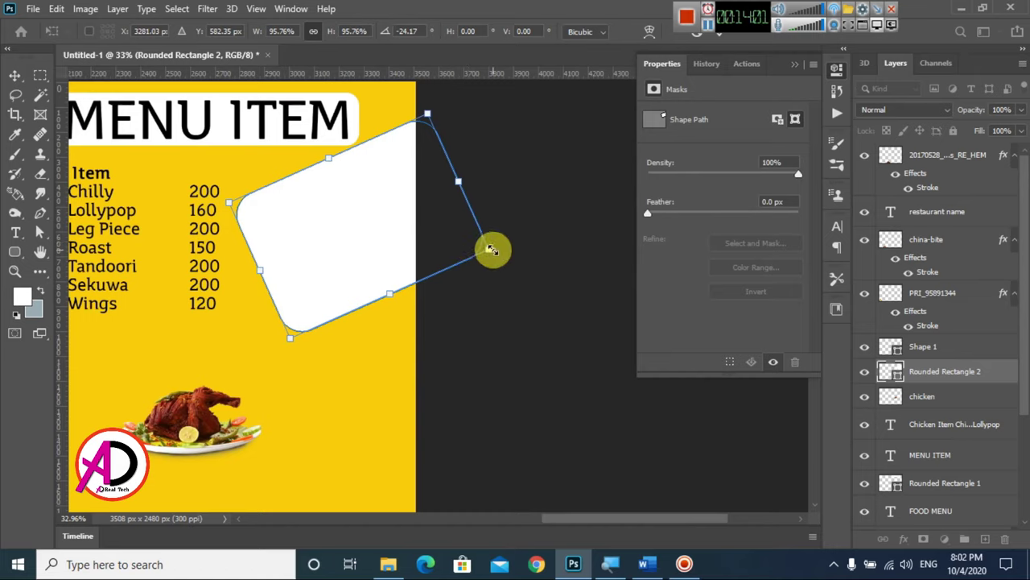
left_click_drag(490, 250, 509, 252)
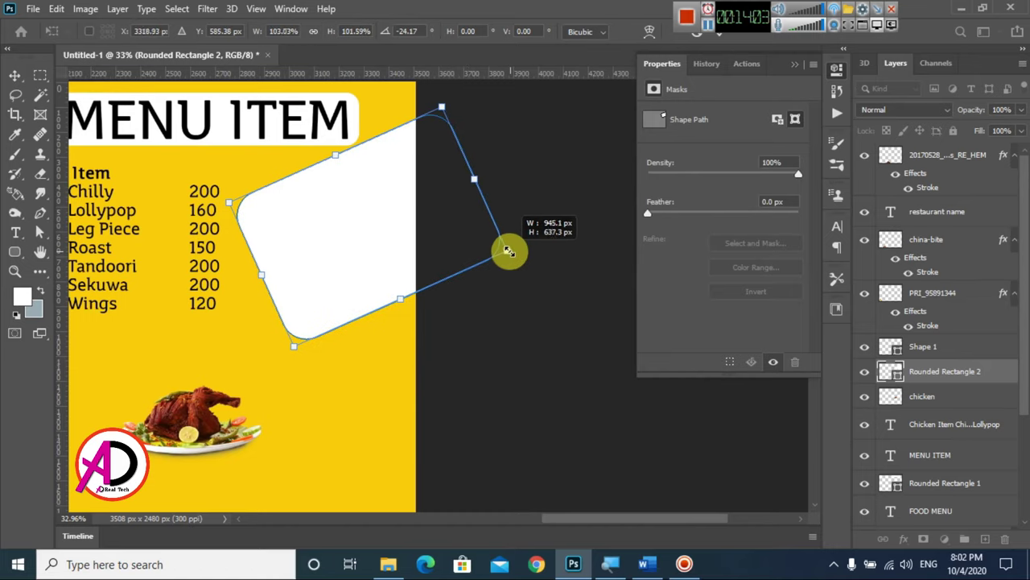
left_click_drag(508, 252, 493, 247)
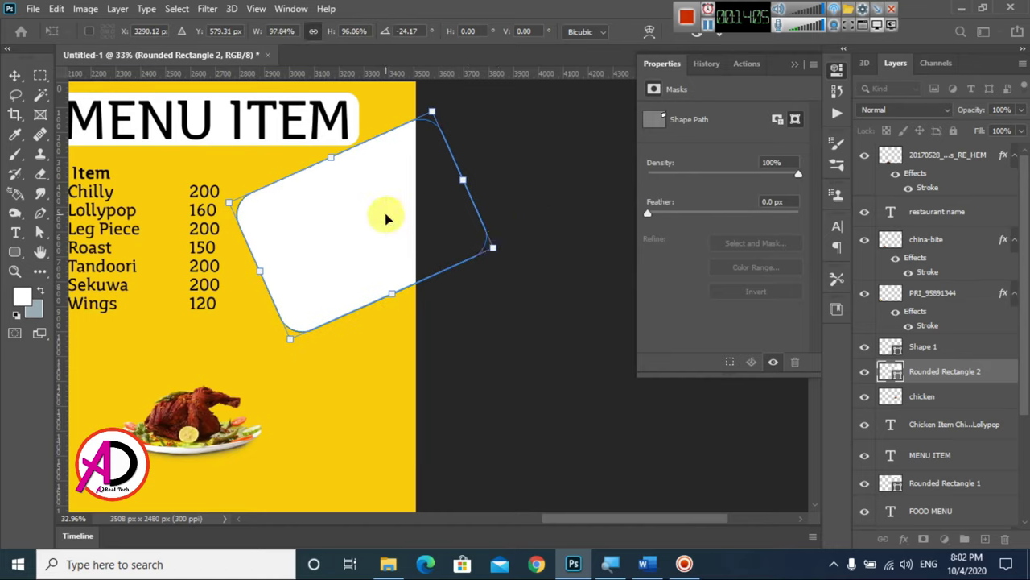
left_click_drag(387, 219, 380, 225)
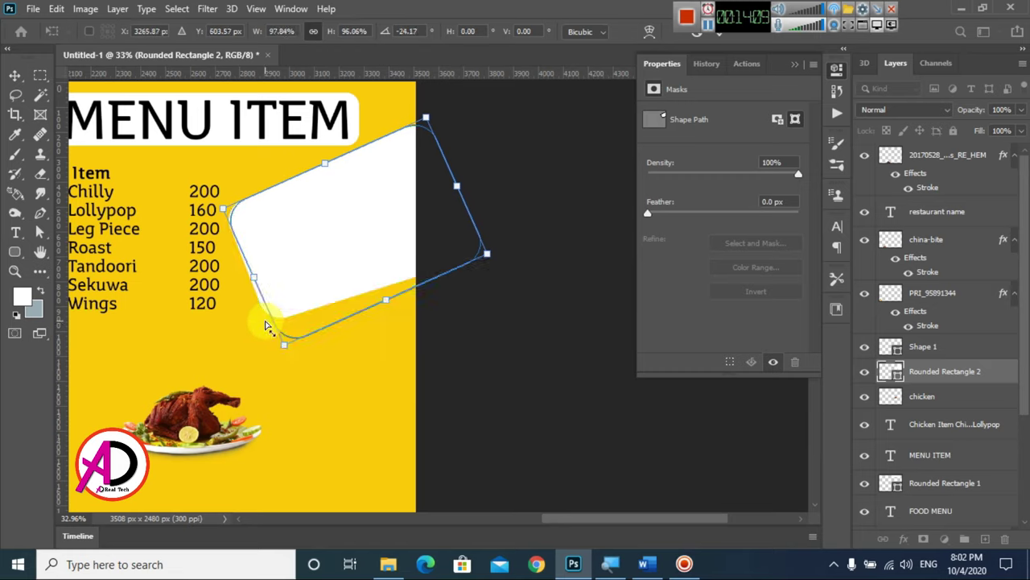
left_click_drag(282, 348, 283, 345)
key("Return")
left_click_drag(368, 240, 370, 237)
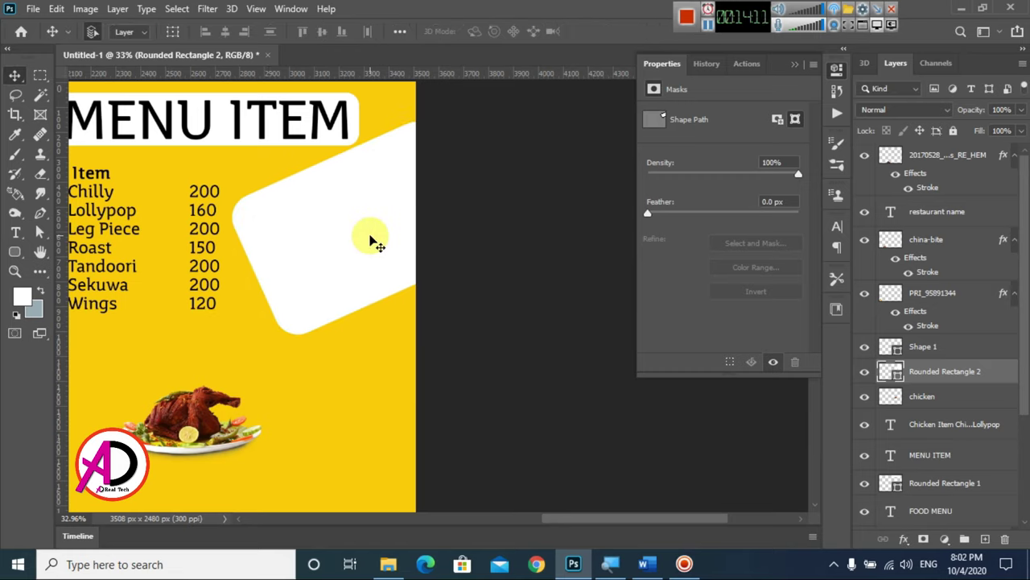
- Stack the chicken layer above Rounded Rectangle 2 and move the photo onto the white frame
left_click(219, 410)
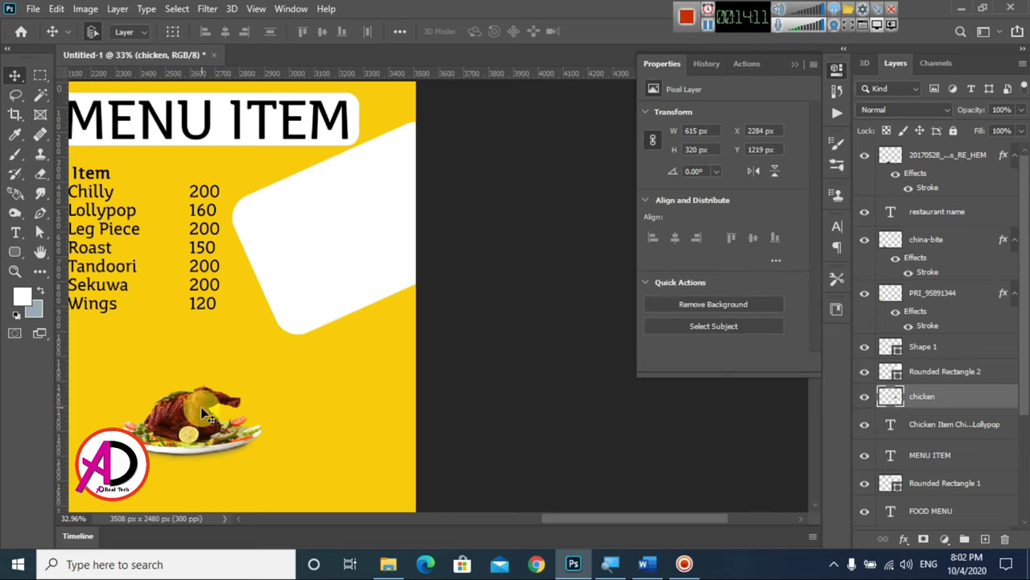
left_click(326, 241)
left_click_drag(936, 395, 949, 352)
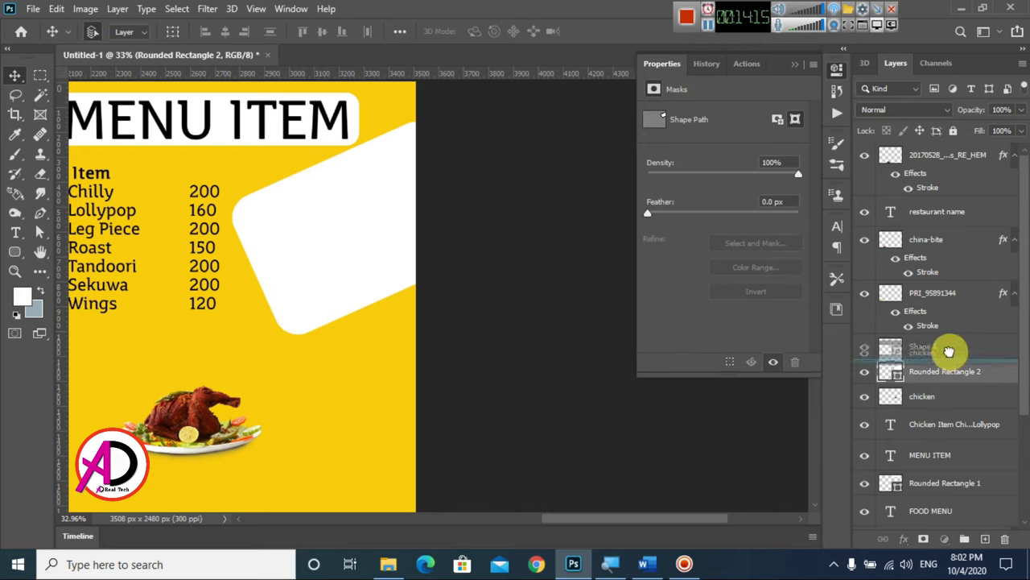
left_click_drag(190, 421, 326, 241)
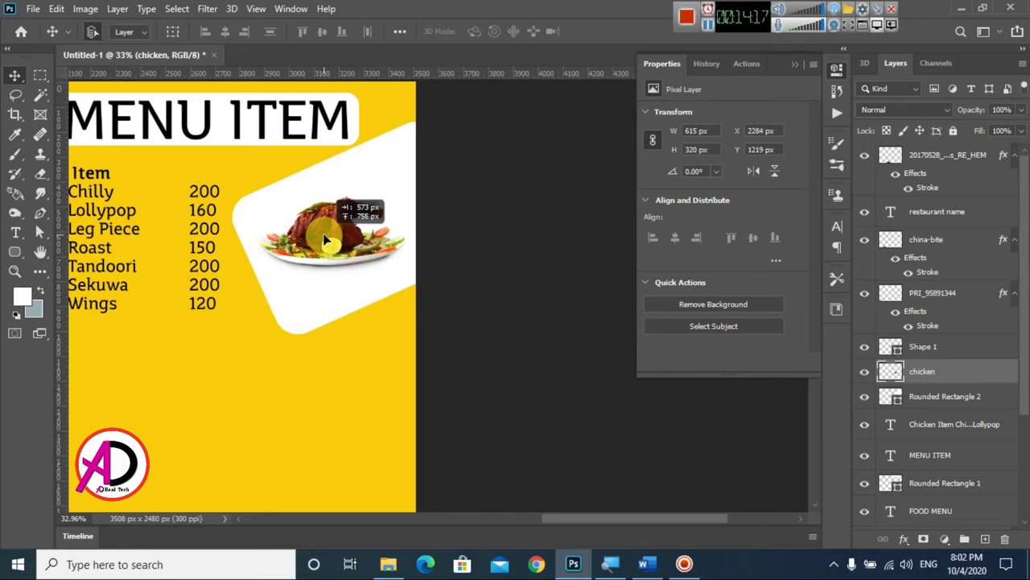
scroll(326, 242, "down", 3)
scroll(481, 322, "up", 3)
scroll(278, 284, "down", 1)
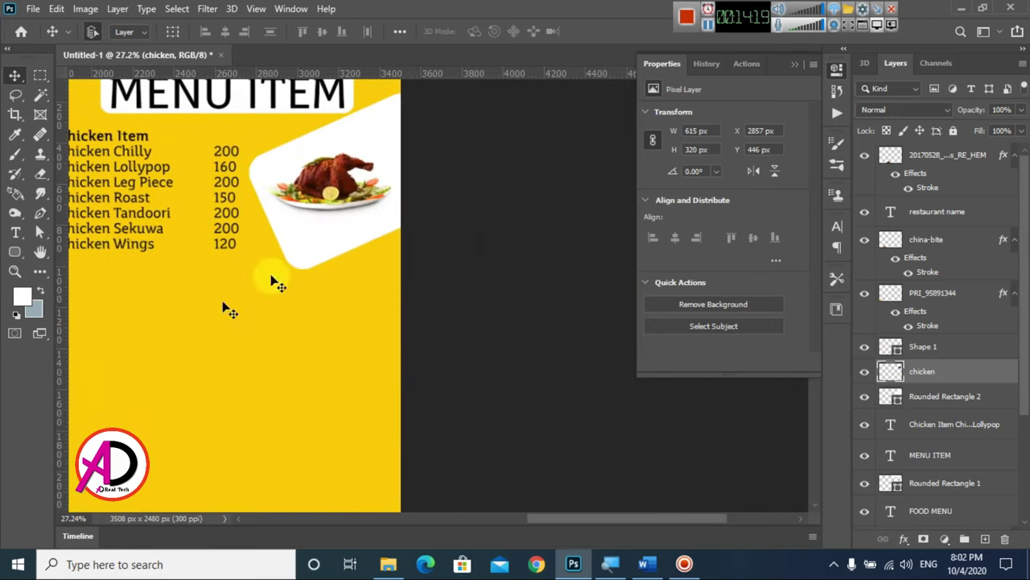
- Scale the chicken photo up to about 124% so it fills the tilted frame
key("ctrl+t")
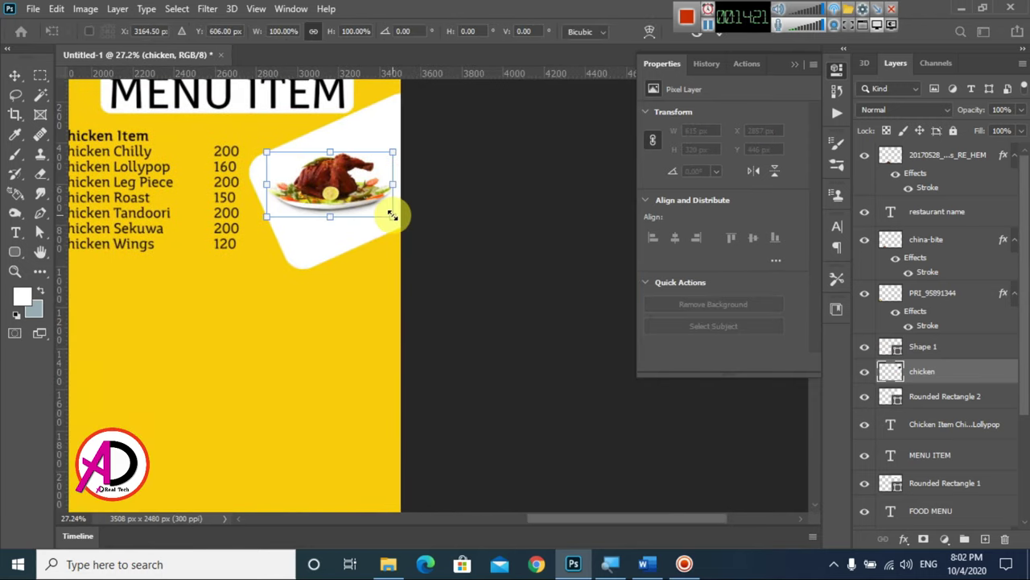
left_click_drag(392, 216, 409, 223)
left_click_drag(334, 195, 329, 195)
left_click_drag(400, 223, 412, 229)
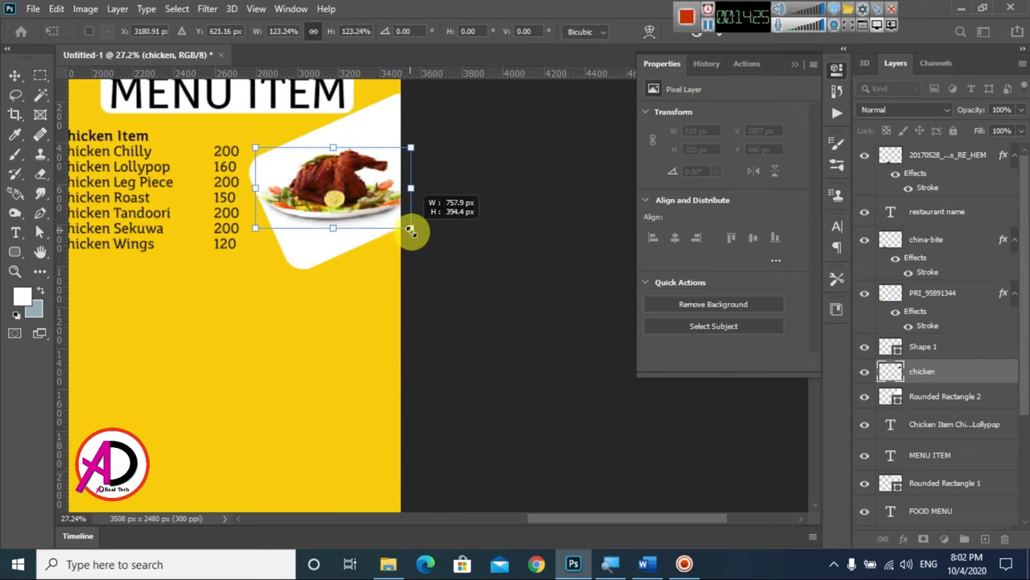
left_click_drag(354, 195, 357, 188)
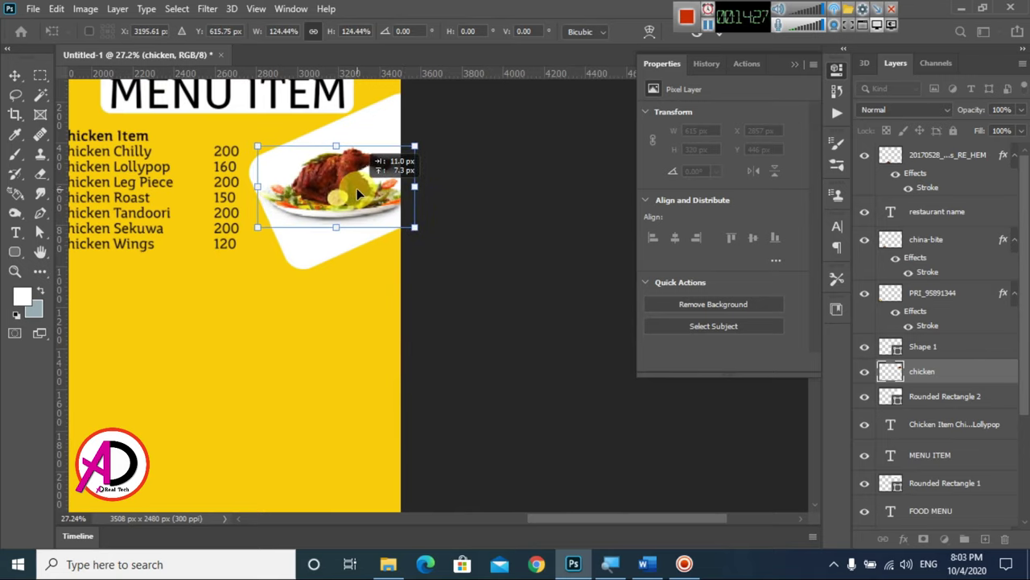
key("Return")
scroll(410, 342, "down", 3)
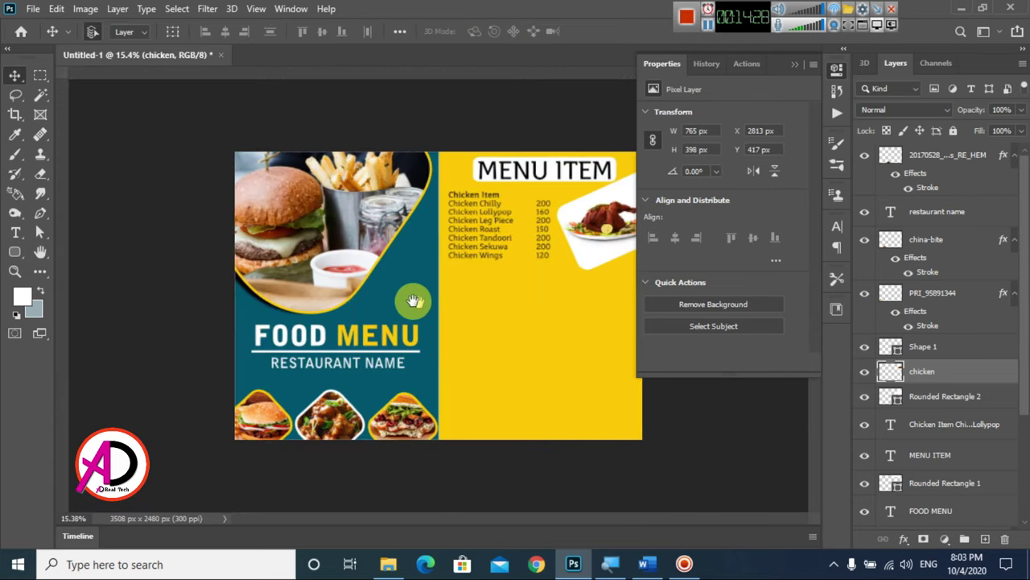
scroll(449, 302, "up", 2)
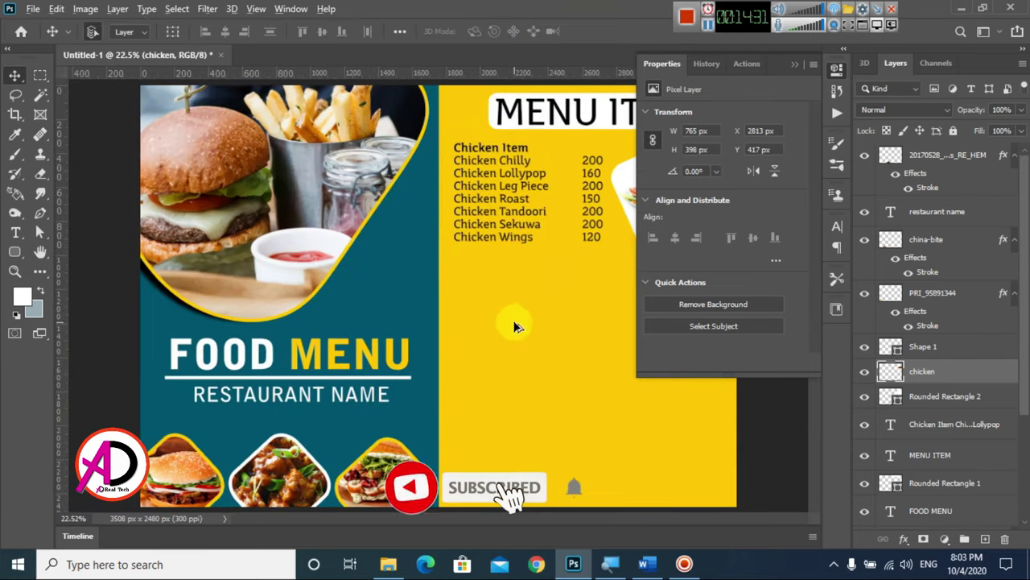
scroll(515, 322, "up", 1)
left_click_drag(516, 322, 308, 298)
- Collapse the layer settings and pan to review the chicken section
scroll(366, 282, "down", 2)
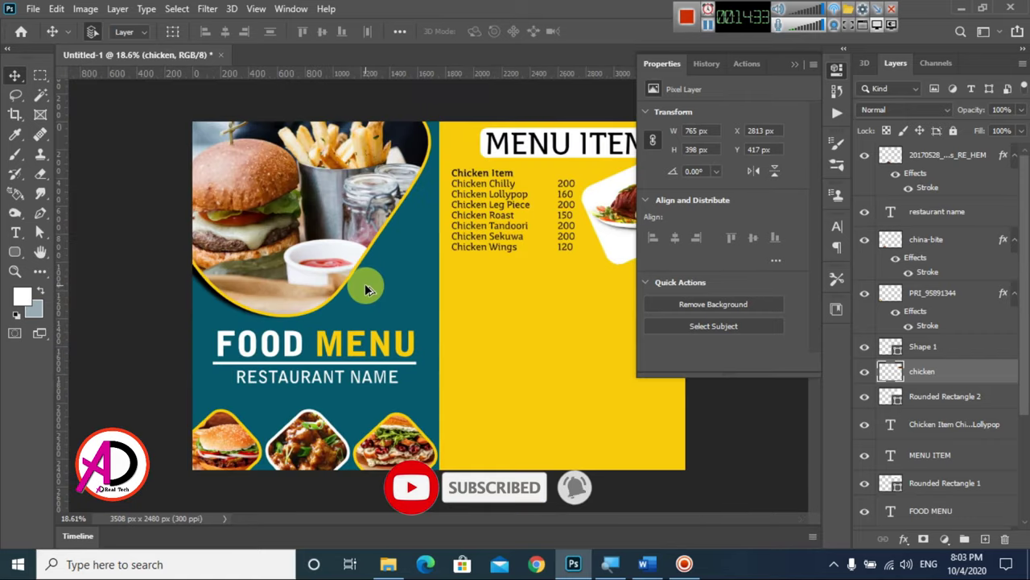
scroll(481, 312, "up", 1)
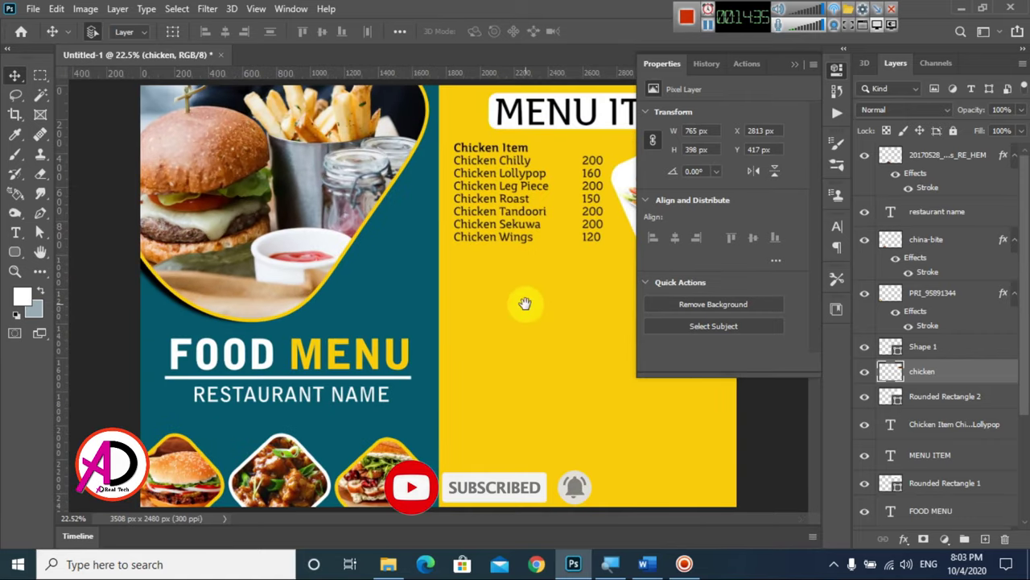
left_click(795, 64)
scroll(531, 280, "up", 1)
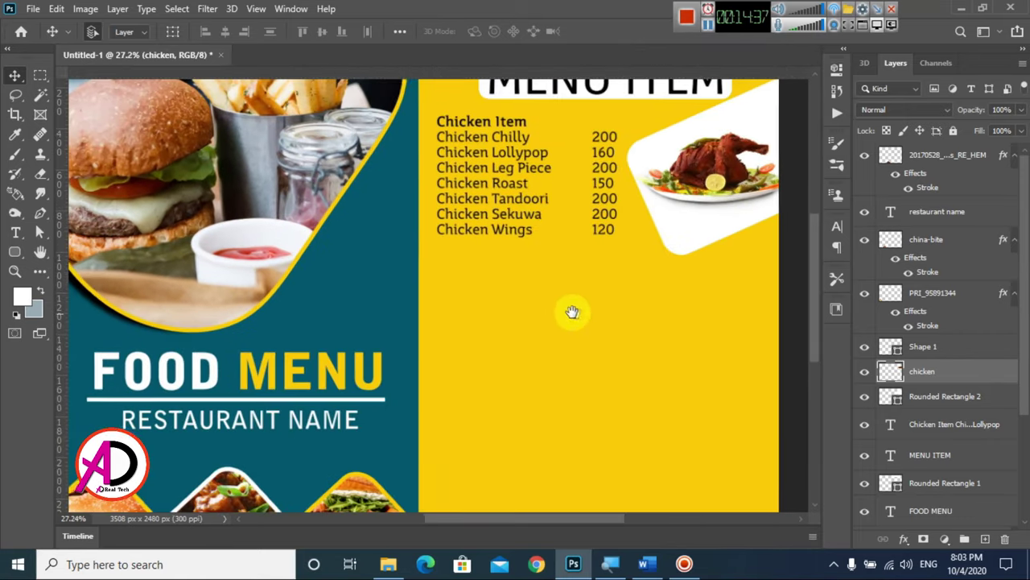
left_click_drag(571, 311, 541, 299)
scroll(375, 295, "down", 2)
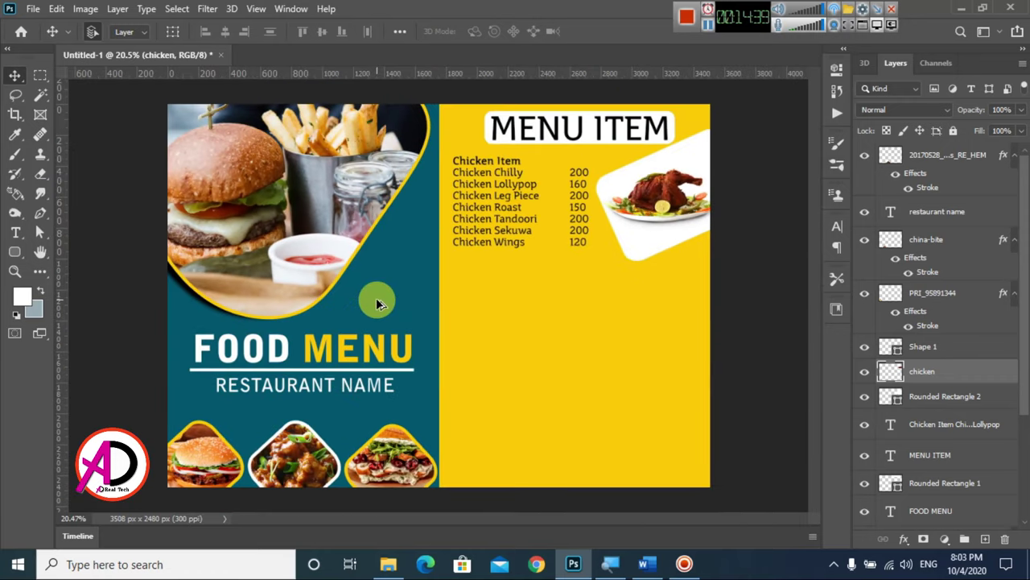
scroll(538, 278, "up", 1)
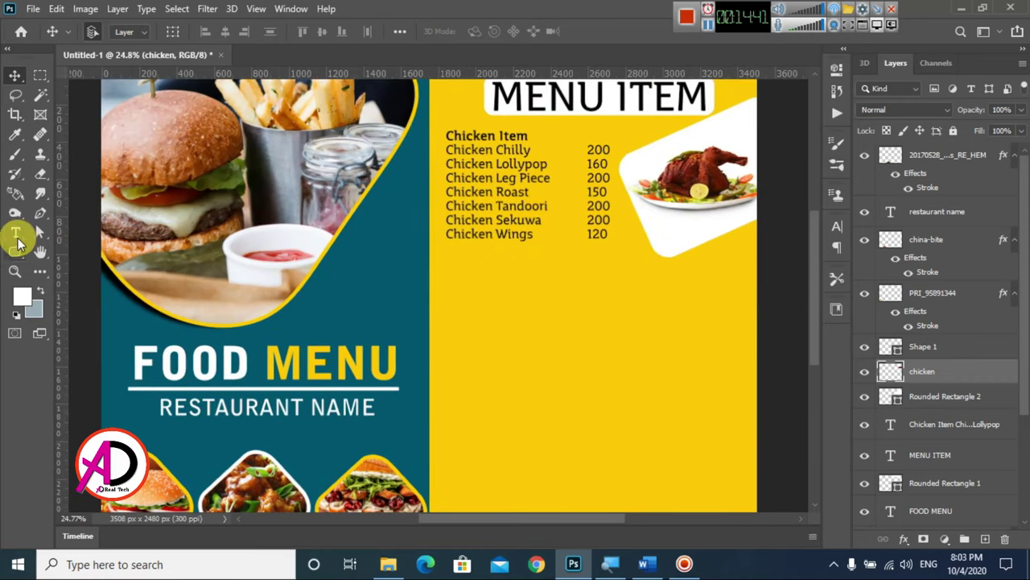
- Select the Chicken Item heading words and set their font size to 24 pt
left_click(15, 233)
left_click(474, 135)
double_click(474, 136)
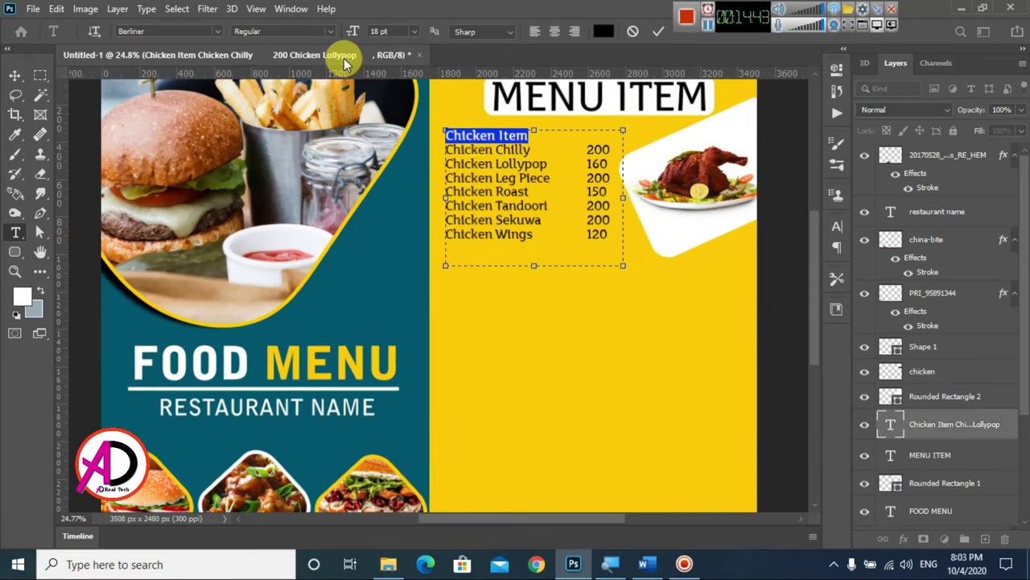
left_click(412, 32)
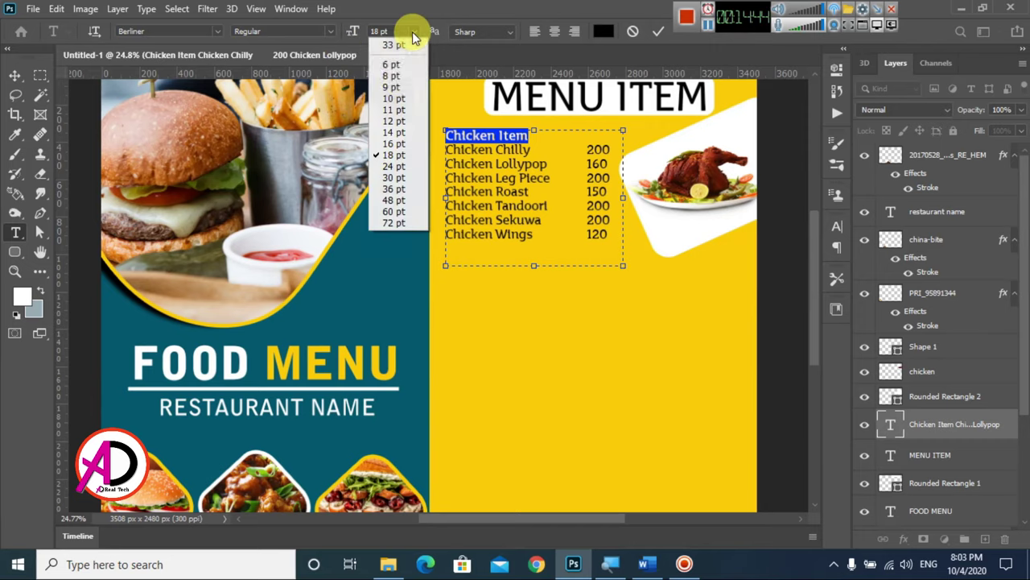
left_click(395, 166)
left_click(15, 75)
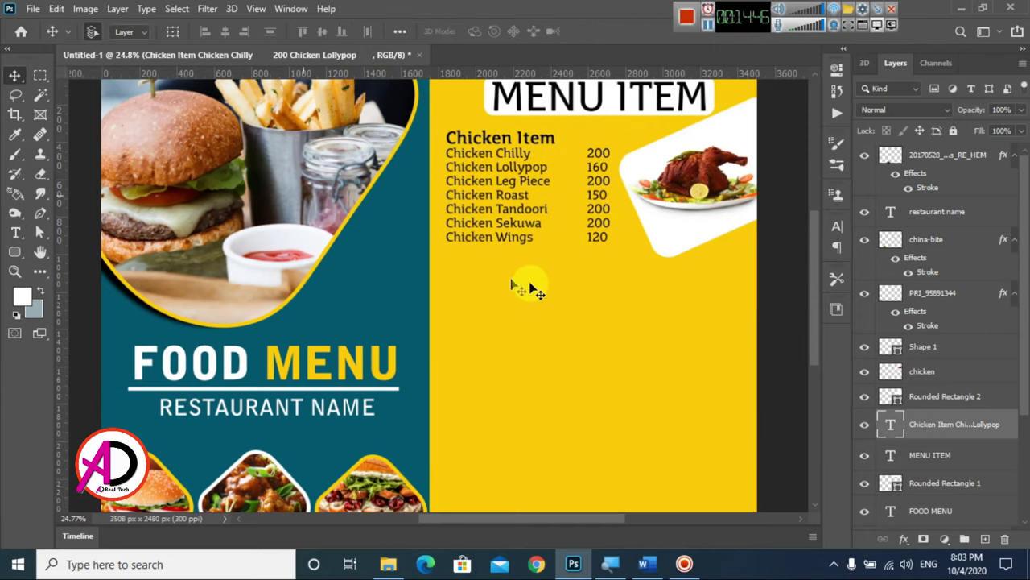
scroll(501, 265, "down", 2)
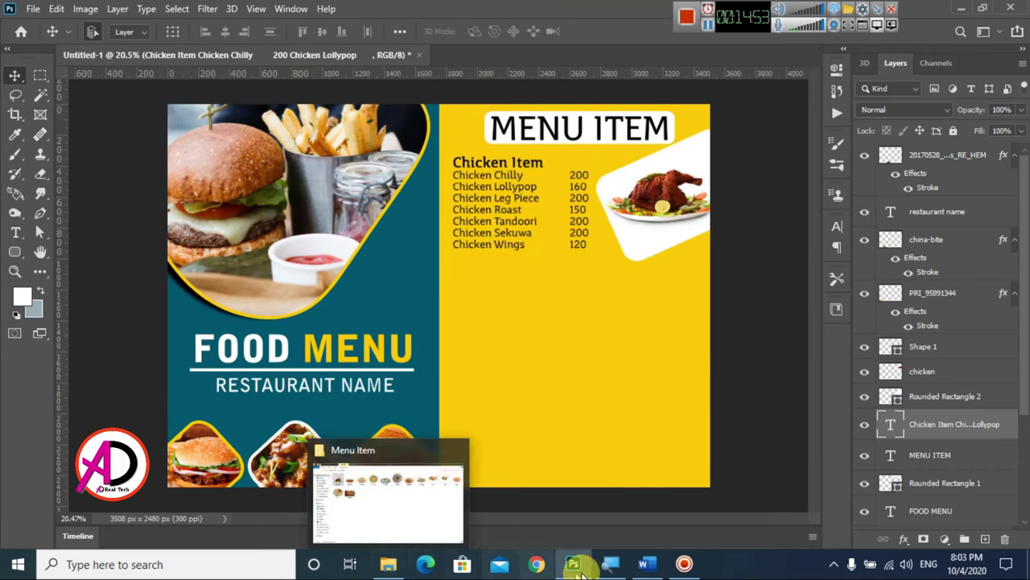
- Copy the Word text from the MO:MO heading through 'Chicken Chilly MO:MO 150', then return to Photoshop
left_click(643, 564)
scroll(339, 310, "down", 3)
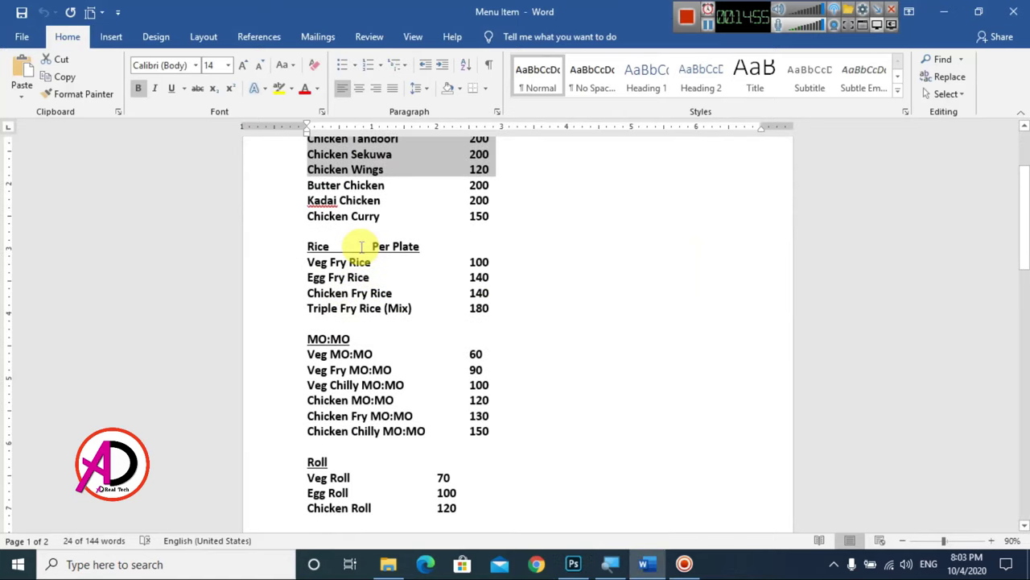
left_click_drag(309, 336, 529, 433)
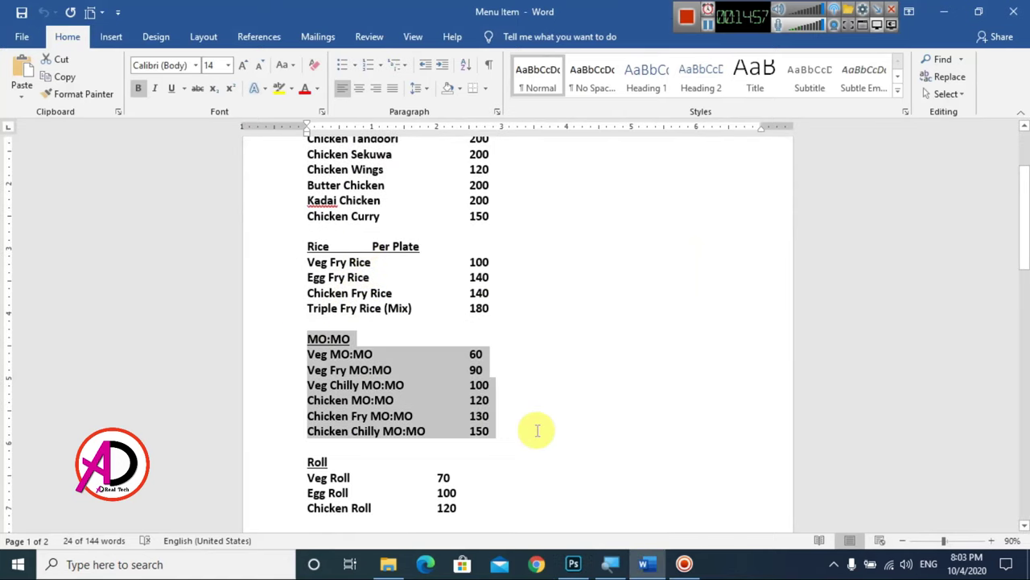
key("alt+Tab")
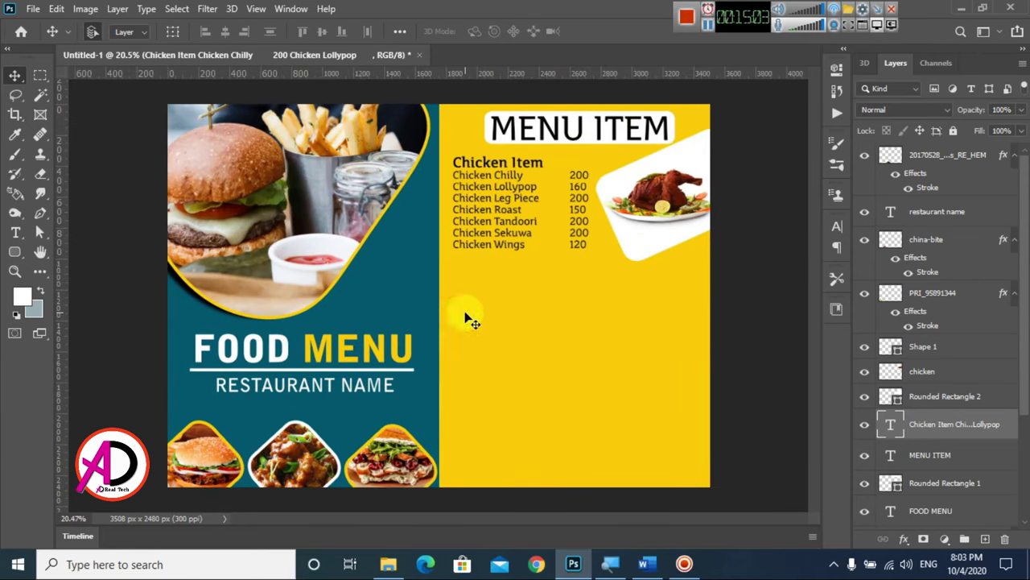
- Duplicate the Chicken Item text layer below the original list
left_click(15, 234)
left_click_drag(456, 278, 599, 374)
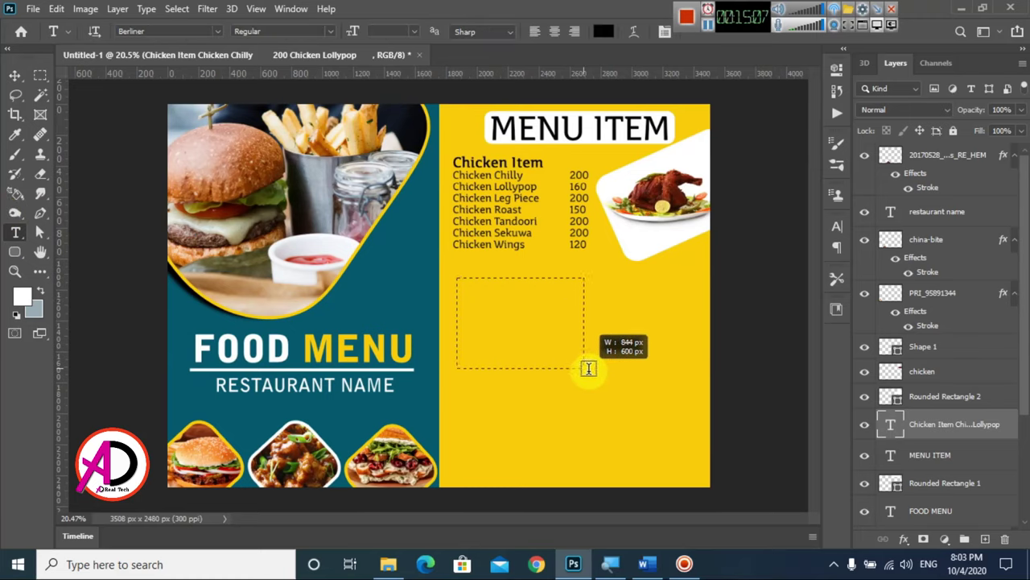
left_click(14, 75)
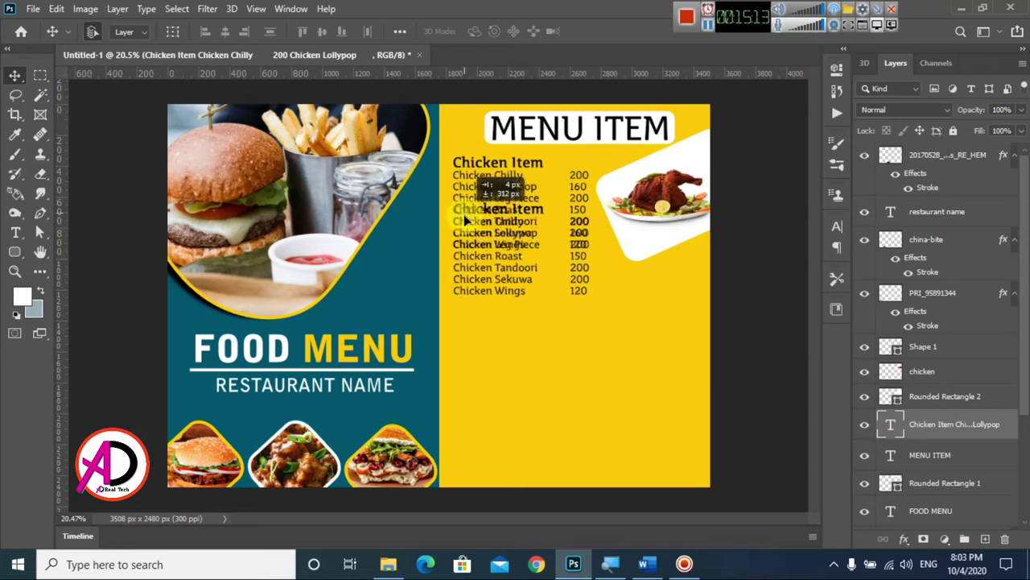
left_click_drag(464, 165, 568, 286)
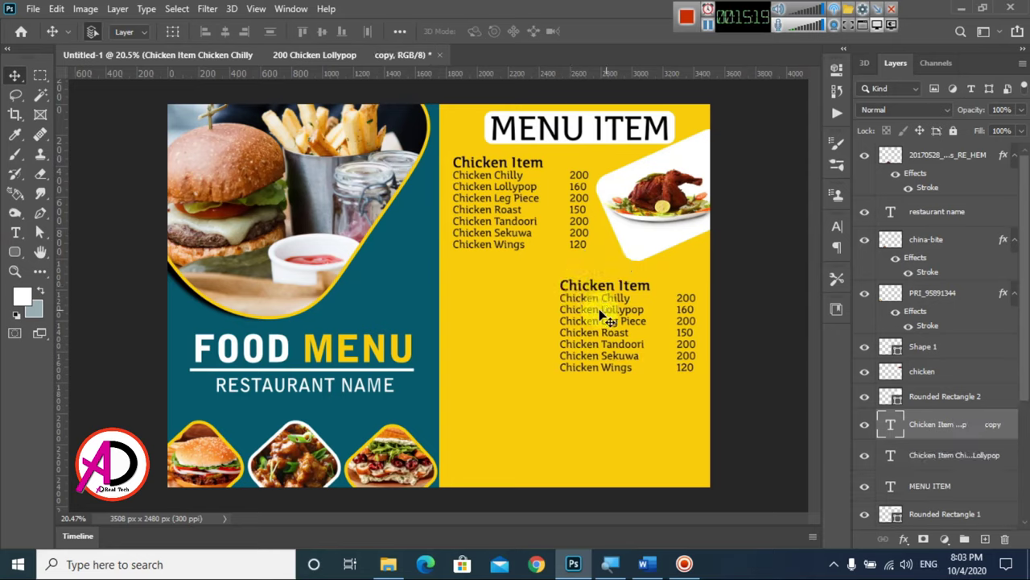
left_click_drag(587, 289, 588, 289)
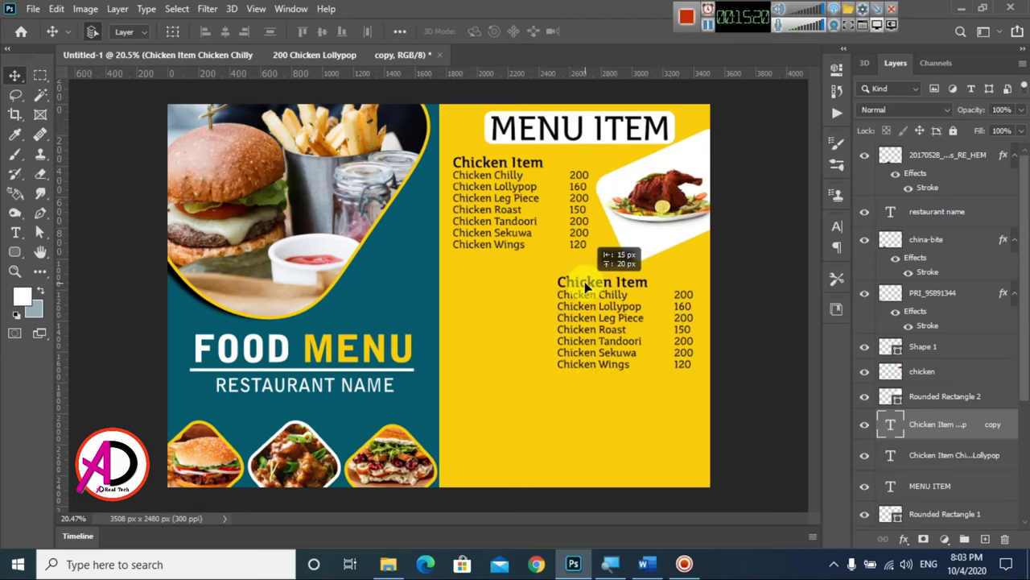
- Replace the duplicated list's text with the copied MO:MO price list
left_click(15, 232)
left_click(588, 346)
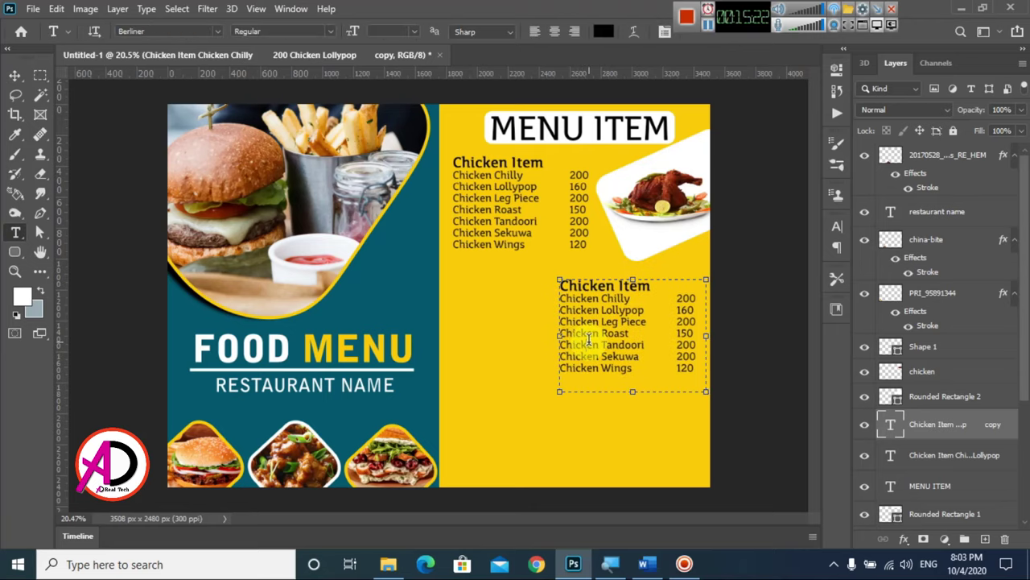
key("ctrl+a")
key("ctrl+v")
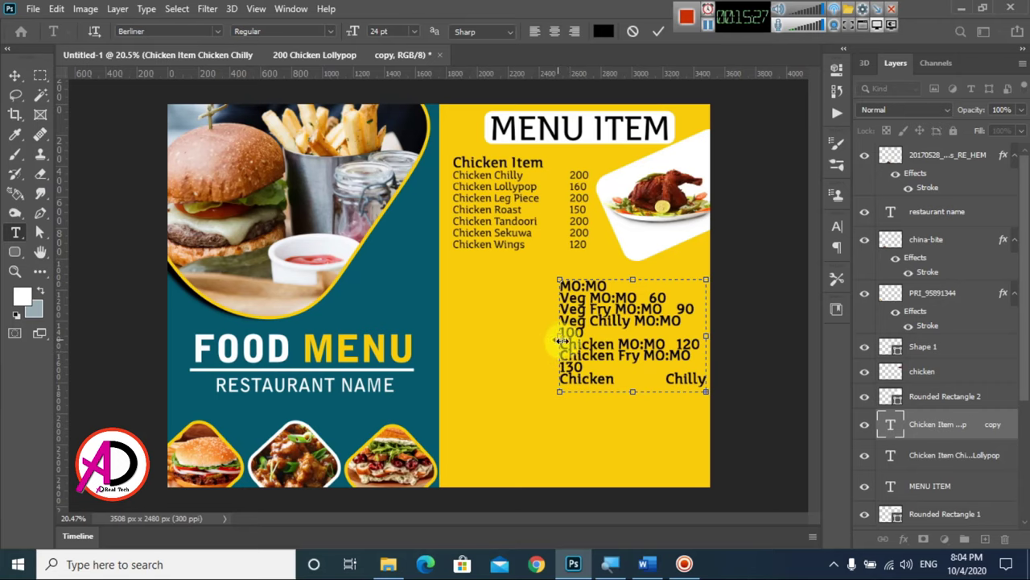
key("ctrl+a")
key("ctrl+Return")
scroll(604, 336, "up", 5)
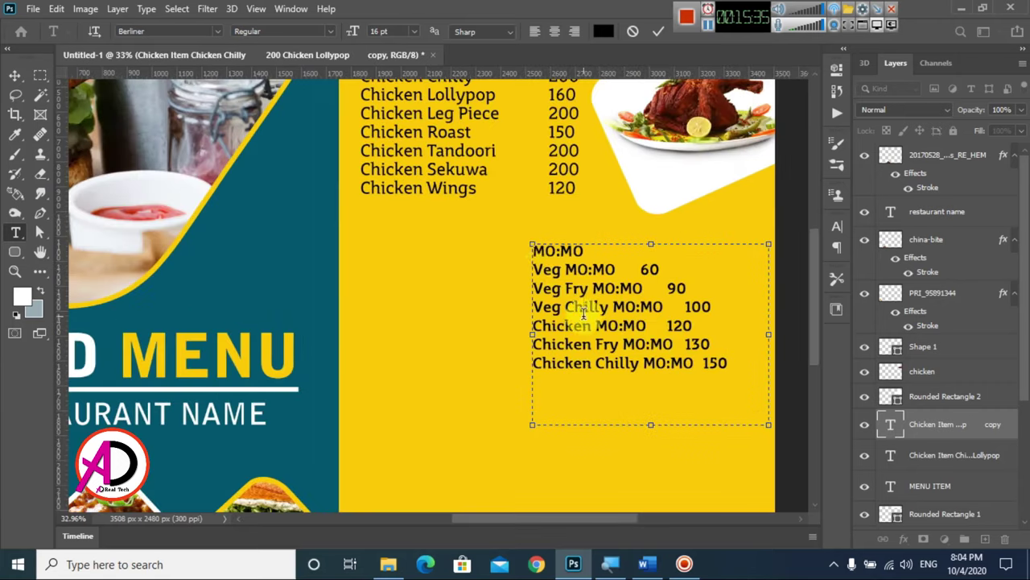
- Enlarge the MO:MO heading, align its prices in one column, and nudge the list up
left_click_drag(533, 270, 752, 391)
key("ctrl+shift+period")
left_click_drag(532, 251, 585, 251)
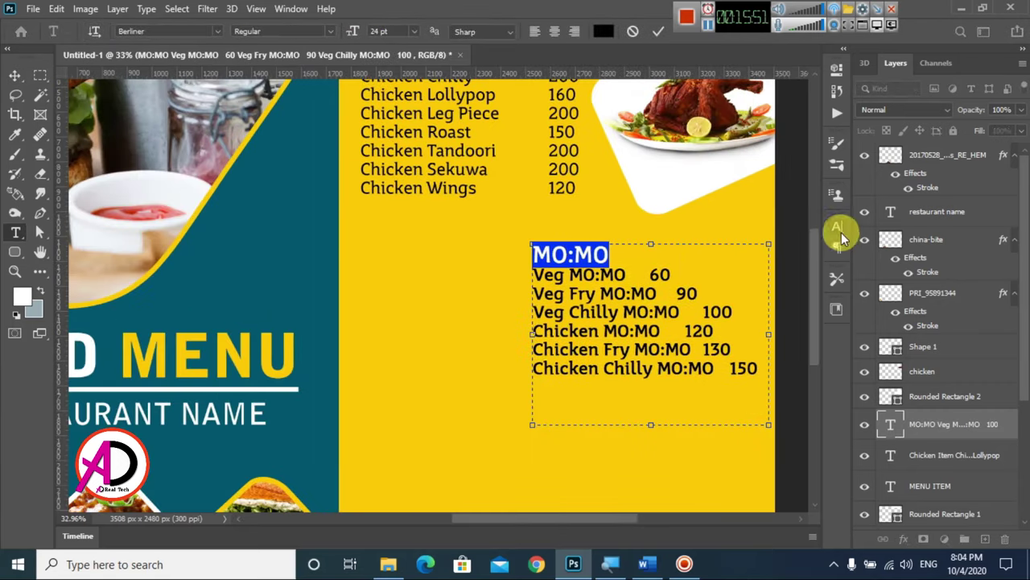
key("ctrl+shift+period")
left_click_drag(533, 275, 757, 369)
scroll(536, 274, "up", 2)
left_click(531, 226)
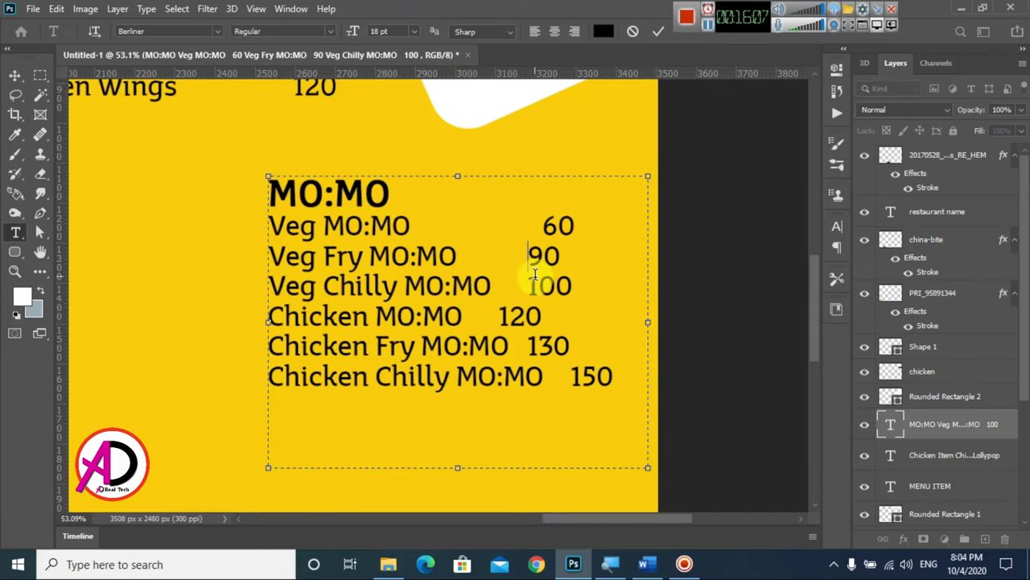
left_click(15, 74)
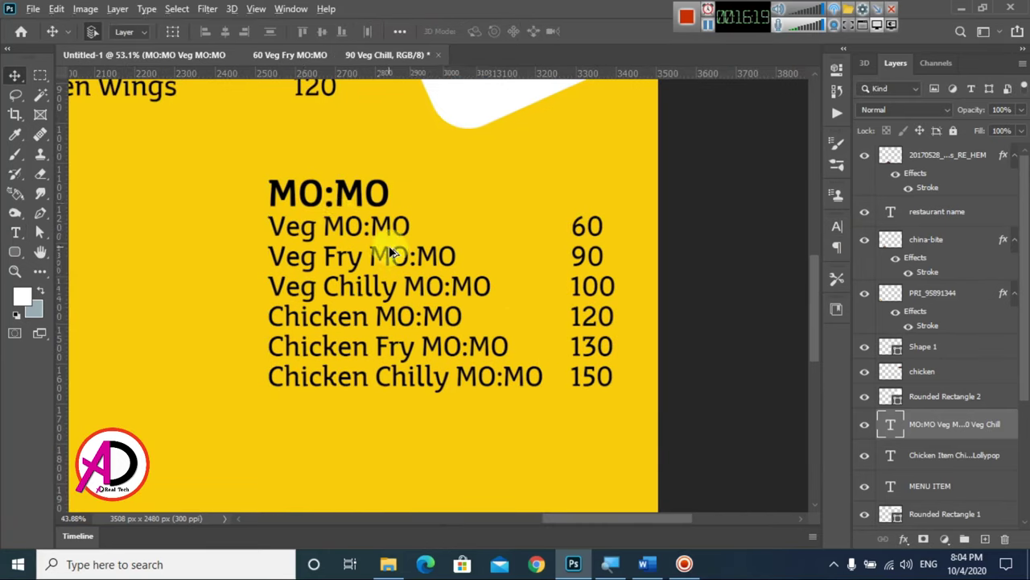
scroll(389, 246, "down", 2)
left_click_drag(373, 218, 373, 210)
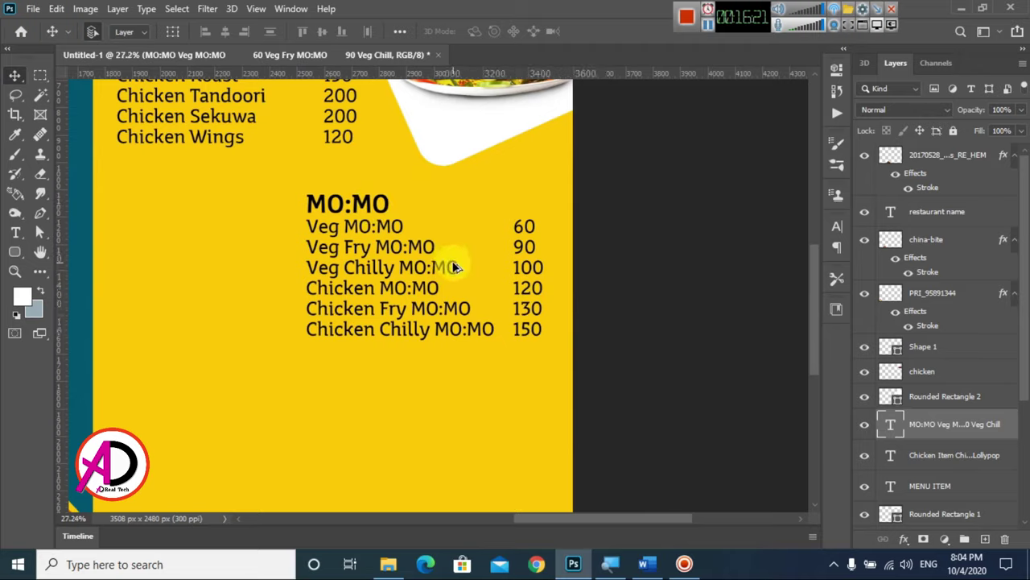
scroll(637, 261, "down", 2)
- Duplicate Rounded Rectangle 2 and restack the copy between the panel fills
left_click(642, 259)
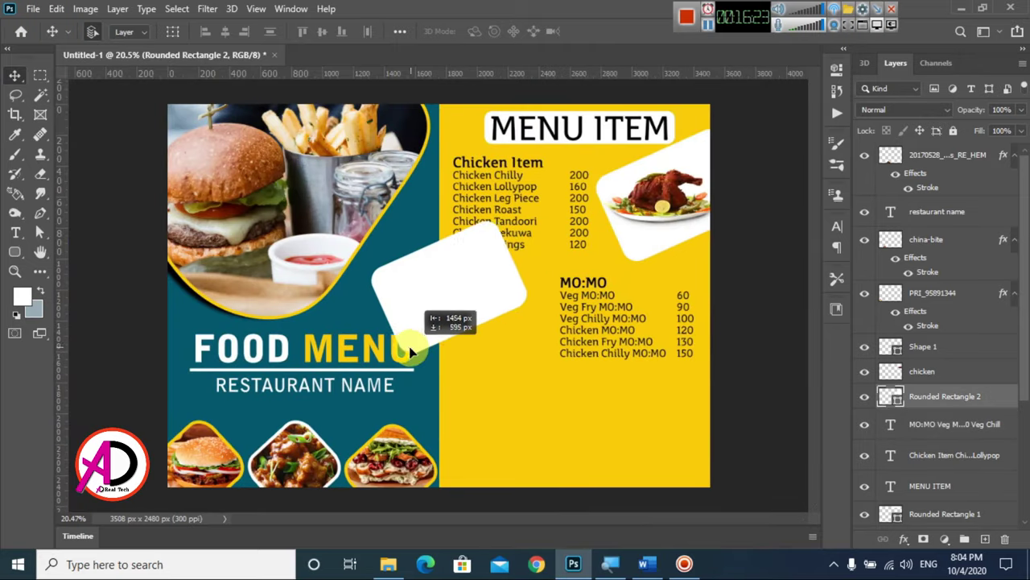
left_click_drag(641, 262, 432, 366)
left_click(430, 402)
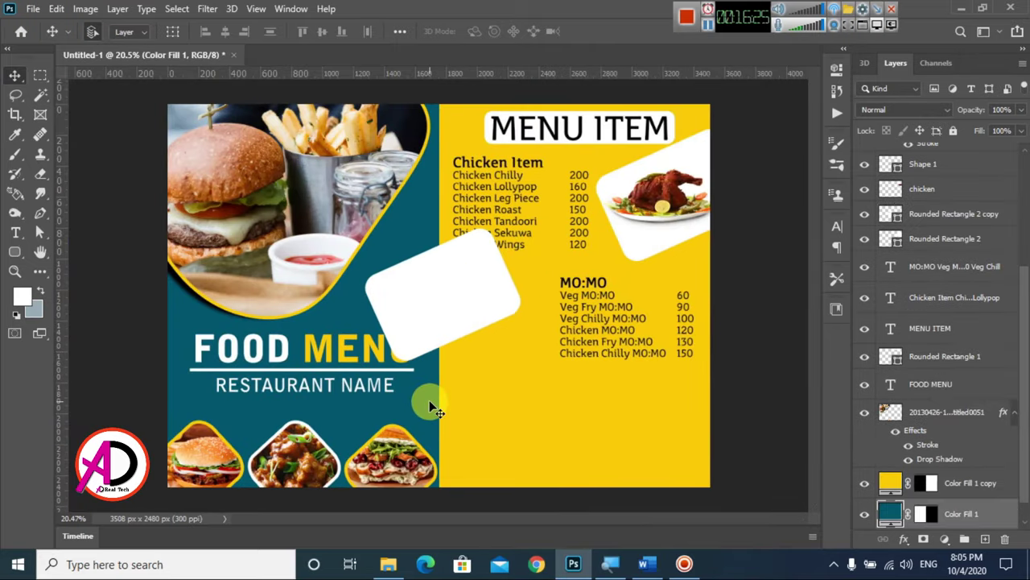
left_click(474, 298)
mouse_move(993, 214)
left_mouse_down()
mouse_move(1004, 317)
mouse_move(982, 478)
mouse_move(997, 521)
left_mouse_up()
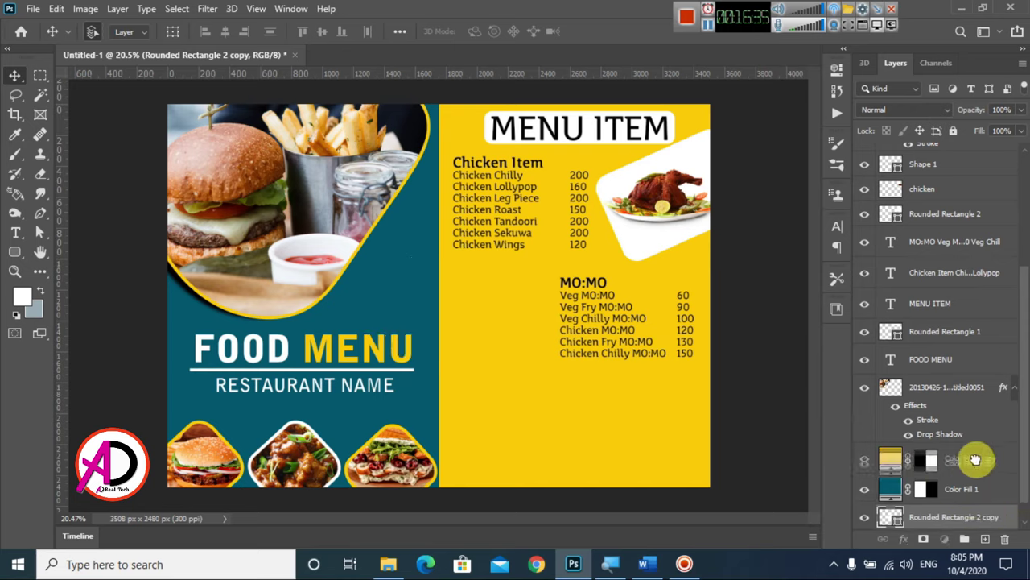
mouse_move(975, 459)
left_mouse_down()
mouse_move(977, 504)
mouse_move(973, 470)
left_mouse_up()
left_click_drag(495, 306, 520, 333)
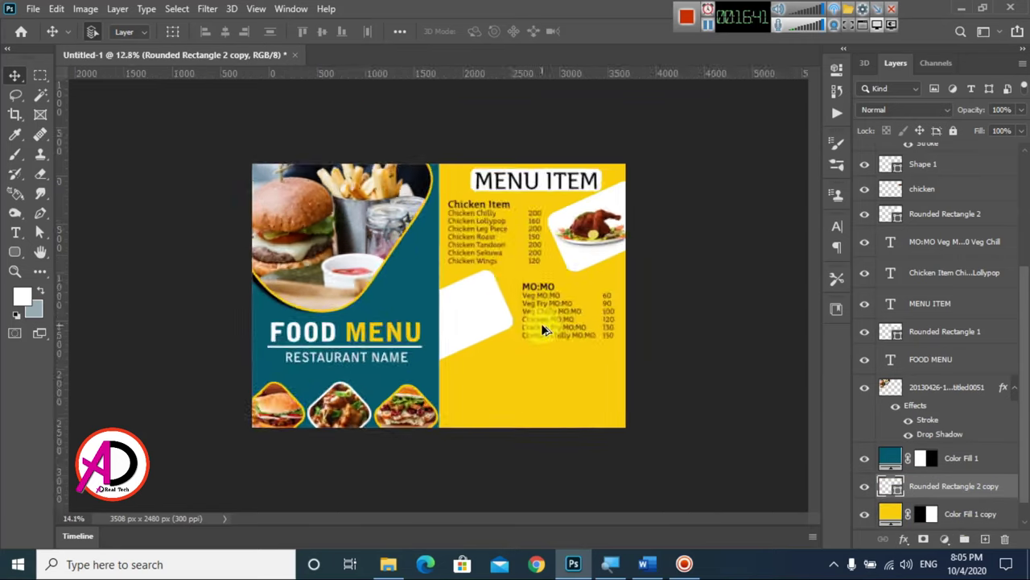
scroll(523, 326, "up", 1)
- Enlarge and tilt the copied white frame beside the MO:MO list
key("ctrl+t")
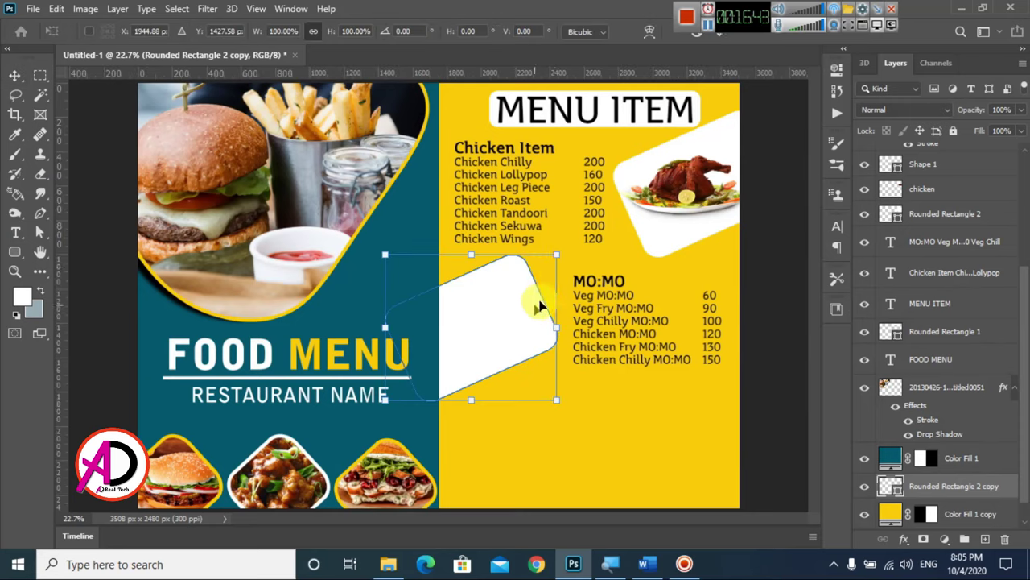
mouse_move(559, 255)
left_mouse_down()
mouse_move(569, 253)
mouse_move(502, 310)
left_mouse_up()
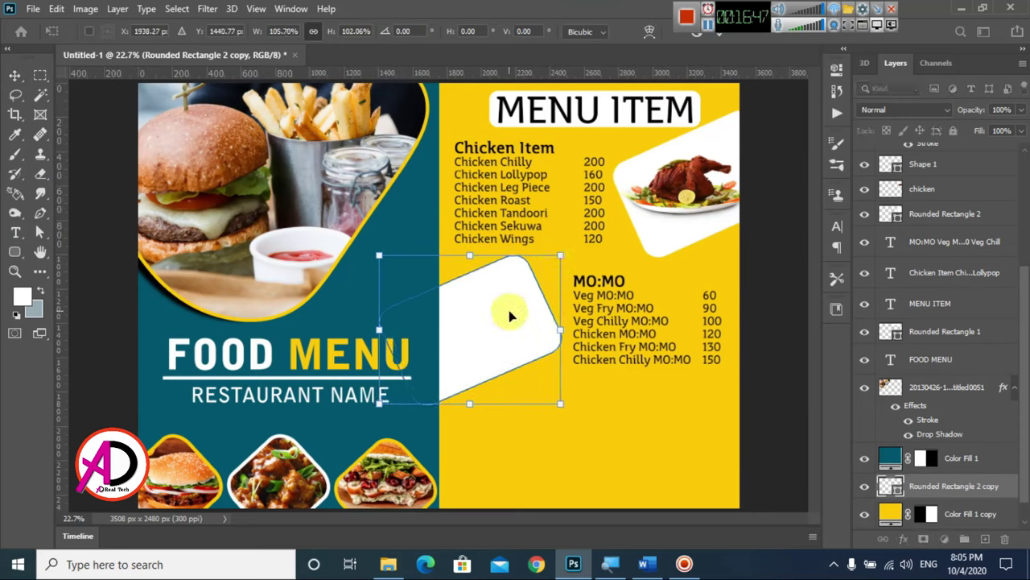
key("Return")
scroll(523, 321, "down", 2)
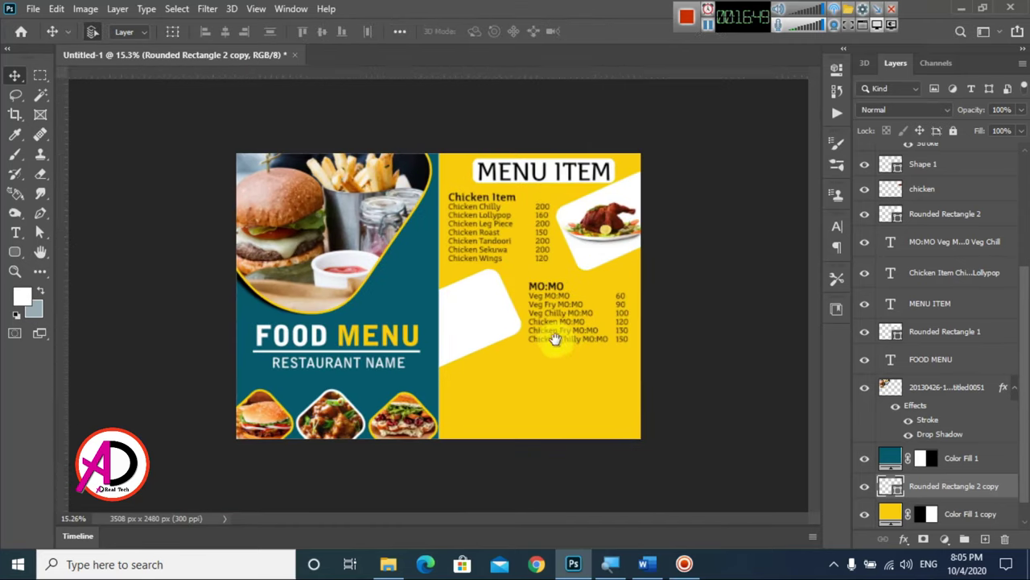
scroll(565, 329, "up", 3)
scroll(564, 289, "down", 2)
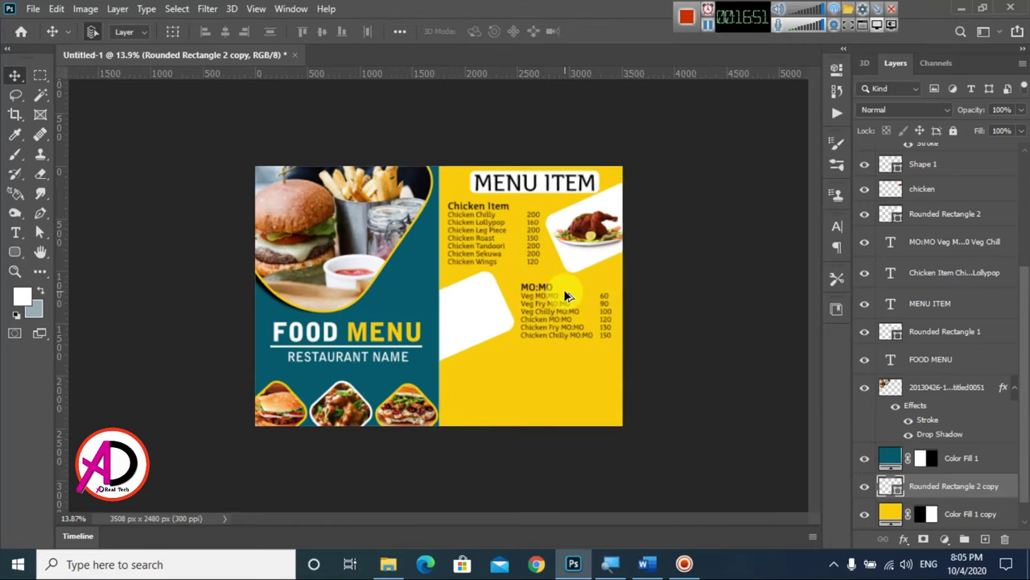
- Drag the Momo 1 photo from File Explorer onto the canvas and shrink it
left_click(388, 564)
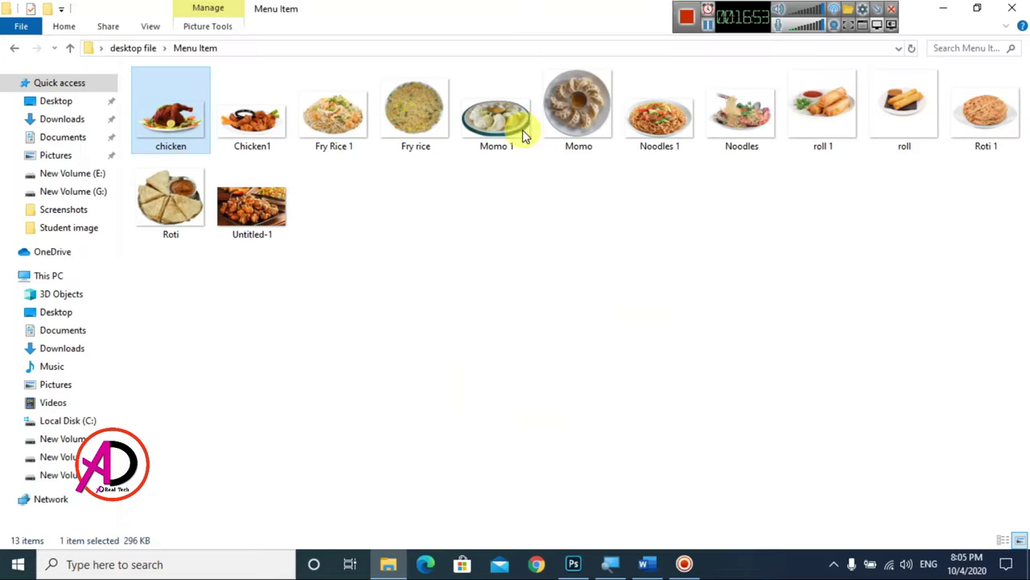
mouse_move(519, 141)
left_mouse_down()
mouse_move(694, 330)
mouse_move(523, 326)
left_mouse_up()
left_click_drag(615, 195, 488, 268)
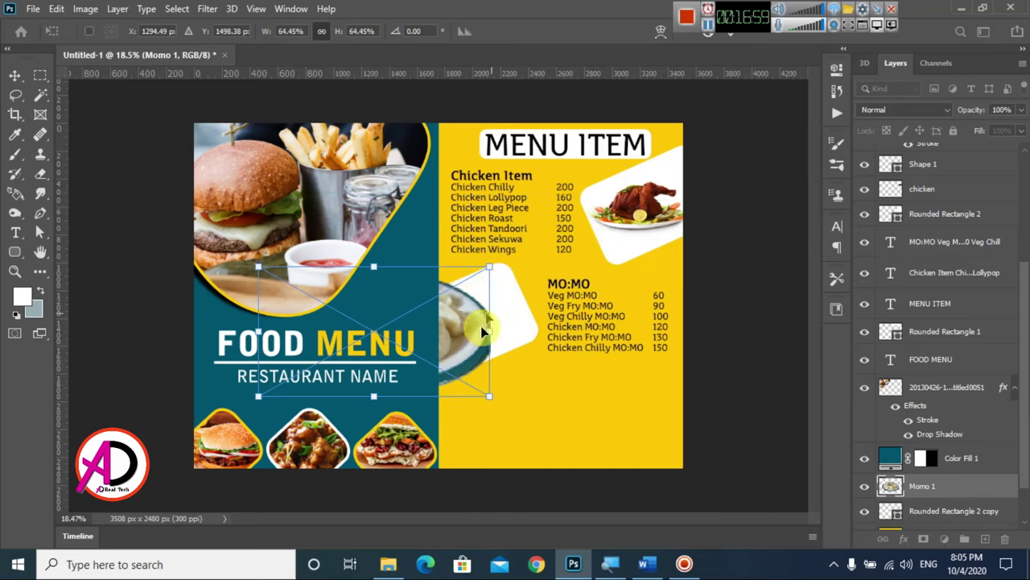
- Flip the Momo 1 photo horizontally and shrink it onto the new white frame
key("Return")
left_click_drag(921, 485, 934, 210)
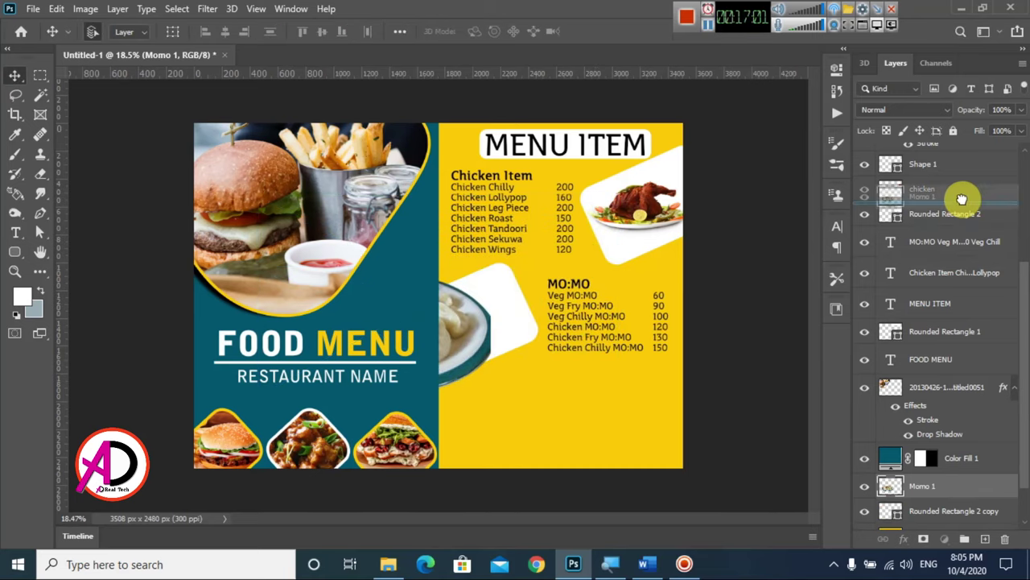
mouse_move(547, 380)
left_mouse_down()
mouse_move(597, 276)
mouse_move(464, 316)
left_mouse_up()
key("ctrl+t")
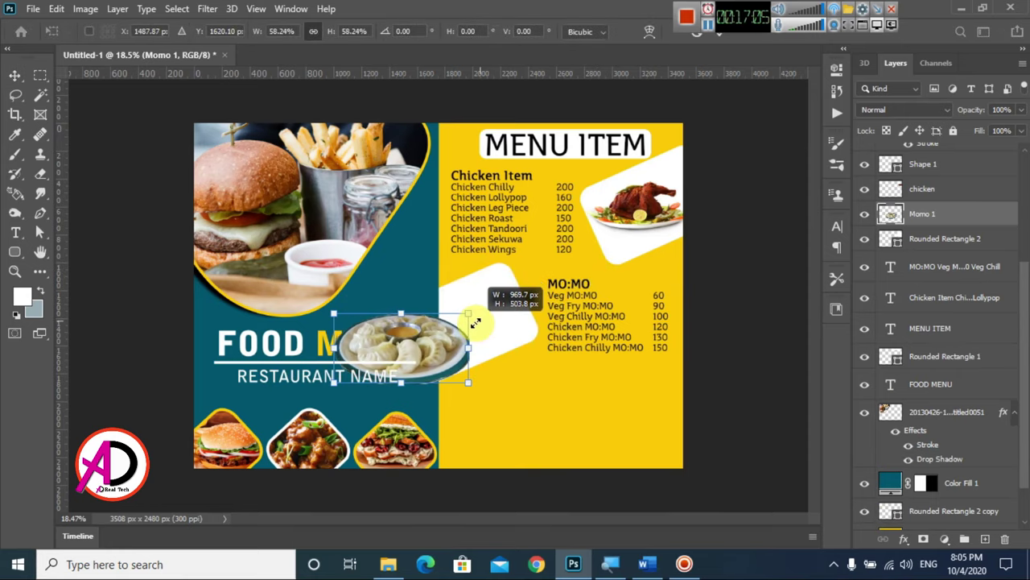
right_click(447, 362)
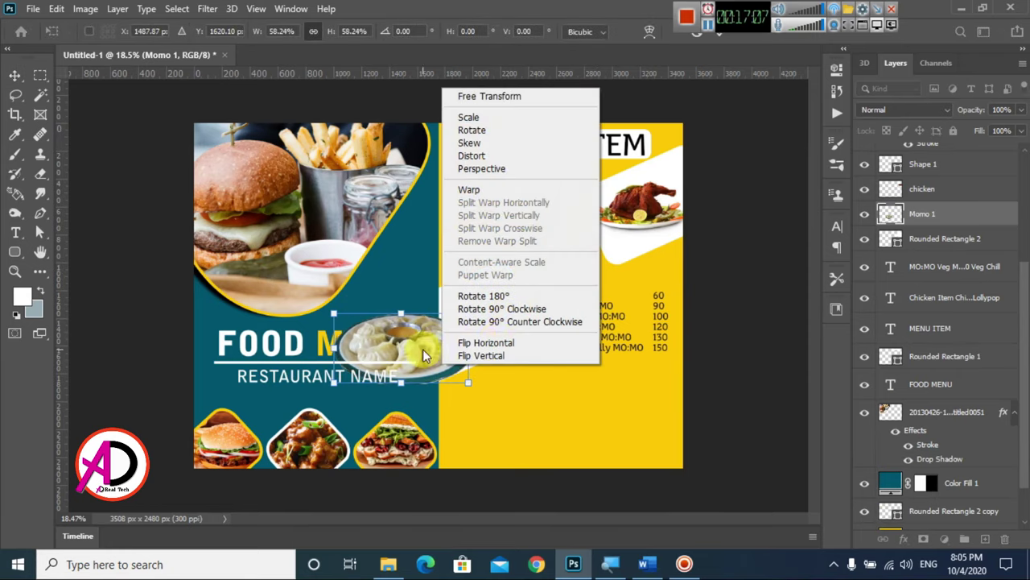
left_click(479, 343)
left_click_drag(434, 360, 515, 334)
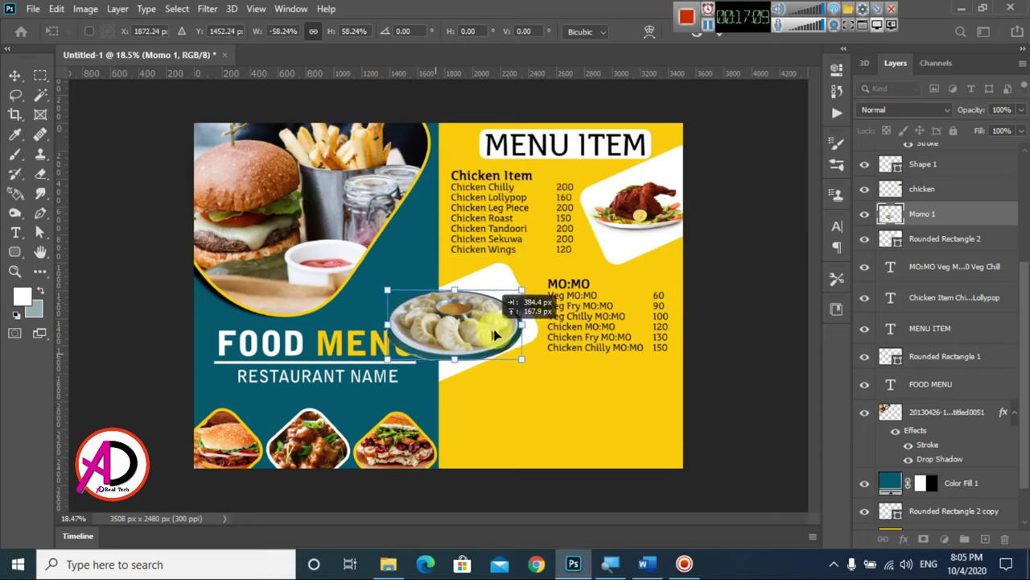
left_click_drag(548, 288, 512, 307)
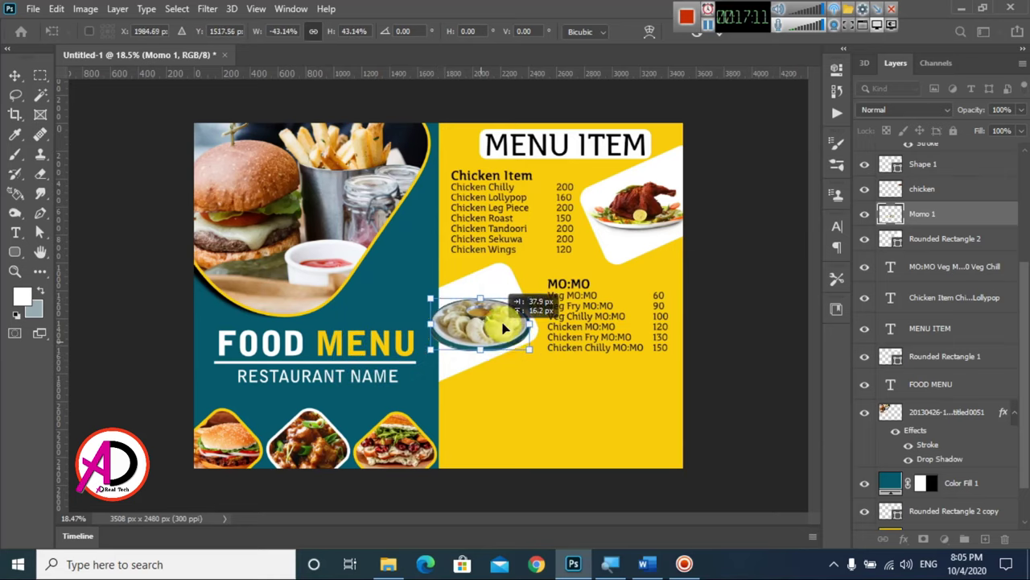
left_click_drag(497, 357, 512, 346)
key("Return")
- Restack Momo 1 just above Rounded Rectangle 2 copy and fine-tune its position in the frame
scroll(508, 352, "up", 2)
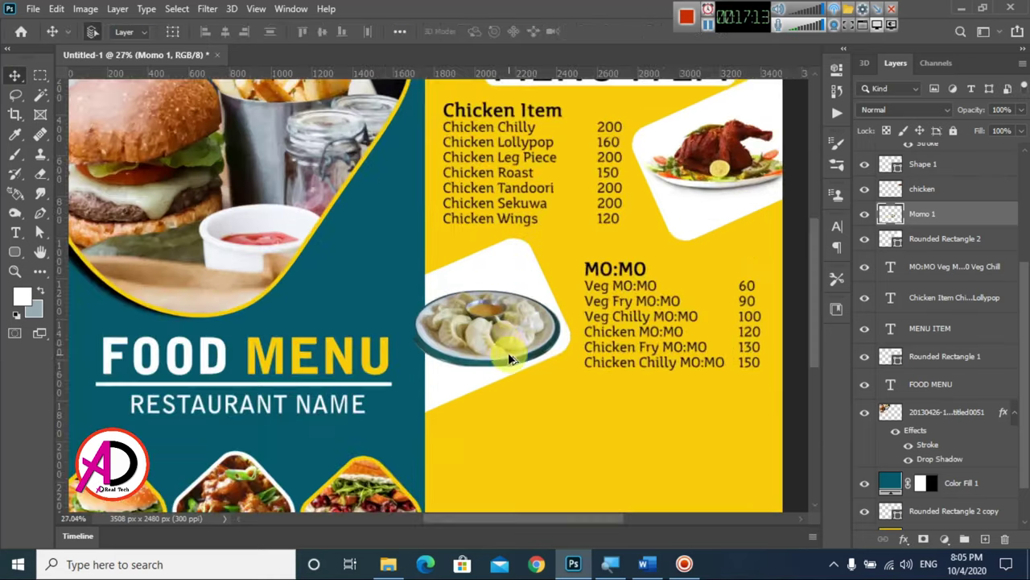
scroll(508, 352, "up", 3)
left_click(383, 405)
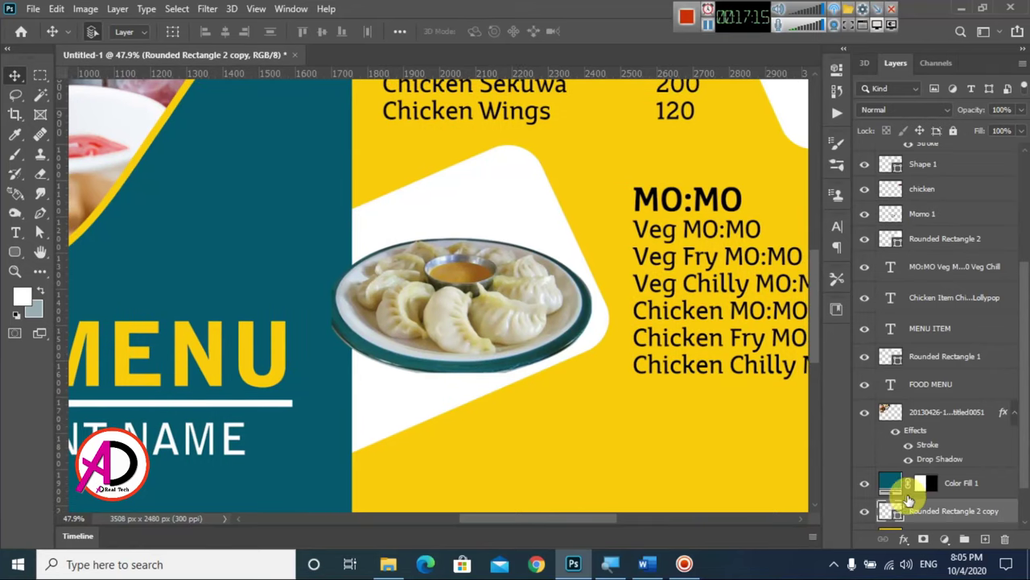
left_click(463, 338)
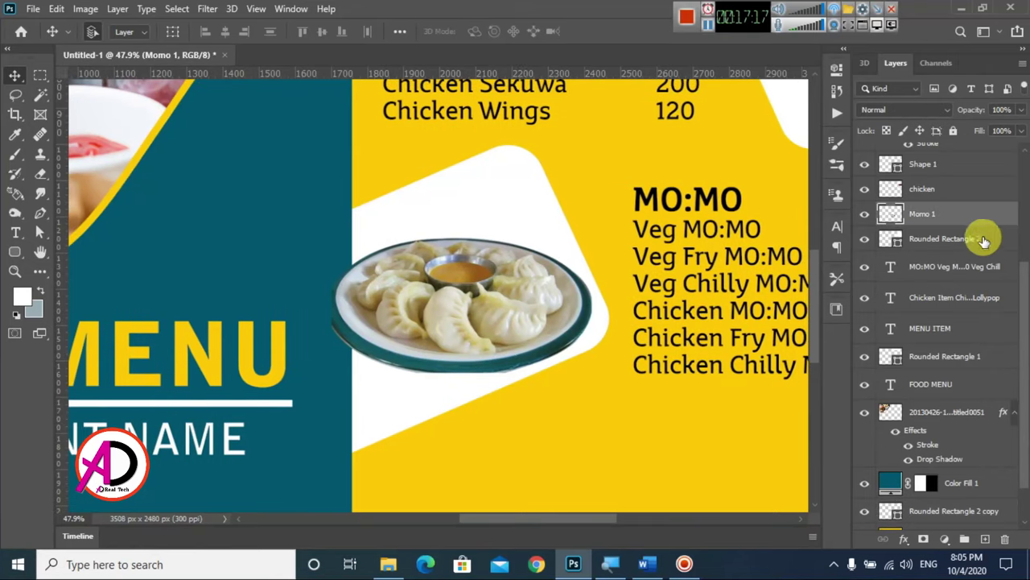
left_click_drag(978, 216, 972, 484)
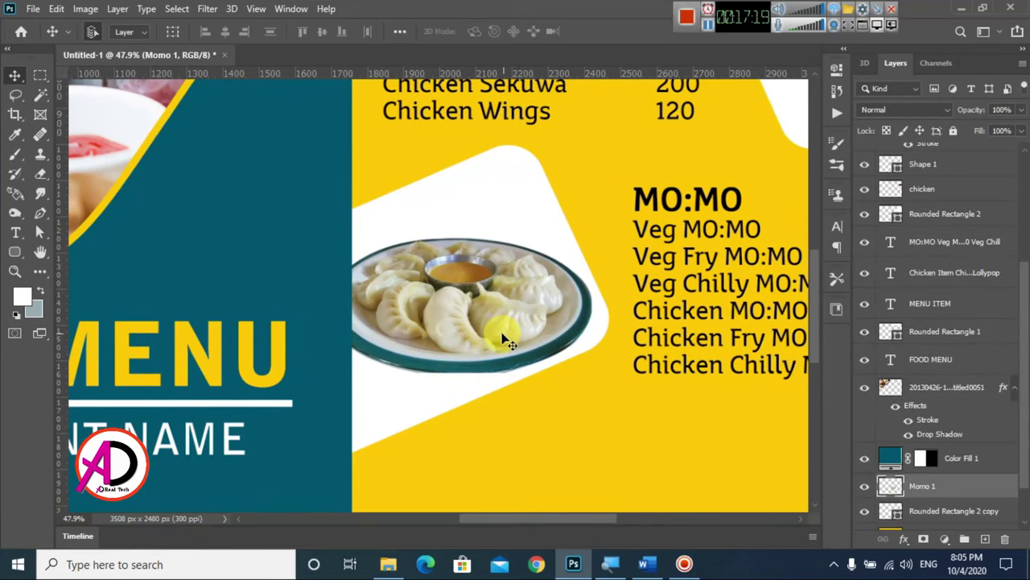
left_click_drag(504, 340, 496, 325)
scroll(530, 324, "down", 3)
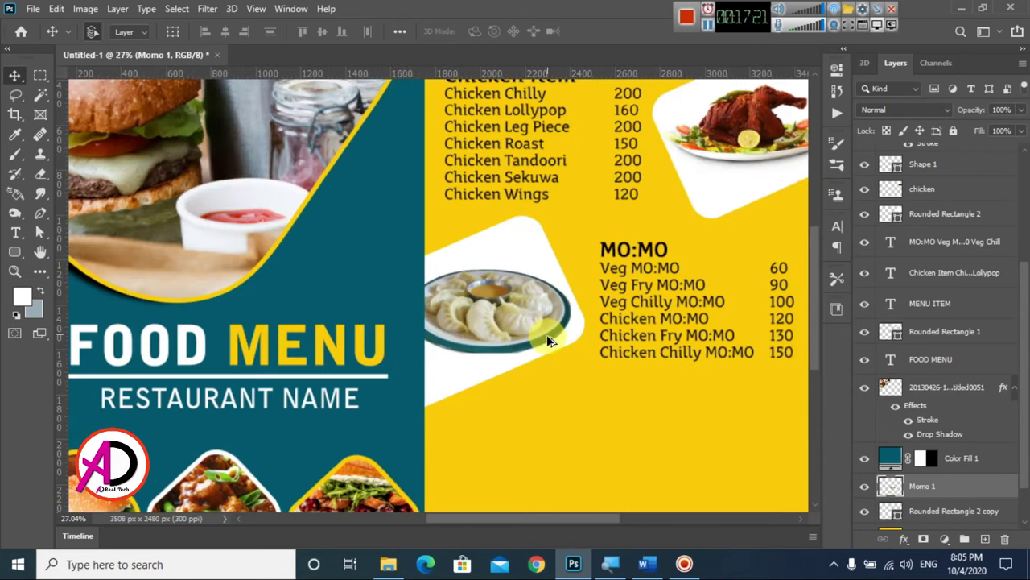
scroll(547, 339, "down", 2)
left_click_drag(497, 325, 494, 320)
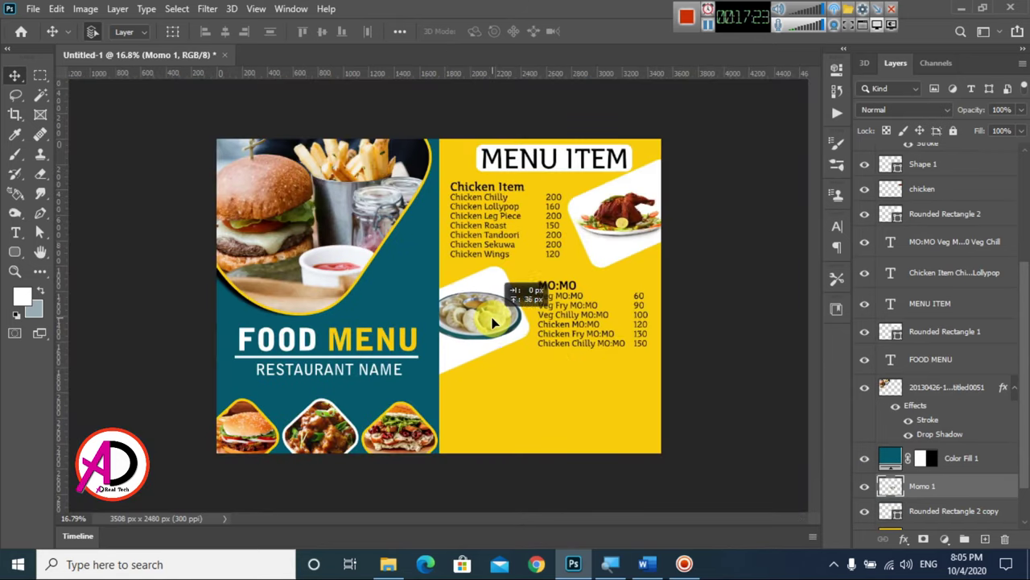
scroll(555, 375, "down", 2)
scroll(553, 371, "up", 3)
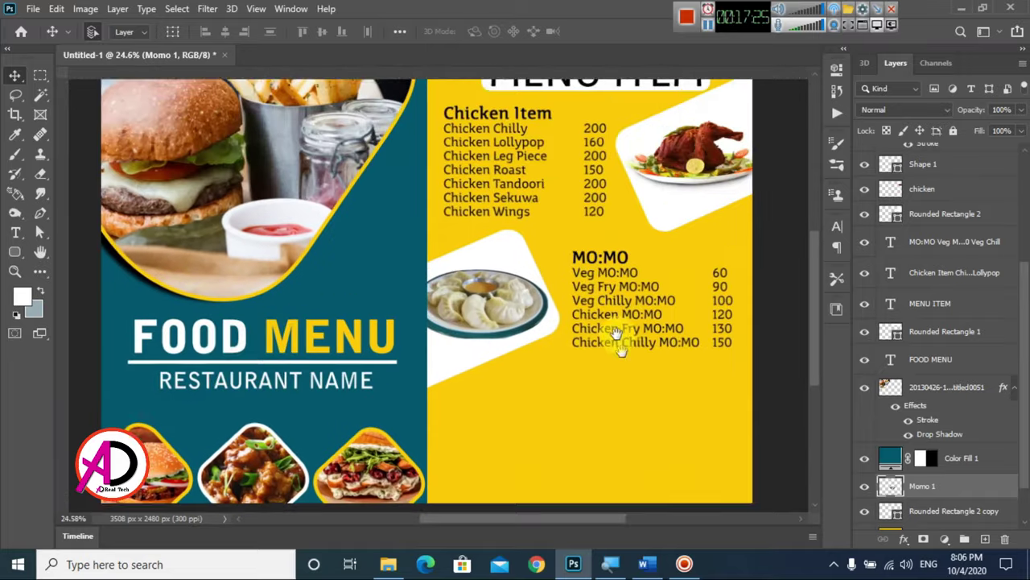
scroll(610, 327, "down", 2)
scroll(606, 334, "up", 2)
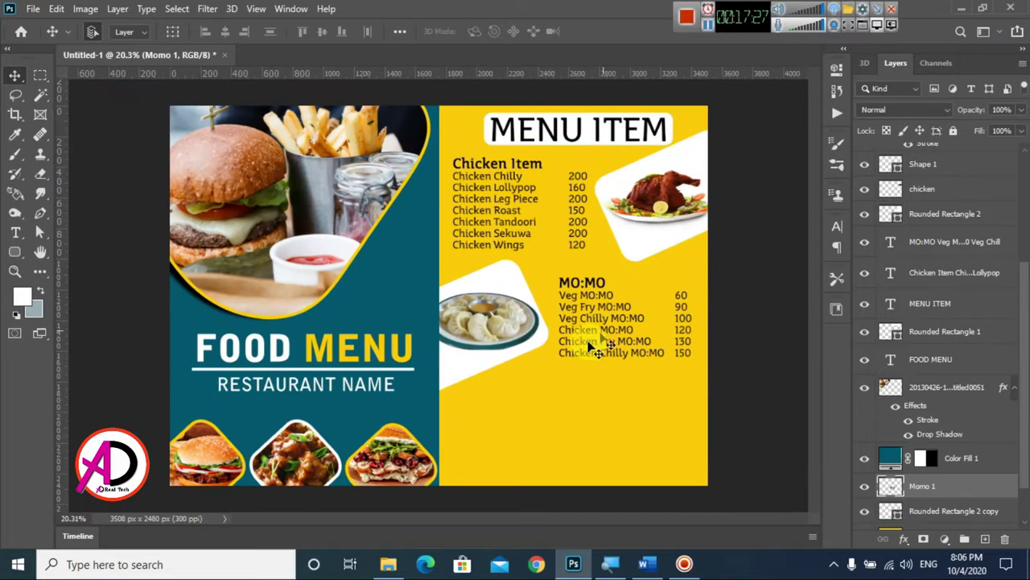
- Duplicate the white frame to the yellow panel's lower right
left_click(497, 364)
left_click_drag(483, 370, 708, 455)
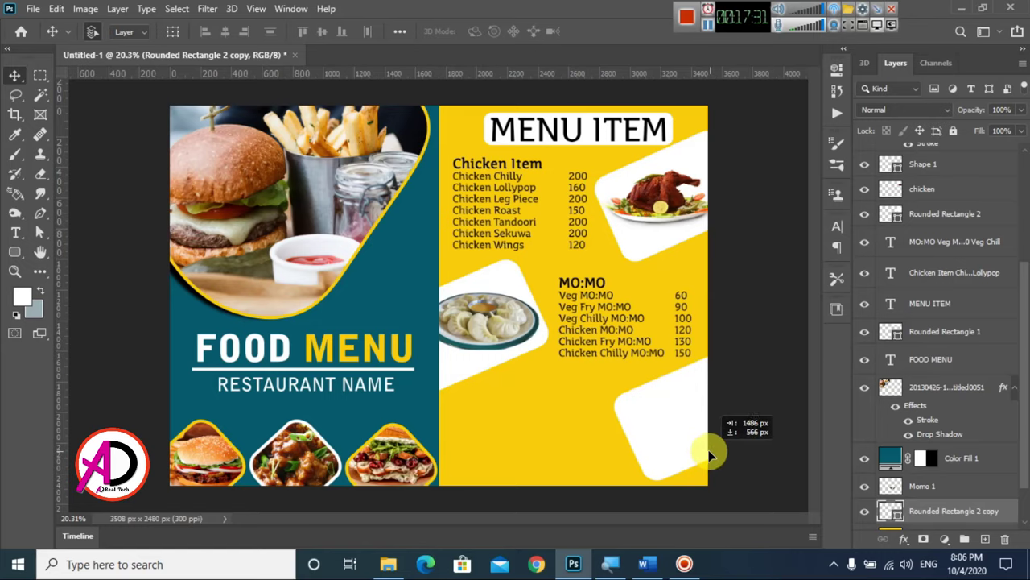
left_click_drag(708, 455, 700, 459)
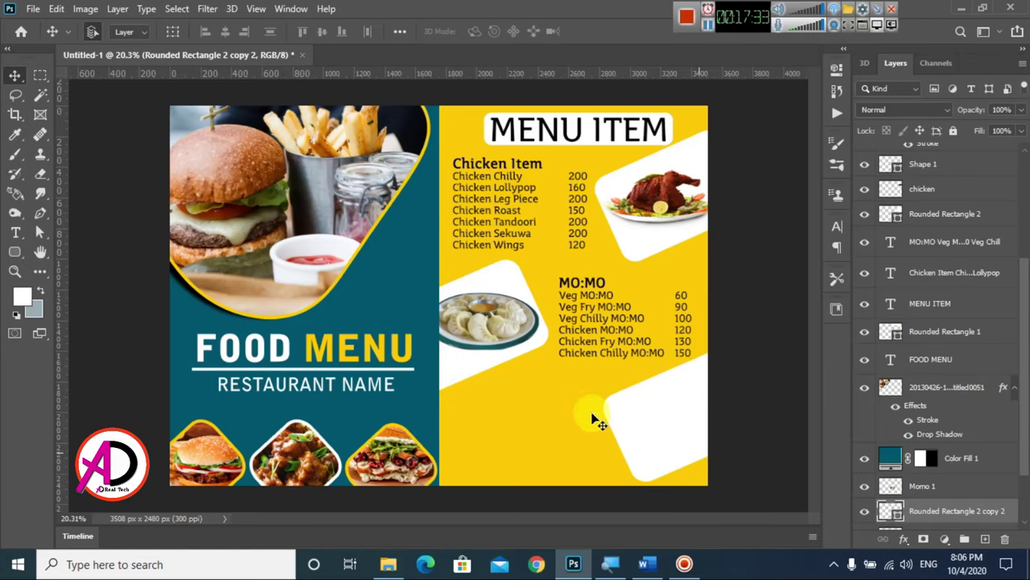
scroll(590, 409, "up", 2)
left_click(389, 563)
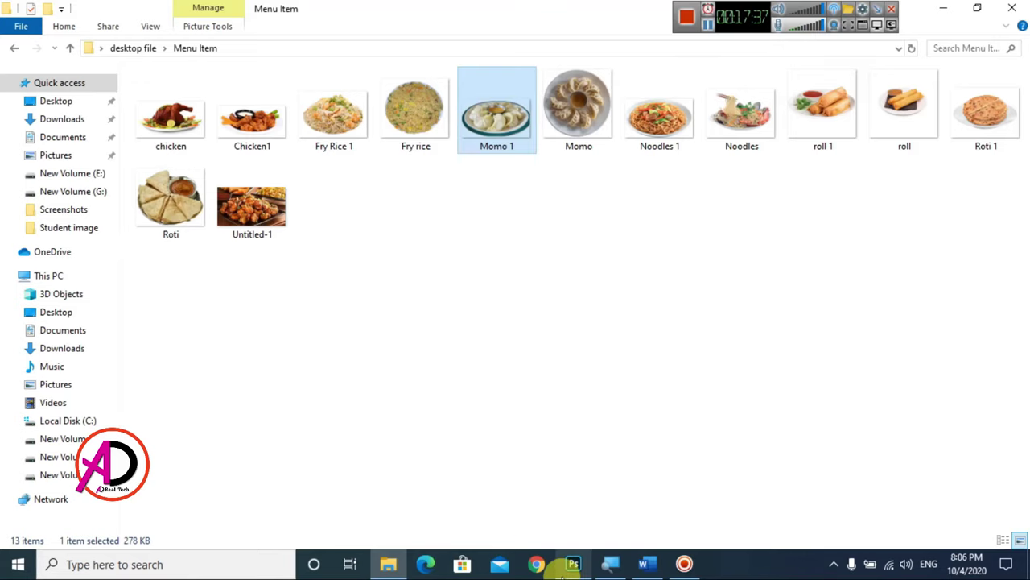
- Select and copy the Roti Item section through Lachha Paratha in Word, then return to Photoshop
left_click(648, 564)
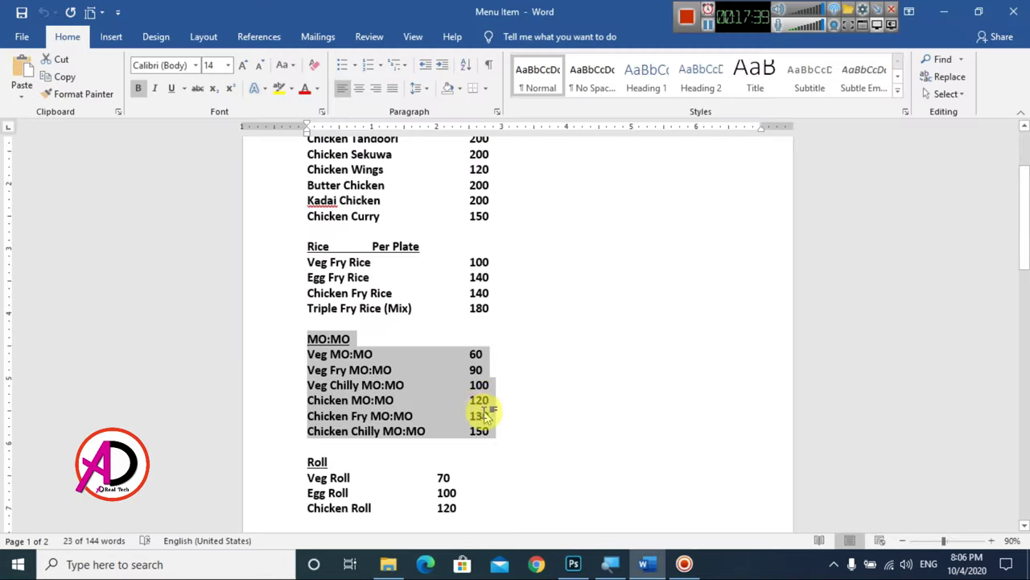
scroll(487, 415, "down", 3)
scroll(421, 409, "down", 1)
scroll(453, 361, "up", 3)
scroll(451, 368, "up", 1)
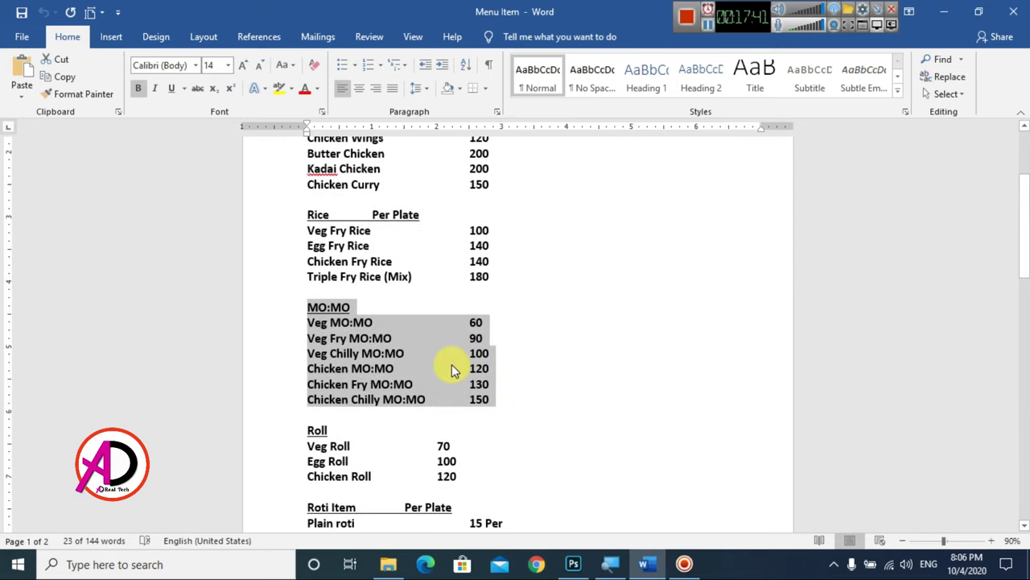
scroll(451, 368, "down", 3)
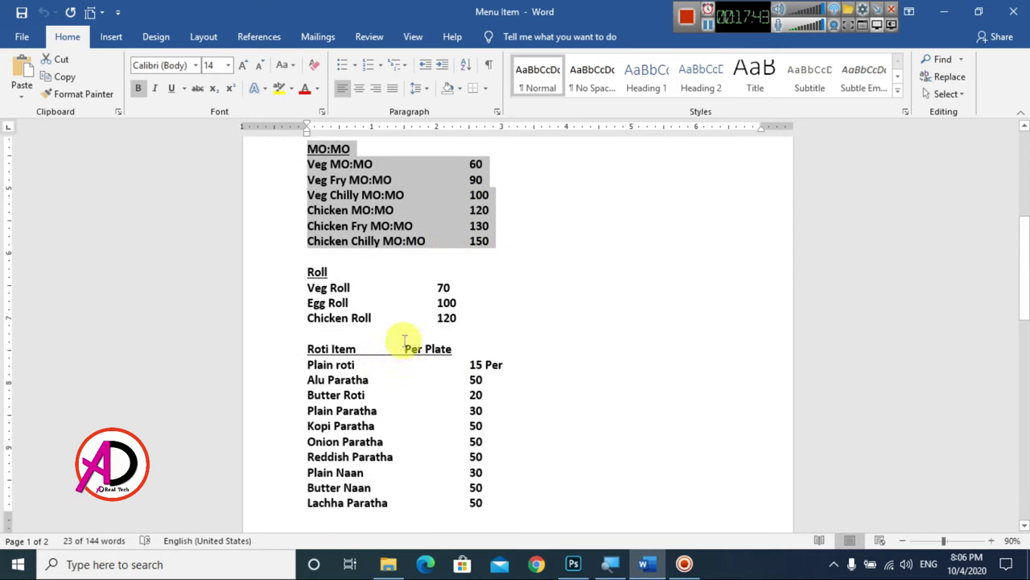
mouse_move(307, 348)
left_mouse_down()
mouse_move(499, 432)
mouse_move(529, 509)
left_mouse_up()
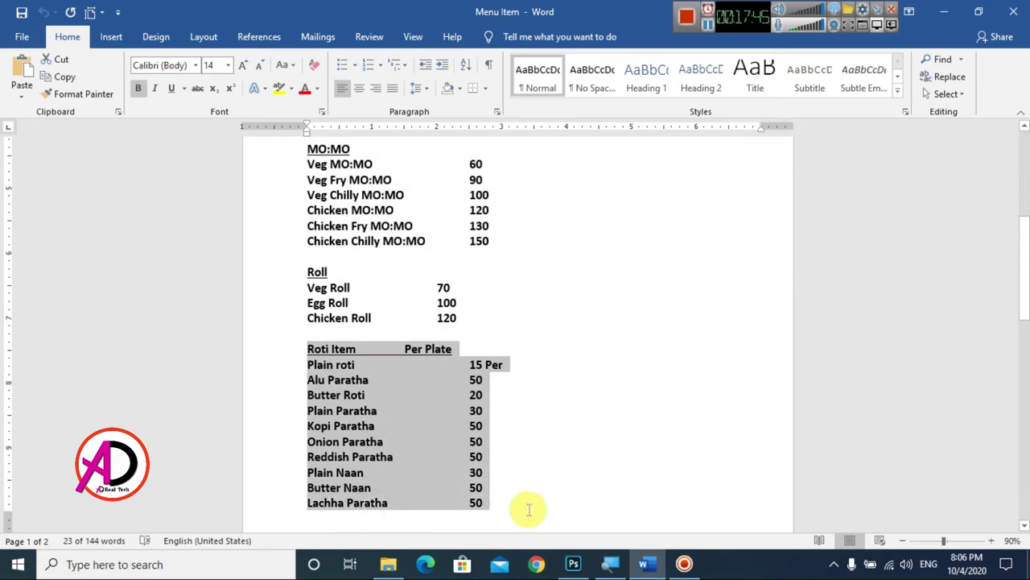
key("alt+Tab")
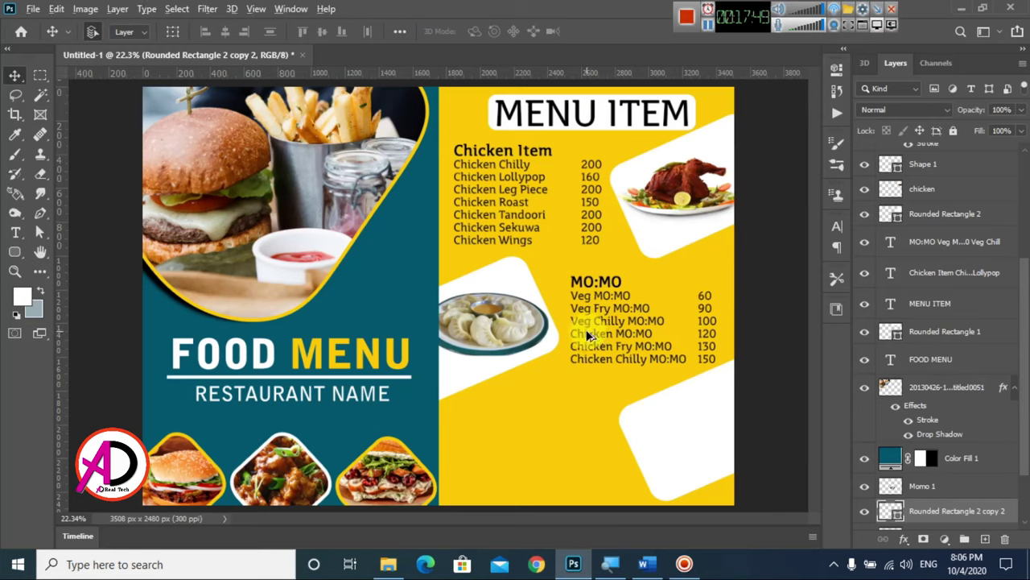
- Paste the Roti Item list into a new text box in the empty yellow area
scroll(588, 334, "up", 3)
left_click(13, 233)
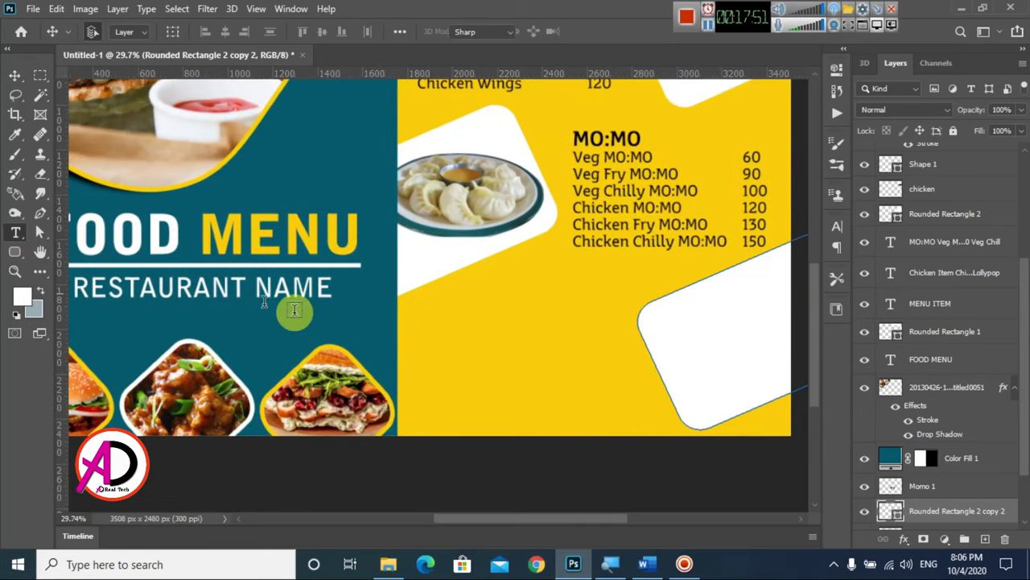
left_click_drag(425, 297, 626, 428)
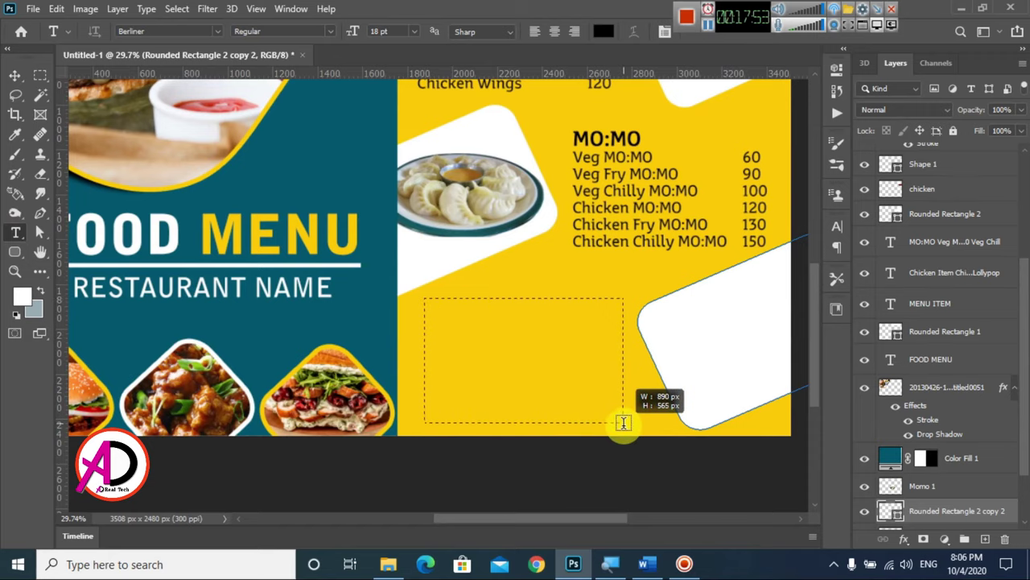
key("ctrl+v")
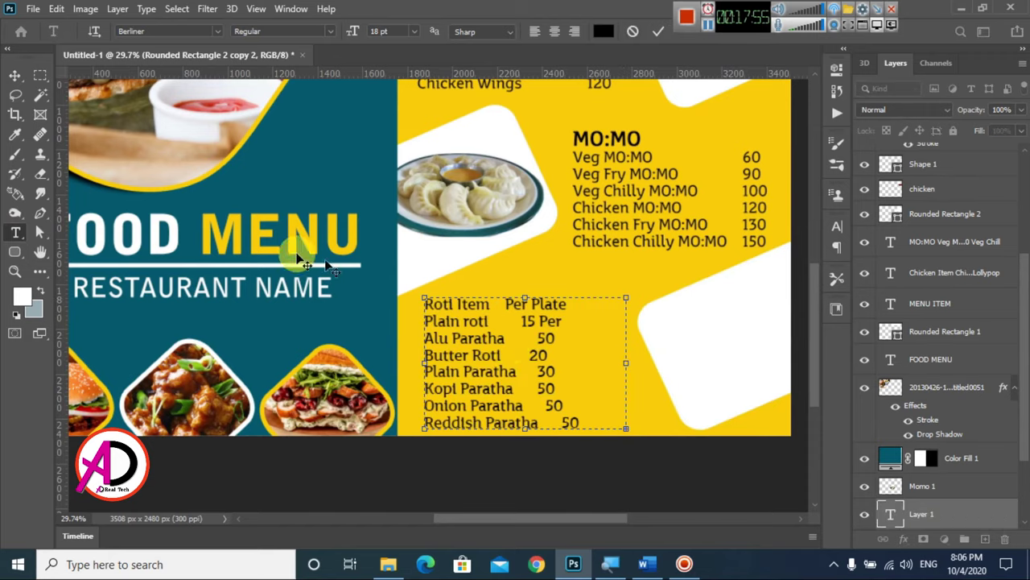
left_click(14, 75)
- Tab the roti prices into alignment
scroll(396, 346, "down", 1, "alt")
double_click(525, 334)
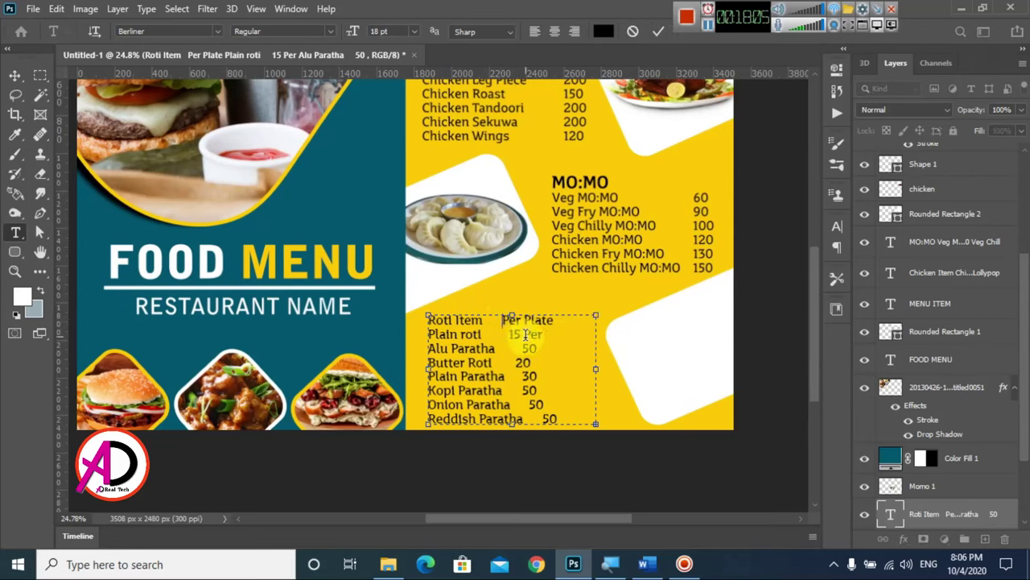
key("Tab")
left_click(524, 362)
key("Tab")
left_click(546, 406)
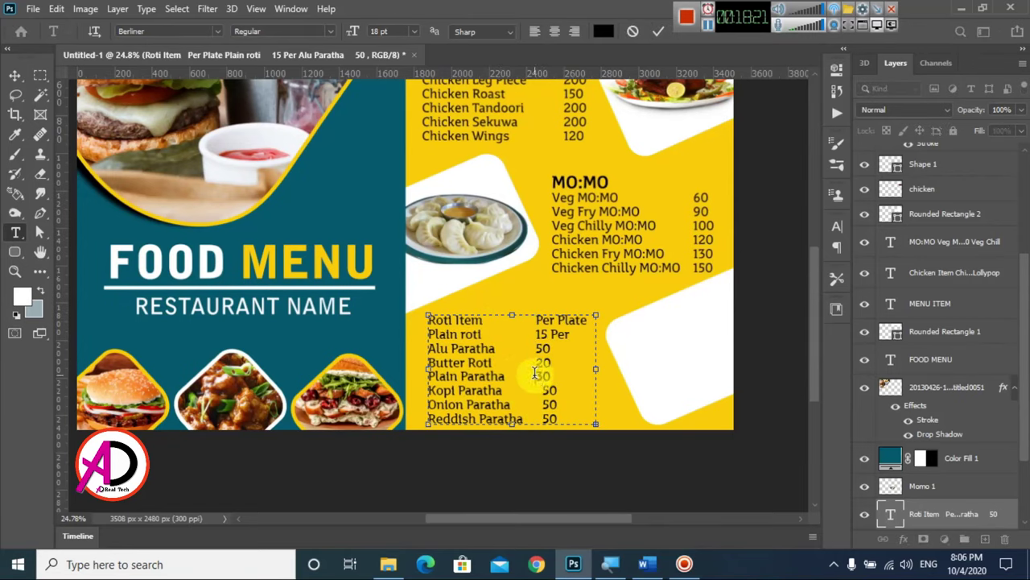
scroll(535, 373, "up", 2, "alt")
key("ctrl+Return")
key("v")
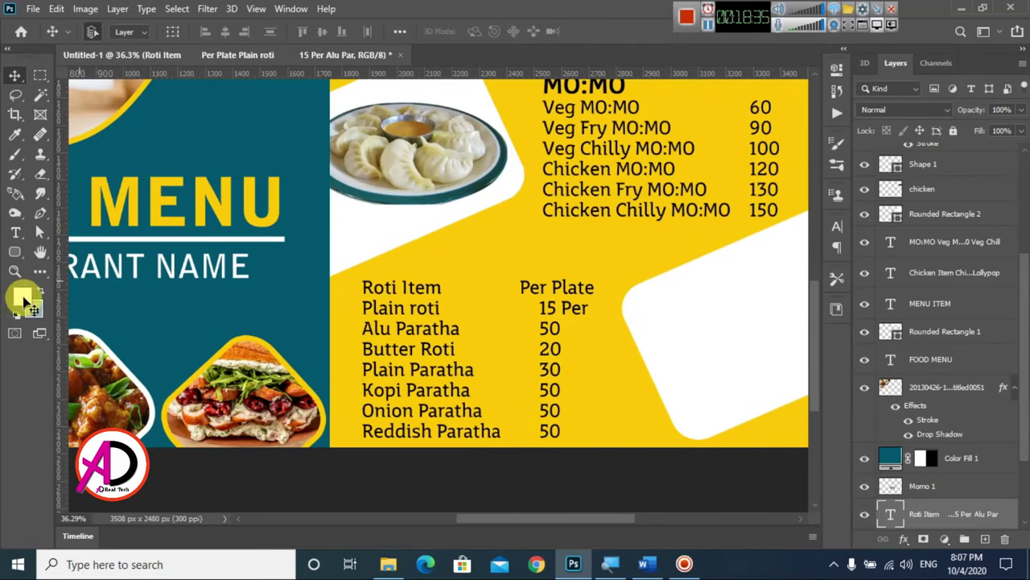
- Set the Roti Item heading to 24 pt and join Per Plate onto its line
left_click(15, 231)
left_click_drag(363, 285, 594, 286)
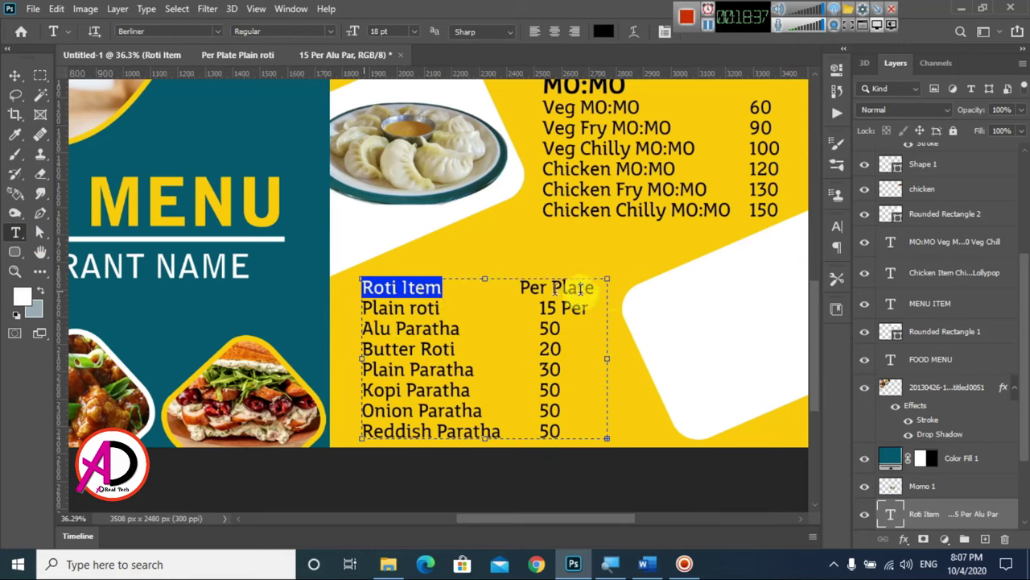
left_click(411, 32)
left_click(393, 169)
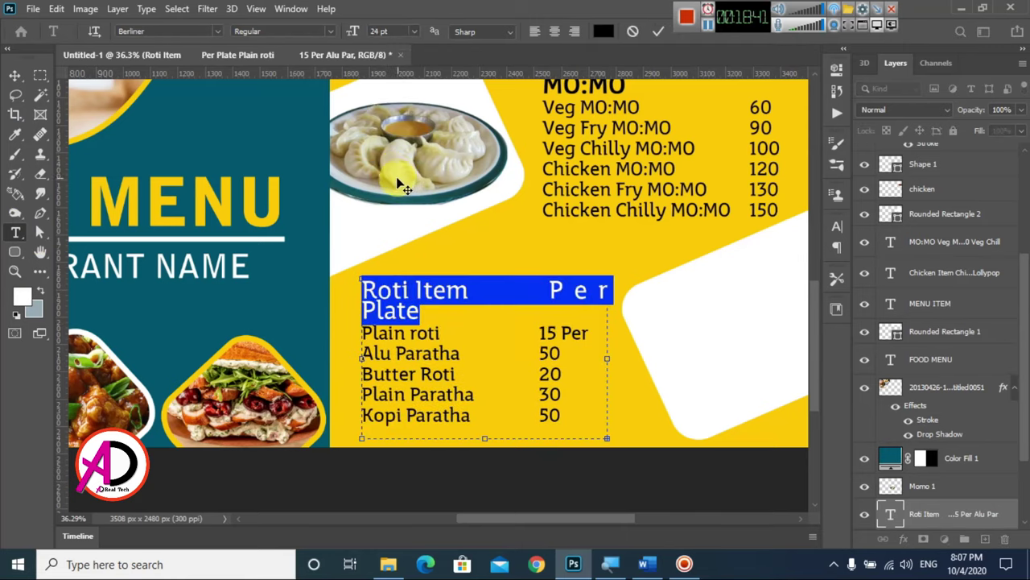
left_click(538, 316)
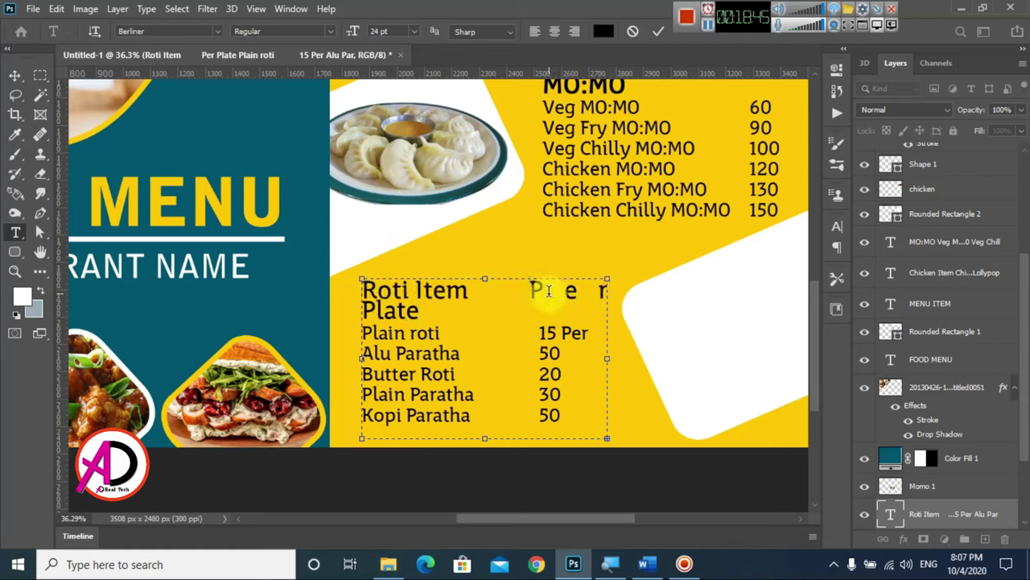
key("BackSpace")
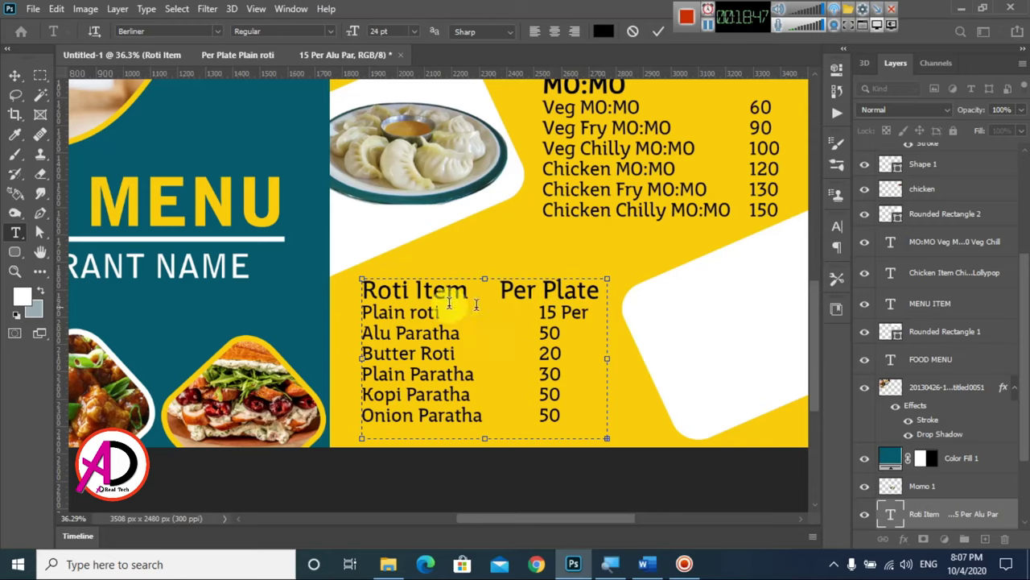
left_click(22, 89)
- Shift the roti price list slightly left with the Move tool
scroll(472, 368, "down", 3)
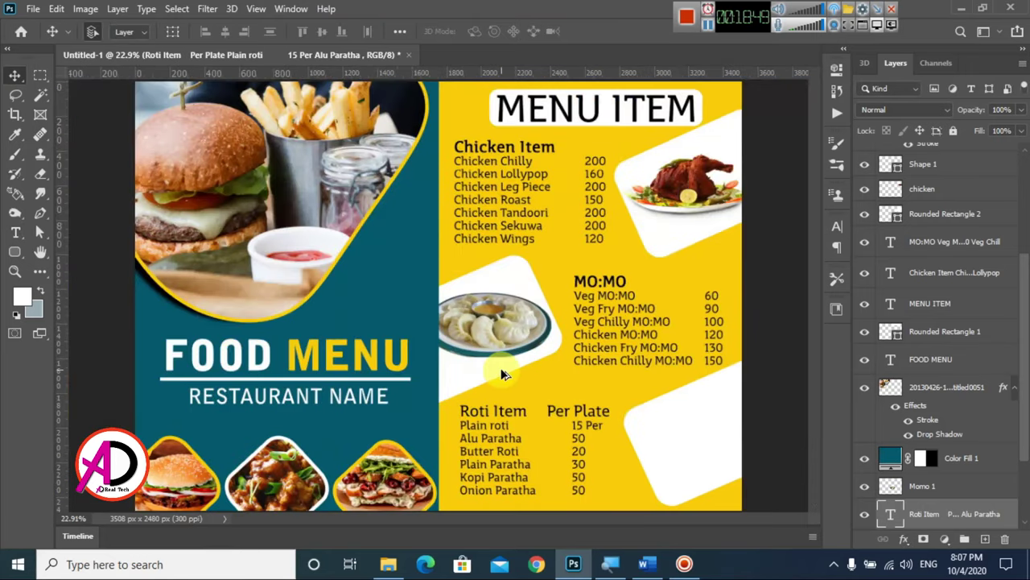
scroll(569, 349, "up", 2)
left_click_drag(569, 348, 483, 228)
key("ctrl+r")
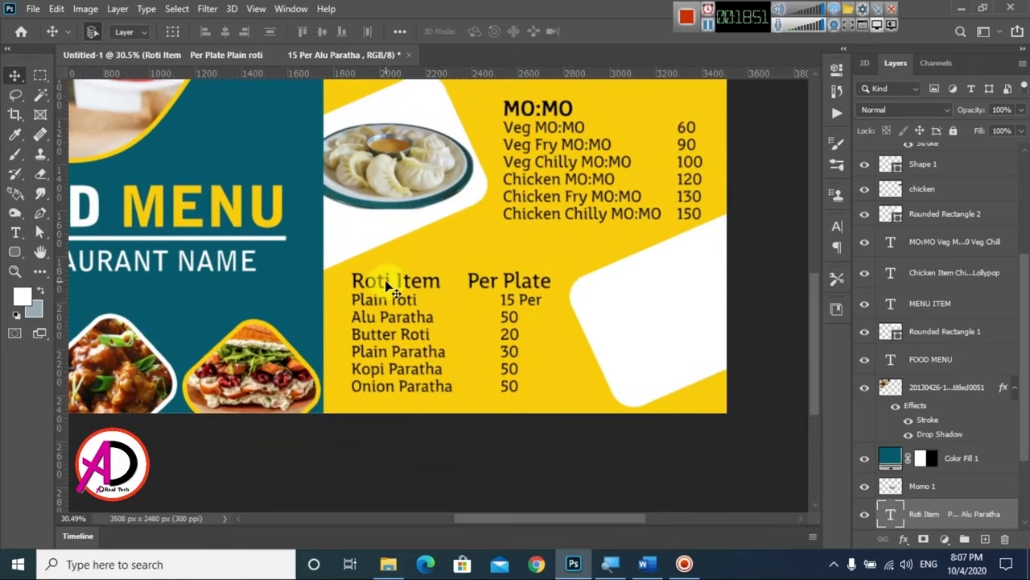
left_click_drag(394, 292, 381, 283)
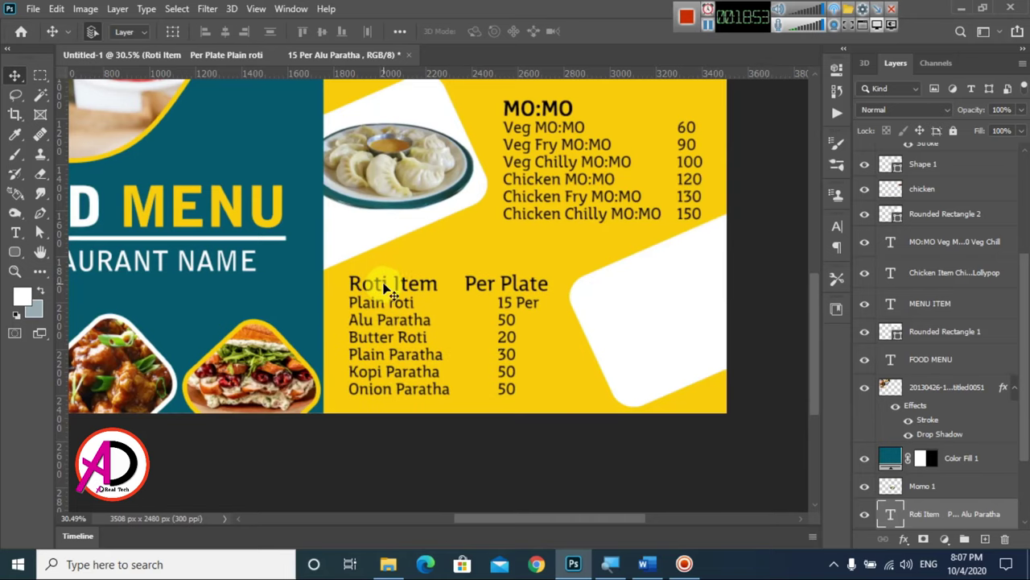
- Drag the Roti photo from the Menu Item folder onto the menu document
key("ctrl+0")
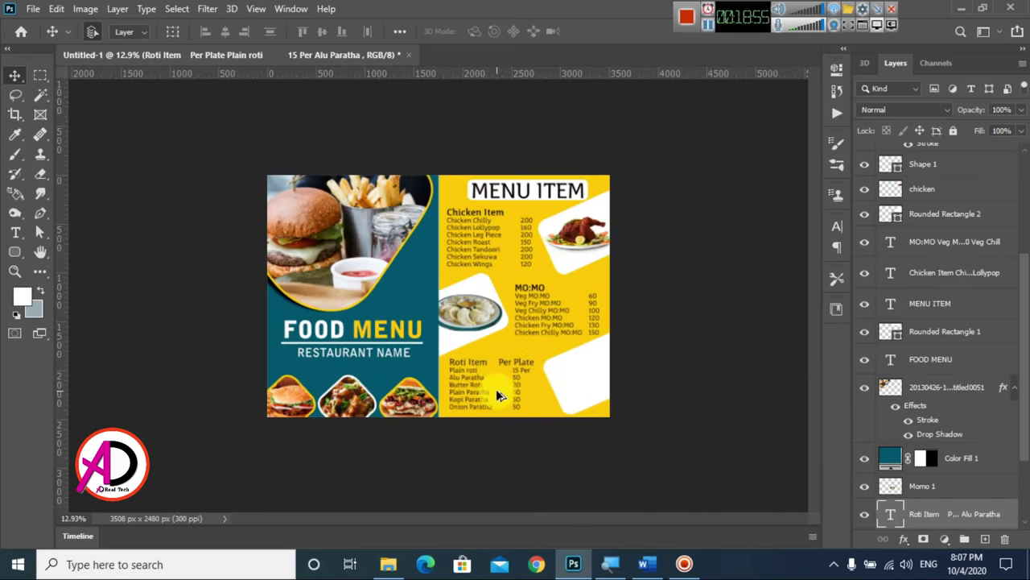
scroll(496, 389, "up", 1)
scroll(575, 354, "up", 1)
left_click_drag(578, 356, 557, 284)
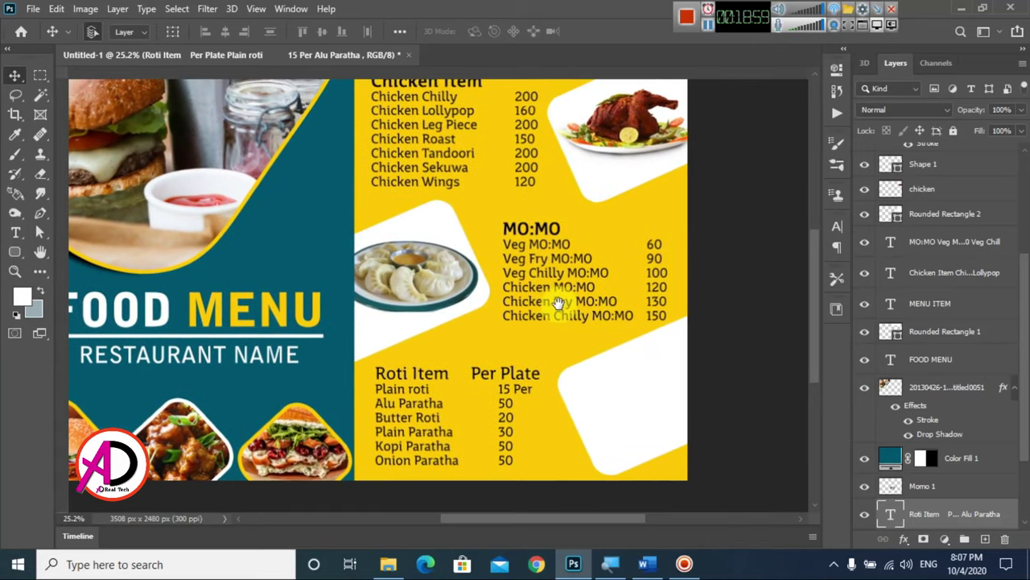
scroll(550, 338, "down", 1)
scroll(550, 337, "up", 1)
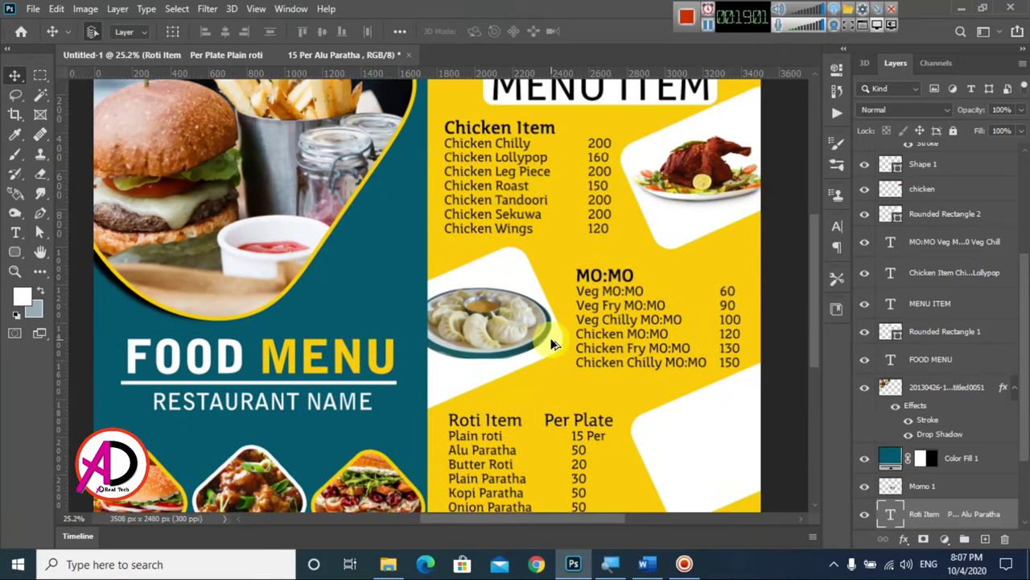
left_click_drag(636, 363, 578, 301)
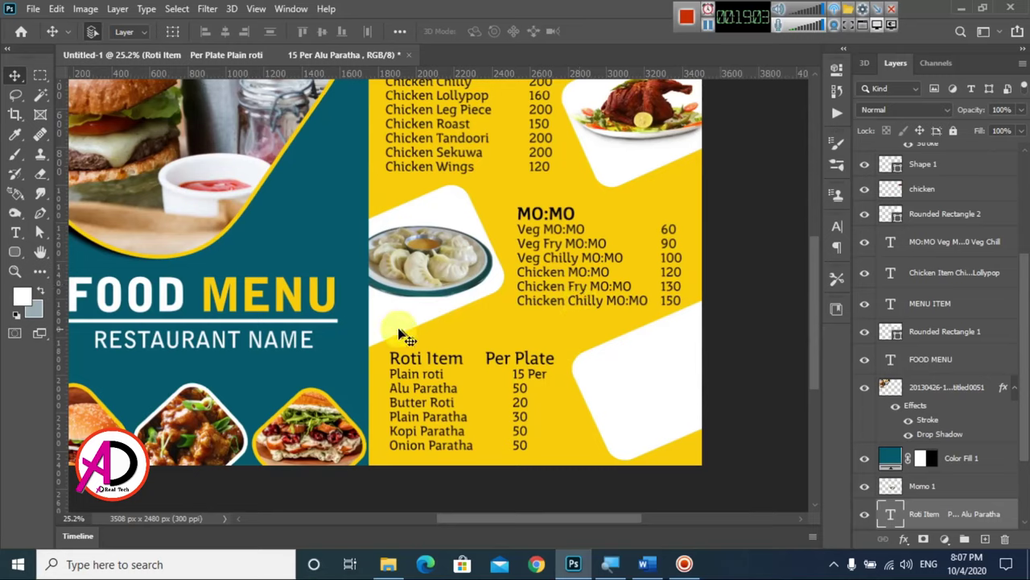
left_click(391, 562)
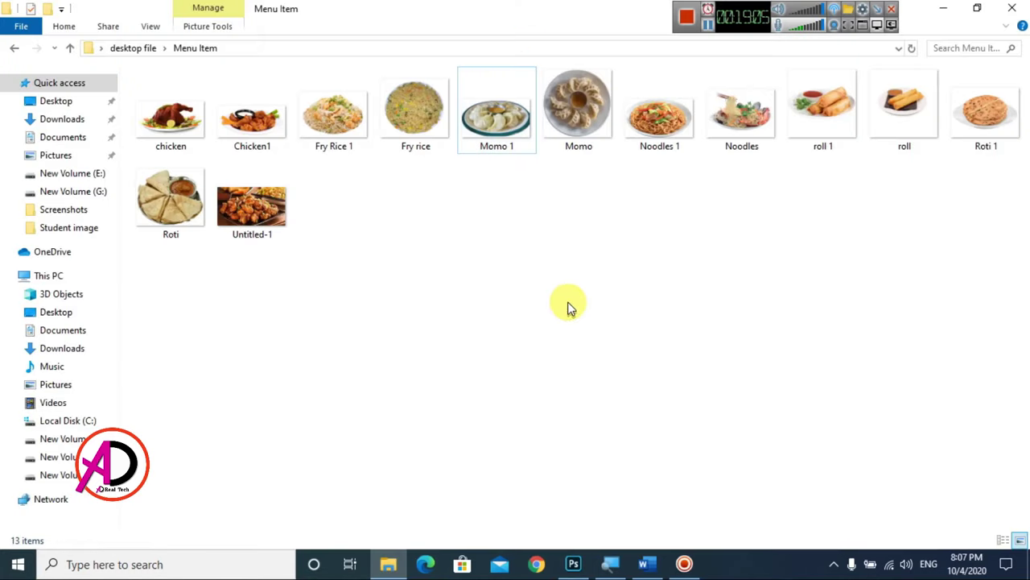
mouse_move(178, 201)
left_mouse_down()
mouse_move(574, 570)
mouse_move(429, 276)
left_mouse_up()
- Confirm the placed Roti photo and move its layer above Rounded Rectangle 2
key("Return")
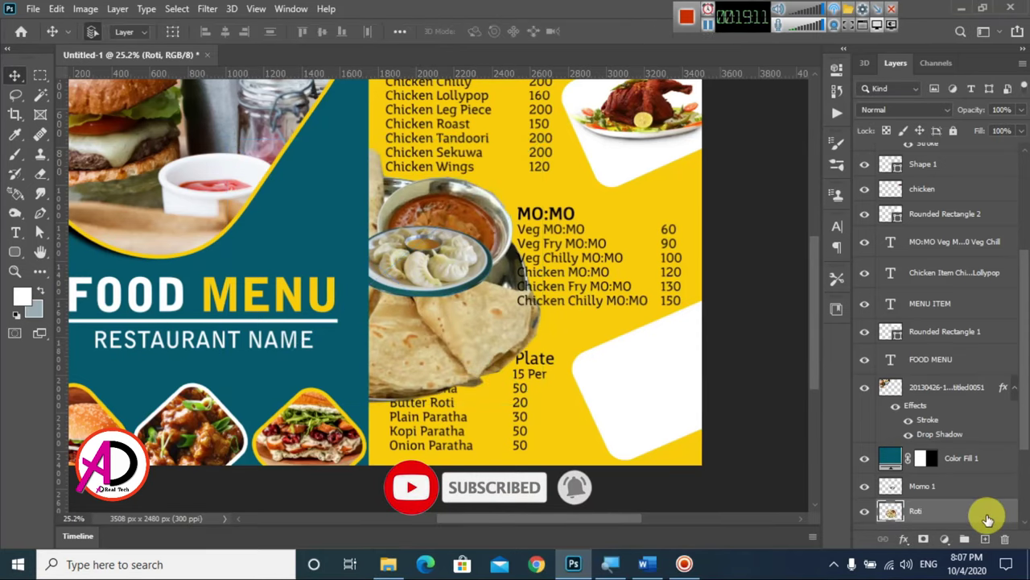
left_click_drag(990, 515, 991, 226)
left_click_drag(598, 393, 679, 421)
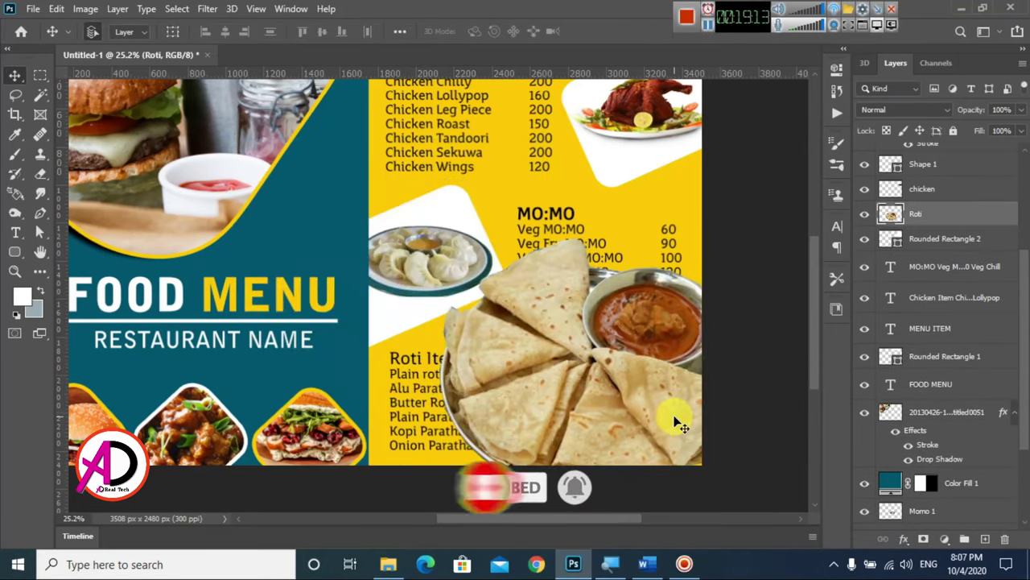
- Scale the roti photo to about 40% and fit it in the lower-right white frame
key("ctrl+t")
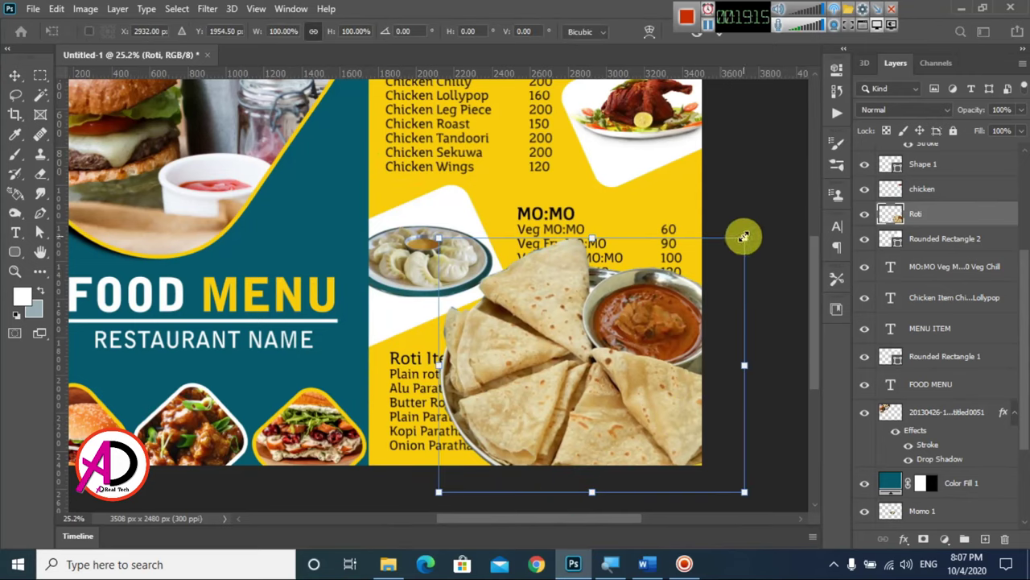
mouse_move(743, 236)
left_mouse_down()
mouse_move(609, 362)
mouse_move(580, 373)
left_mouse_up()
left_click_drag(580, 427, 706, 381)
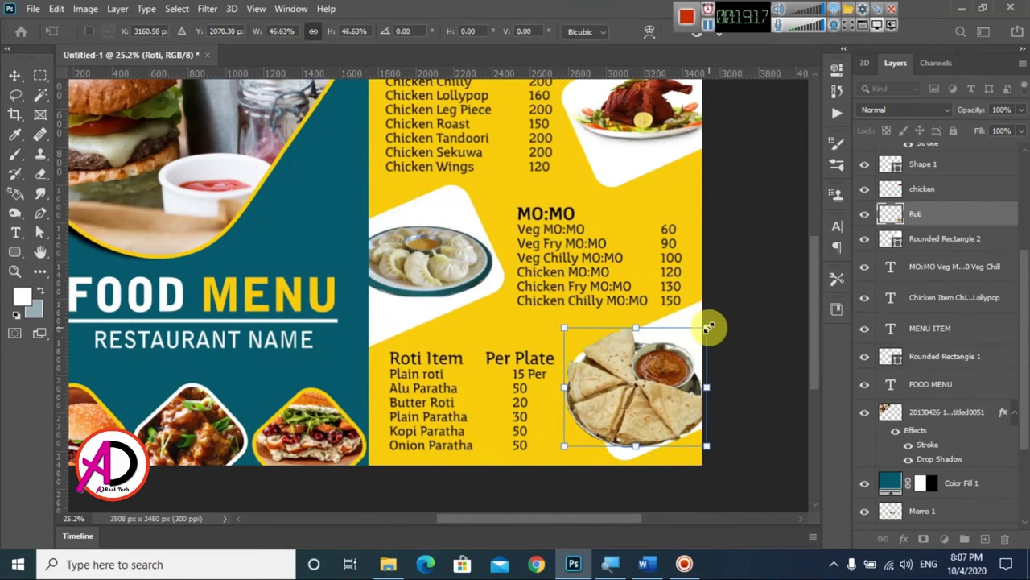
left_click_drag(709, 327, 681, 363)
left_click_drag(609, 383, 640, 396)
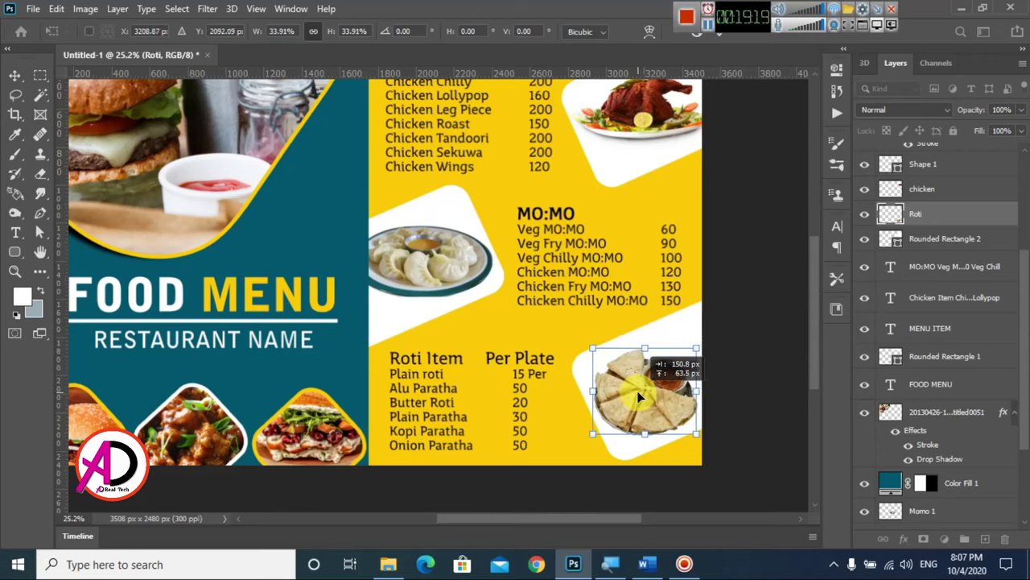
left_click_drag(694, 352, 721, 327)
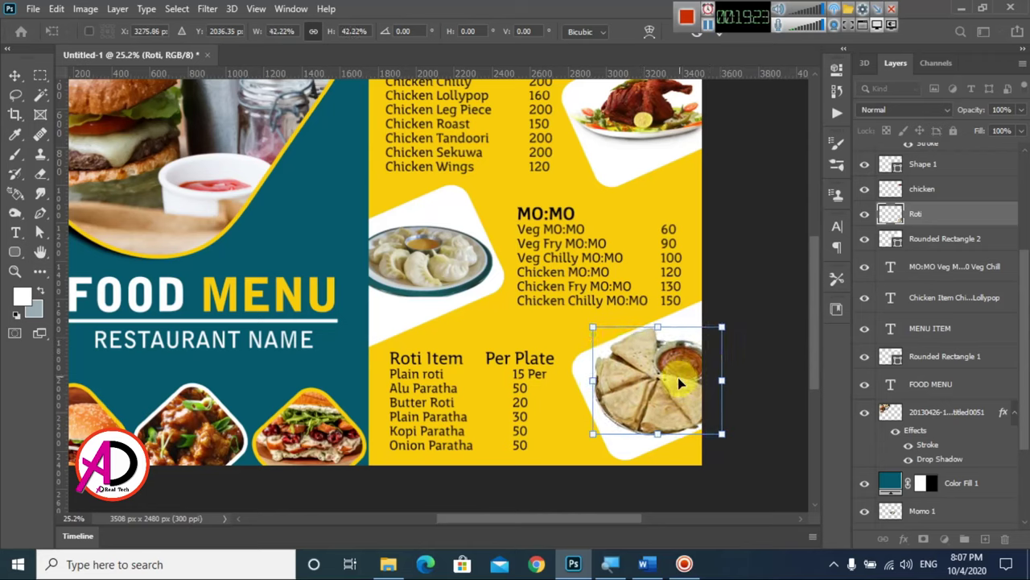
left_click_drag(678, 377, 677, 386)
left_click_drag(721, 333, 715, 337)
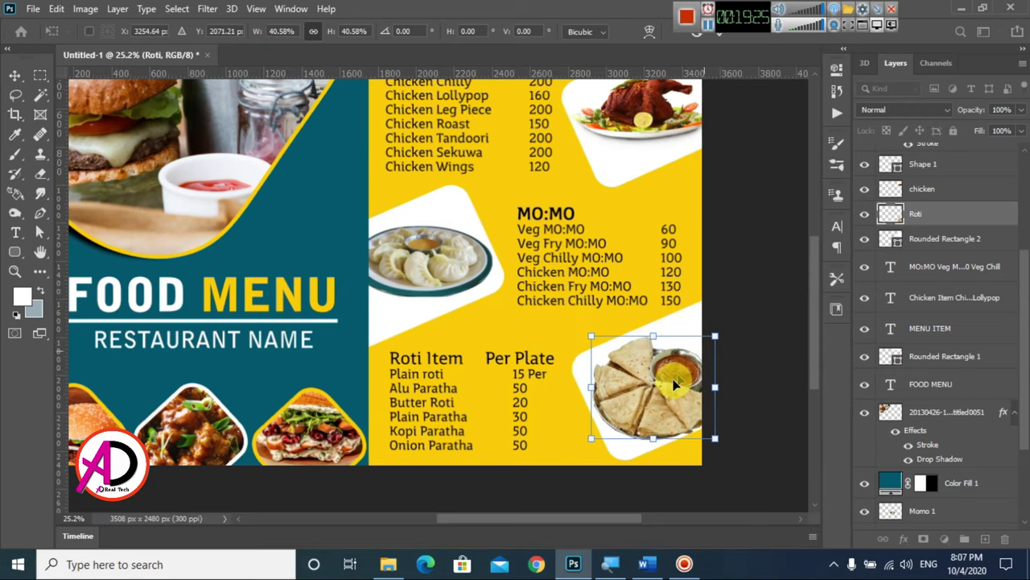
left_click_drag(671, 378, 672, 379)
key("Return")
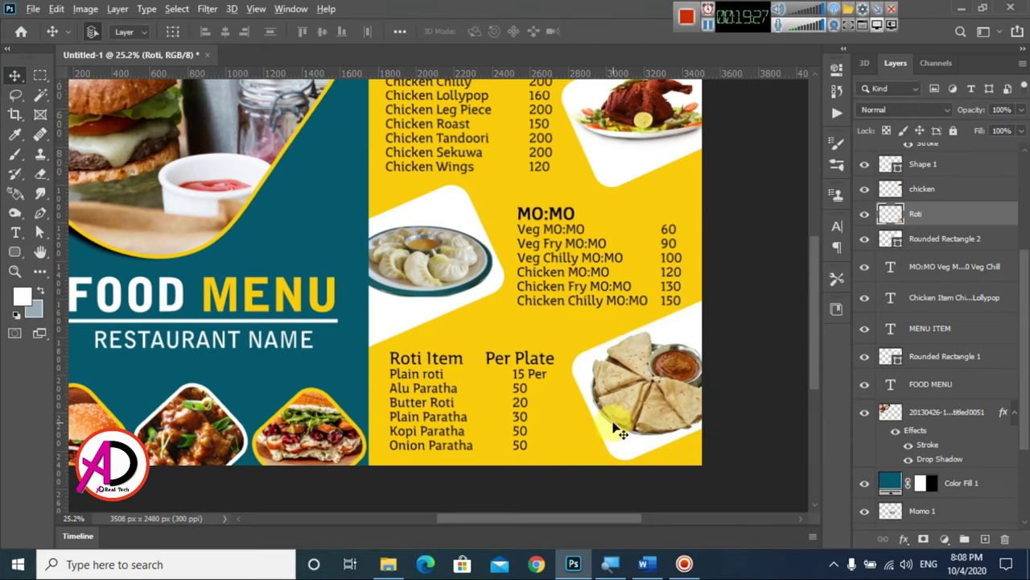
key("ctrl+0")
scroll(611, 429, "up", 2)
scroll(621, 421, "down", 2)
scroll(621, 420, "up", 2)
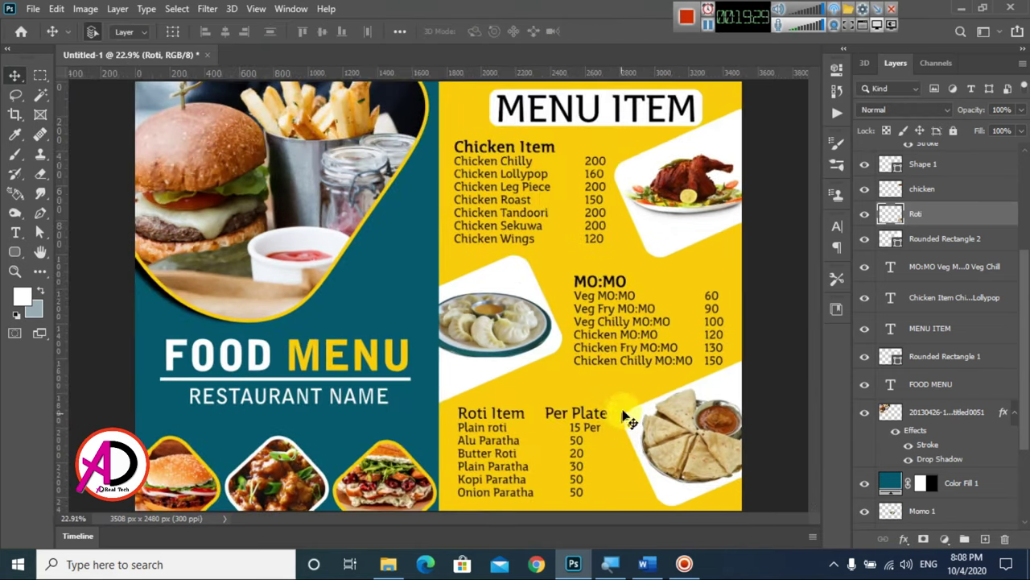
key("ctrl+r")
scroll(666, 370, "down", 2)
scroll(650, 386, "down", 2)
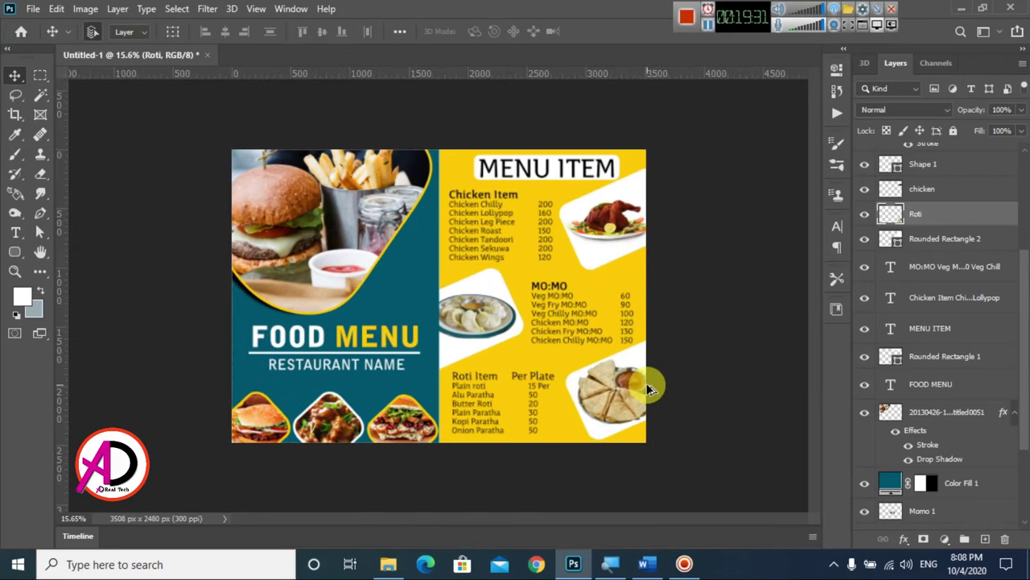
scroll(651, 390, "up", 1)
scroll(650, 390, "up", 1)
scroll(644, 386, "down", 1)
scroll(649, 386, "up", 1)
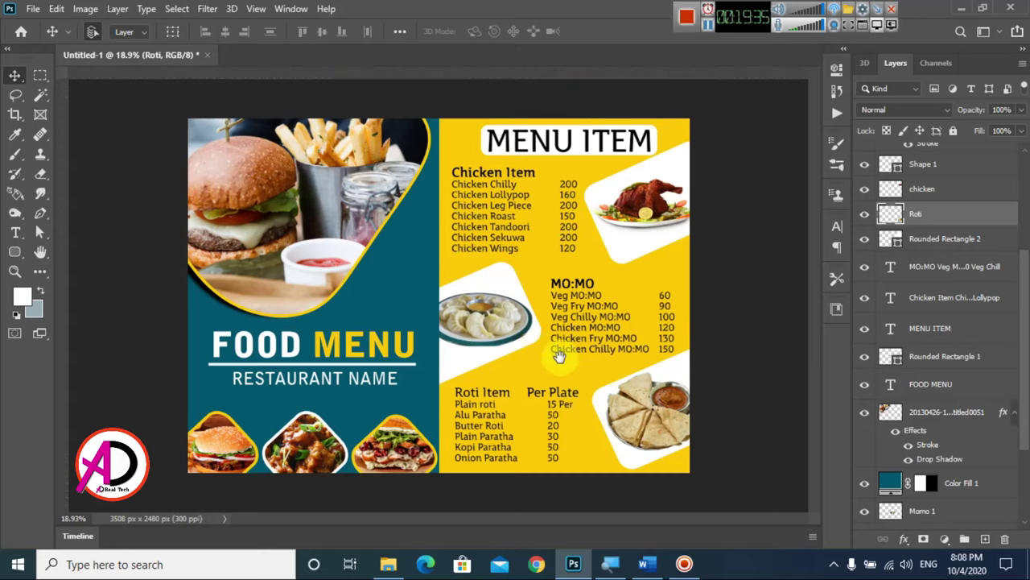
scroll(553, 361, "up", 1)
scroll(578, 363, "down", 2)
scroll(580, 360, "up", 1)
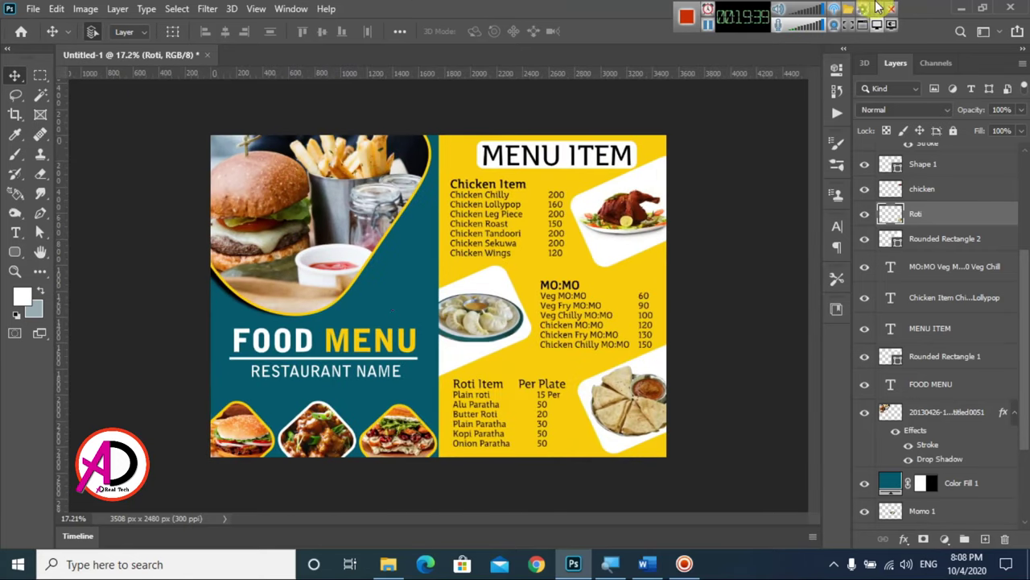
scroll(456, 311, "up", 1)
scroll(456, 333, "down", 2)
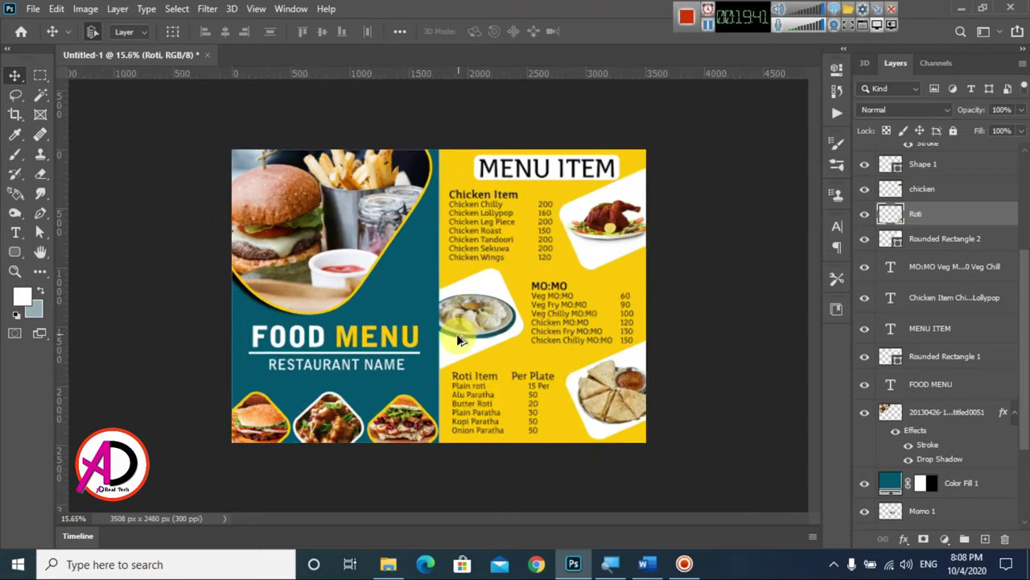
scroll(457, 337, "up", 1)
scroll(394, 359, "down", 1)
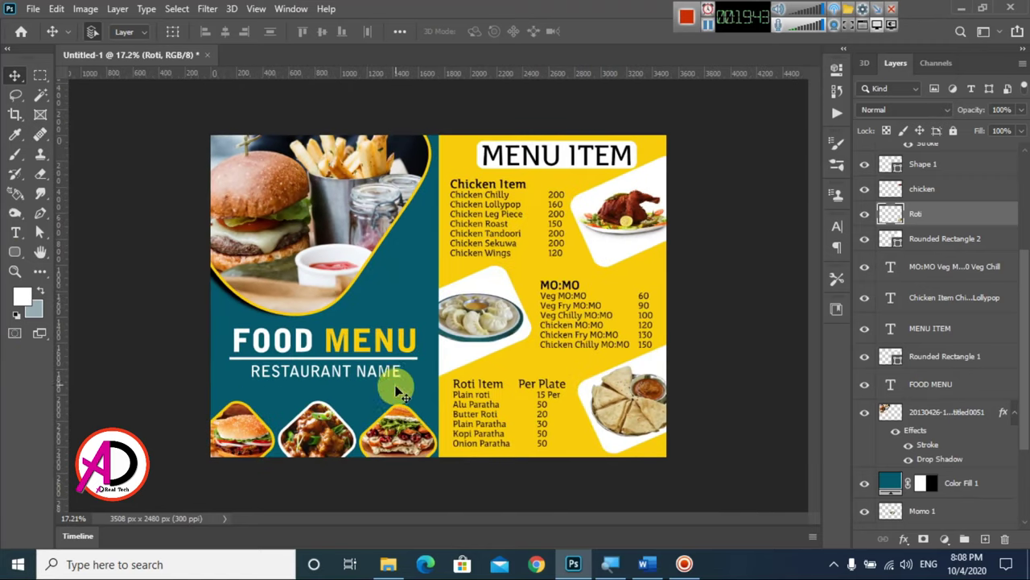